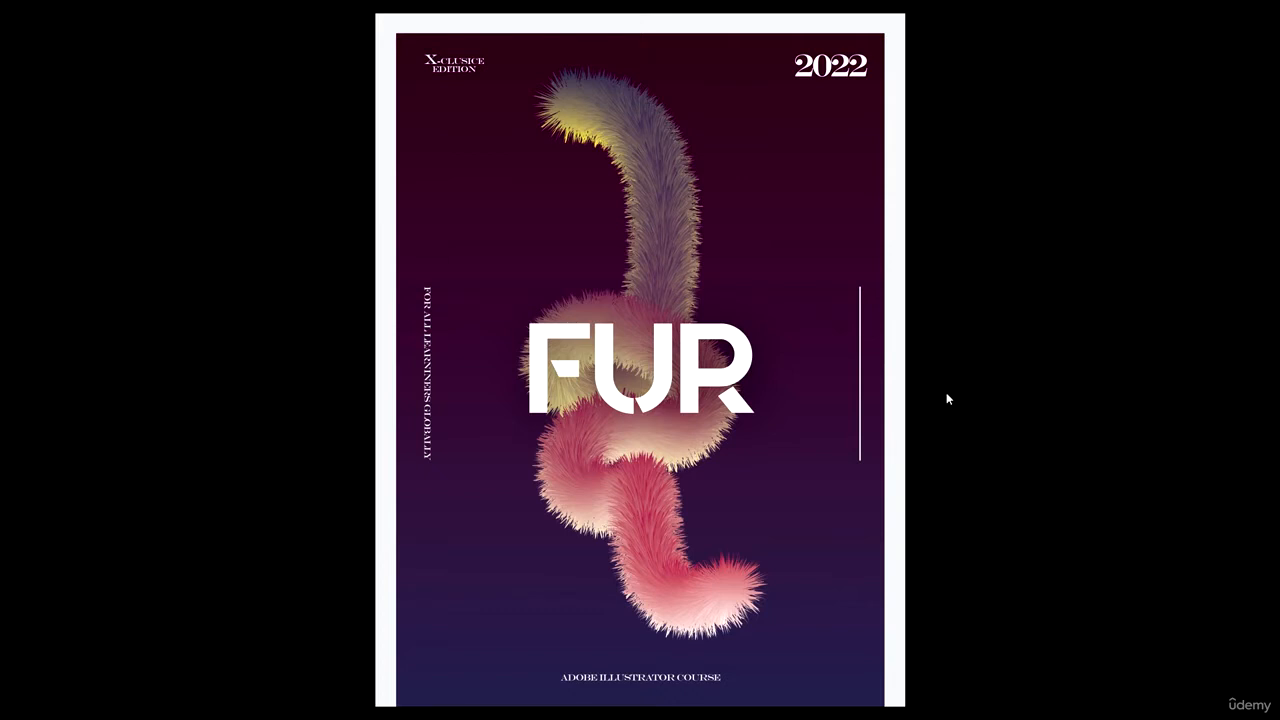
# - Open the Fur Poster Illustrator file
pyautogui.press('Escape')
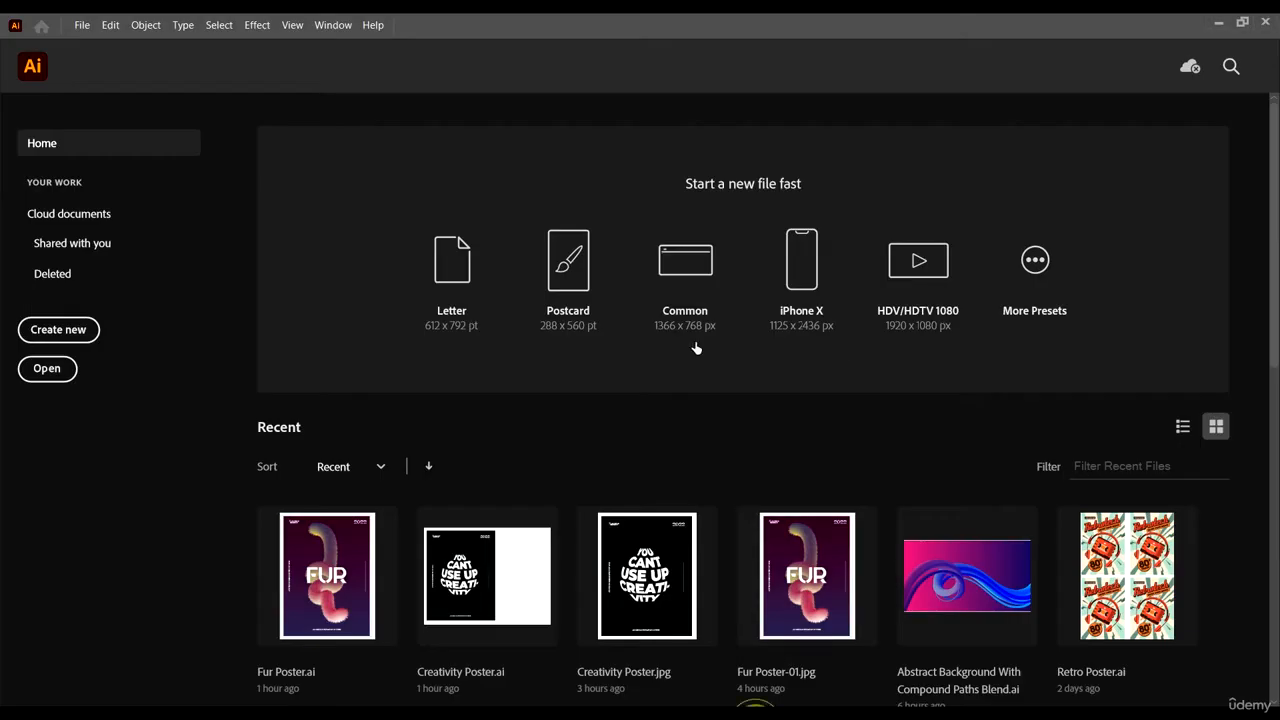
pyautogui.scroll(-5, 281, 368)
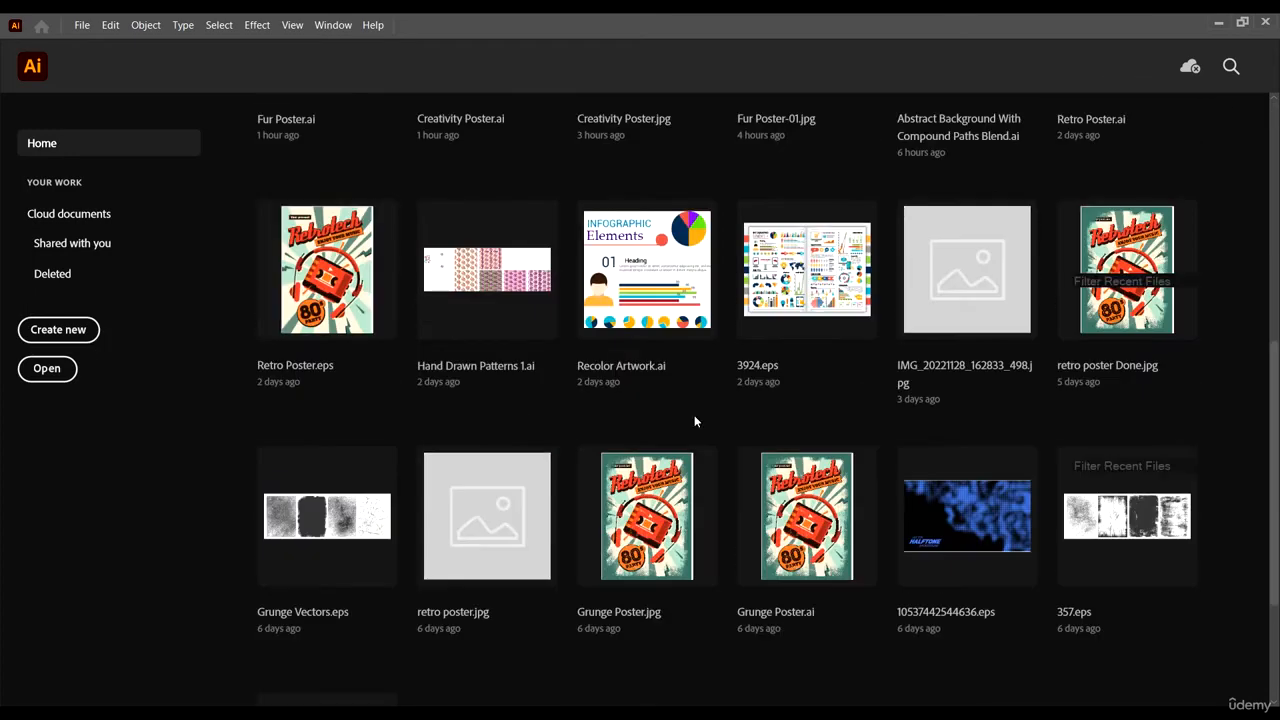
pyautogui.scroll(5, 660, 440)
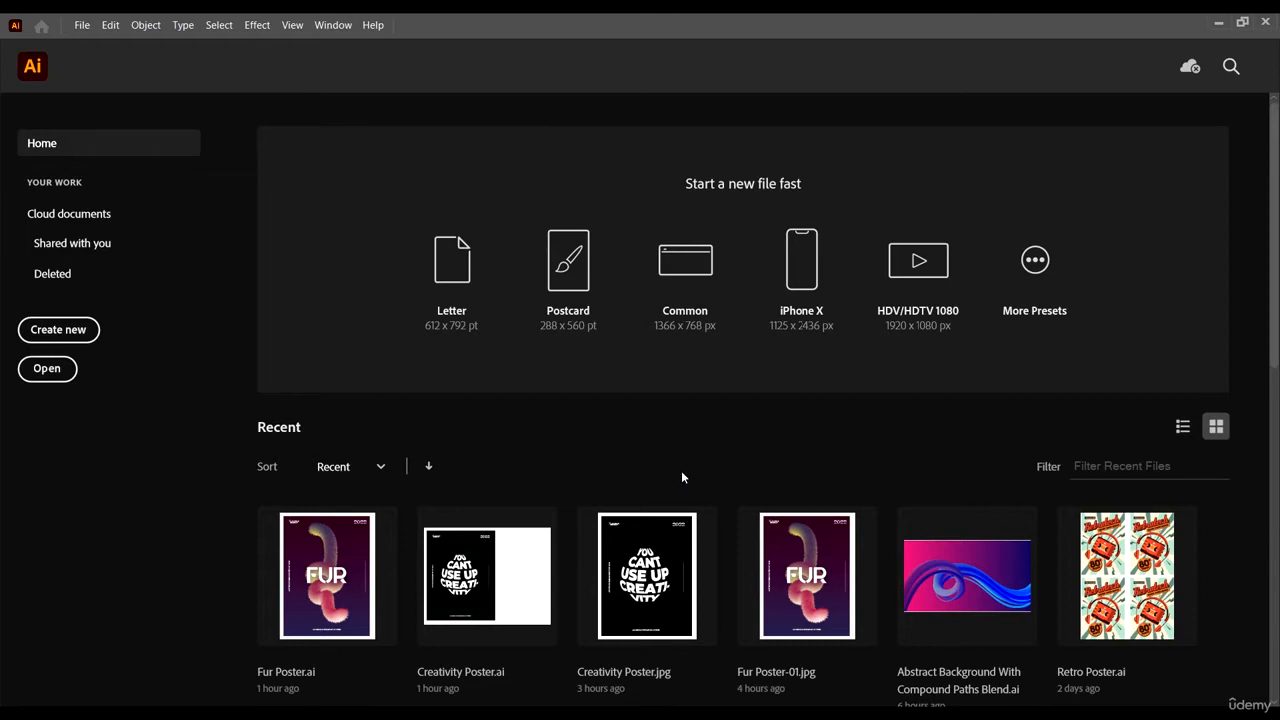
pyautogui.click(47, 369)
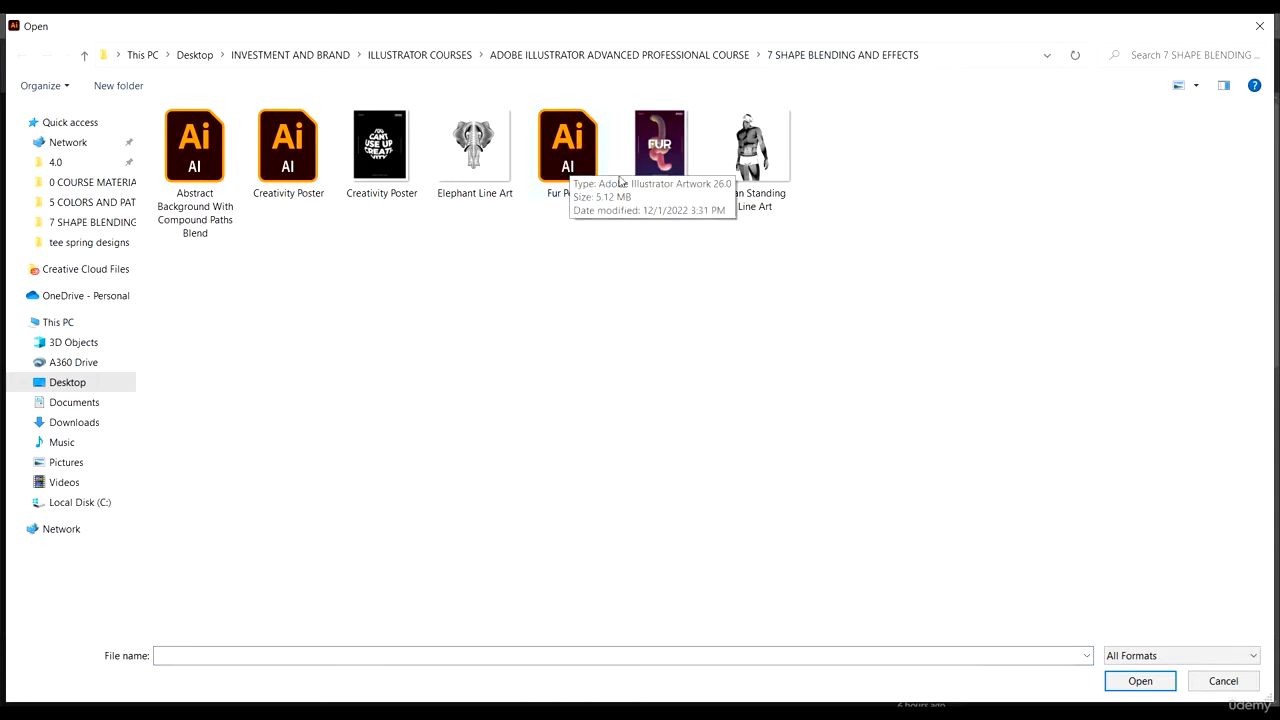
pyautogui.click(577, 150)
pyautogui.click(1140, 680)
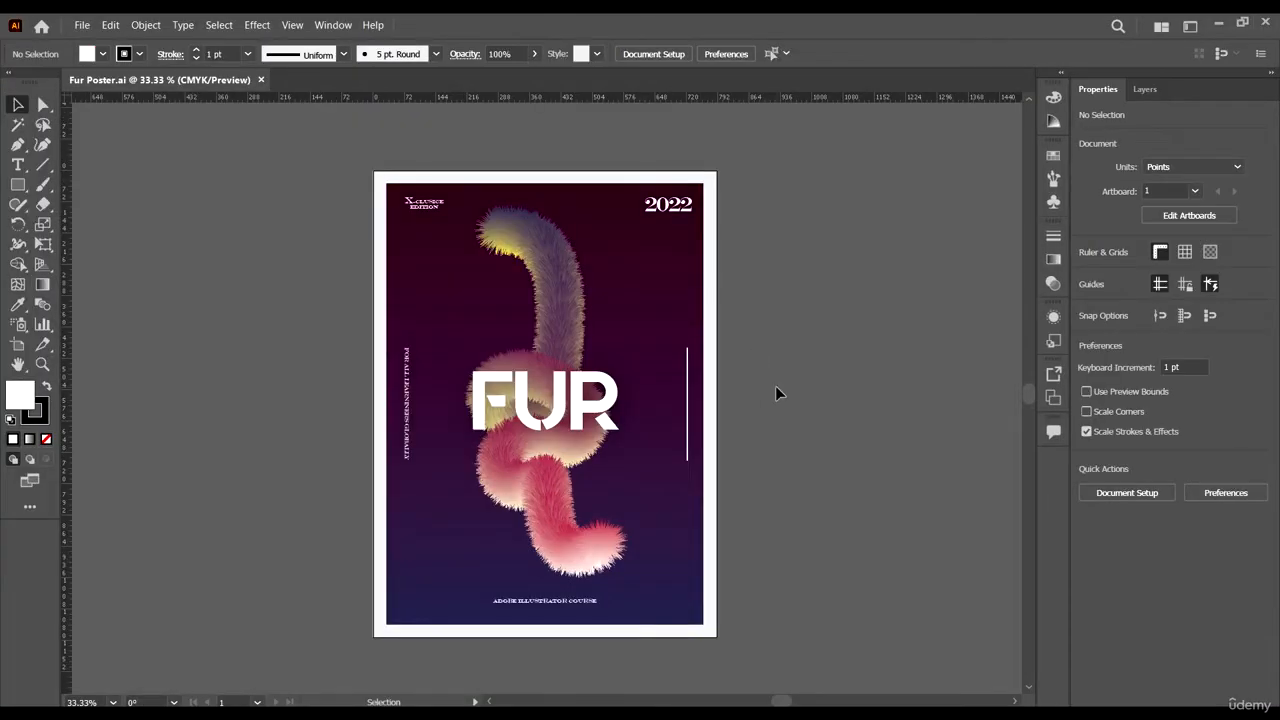
# - Duplicate the poster artboard beside the original and delete all artwork on the copy, leaving it blank
pyautogui.scroll(2, 563, 250)
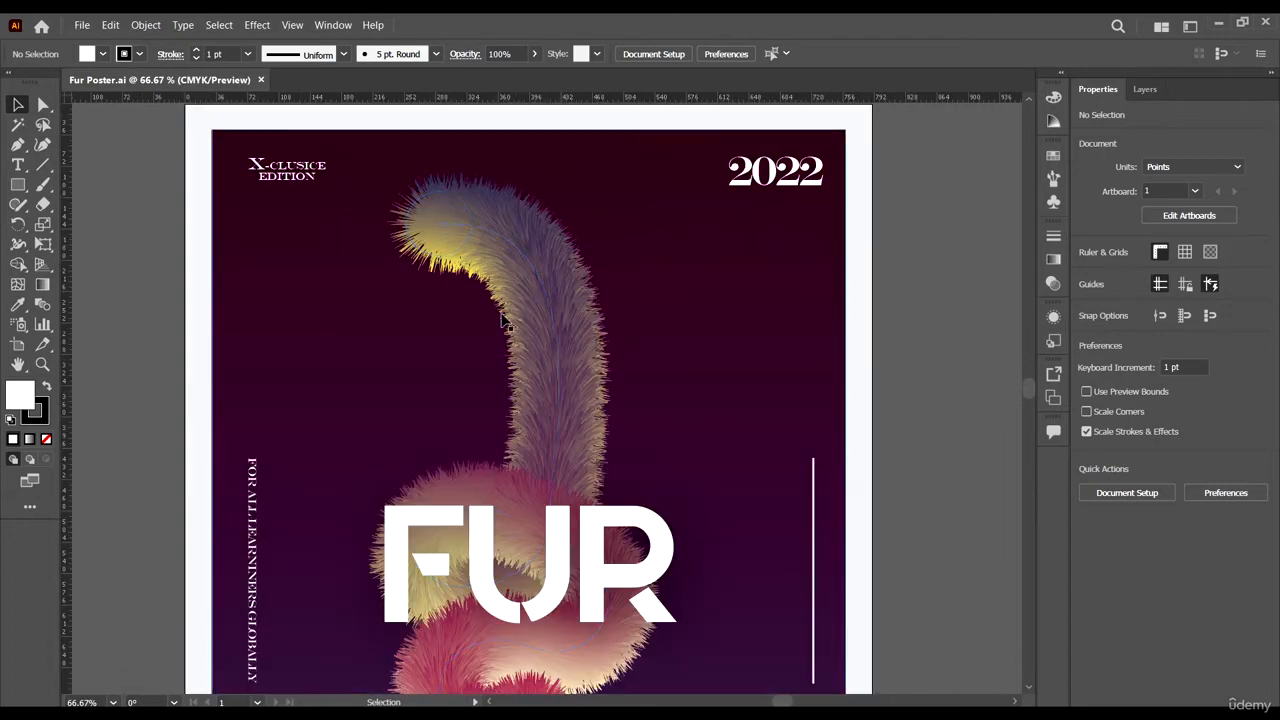
pyautogui.scroll(2, 510, 300)
pyautogui.scroll(-5, 514, 283)
pyautogui.hscroll(2, 649, 380)
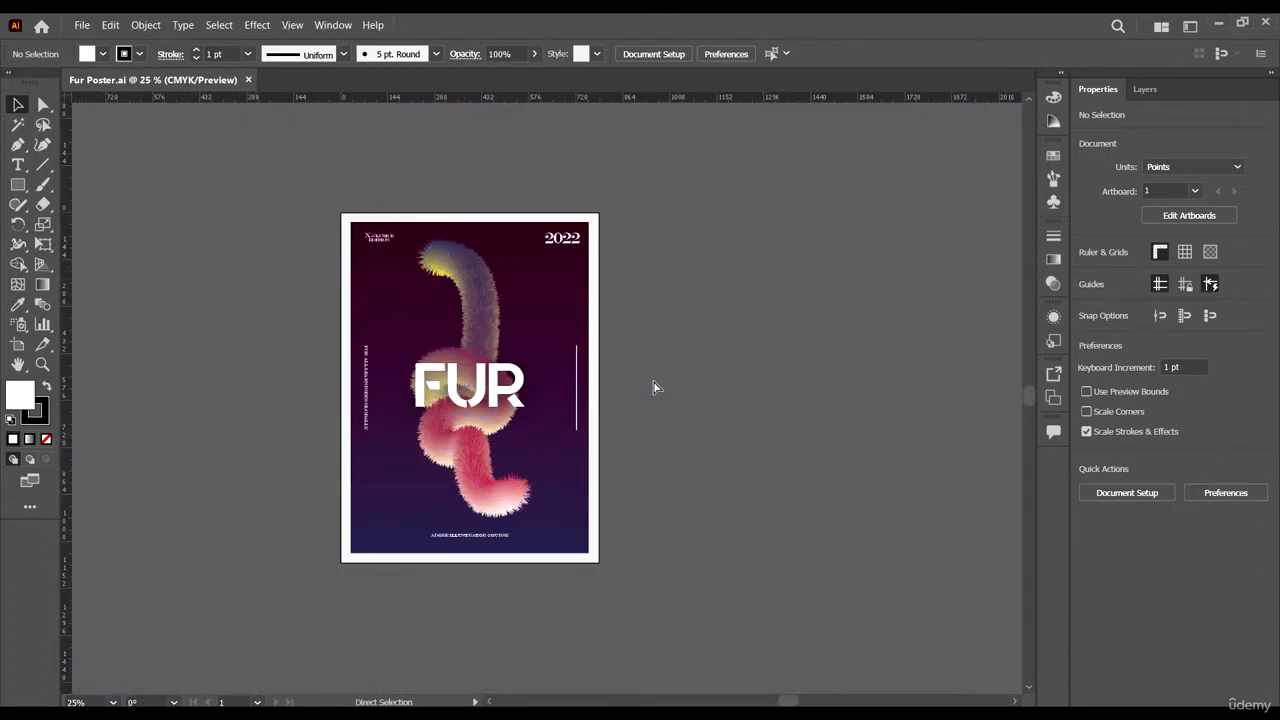
pyautogui.scroll(1, 655, 387)
pyautogui.hscroll(1, 728, 394)
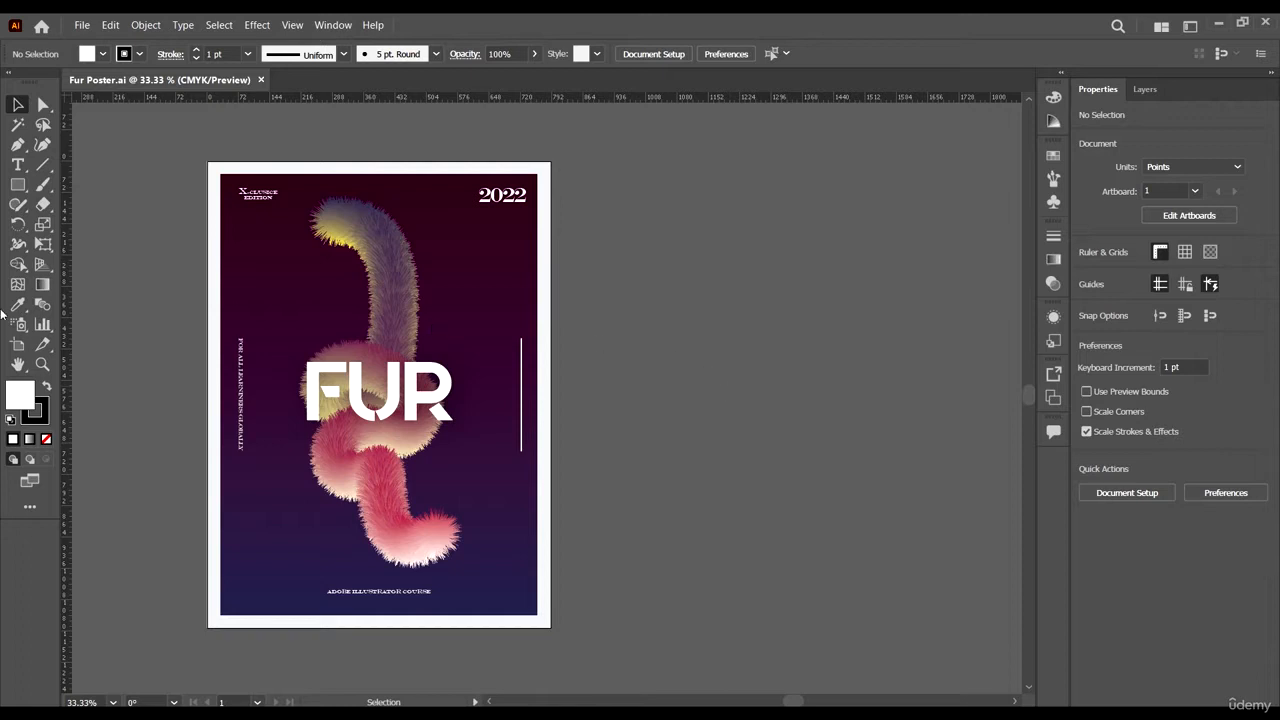
pyautogui.click(17, 344)
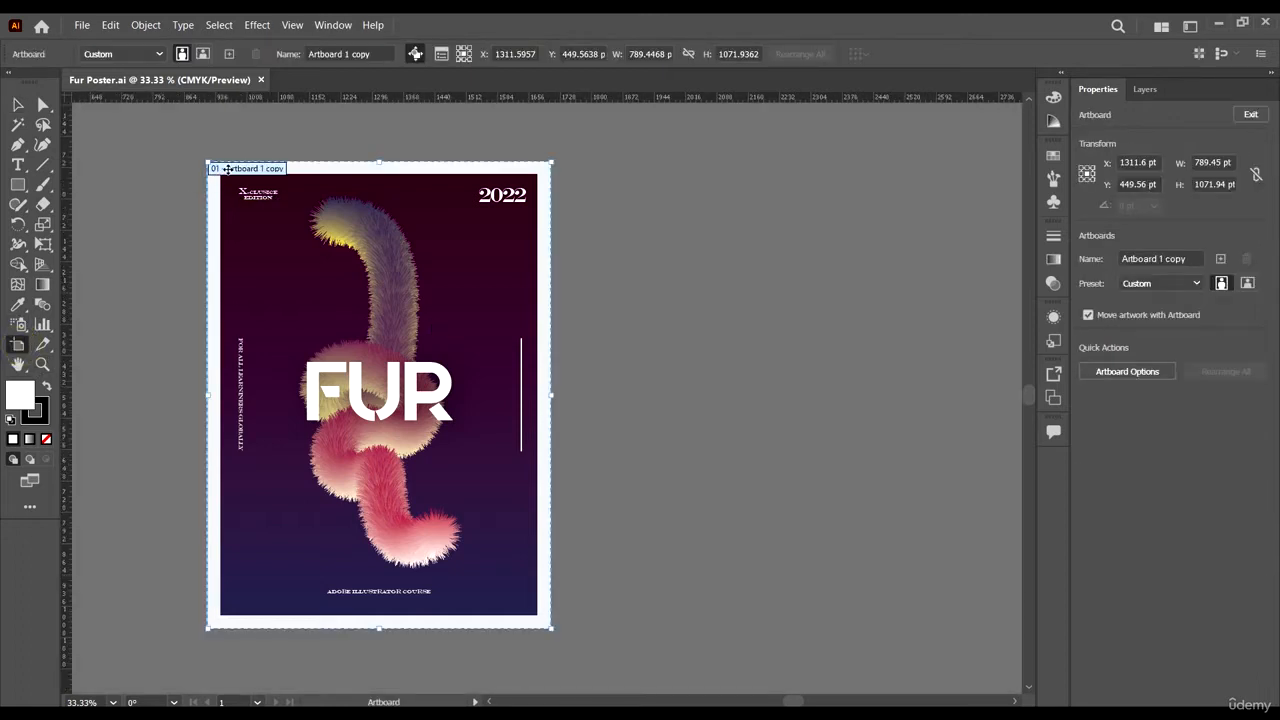
pyautogui.moveTo(228, 172); pyautogui.dragTo(638, 231)
pyautogui.click(17, 104)
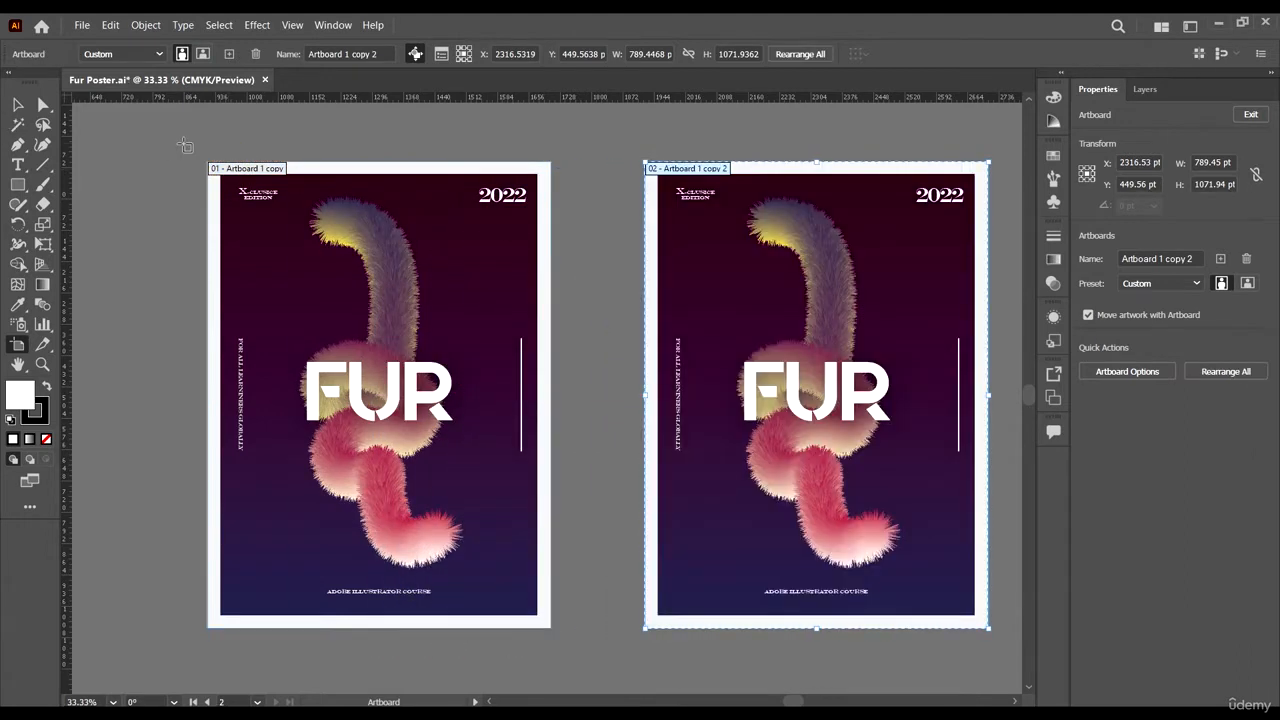
pyautogui.moveTo(549, 144); pyautogui.dragTo(963, 671)
pyautogui.press('Delete')
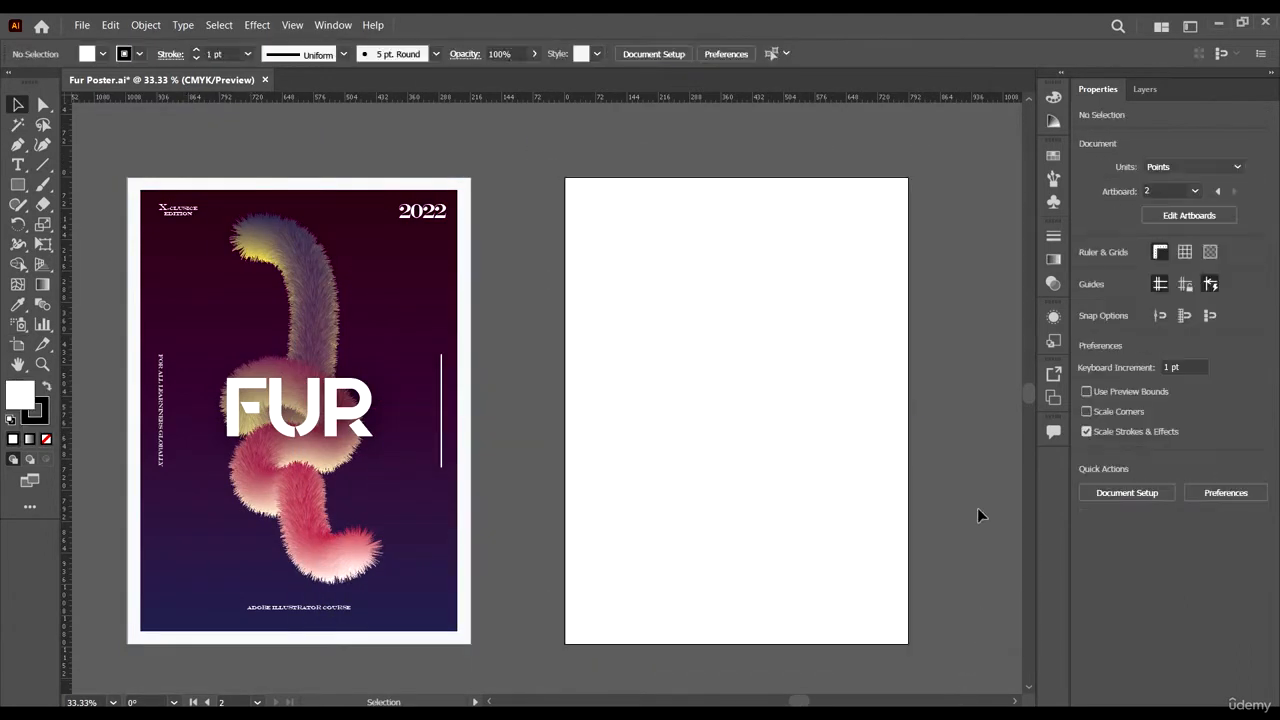
# - Duplicate the fur blend shape from the poster into the empty canvas area beyond the blank artboard
pyautogui.hscroll(2, 827, 532)
pyautogui.hscroll(-3, 683, 445)
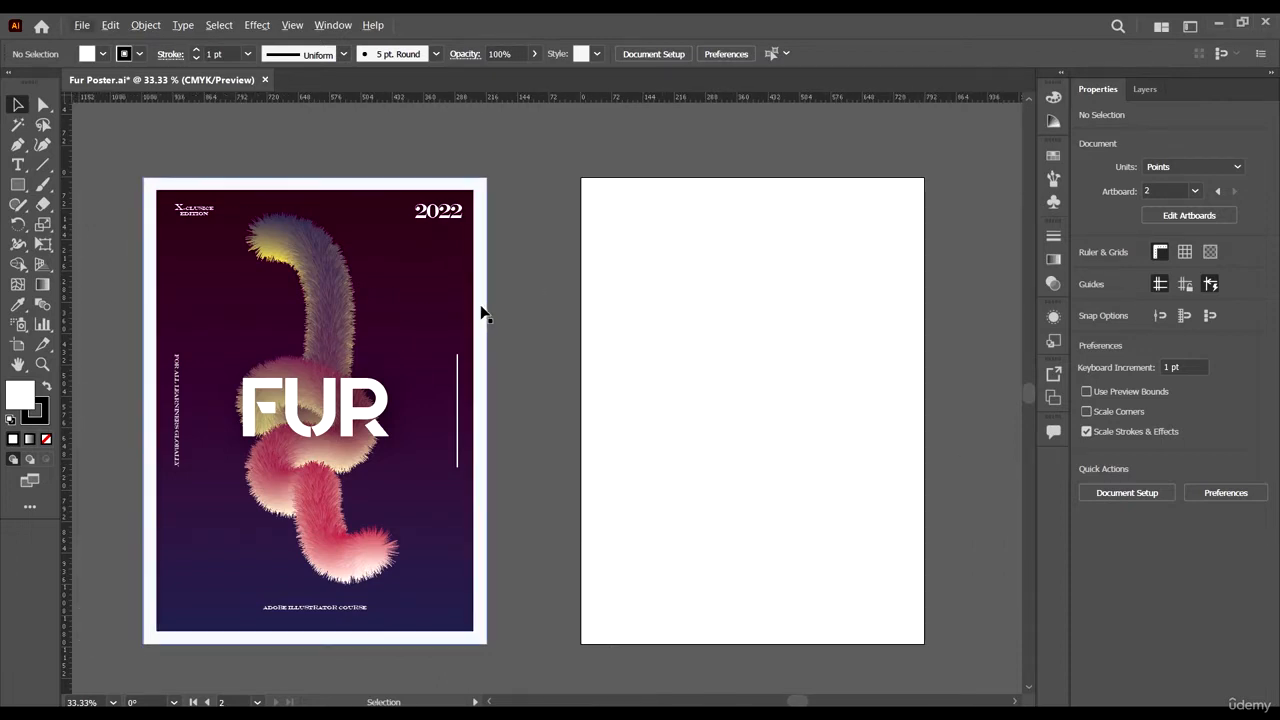
pyautogui.hotkey('ctrl', '-')
pyautogui.click(284, 276)
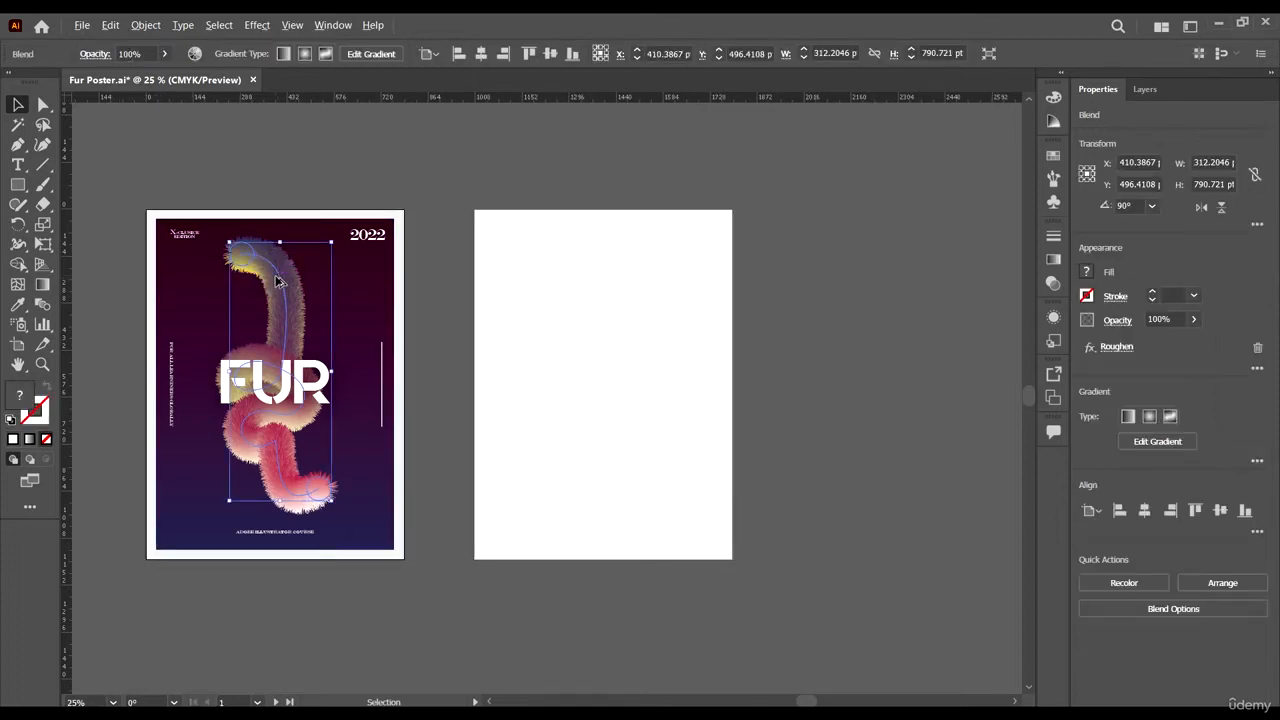
pyautogui.moveTo(280, 283); pyautogui.dragTo(866, 484)
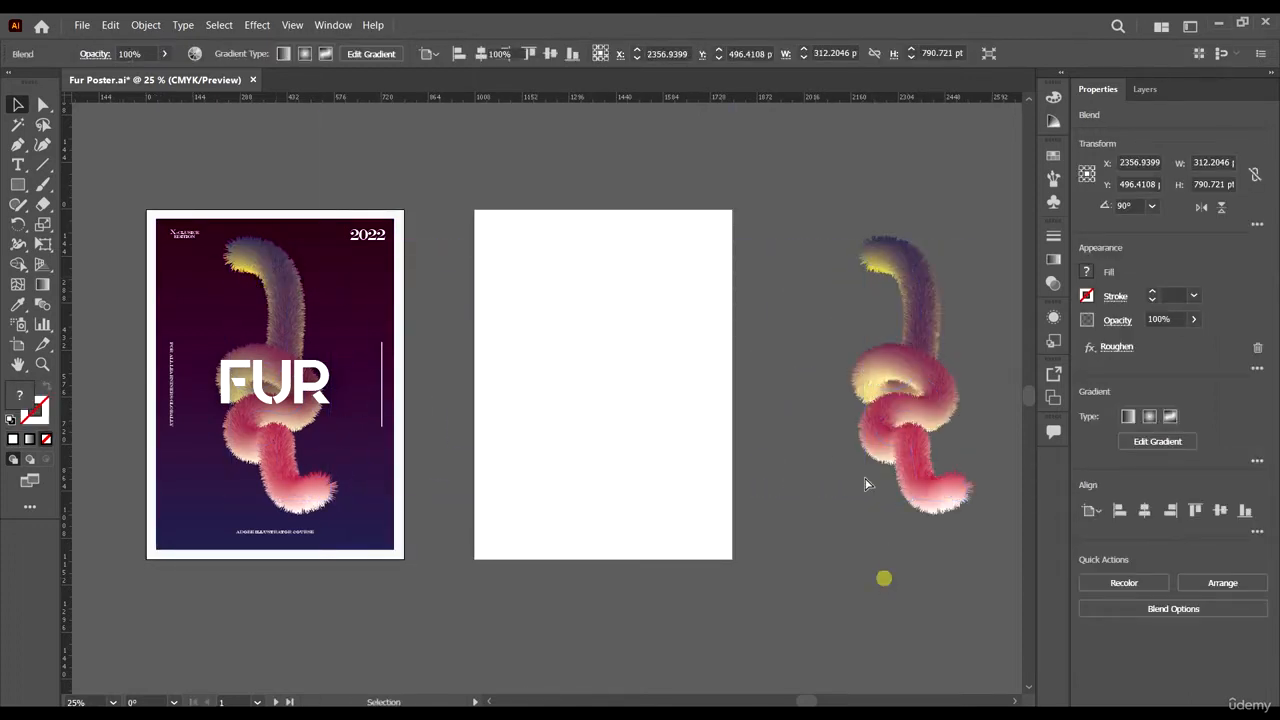
pyautogui.click(884, 578)
# - Examine the fur strands and gradient colours of the duplicated shape up close
pyautogui.hscroll(2, 962, 323)
pyautogui.scroll(6, 856, 266)
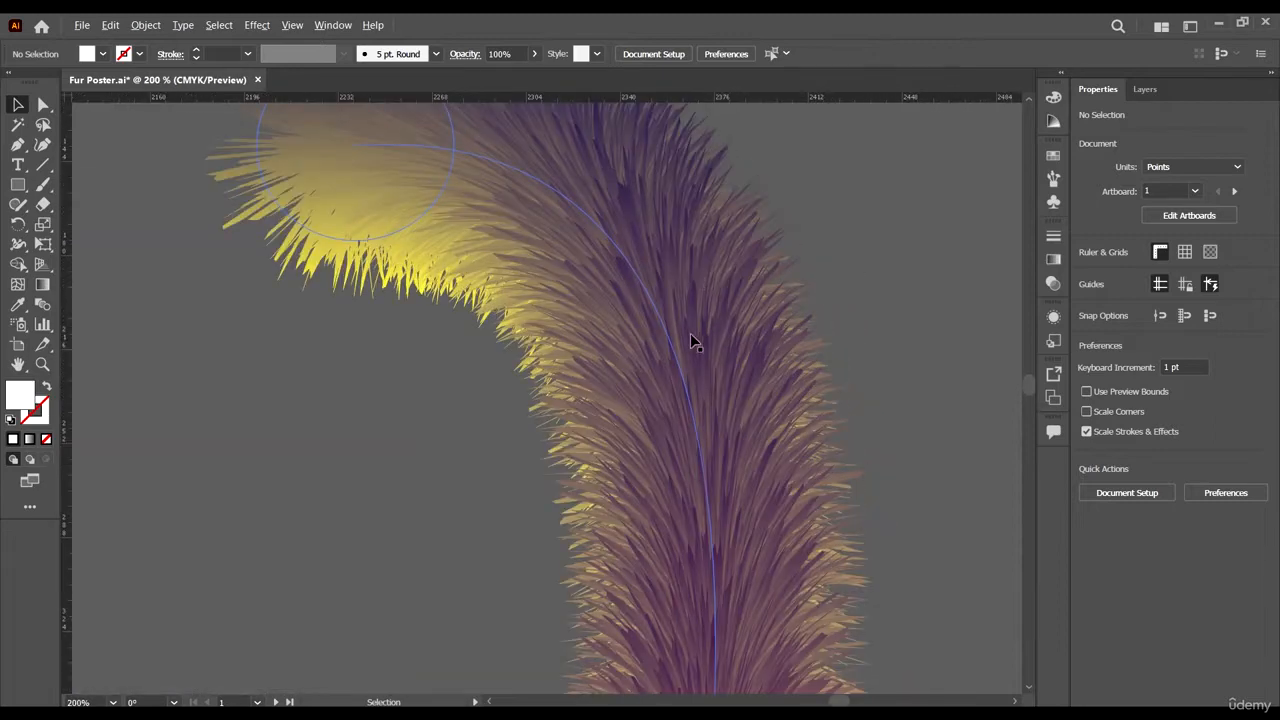
pyautogui.scroll(-6, 690, 333)
pyautogui.scroll(7, 660, 300)
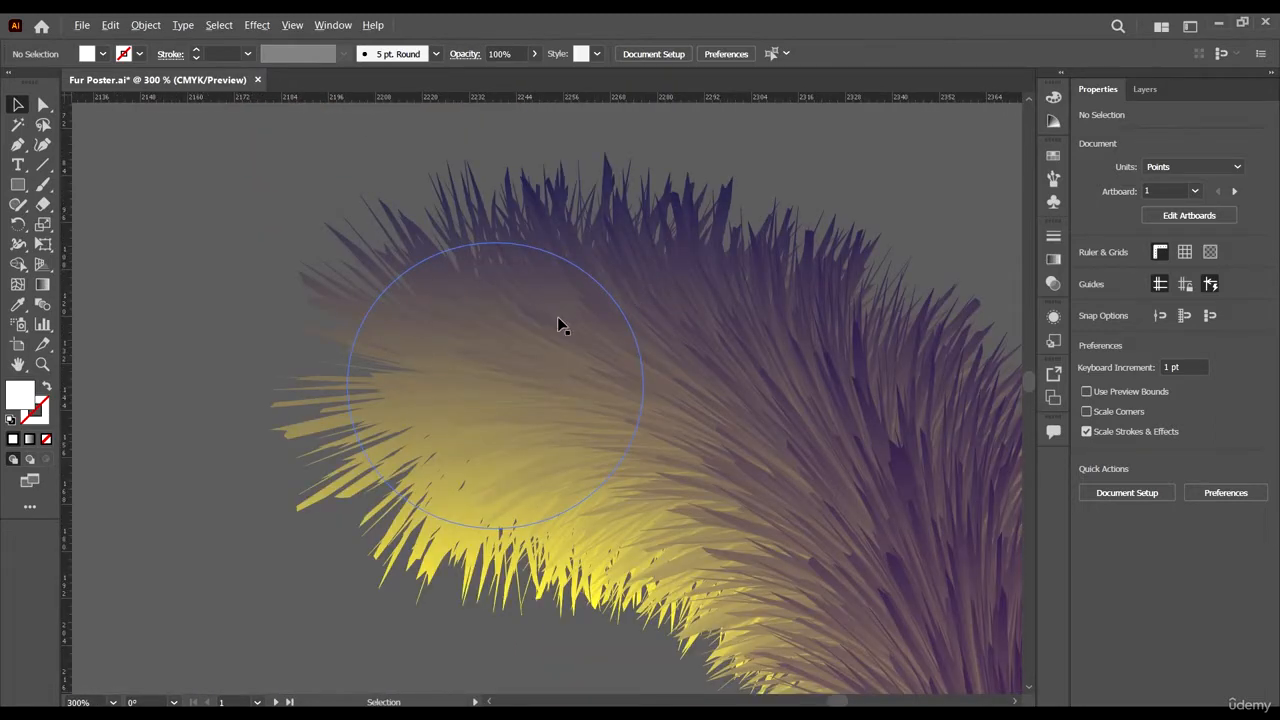
pyautogui.scroll(-10, 557, 318)
pyautogui.scroll(3, 569, 432)
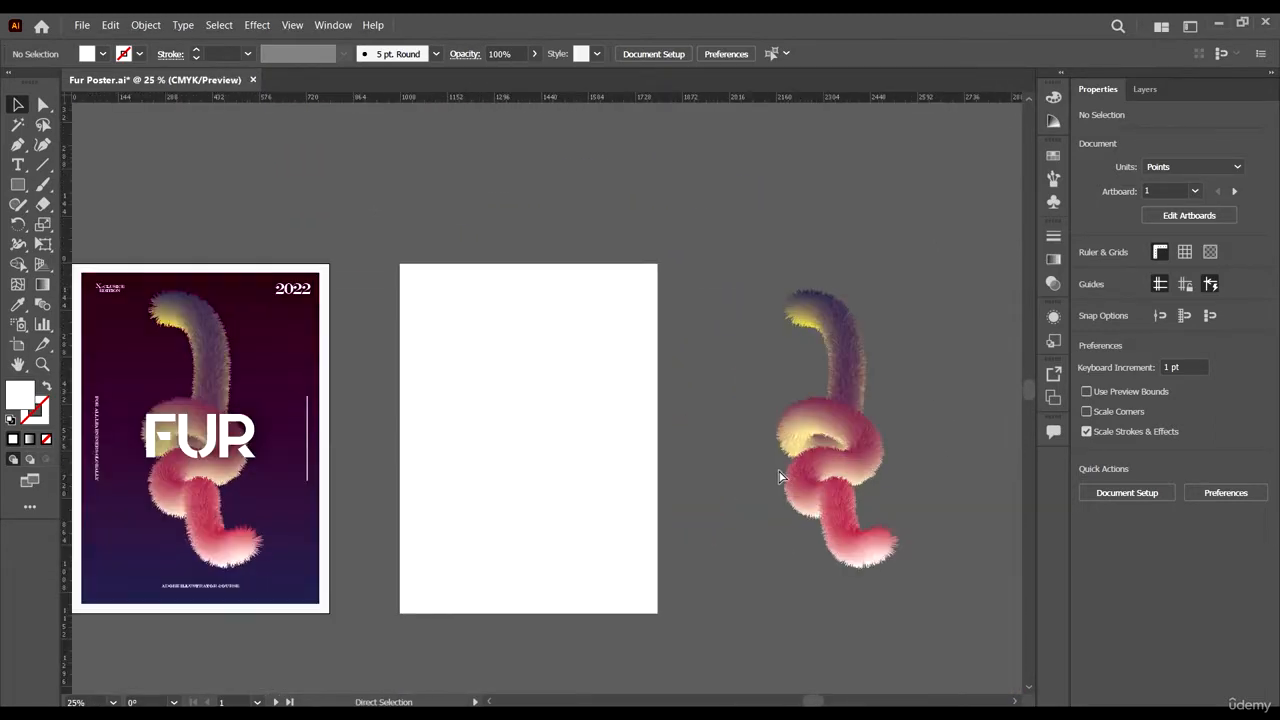
pyautogui.hscroll(2, 714, 429)
# - Release the duplicated fur blend into its two gradient circles and spine path
pyautogui.click(767, 330)
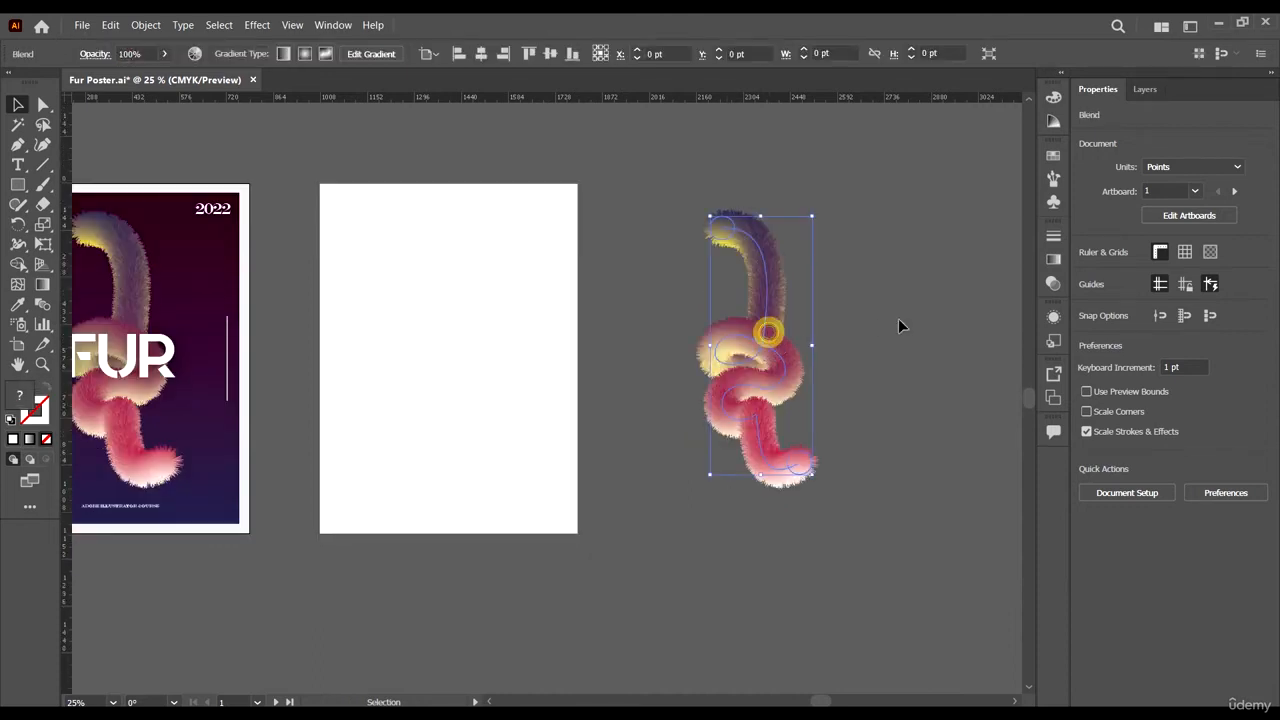
pyautogui.click(146, 24)
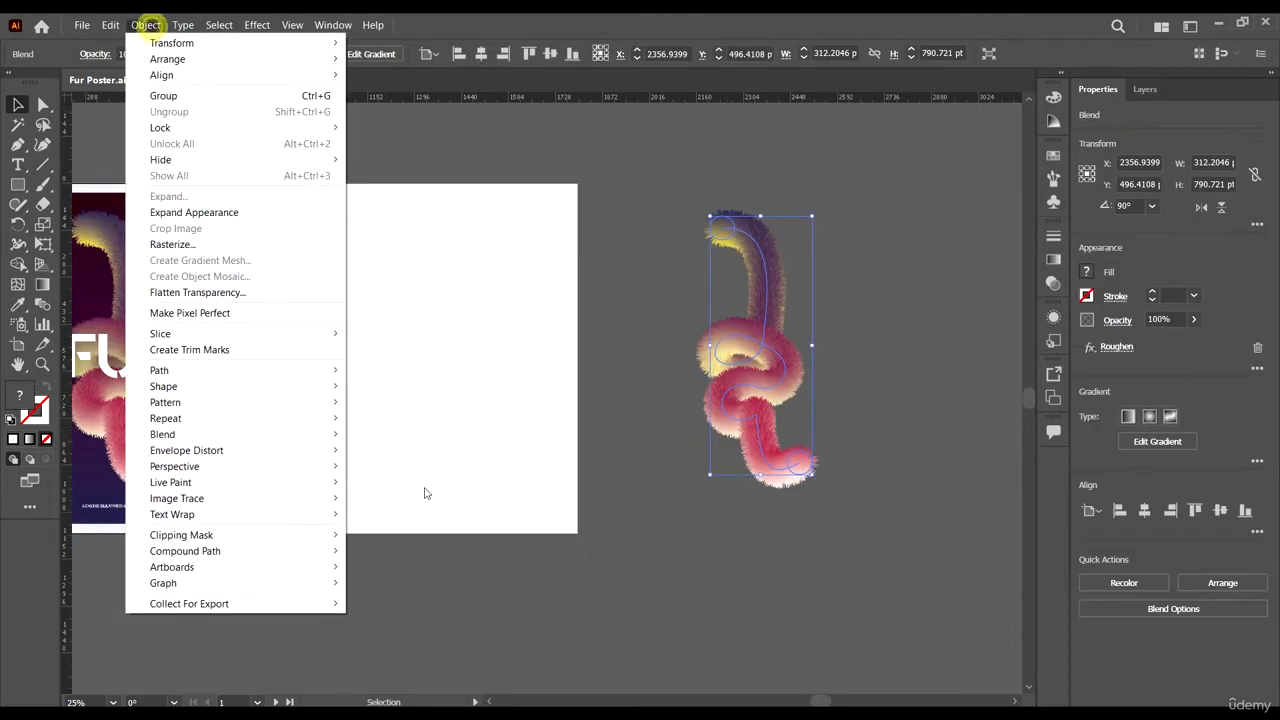
pyautogui.click(262, 434)
pyautogui.click(393, 451)
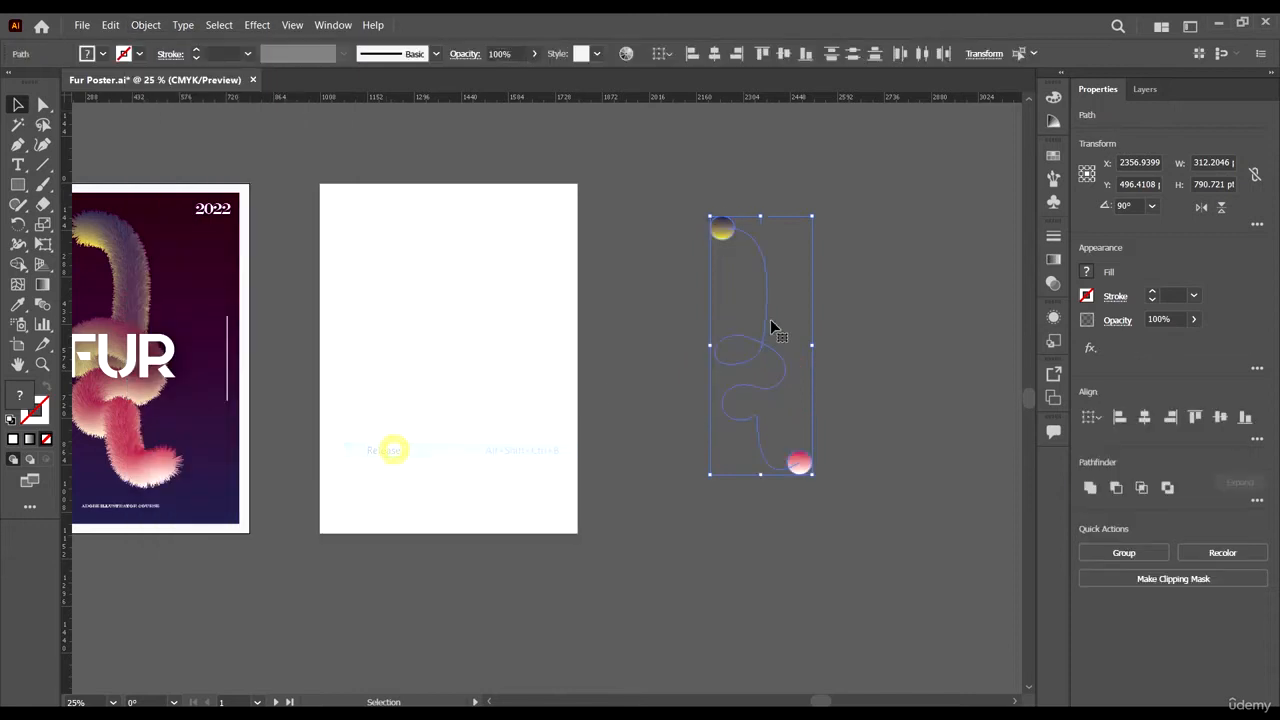
pyautogui.click(849, 336)
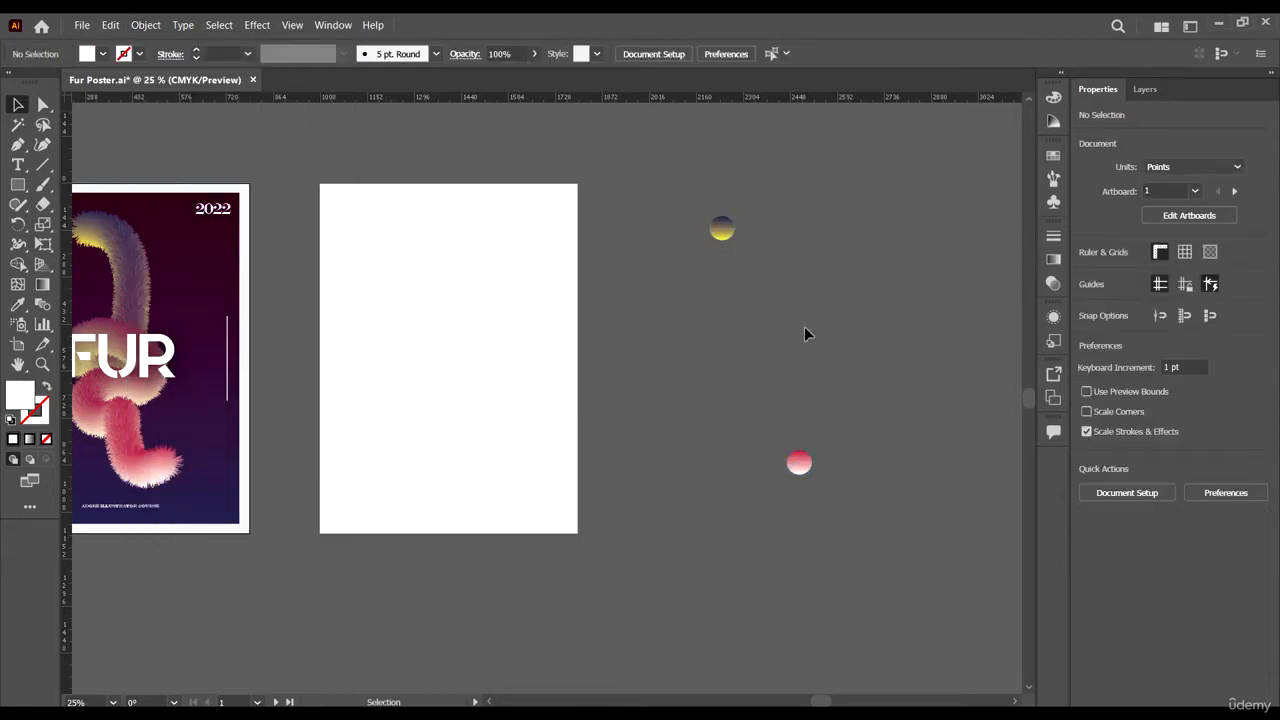
# - Move the yellow-purple and pink gradient circles off the spine path and place them next to each other
pyautogui.click(720, 229)
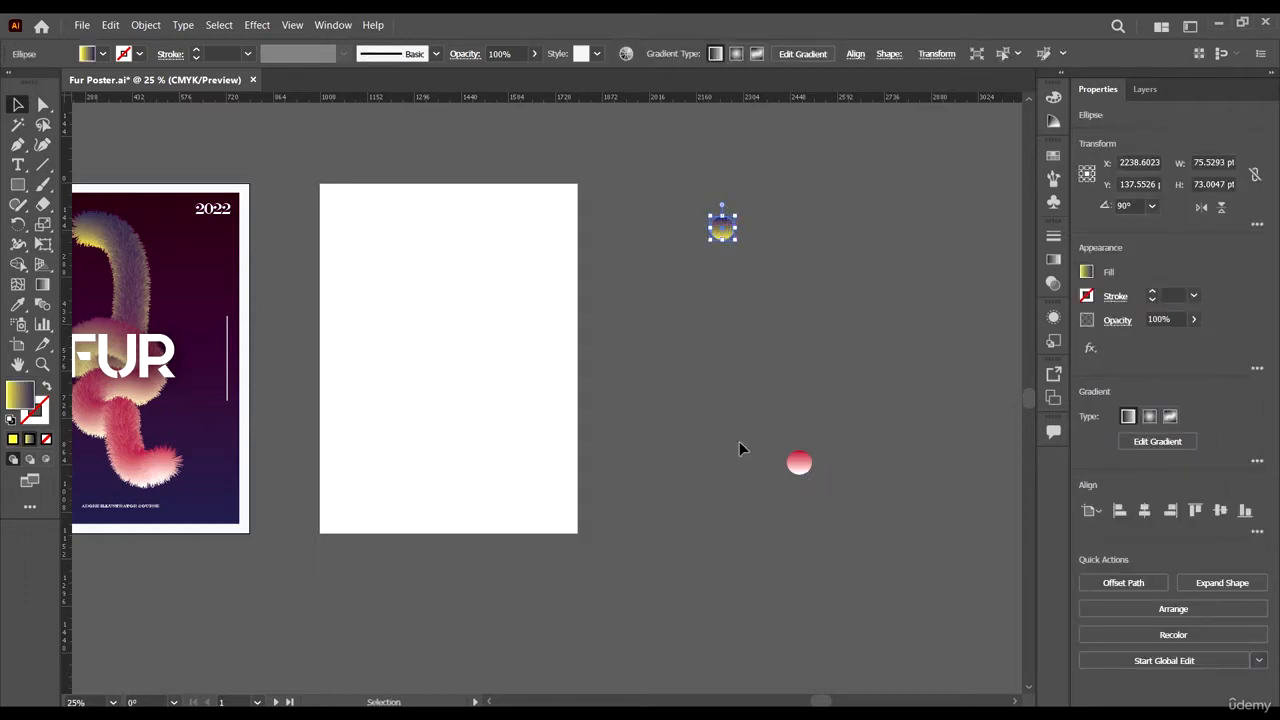
pyautogui.keyDown('shift'); pyautogui.click(806, 474); pyautogui.keyUp('shift')
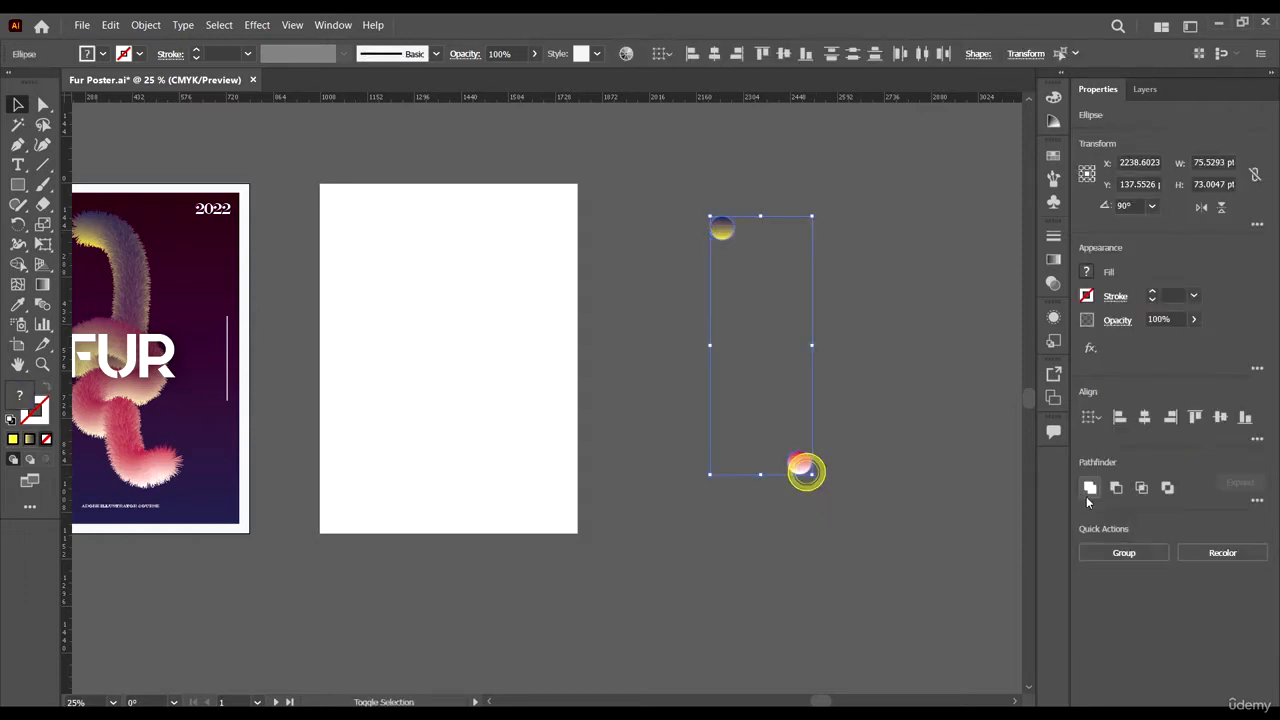
pyautogui.click(889, 432)
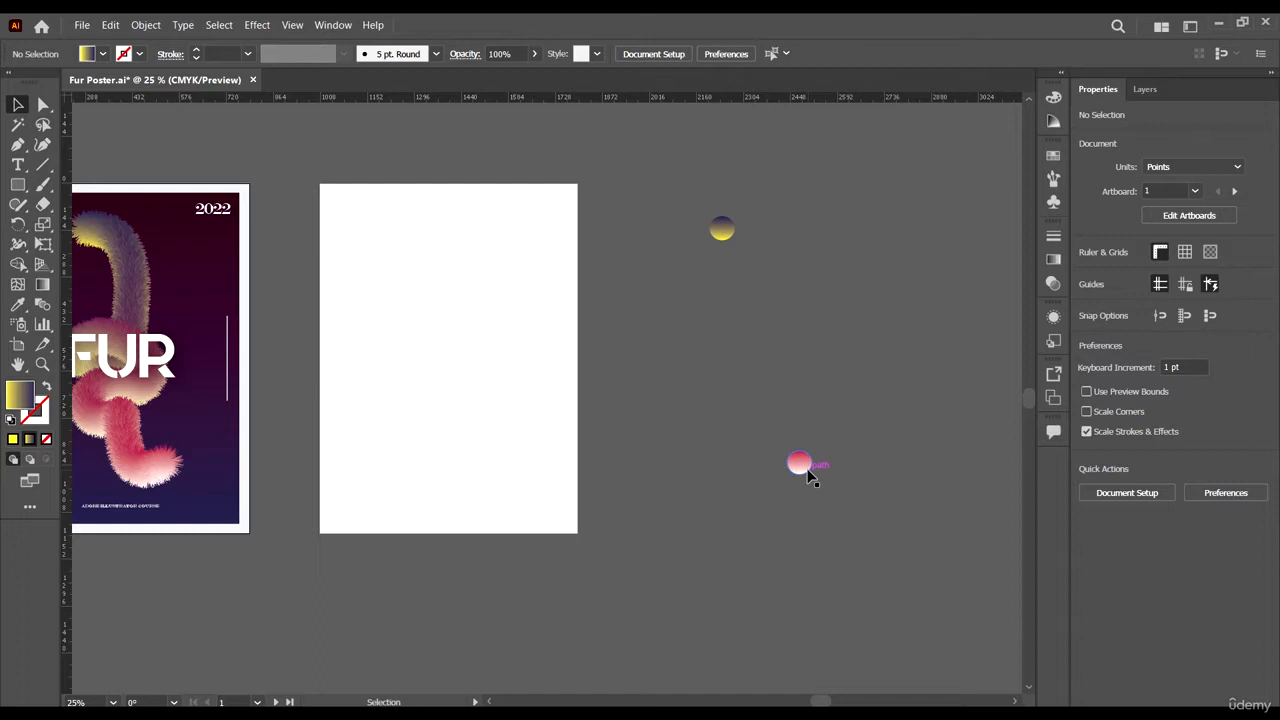
pyautogui.moveTo(721, 230); pyautogui.dragTo(878, 260)
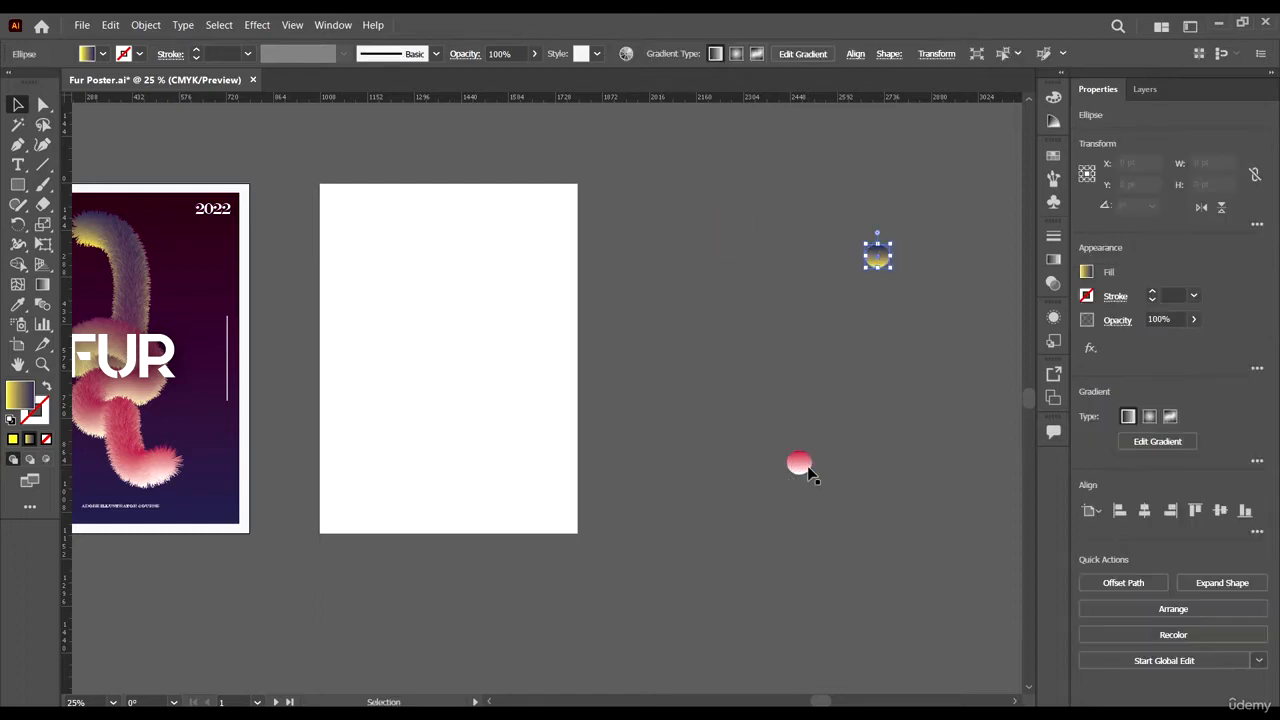
pyautogui.moveTo(811, 472); pyautogui.dragTo(919, 260)
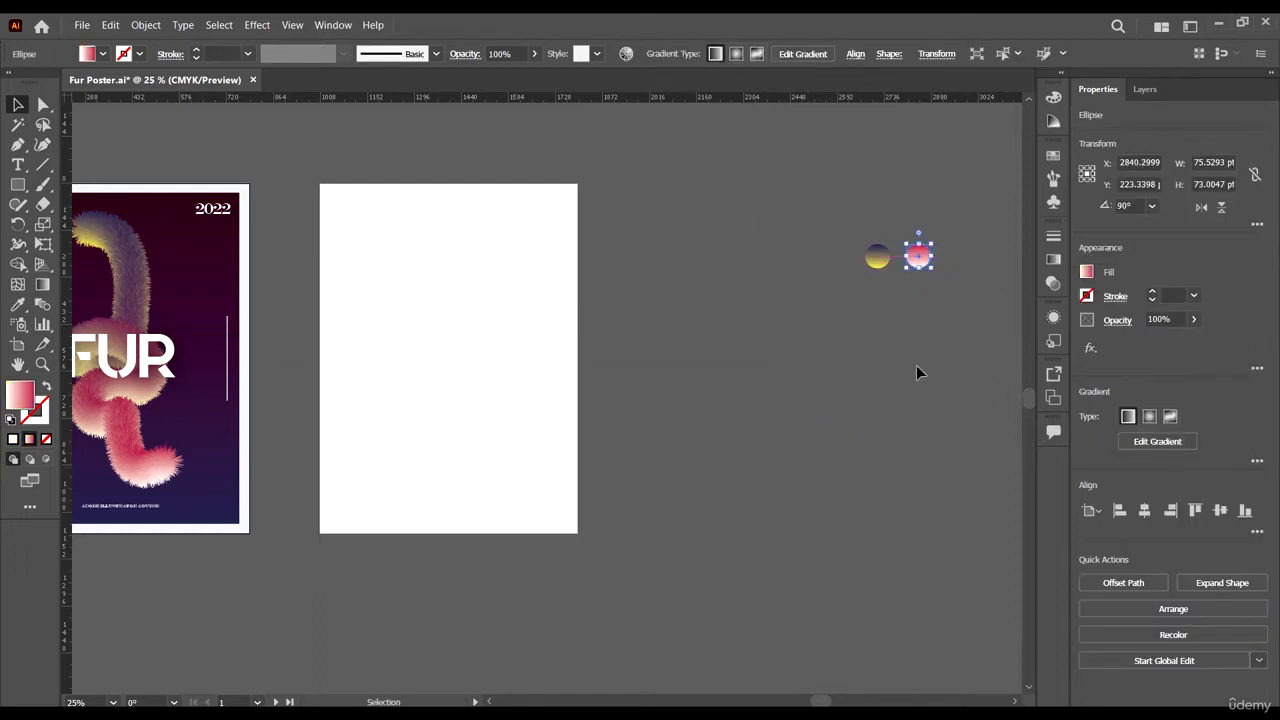
# - Give the unstroked spine path a dark blue 1 pt stroke
pyautogui.moveTo(500, 289); pyautogui.dragTo(494, 286)
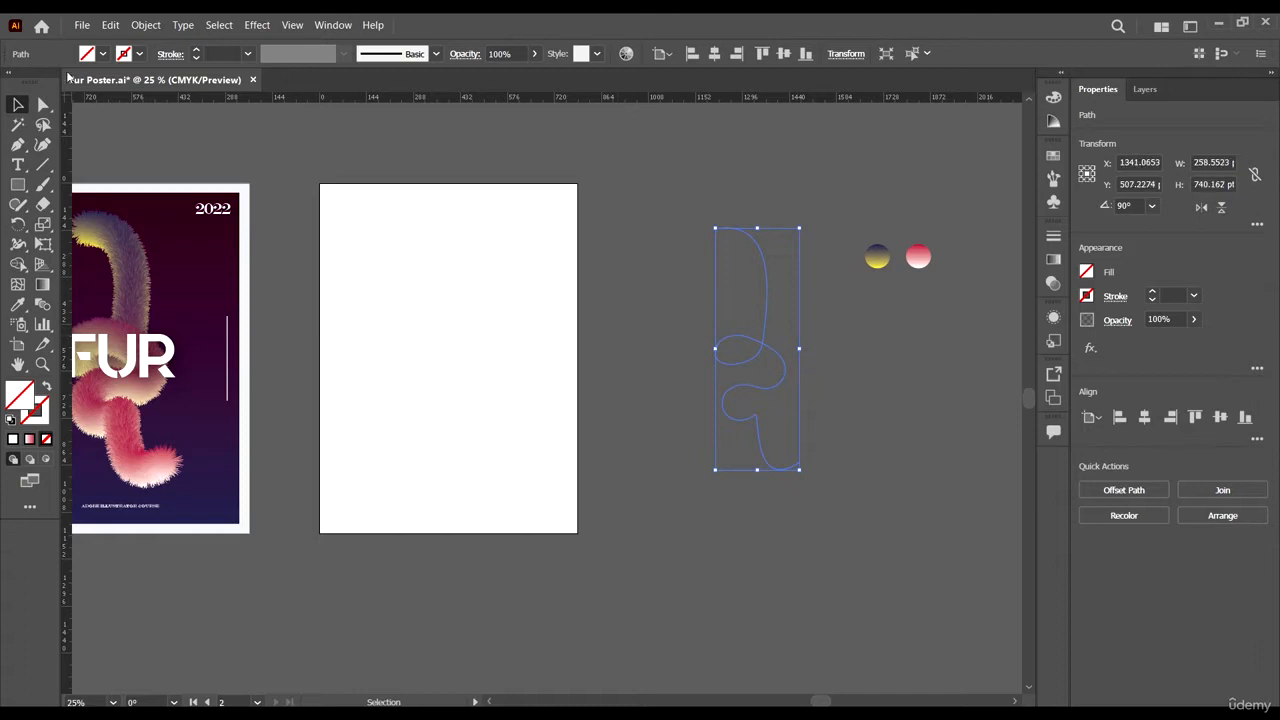
pyautogui.click(122, 55)
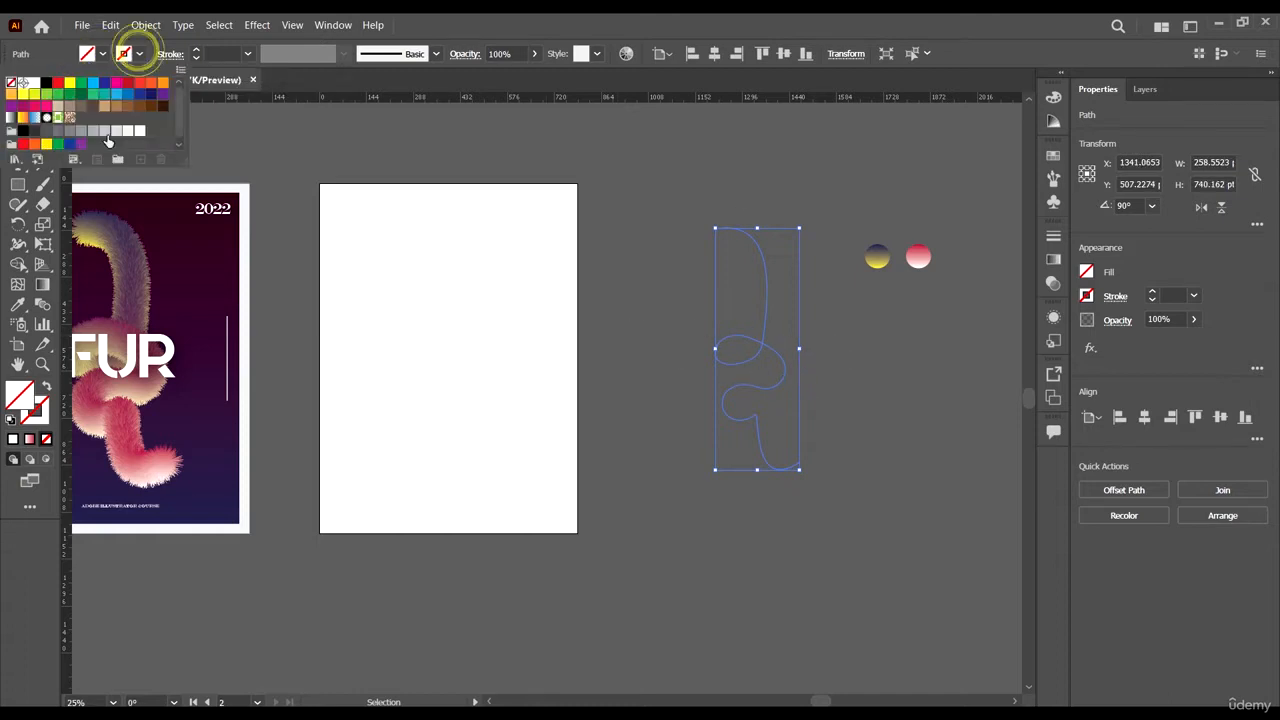
pyautogui.click(103, 86)
pyautogui.click(613, 262)
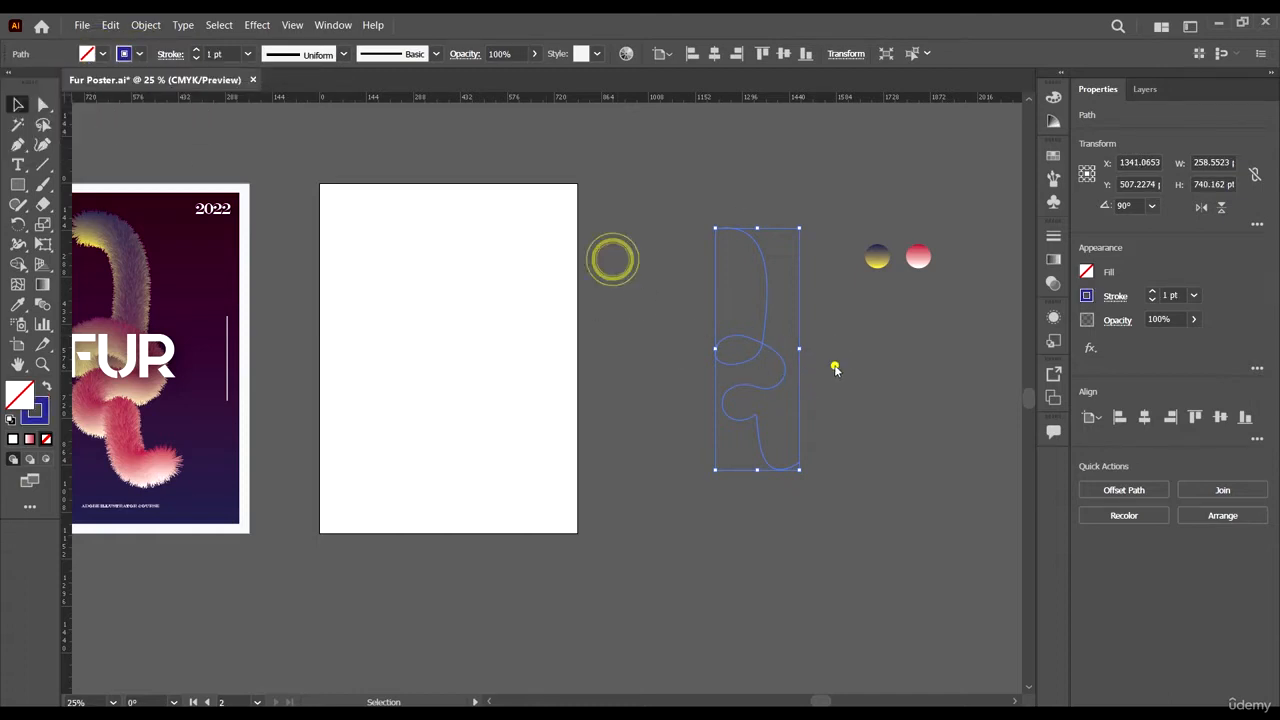
pyautogui.click(834, 366)
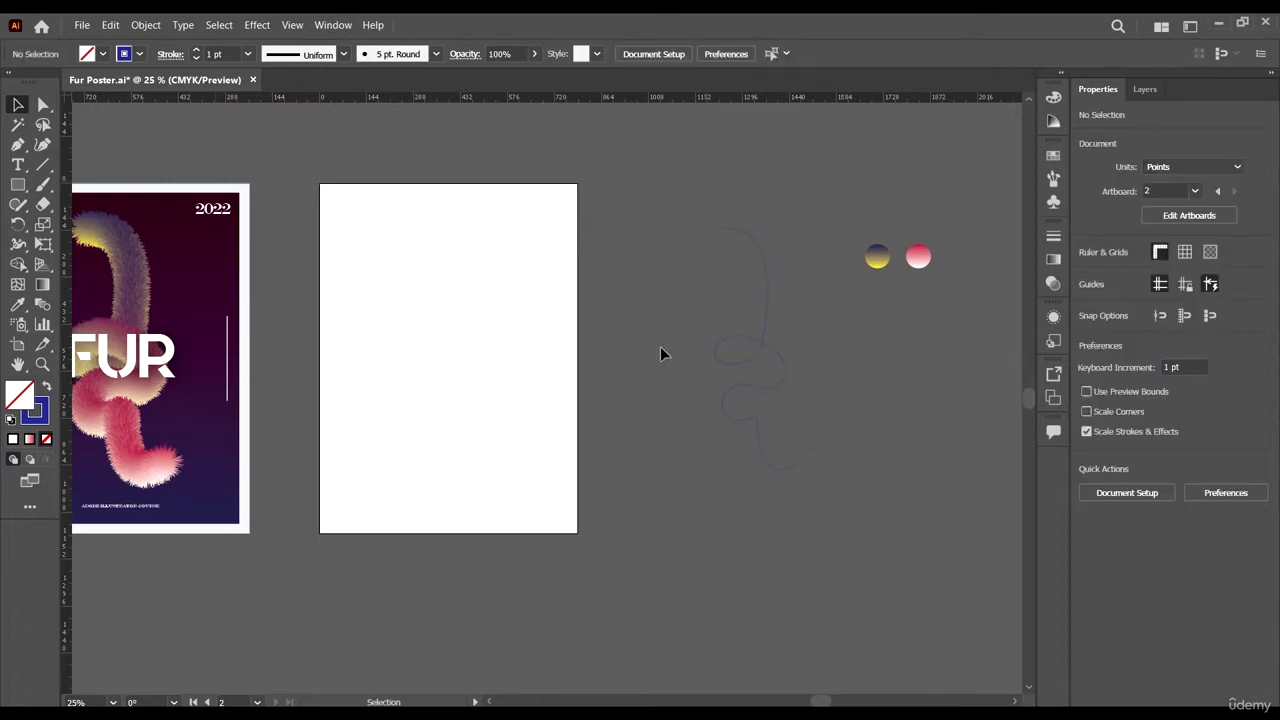
# - Paint a freehand looping path with the Paintbrush and 5 pt. Round brush beside the spine path, imitating its curves
pyautogui.hscroll(2, 660, 347)
pyautogui.scroll(3, 687, 299)
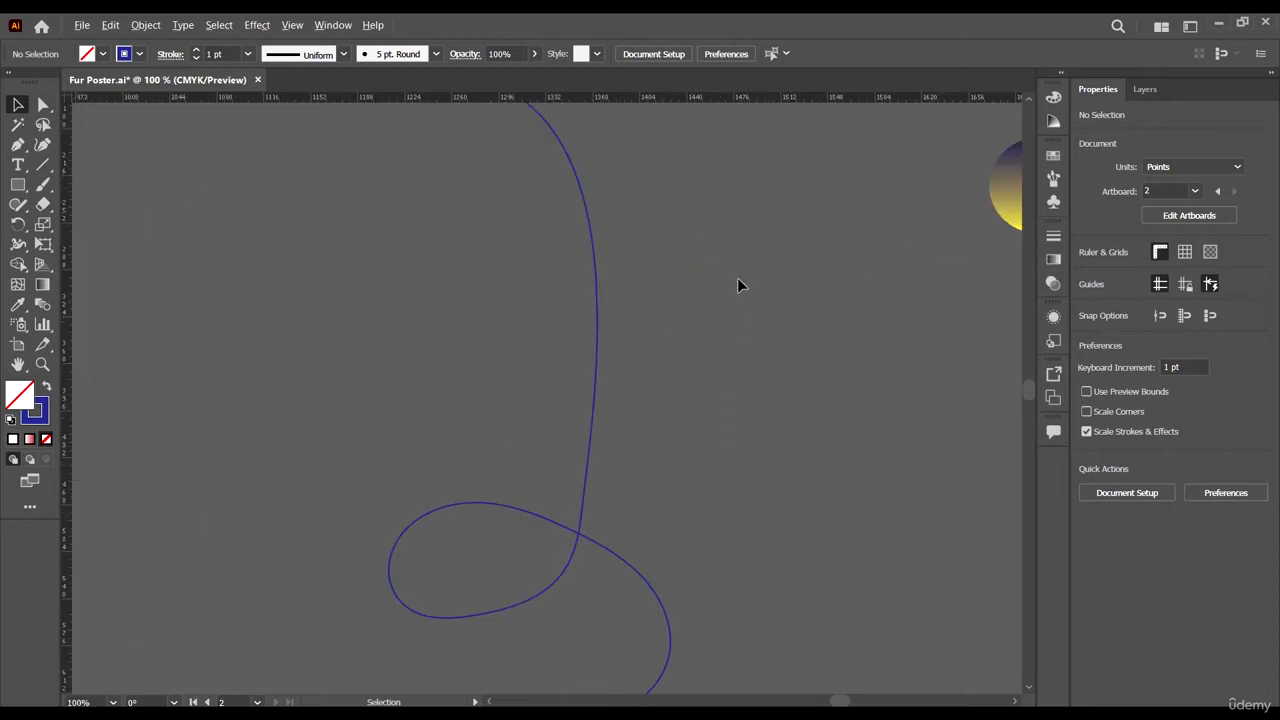
pyautogui.scroll(-3, 737, 280)
pyautogui.scroll(-1, 703, 445)
pyautogui.scroll(3, 700, 430)
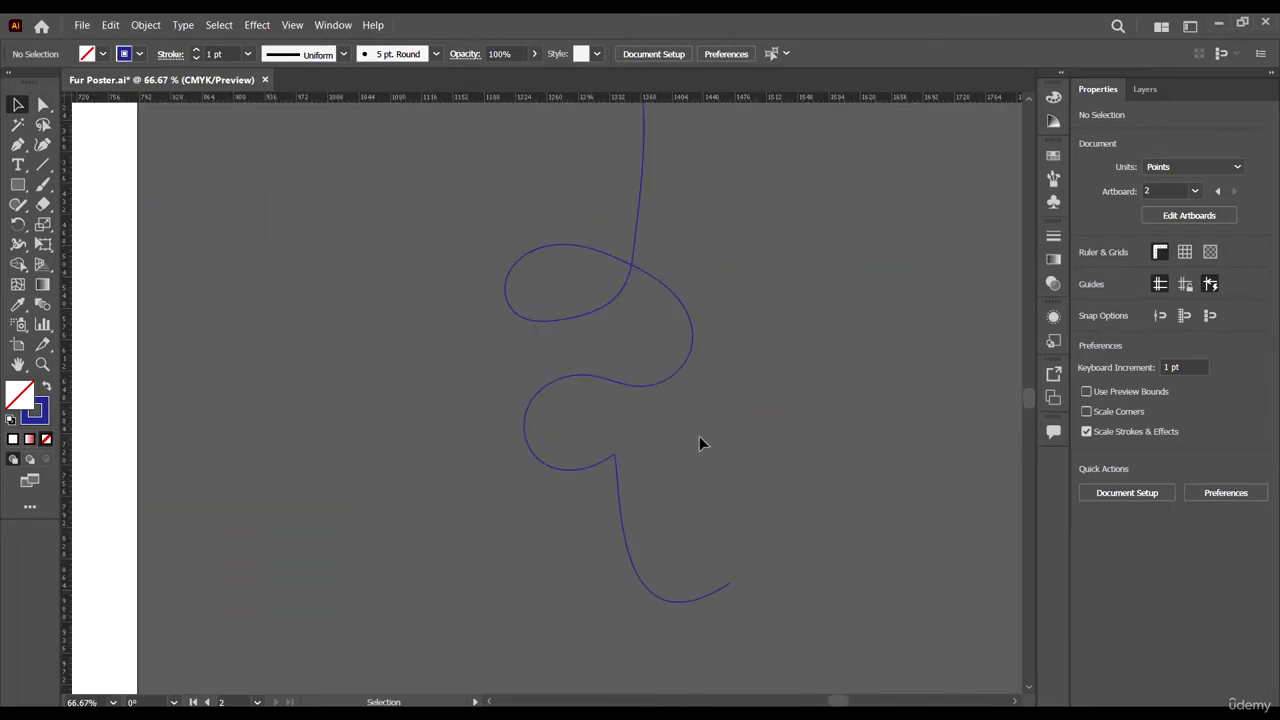
pyautogui.moveTo(700, 437); pyautogui.dragTo(477, 320)
pyautogui.click(303, 275)
pyautogui.click(42, 186)
pyautogui.scroll(-3, 700, 280)
pyautogui.scroll(2, 630, 316)
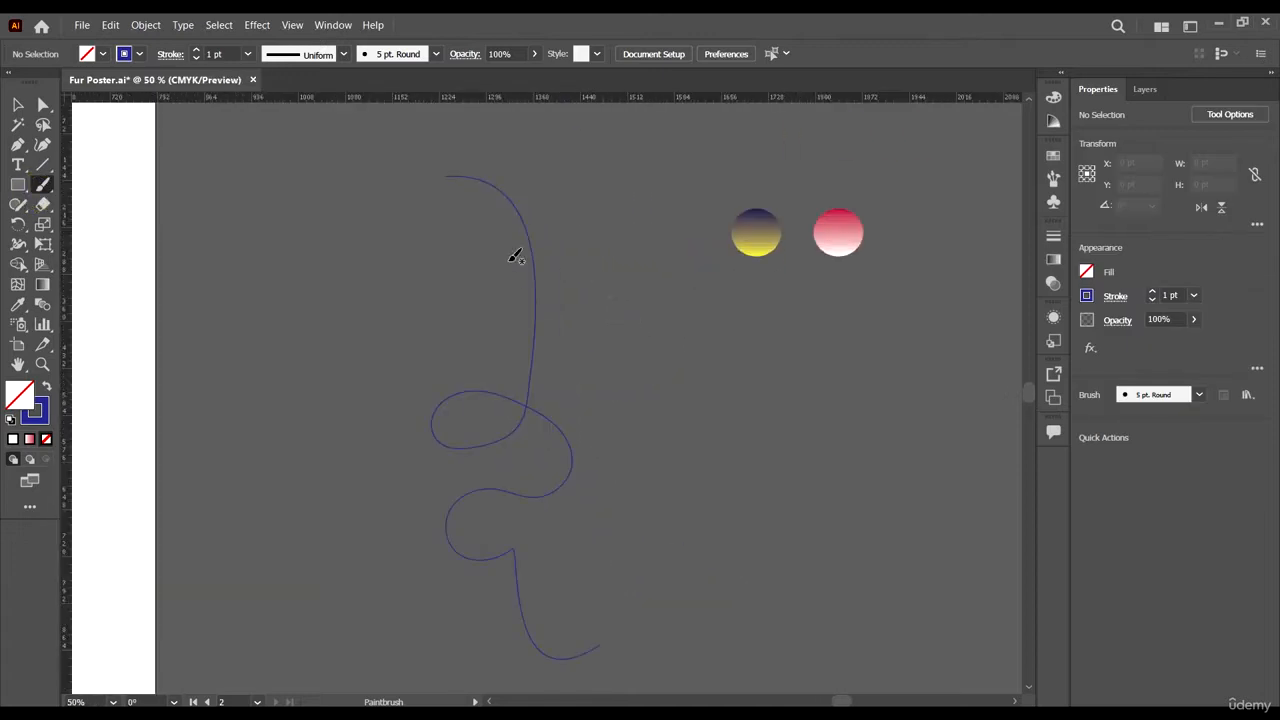
pyautogui.moveTo(594, 177)
pyautogui.mouseDown()
pyautogui.moveTo(630, 185)
pyautogui.moveTo(685, 291)
pyautogui.moveTo(697, 384)
pyautogui.moveTo(668, 408)
pyautogui.mouseUp()
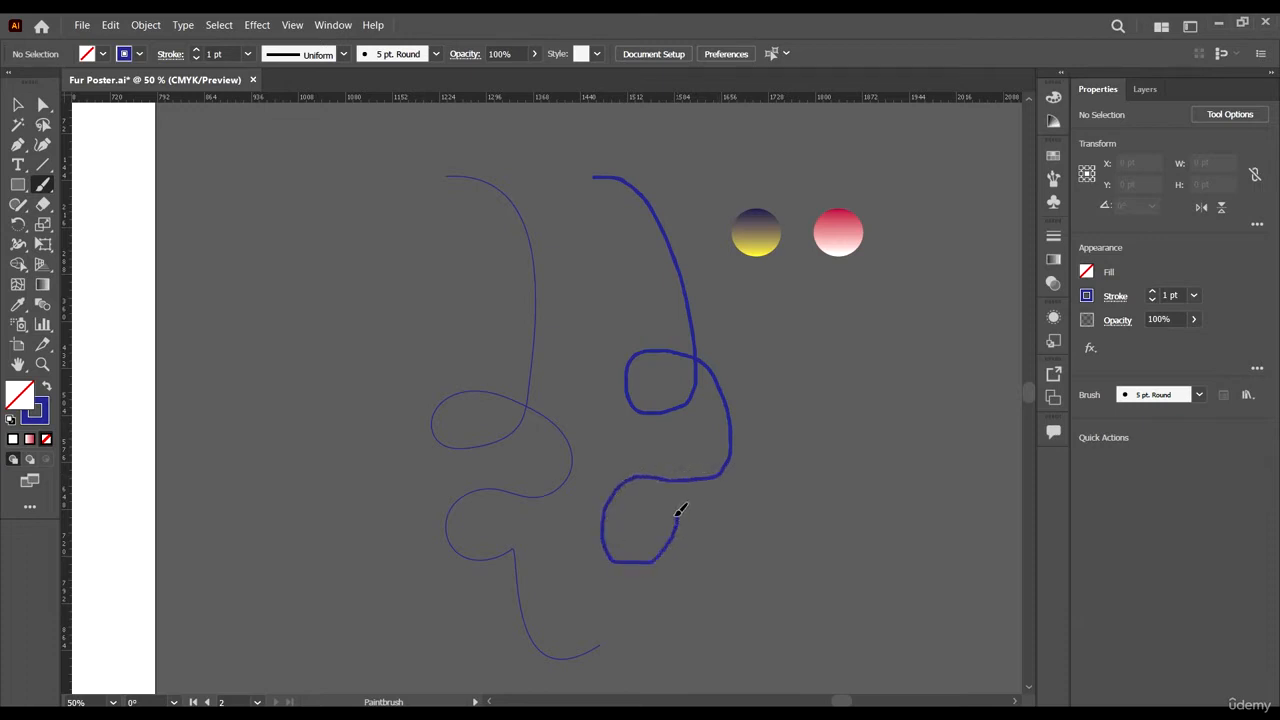
pyautogui.moveTo(686, 546); pyautogui.dragTo(766, 650)
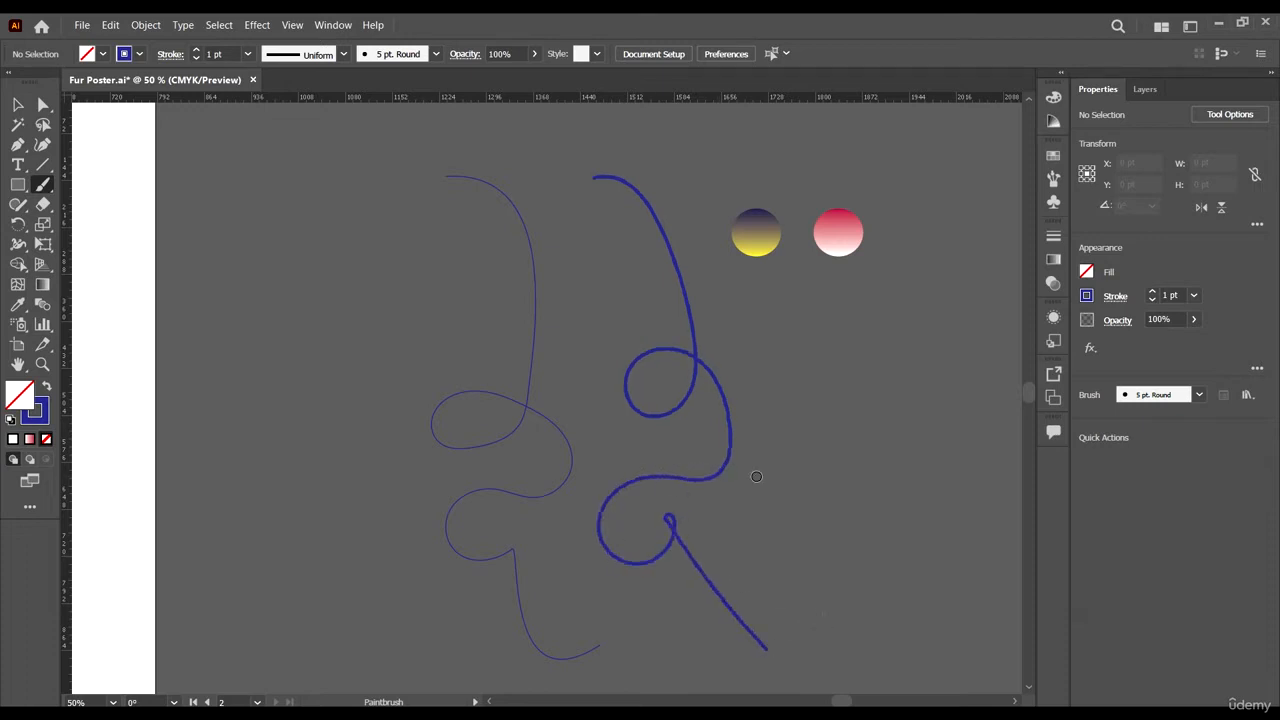
# - Paint a second freehand looping path with the Paintbrush around the gradient circles, imitating the spine's curves
pyautogui.moveTo(779, 164)
pyautogui.mouseDown()
pyautogui.moveTo(893, 220)
pyautogui.moveTo(913, 352)
pyautogui.moveTo(831, 430)
pyautogui.mouseUp()
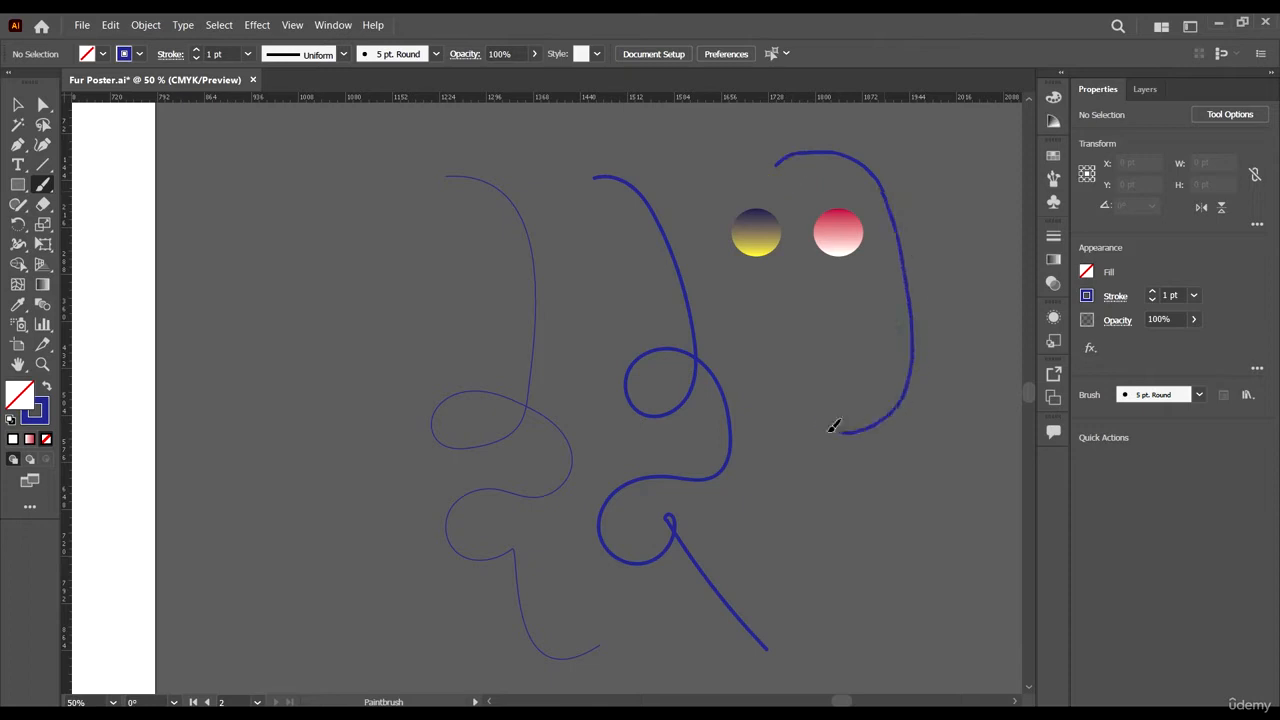
pyautogui.moveTo(842, 366); pyautogui.dragTo(920, 439)
pyautogui.moveTo(903, 503)
pyautogui.mouseDown()
pyautogui.moveTo(801, 487)
pyautogui.moveTo(788, 533)
pyautogui.moveTo(830, 578)
pyautogui.mouseUp()
pyautogui.moveTo(898, 552); pyautogui.dragTo(925, 678)
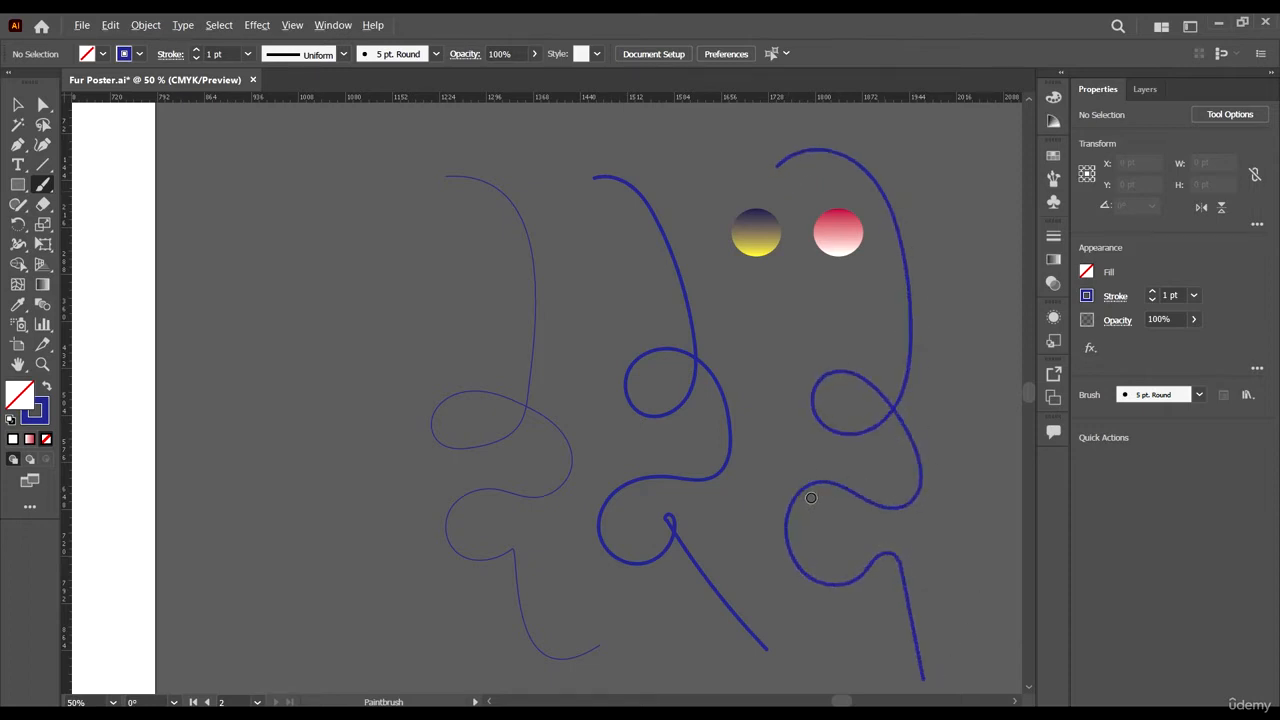
pyautogui.scroll(-2, 814, 498)
pyautogui.scroll(2, 814, 498)
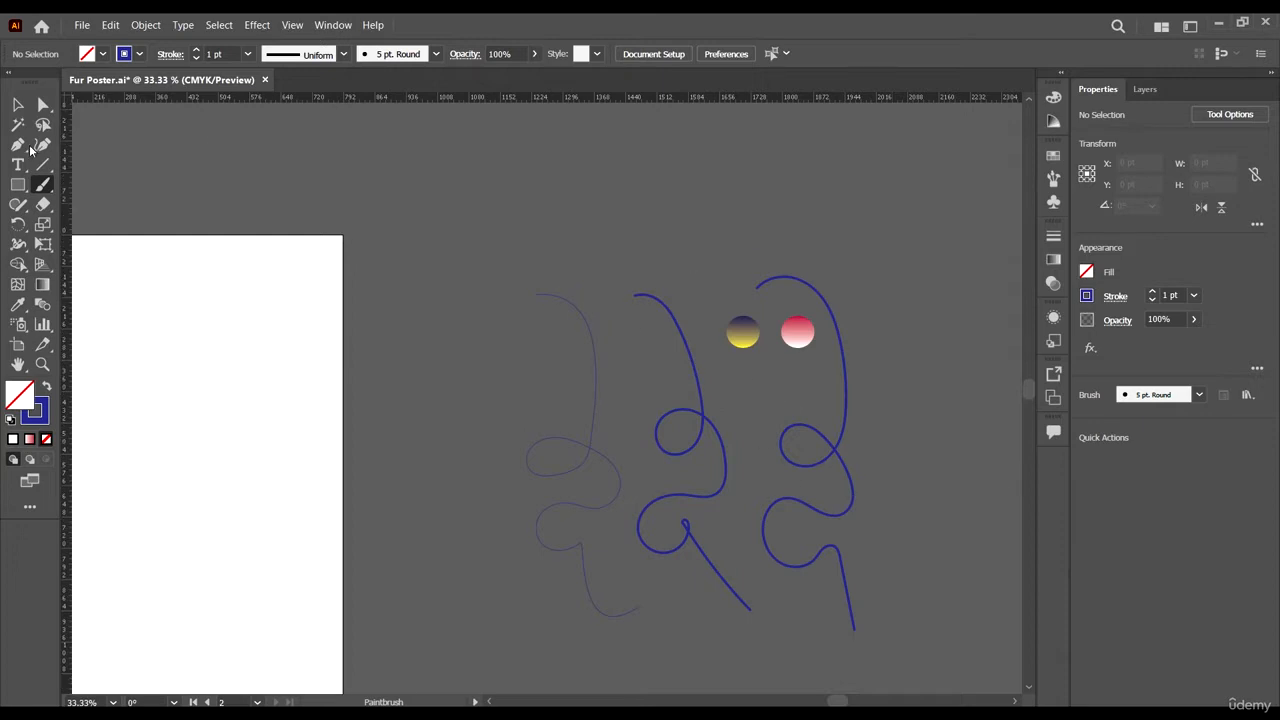
# - Delete the two thick freehand paths, keeping the thin spine path and the gradient circles
pyautogui.click(18, 104)
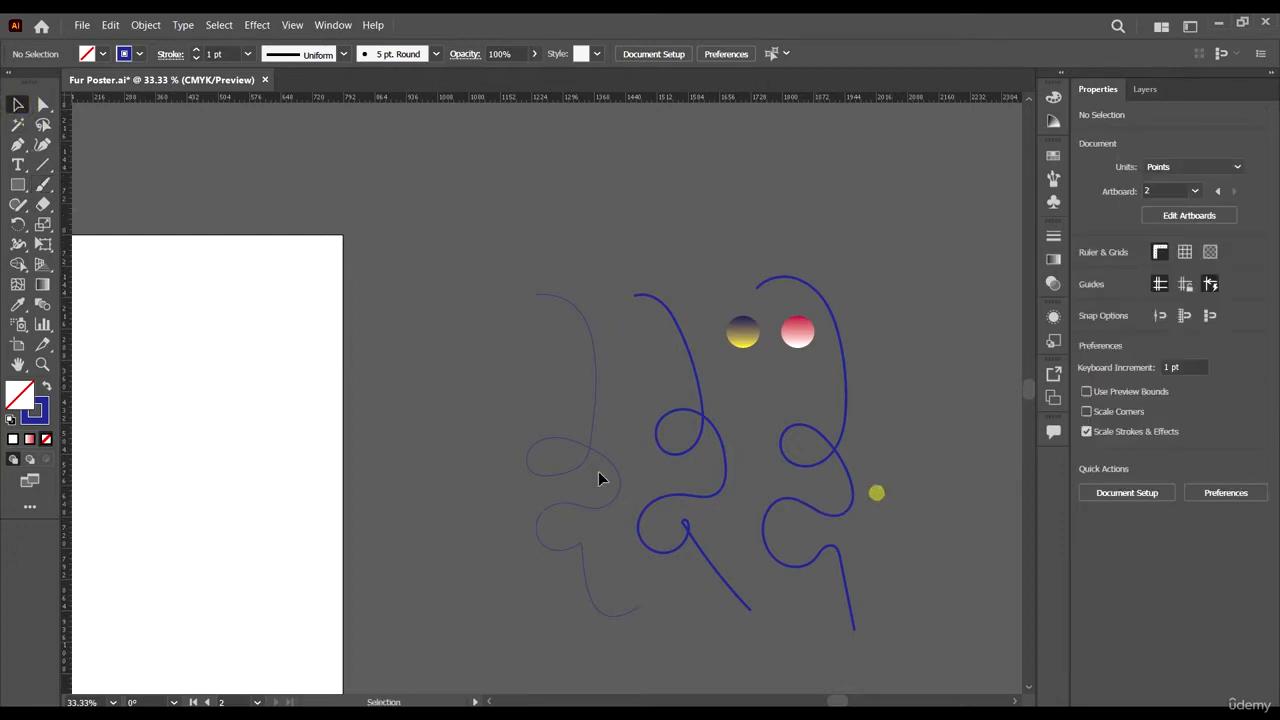
pyautogui.moveTo(700, 471); pyautogui.dragTo(797, 494)
pyautogui.press('Delete')
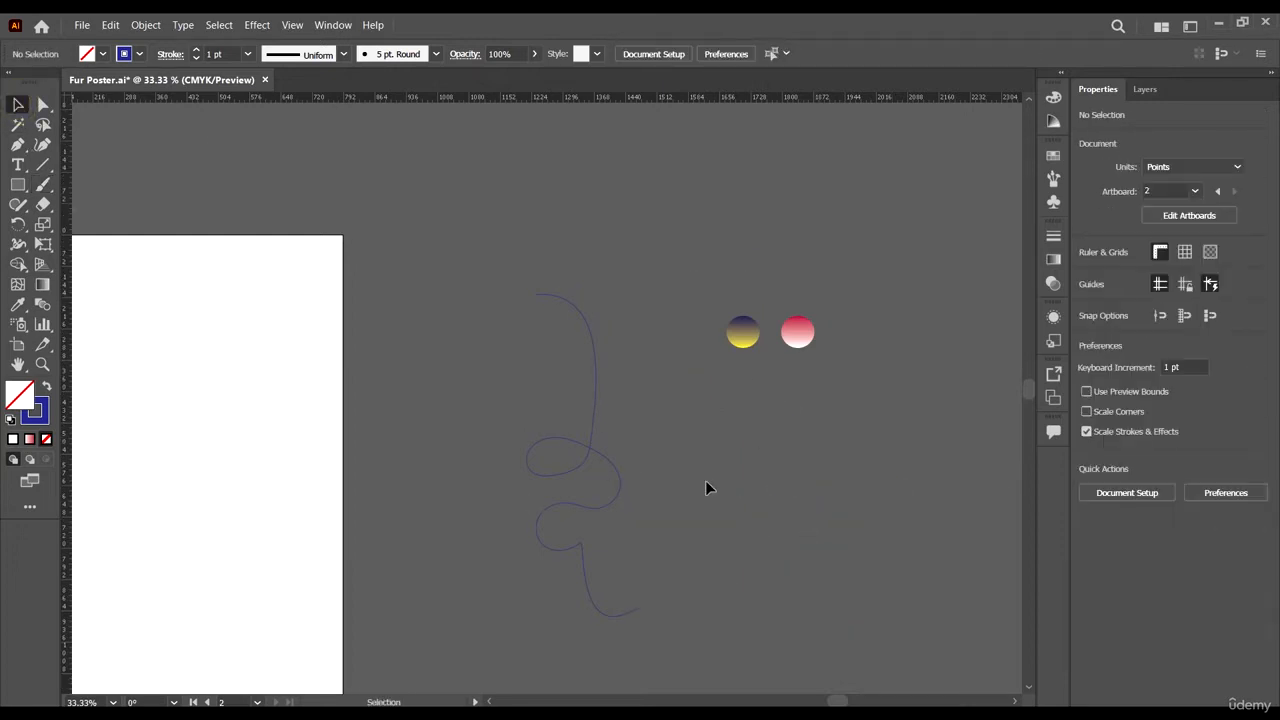
# - Move the pink circle farther from the yellow-purple one and blend the two gradient circles together
pyautogui.moveTo(806, 340); pyautogui.dragTo(883, 340)
pyautogui.hscroll(2, 845, 414)
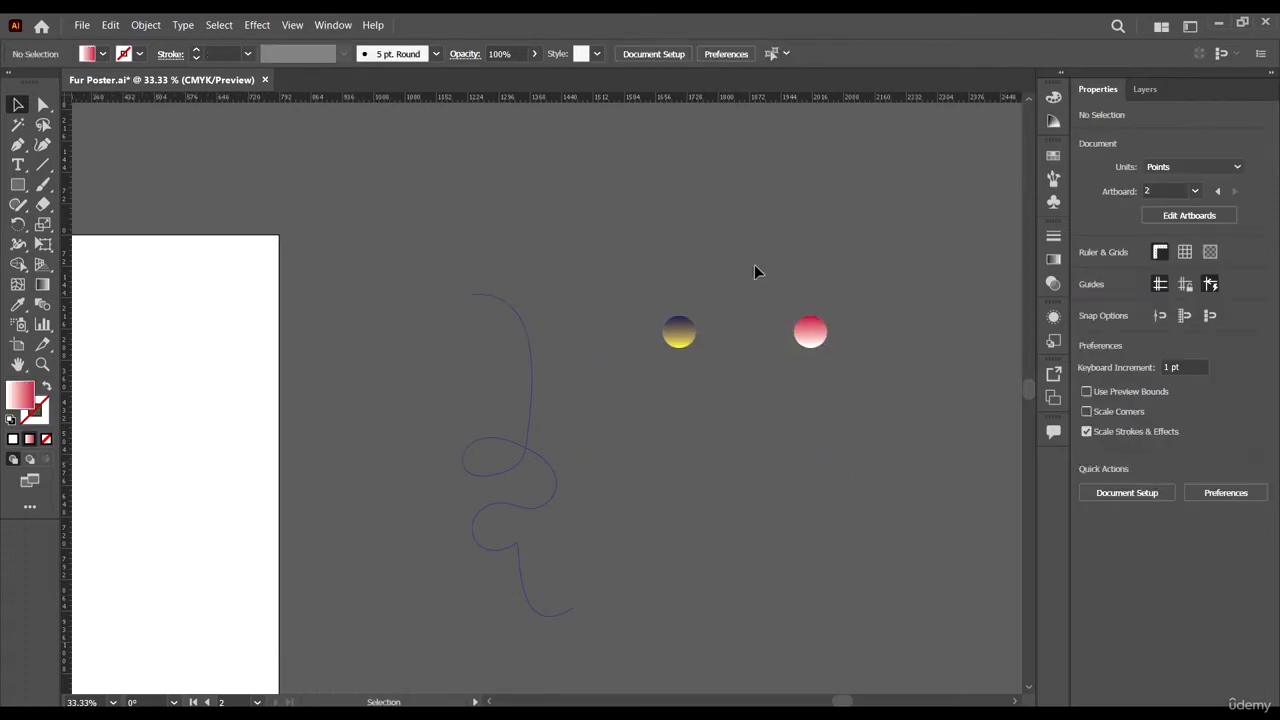
pyautogui.scroll(2, 816, 255)
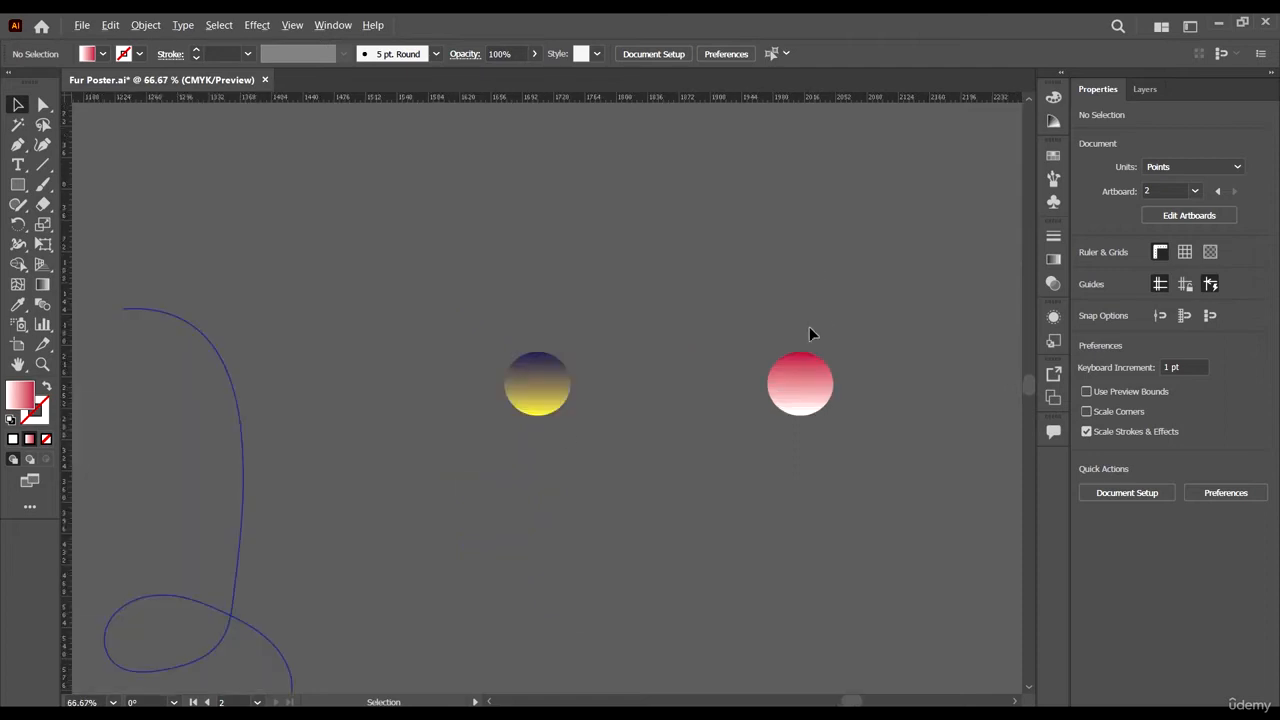
pyautogui.click(548, 392)
pyautogui.click(795, 380)
pyautogui.click(528, 297)
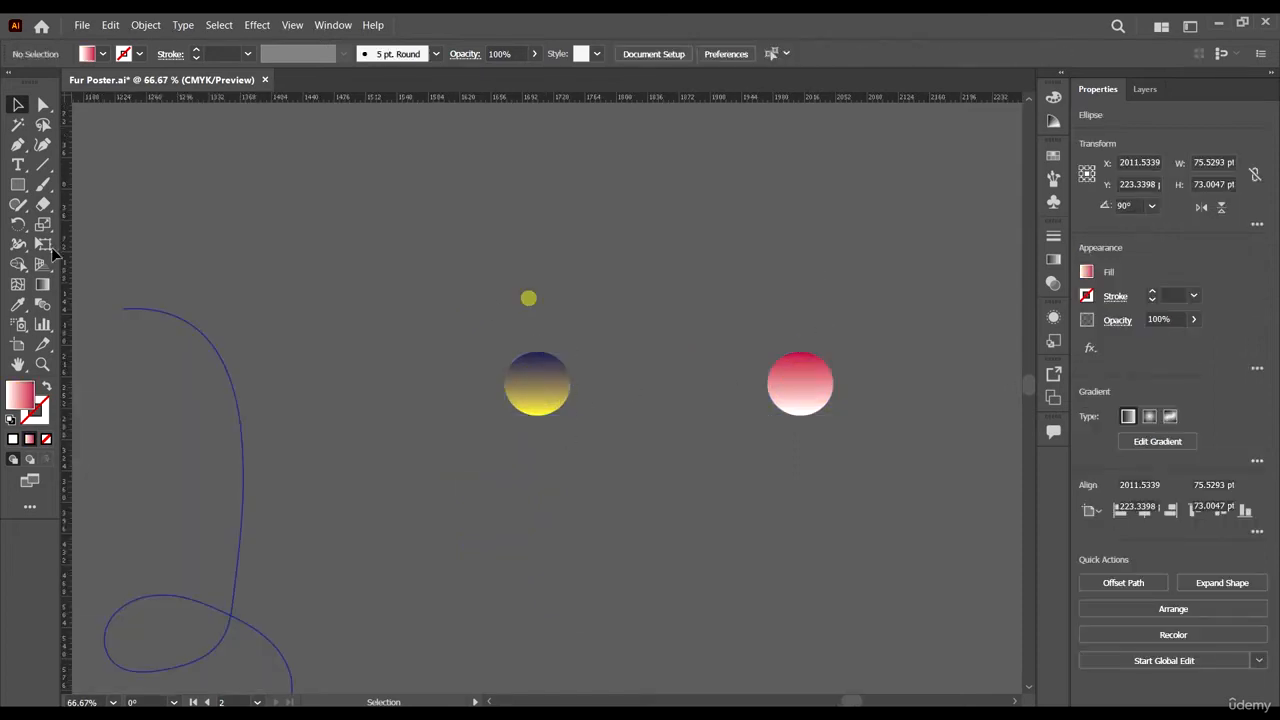
pyautogui.click(45, 305)
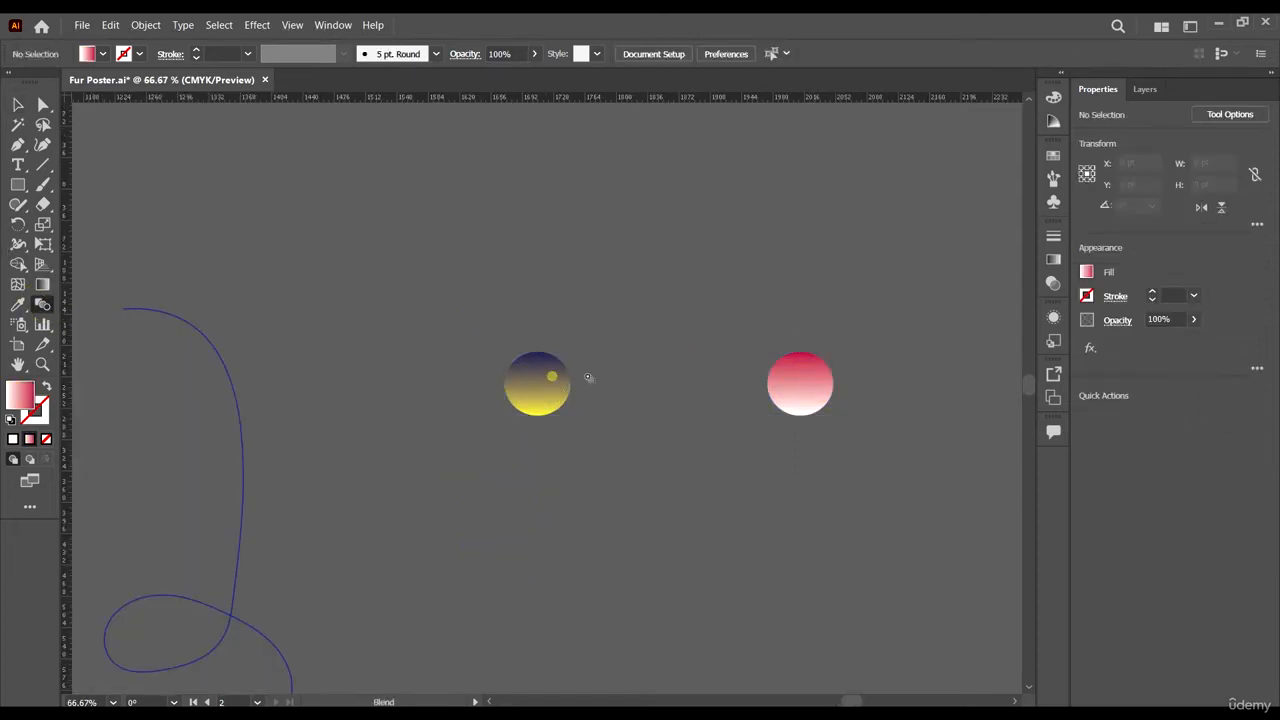
pyautogui.click(817, 380)
pyautogui.click(17, 104)
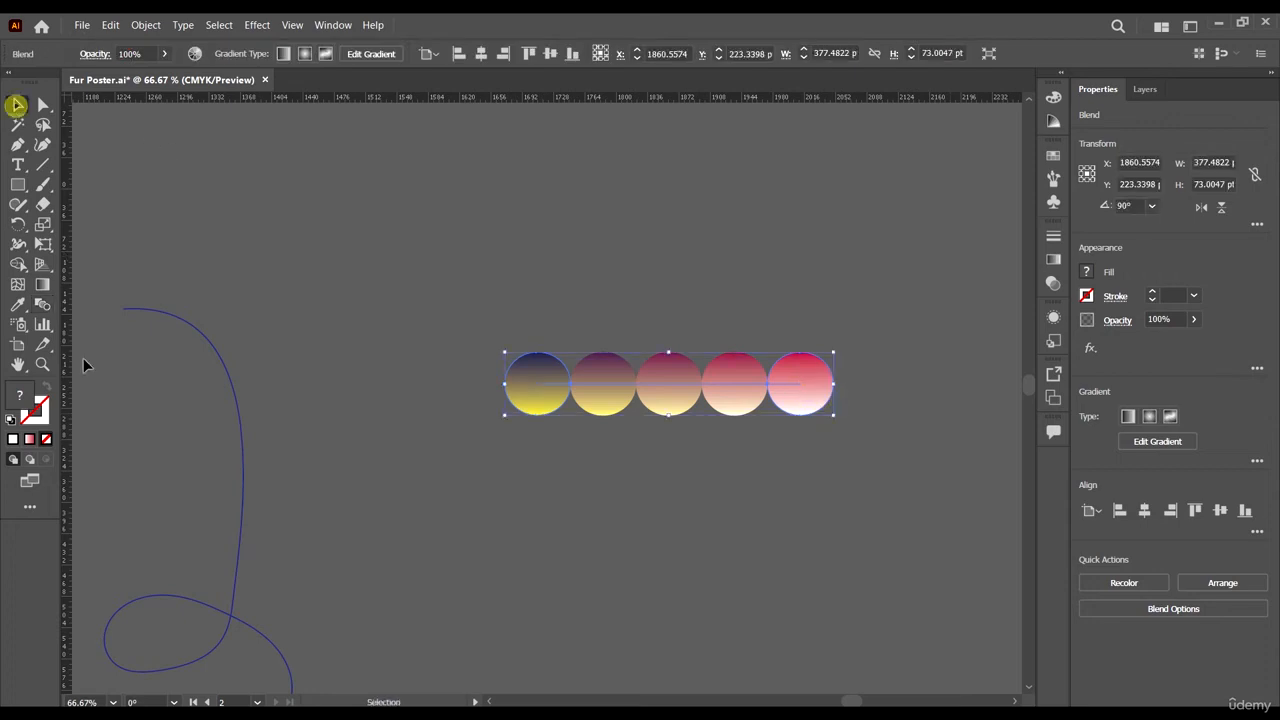
# - Set the circle blend's spacing to Specified Steps with 300 steps
pyautogui.doubleClick(43, 305)
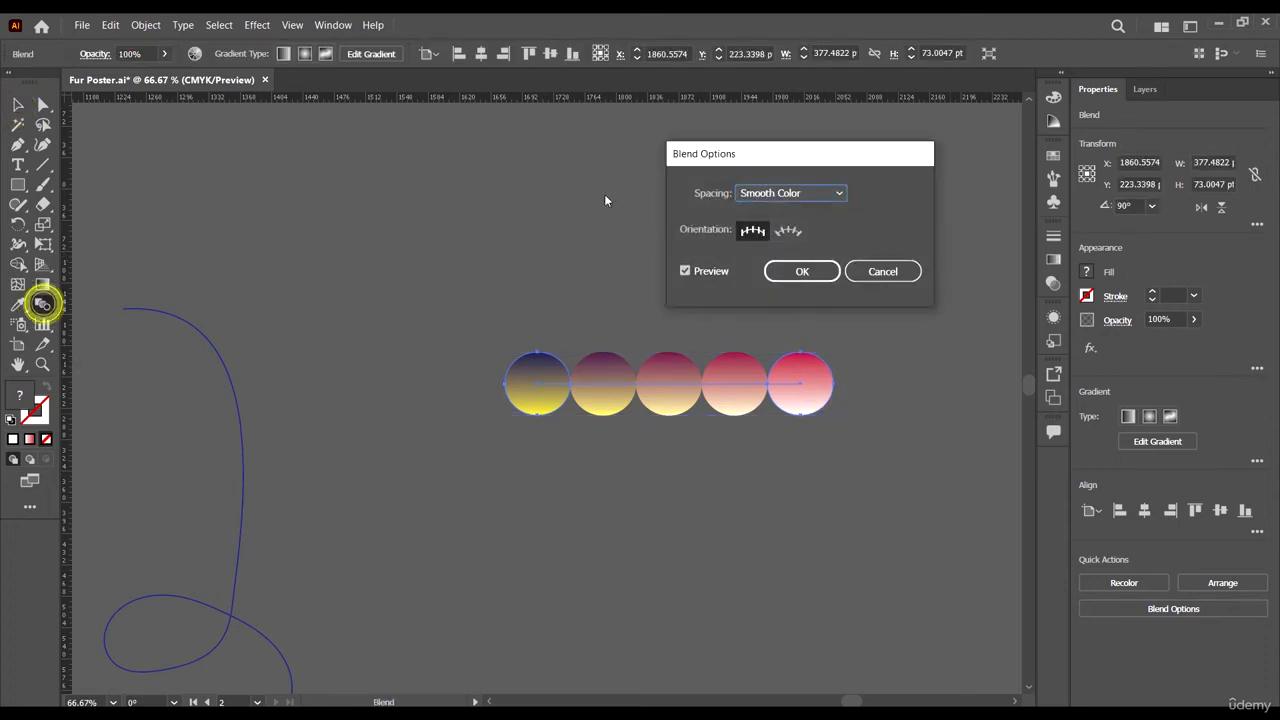
pyautogui.click(821, 190)
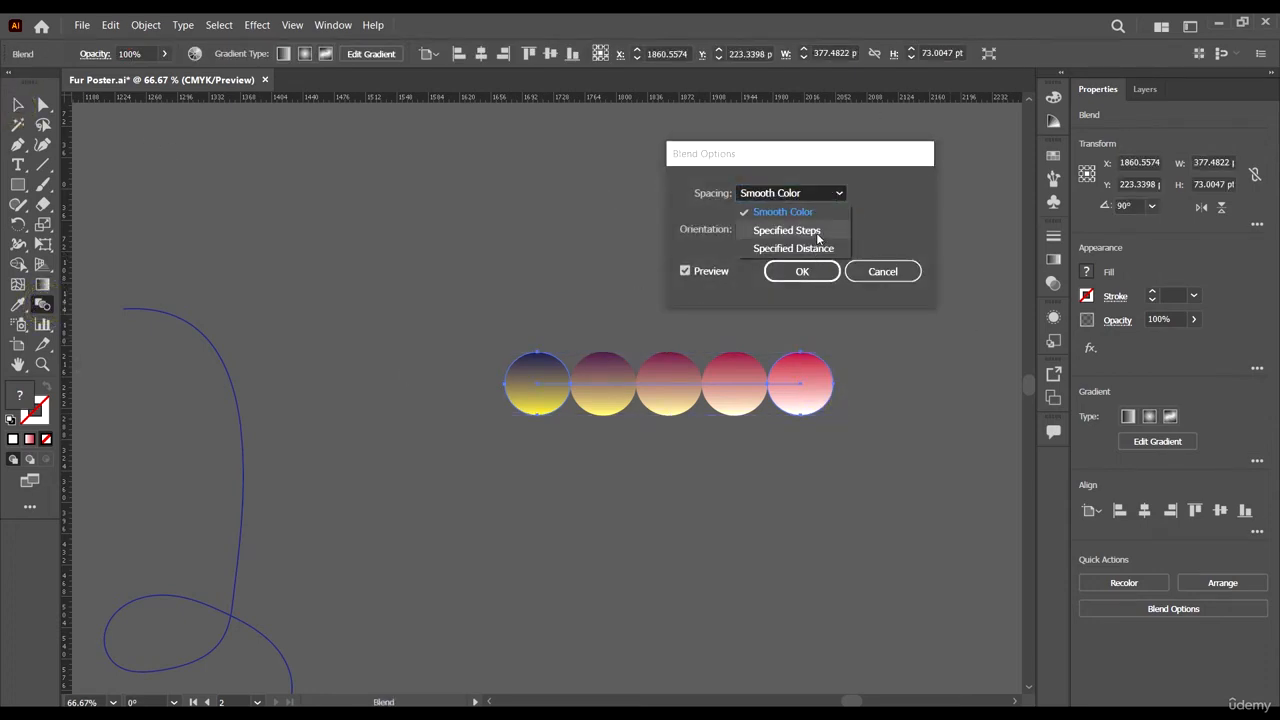
pyautogui.click(798, 231)
pyautogui.click(899, 196)
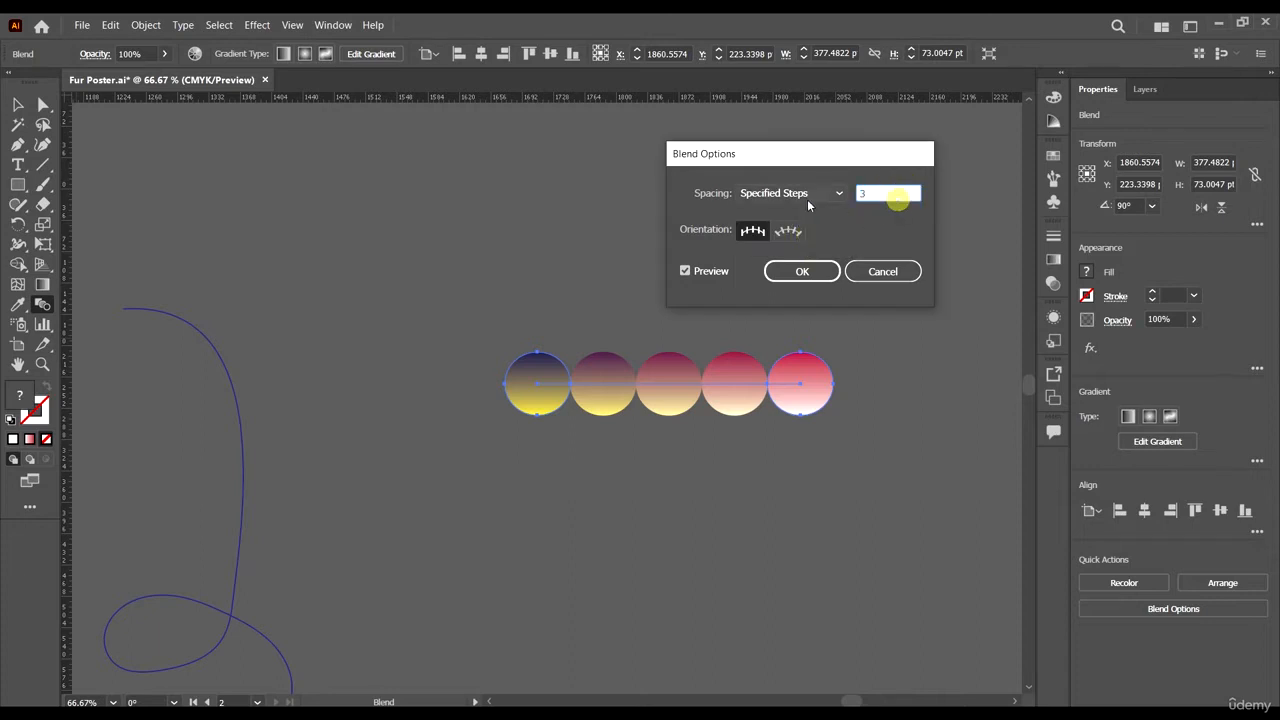
pyautogui.doubleClick(886, 194)
pyautogui.write('300')
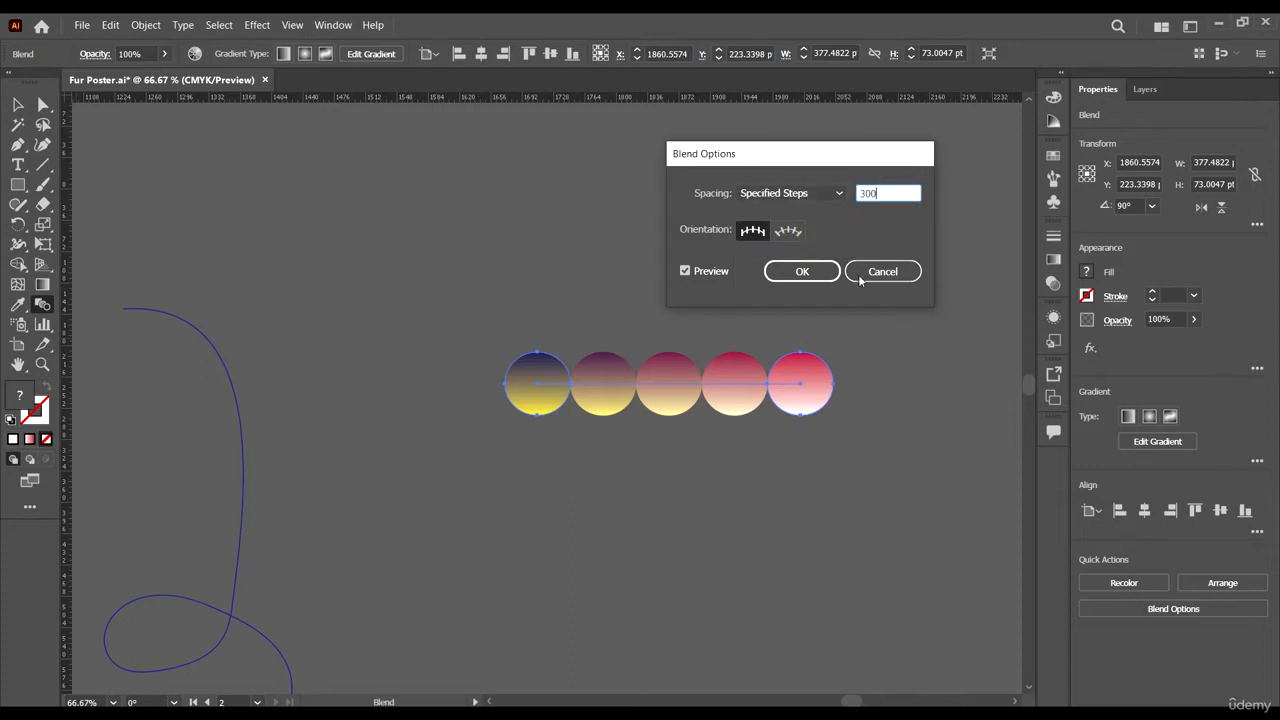
pyautogui.click(815, 272)
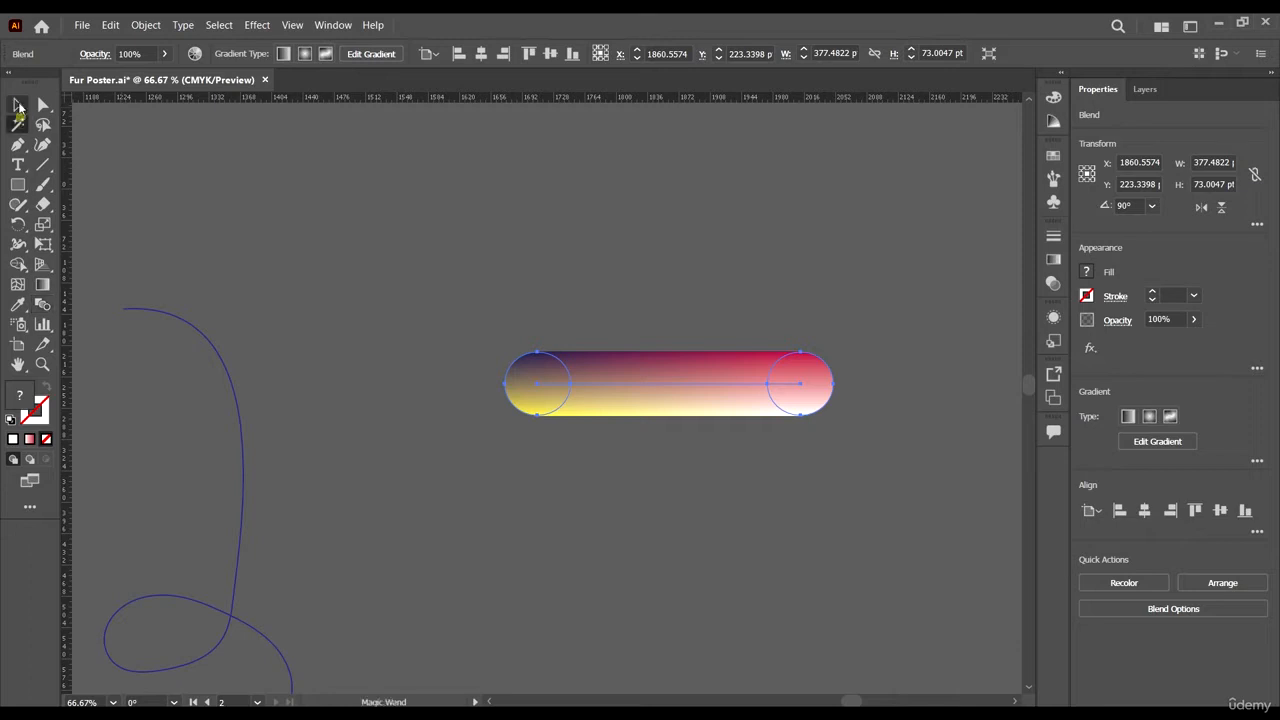
pyautogui.click(17, 104)
pyautogui.click(411, 220)
# - Replace the circle blend's straight spine with the looping blue path
pyautogui.scroll(-3, 743, 318)
pyautogui.scroll(3, 740, 348)
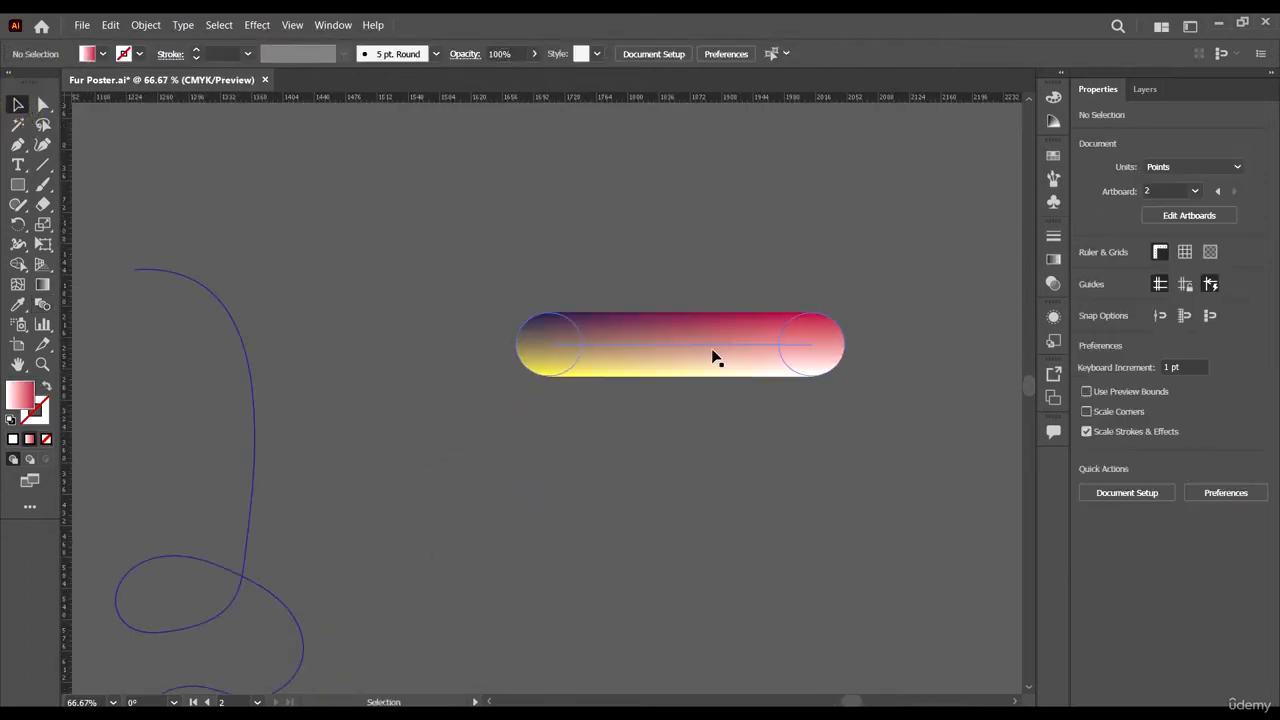
pyautogui.hotkey('ctrl', 'a')
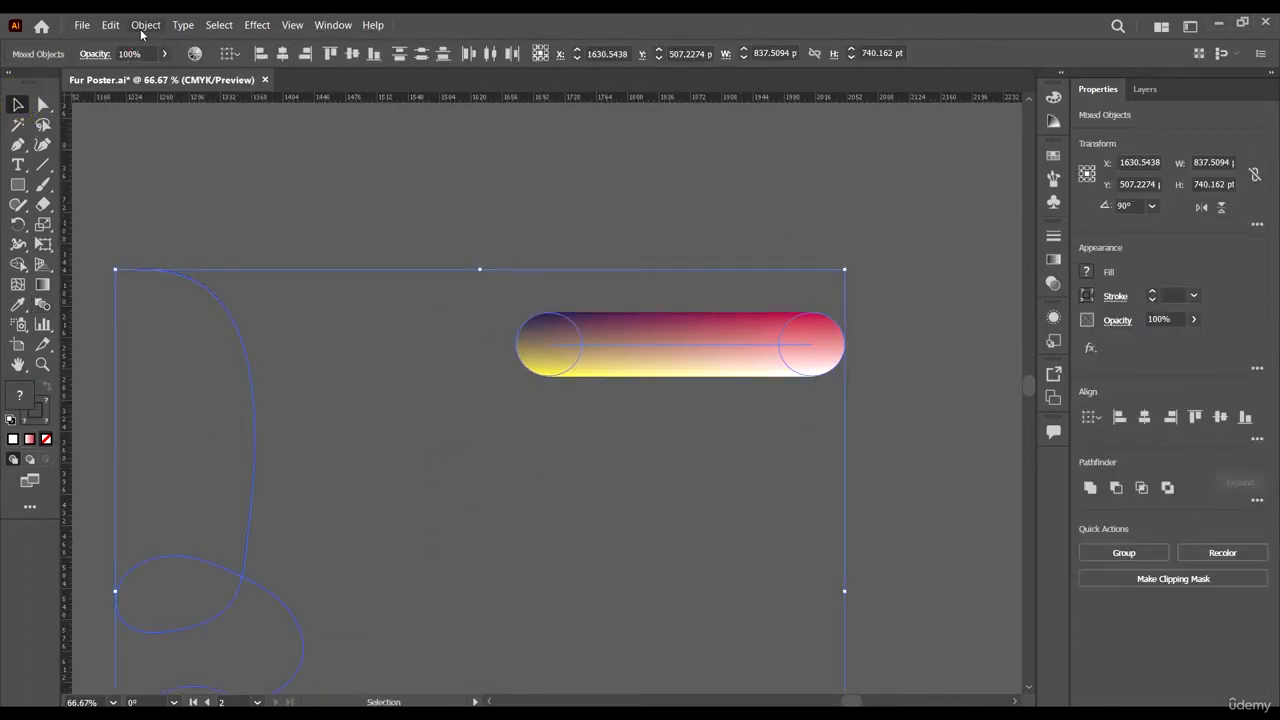
pyautogui.click(146, 25)
pyautogui.moveTo(264, 433)
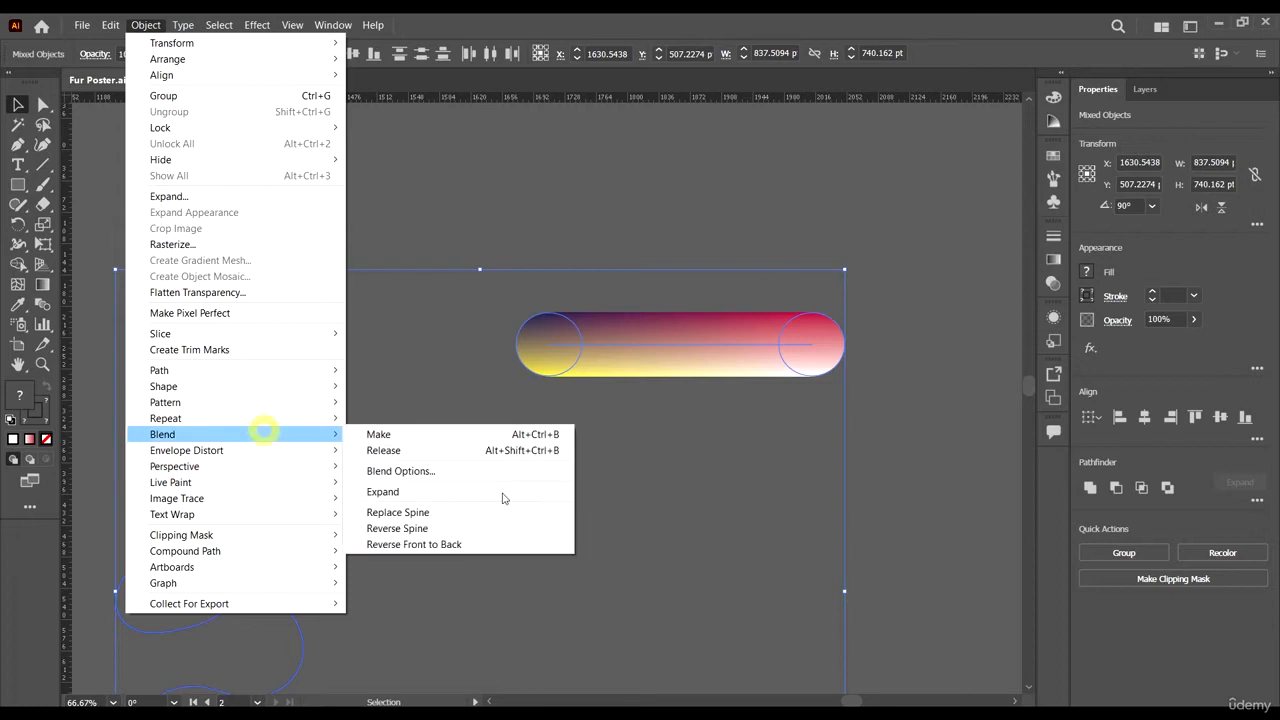
pyautogui.click(432, 517)
pyautogui.scroll(-4, 642, 440)
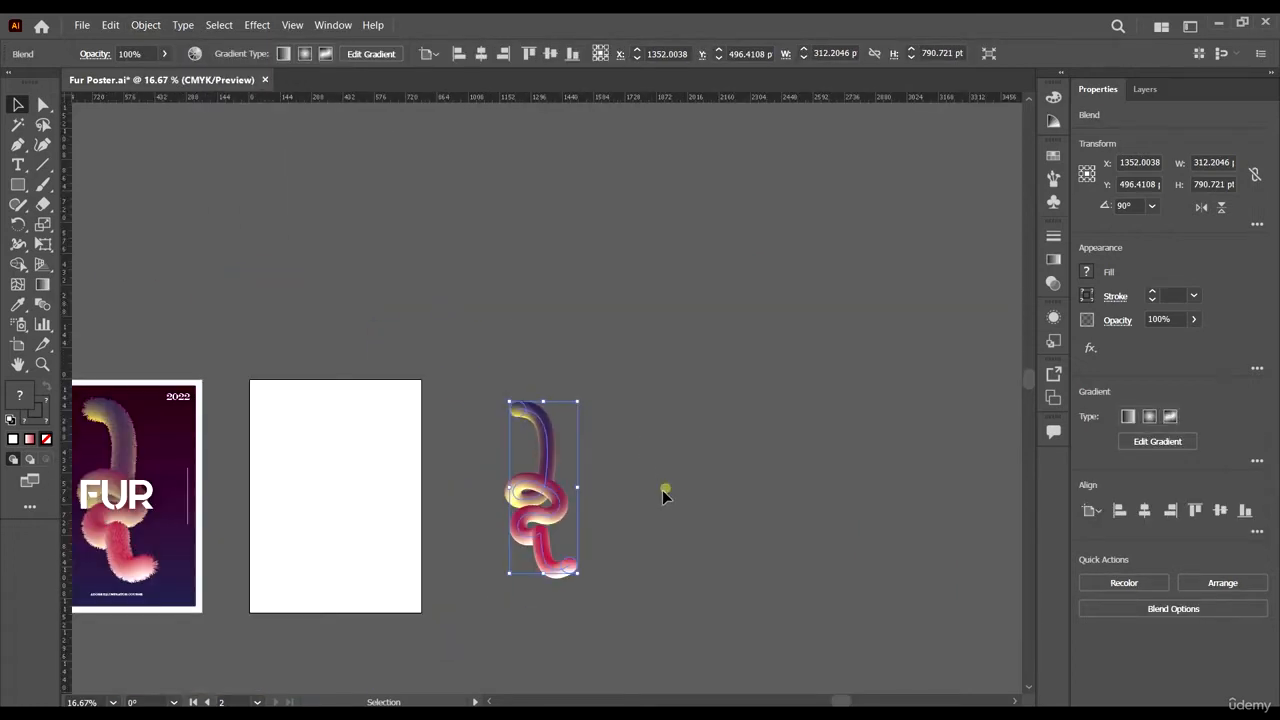
pyautogui.hotkey('ctrl', 'shift', 'a')
# - Examine the blended tube up close from its yellow-purple end to its pink end to judge the smoothness
pyautogui.scroll(5, 559, 439)
pyautogui.scroll(-3, 540, 395)
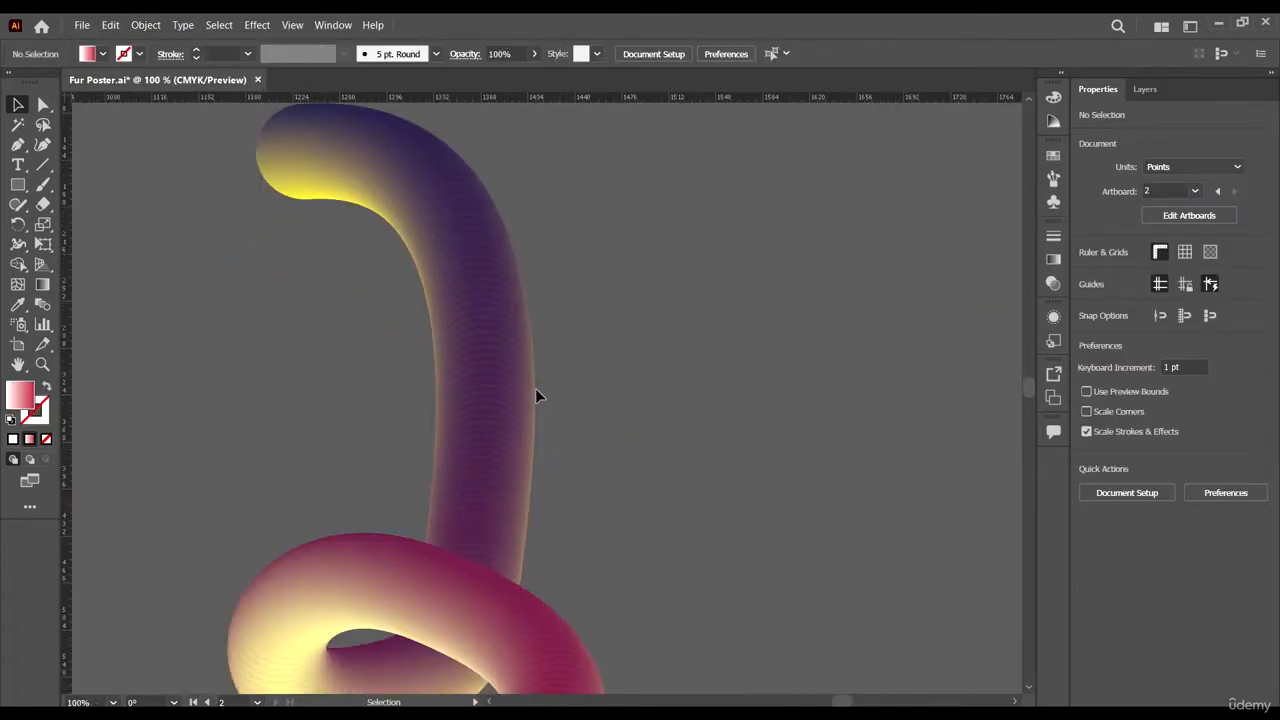
pyautogui.scroll(-3, 538, 380)
pyautogui.scroll(-3, 554, 417)
pyautogui.scroll(5, 549, 466)
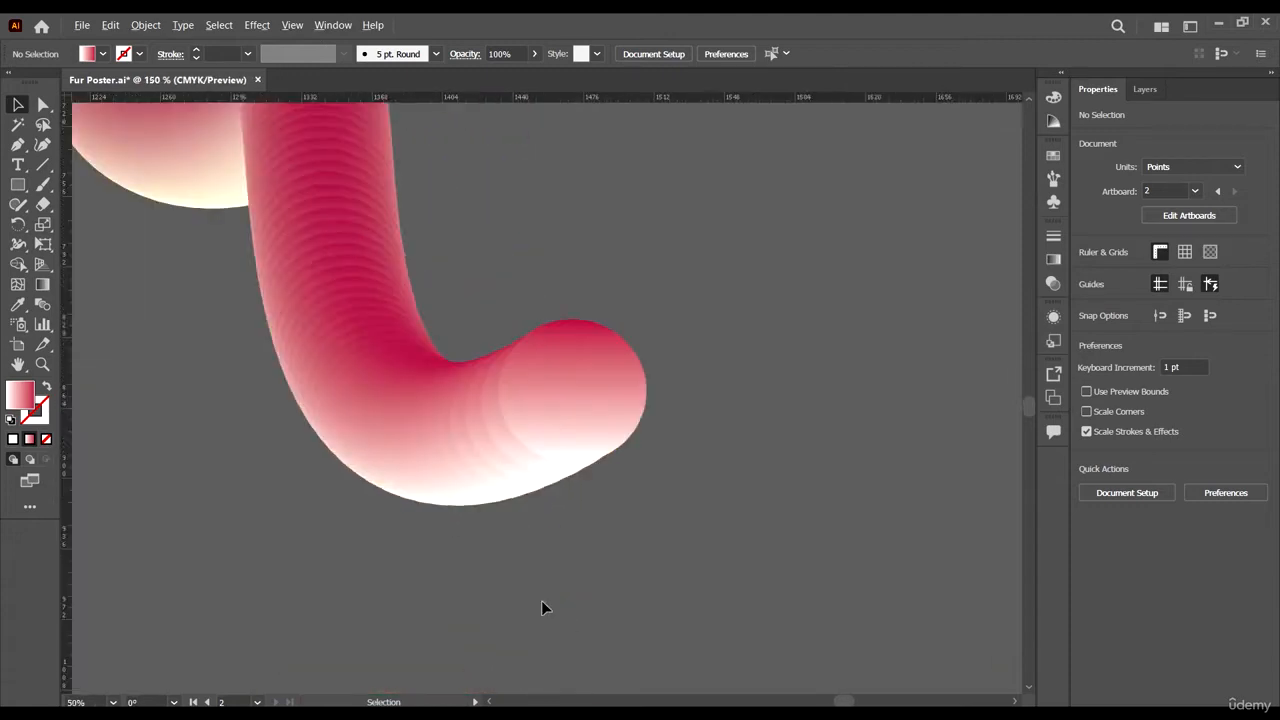
pyautogui.scroll(-2, 543, 606)
pyautogui.scroll(-4, 519, 418)
pyautogui.scroll(3, 529, 380)
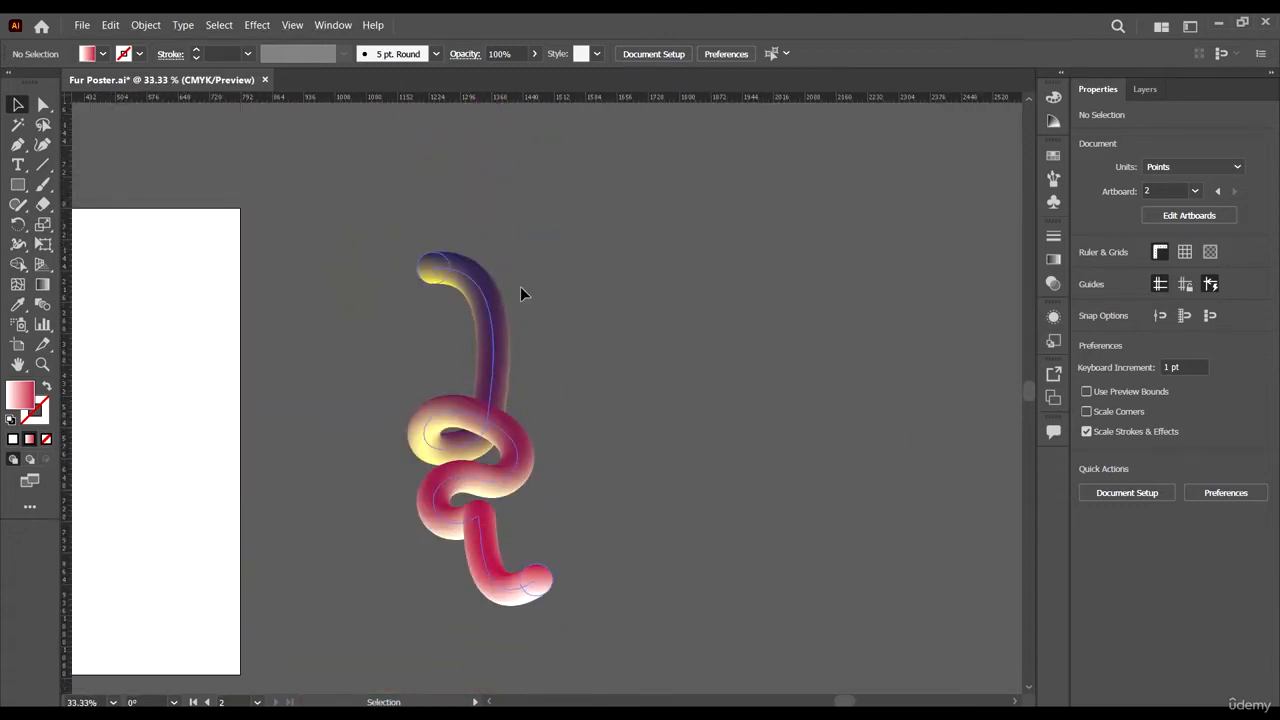
pyautogui.scroll(5, 452, 292)
pyautogui.scroll(-5, 620, 335)
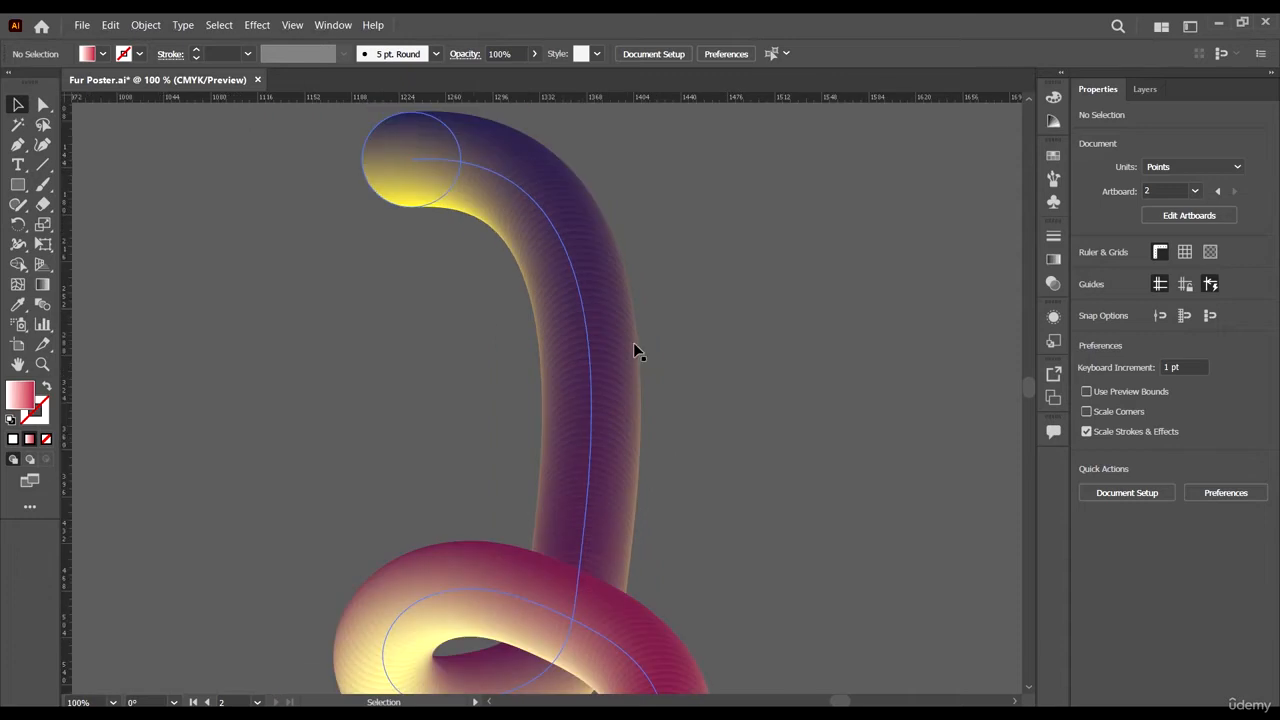
# - Increase the looping tube blend to 500 specified steps
pyautogui.scroll(4, 609, 343)
pyautogui.click(609, 343)
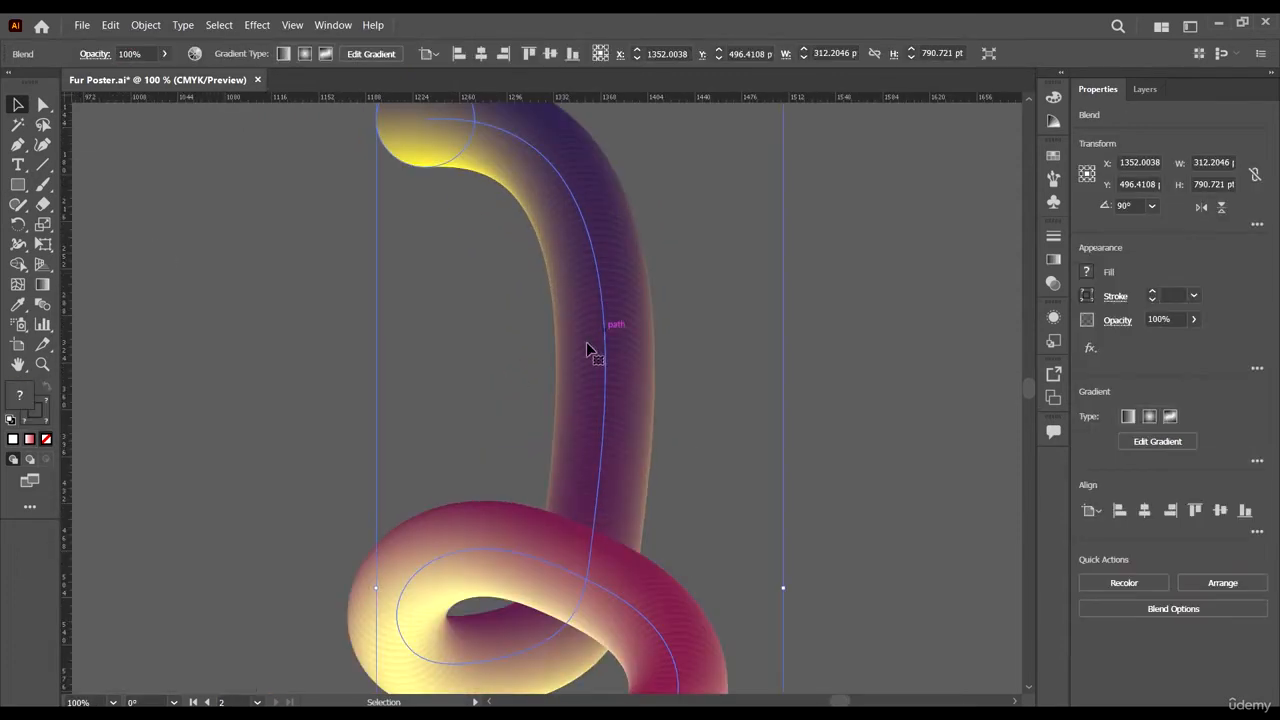
pyautogui.doubleClick(43, 304)
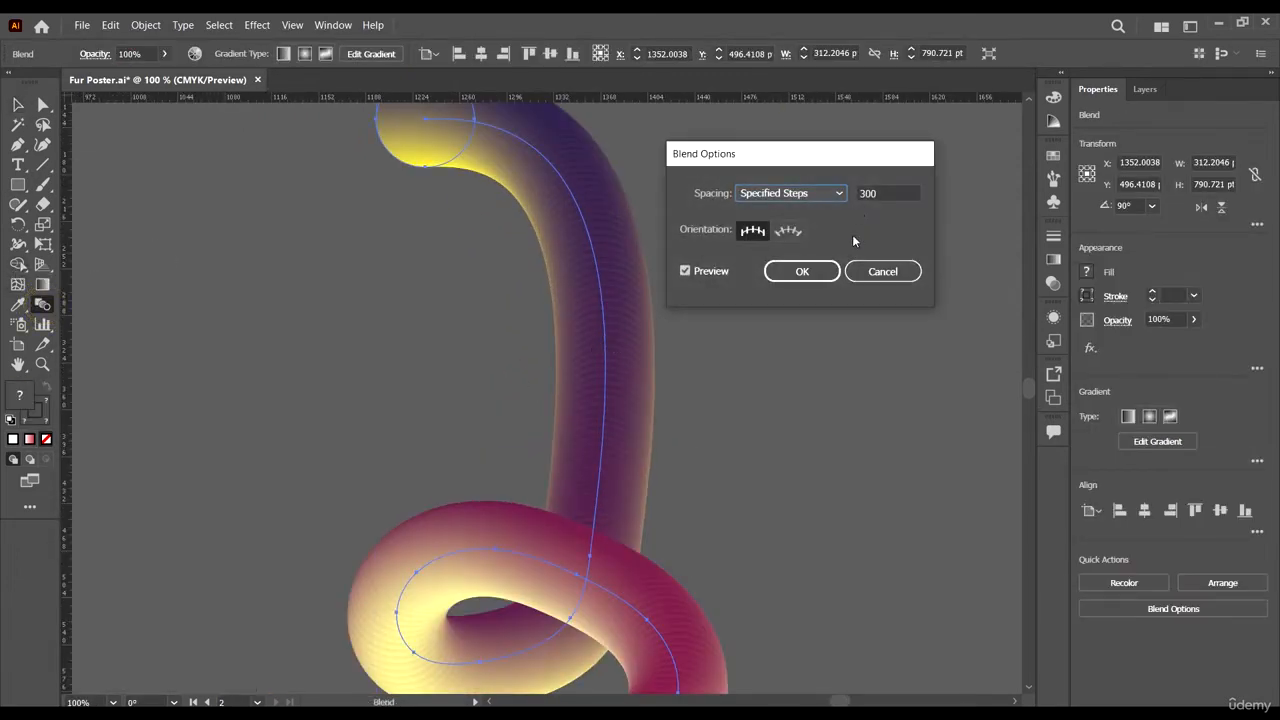
pyautogui.doubleClick(880, 192)
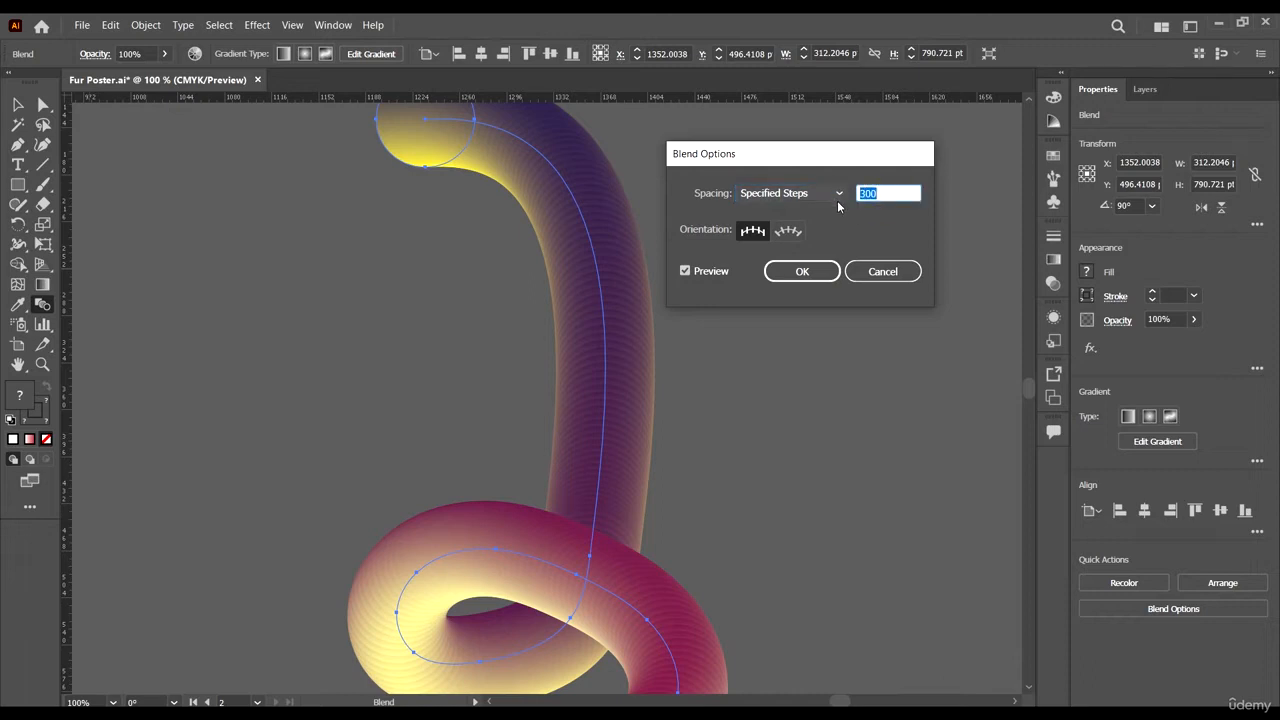
pyautogui.write('5')
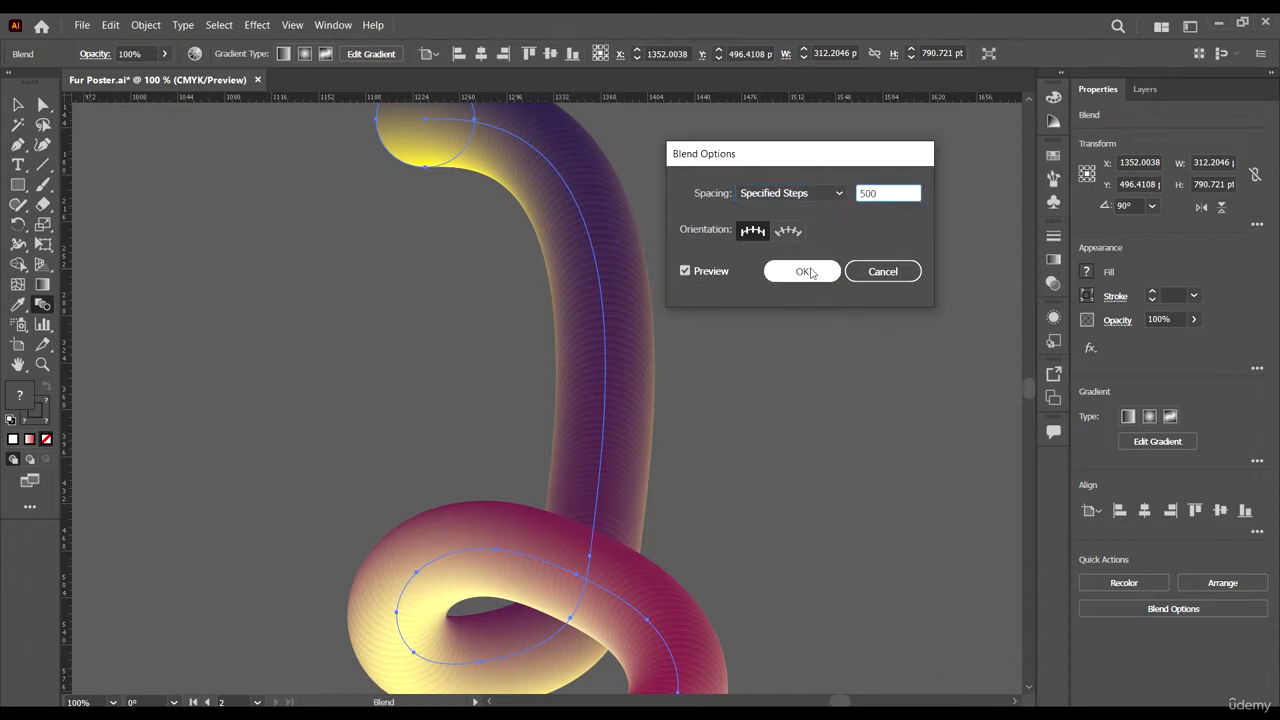
pyautogui.click(805, 271)
# - Examine the looping tube's curves up close to judge how smoothly the blend renders
pyautogui.scroll(4, 608, 329)
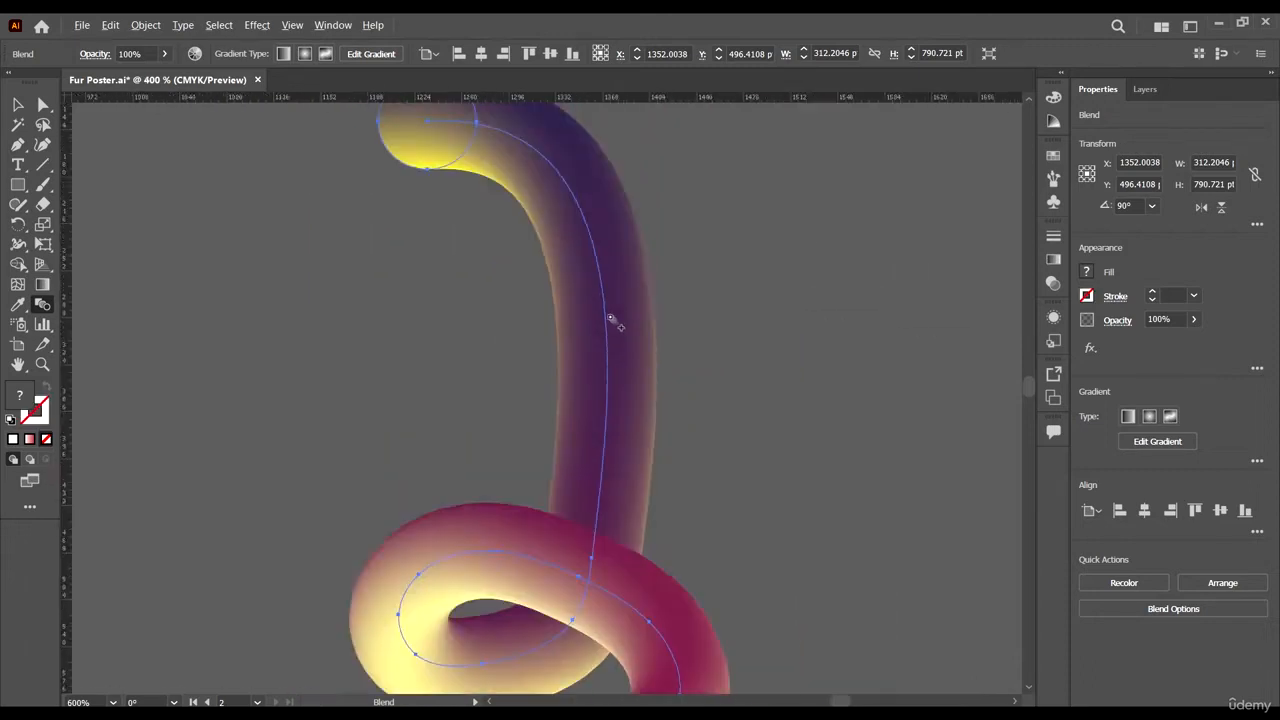
pyautogui.scroll(-6, 612, 312)
pyautogui.scroll(6, 628, 355)
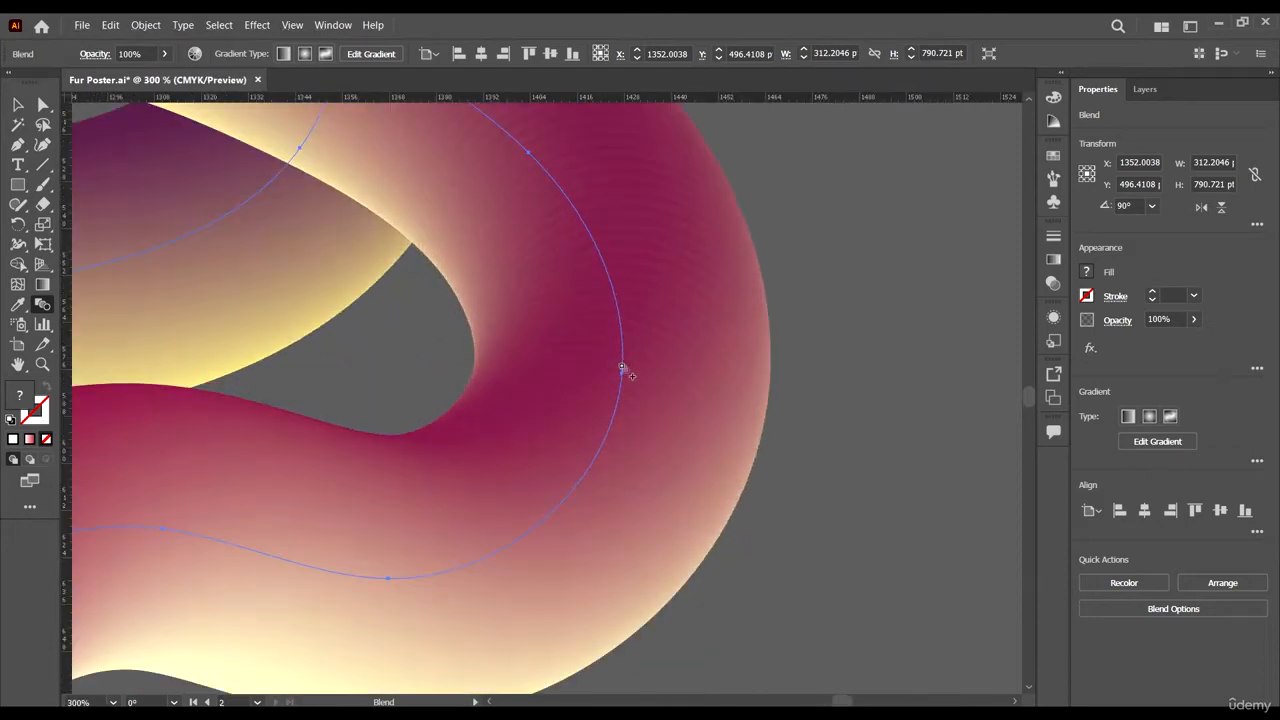
pyautogui.scroll(-5, 622, 369)
pyautogui.click(17, 104)
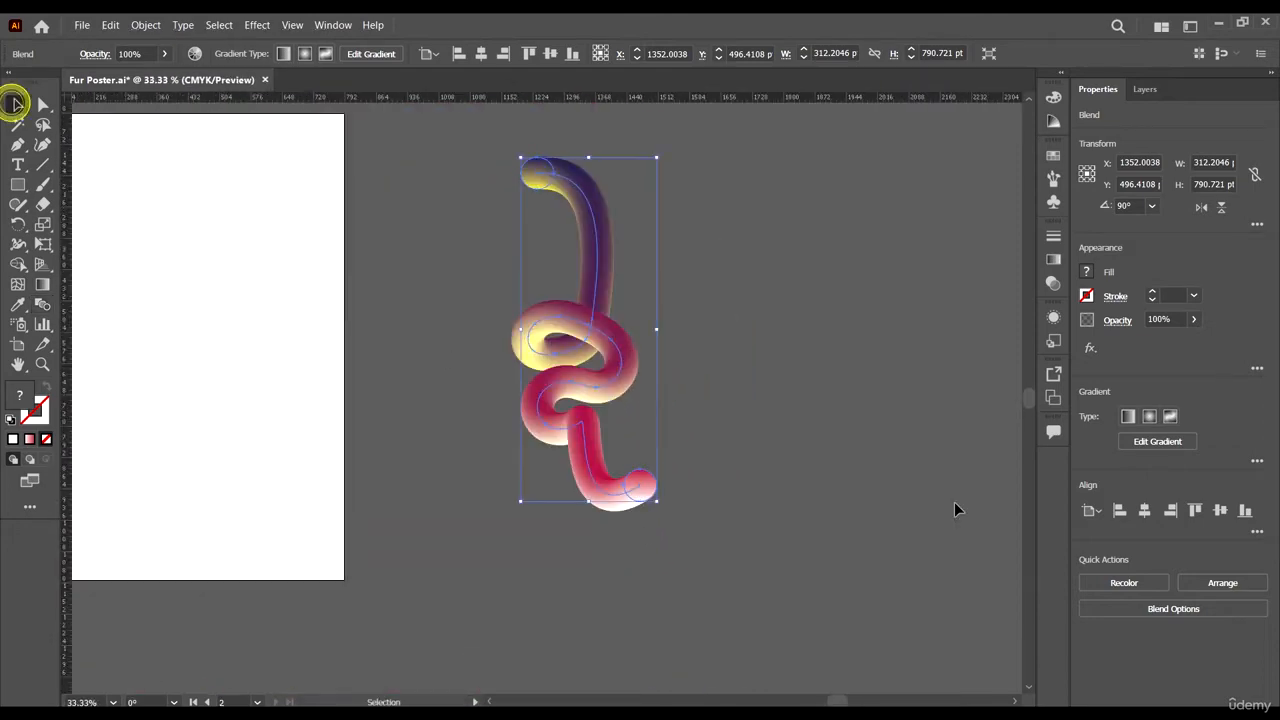
pyautogui.click(929, 486)
pyautogui.scroll(-3, 639, 376)
pyautogui.scroll(3, 634, 370)
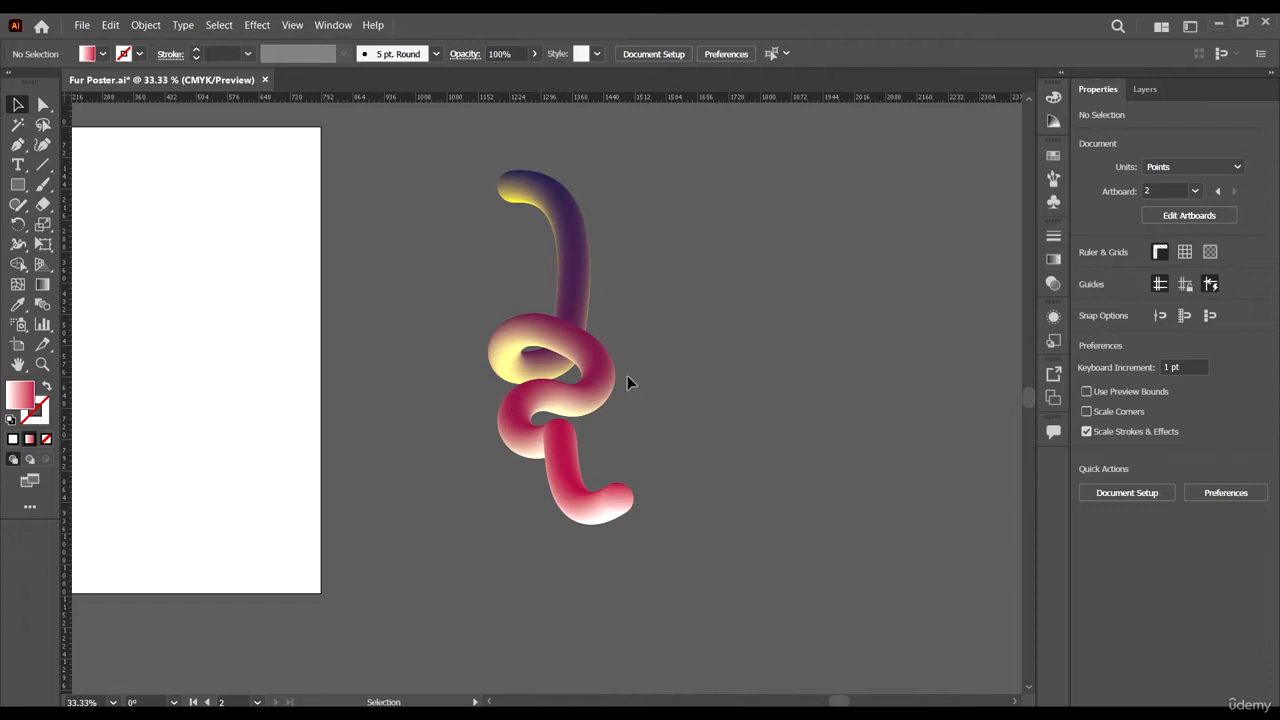
# - Move the looping tube blend onto the blank artboard and centre it horizontally
pyautogui.hscroll(-3, 627, 372)
pyautogui.moveTo(753, 341); pyautogui.dragTo(366, 335)
pyautogui.hscroll(-3, 700, 365)
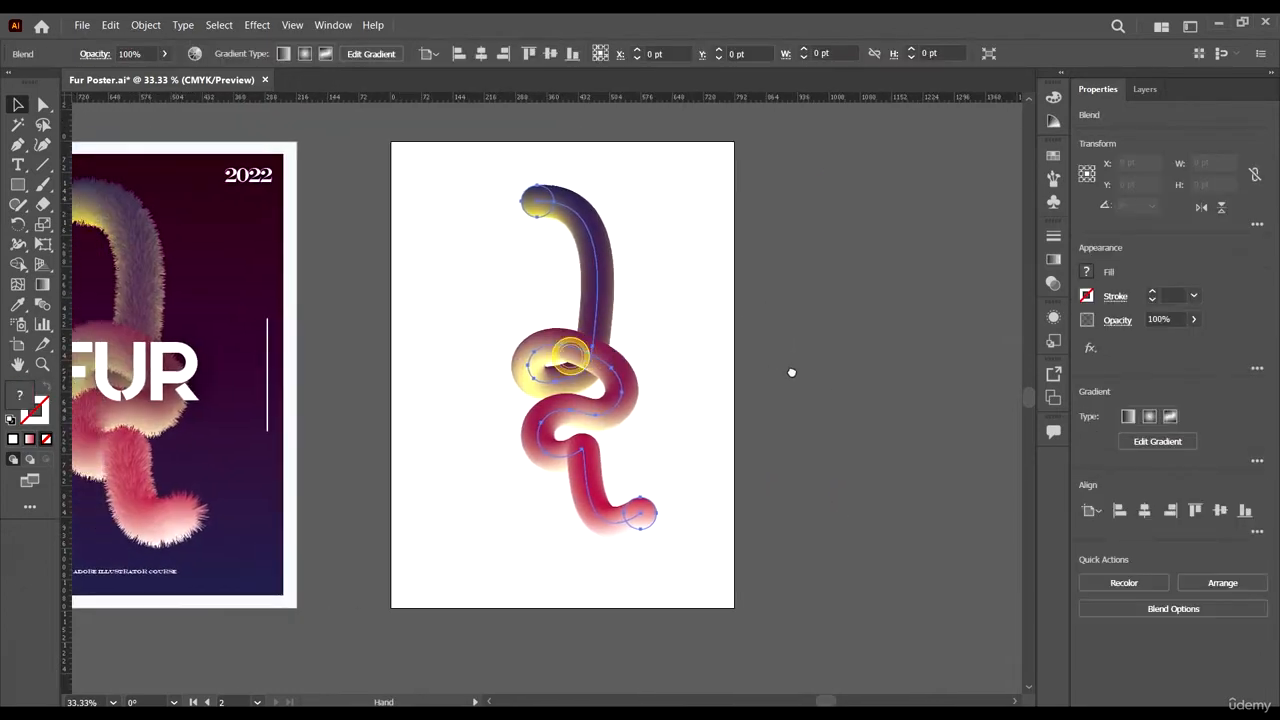
pyautogui.click(702, 366)
pyautogui.click(609, 368)
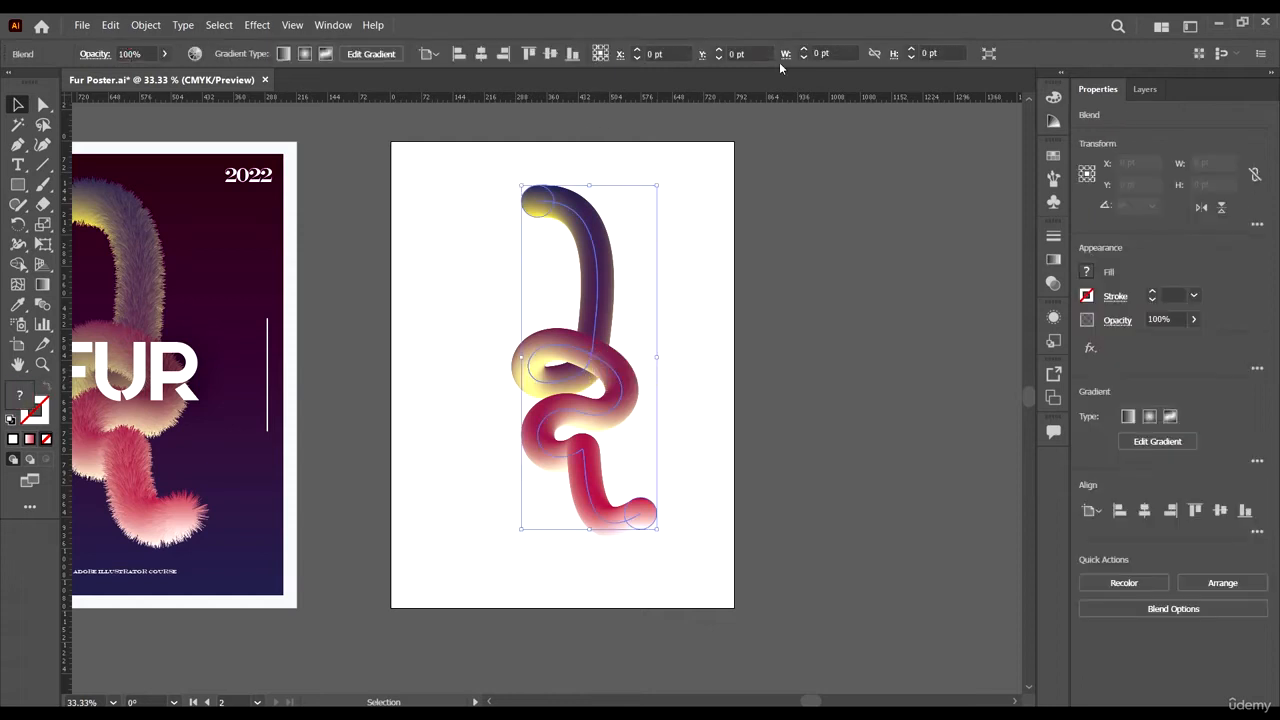
pyautogui.click(481, 54)
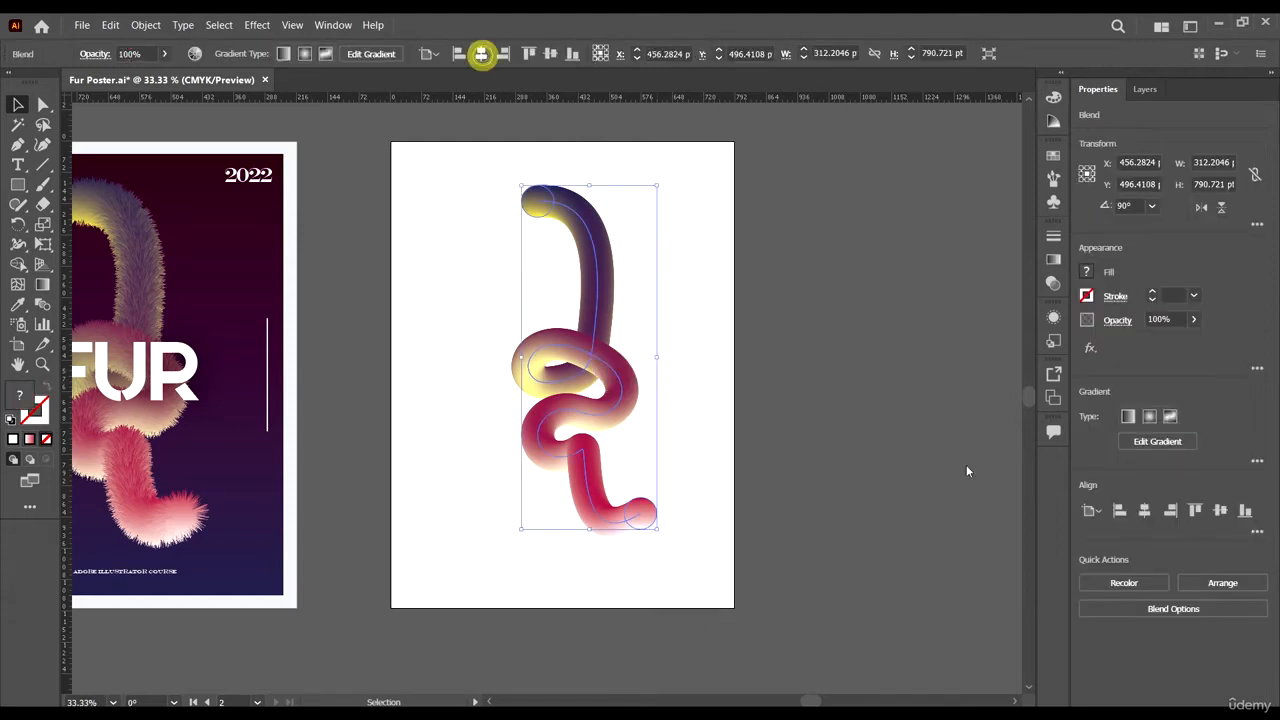
pyautogui.click(876, 428)
pyautogui.hscroll(-2, 727, 436)
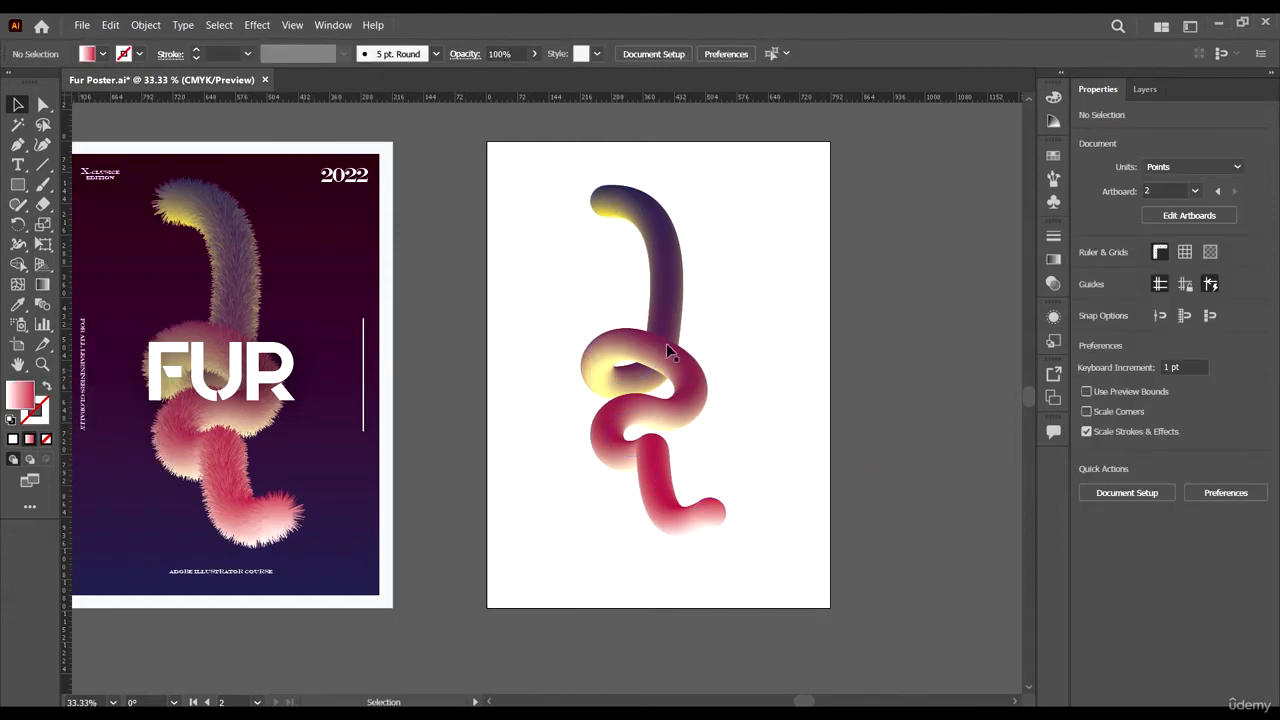
# - Examine the smooth tube alongside the finished poster and inspect the poster tube's fur strands up close
pyautogui.scroll(4, 678, 214)
pyautogui.scroll(-4, 557, 309)
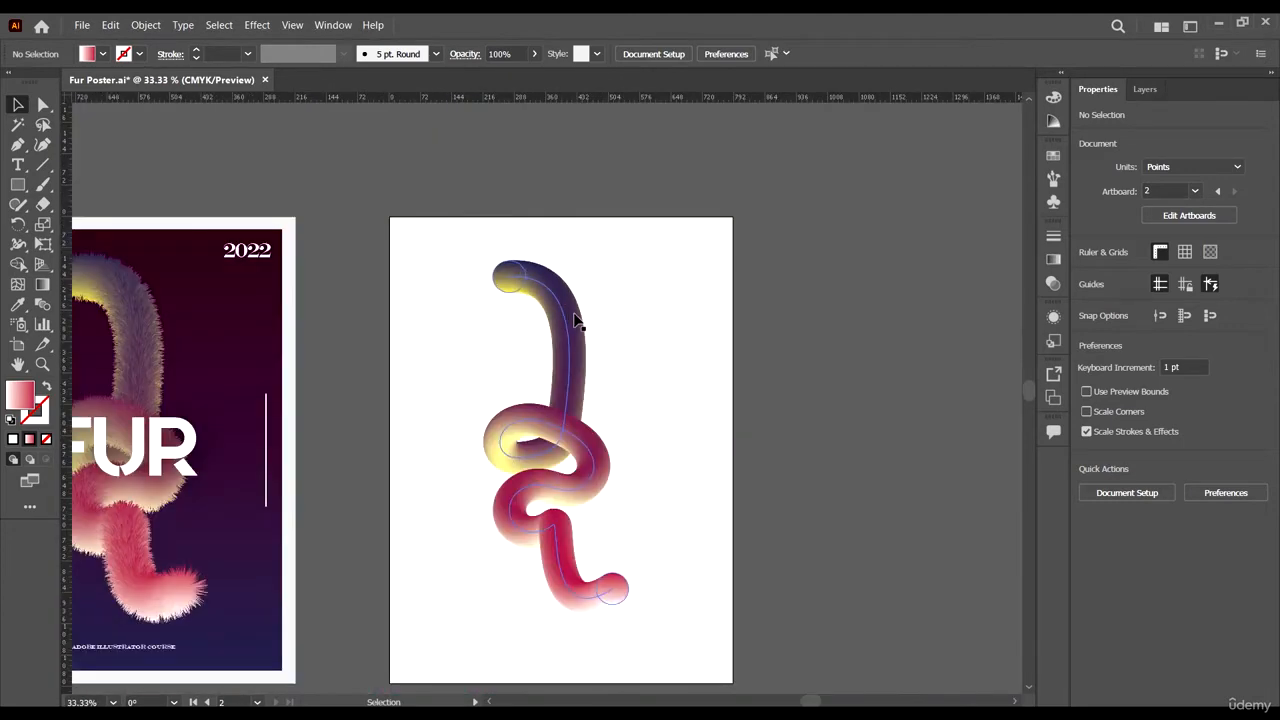
pyautogui.scroll(3, 577, 320)
pyautogui.scroll(-4, 590, 316)
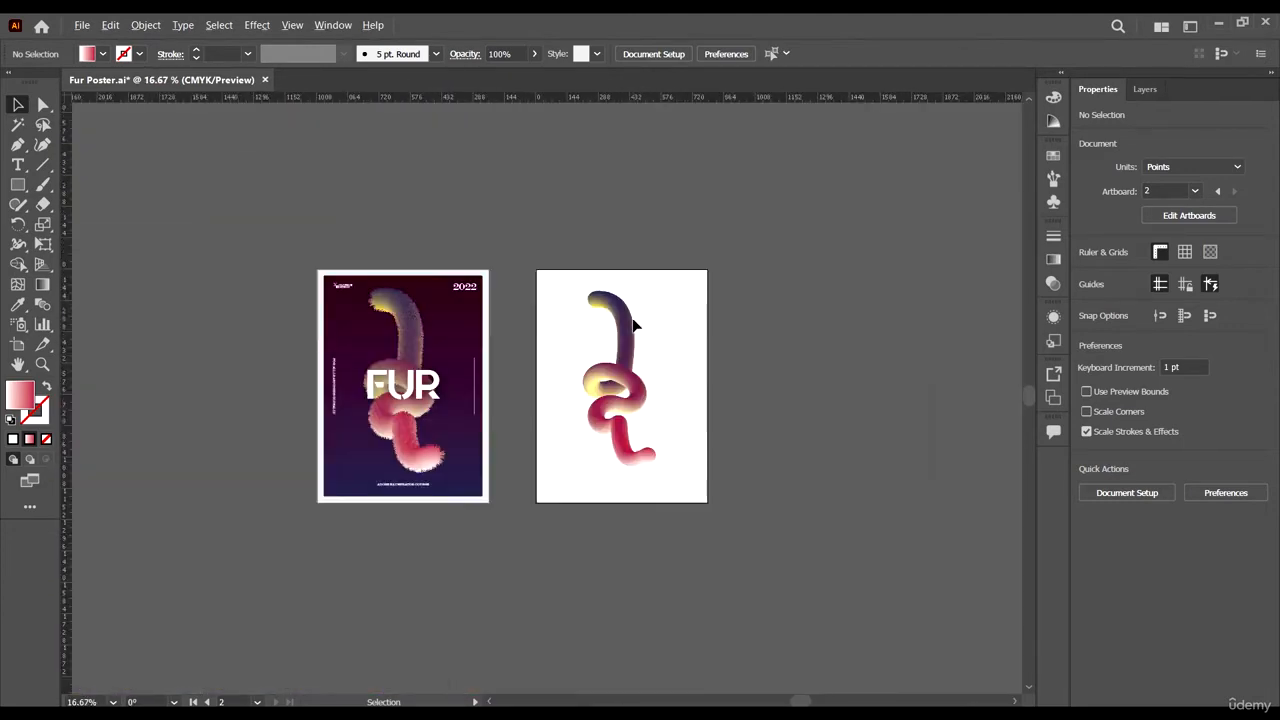
pyautogui.scroll(2, 380, 306)
pyautogui.scroll(4, 471, 331)
pyautogui.scroll(-4, 431, 291)
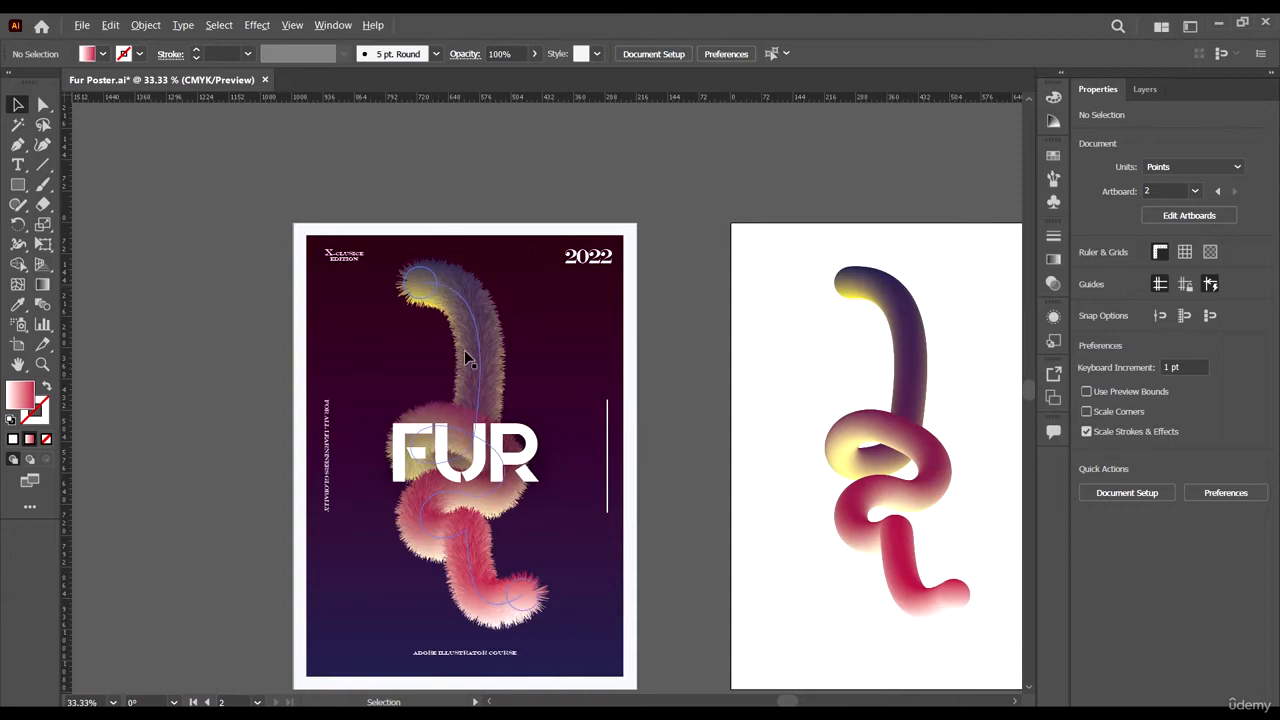
pyautogui.scroll(3, 464, 350)
pyautogui.scroll(-2, 478, 447)
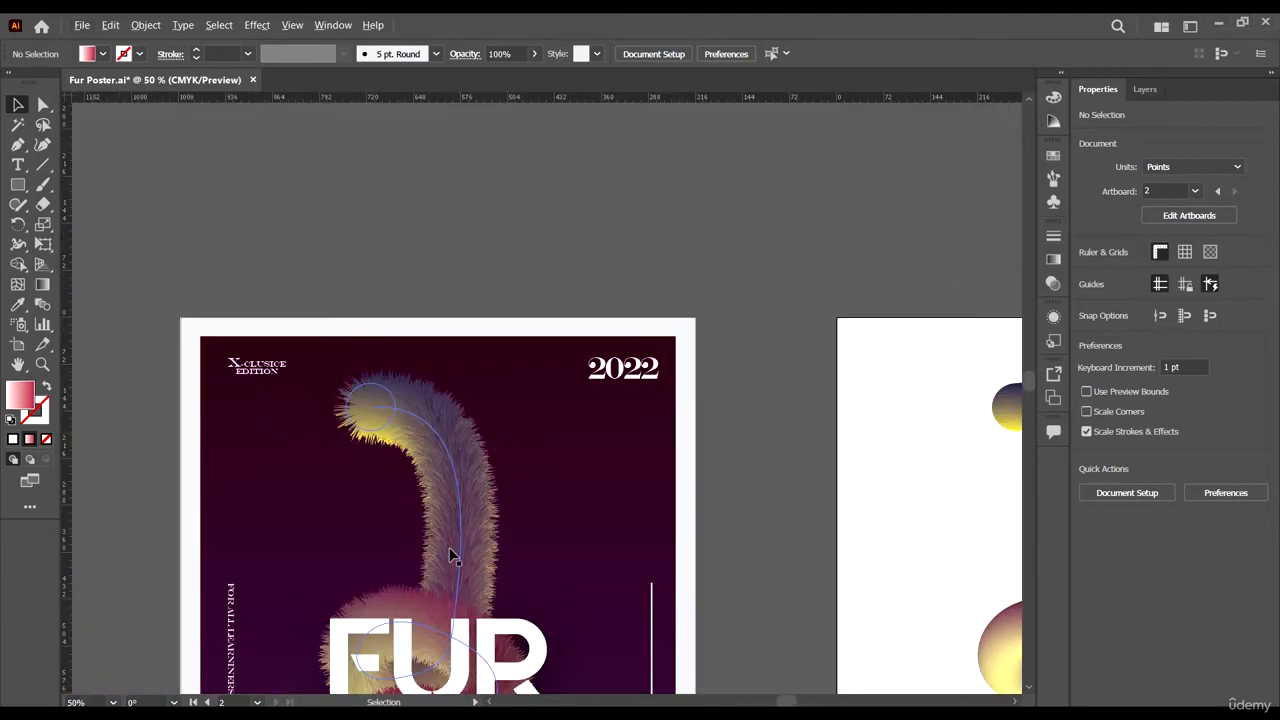
pyautogui.scroll(3, 449, 547)
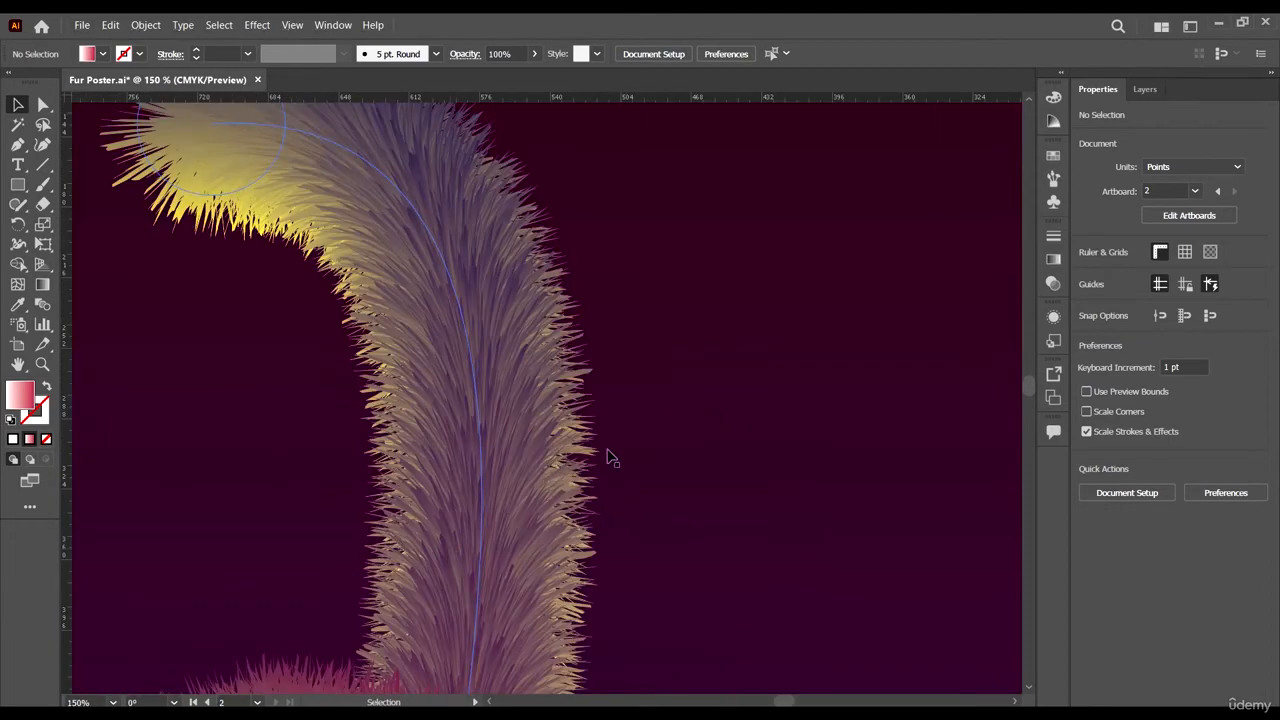
pyautogui.scroll(-5, 491, 439)
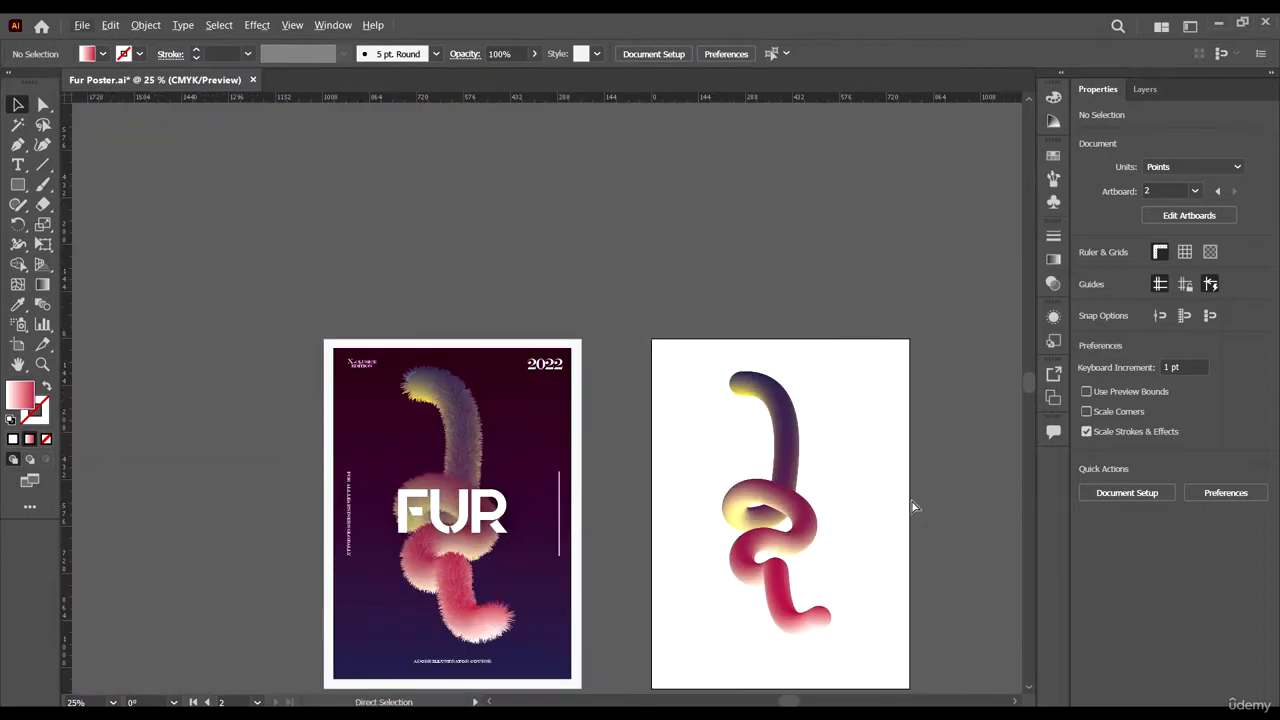
# - Apply a Roughen effect to the looping tube blend with relative size 31%, detail 100/in and corner points
pyautogui.scroll(3, 865, 505)
pyautogui.scroll(2, 487, 278)
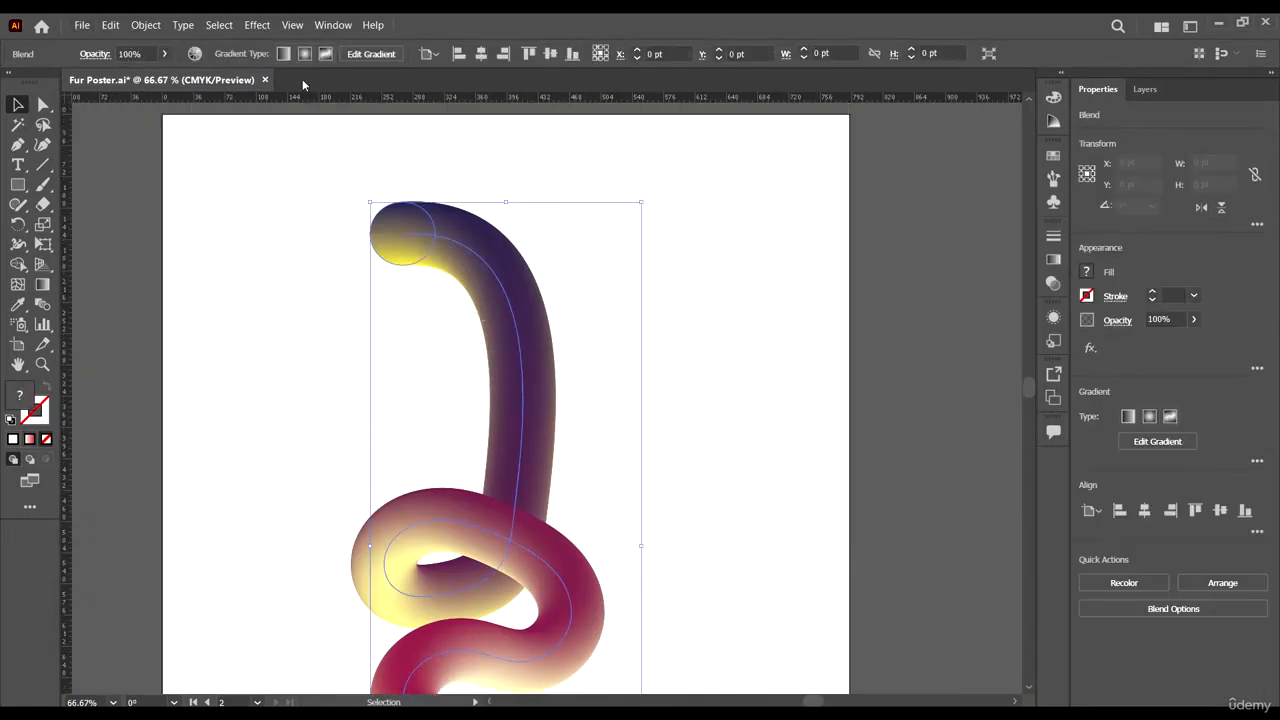
pyautogui.click(248, 30)
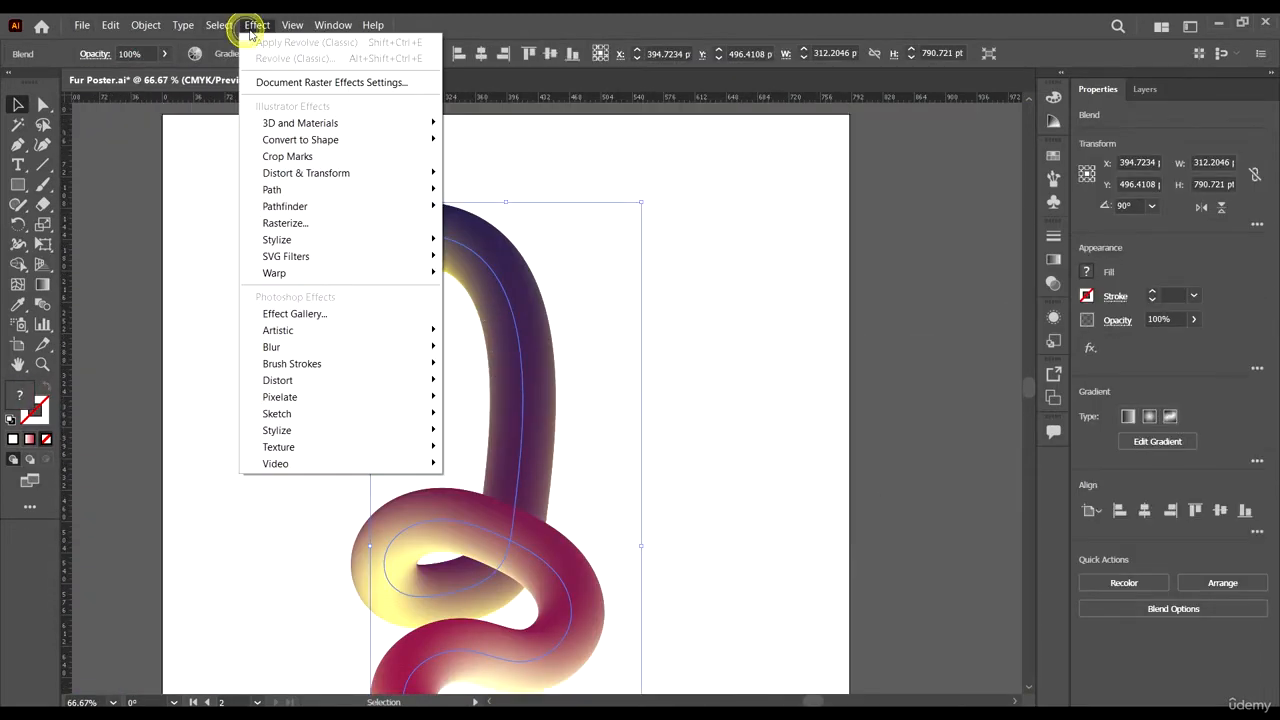
pyautogui.click(413, 177)
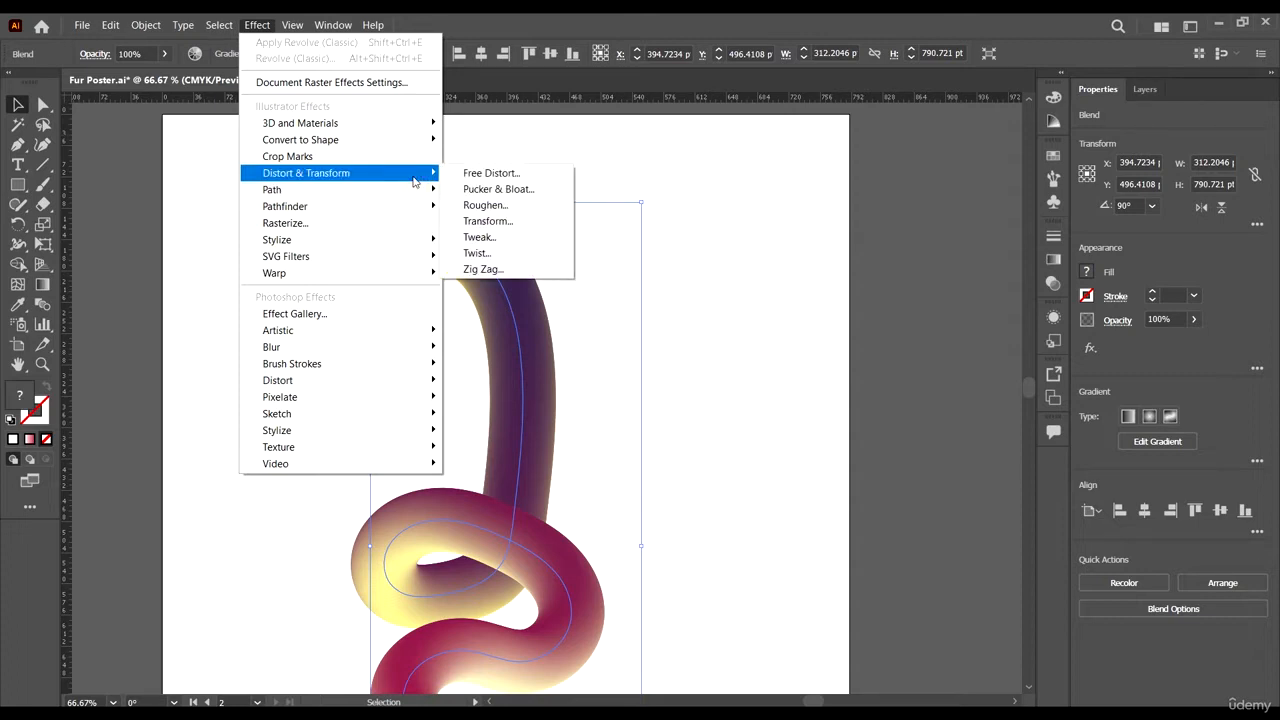
pyautogui.click(485, 205)
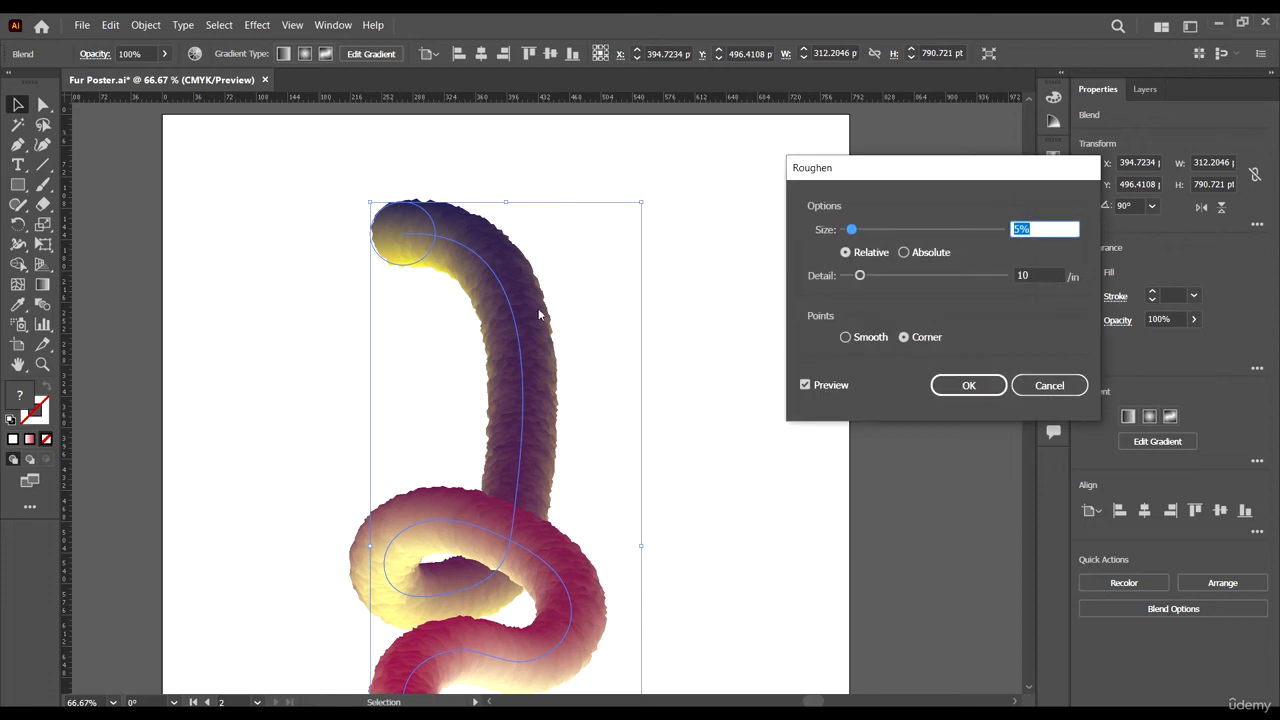
pyautogui.moveTo(963, 174); pyautogui.dragTo(940, 187)
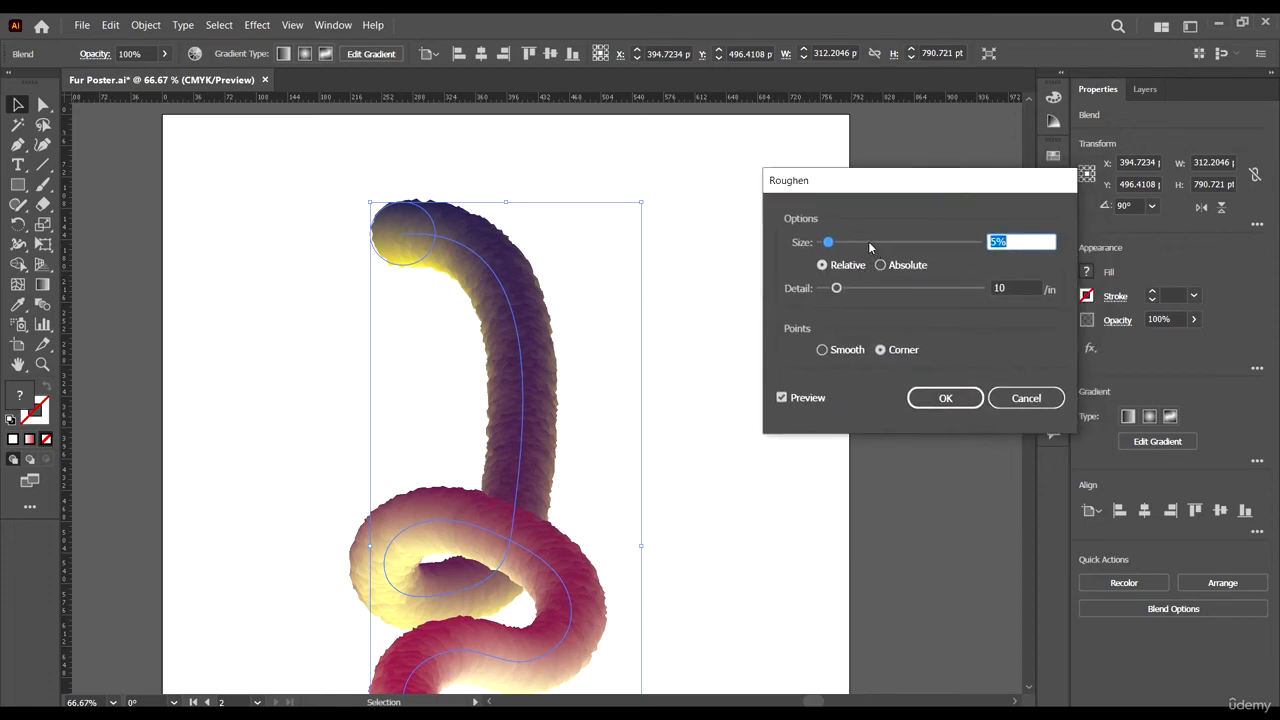
pyautogui.click(866, 289)
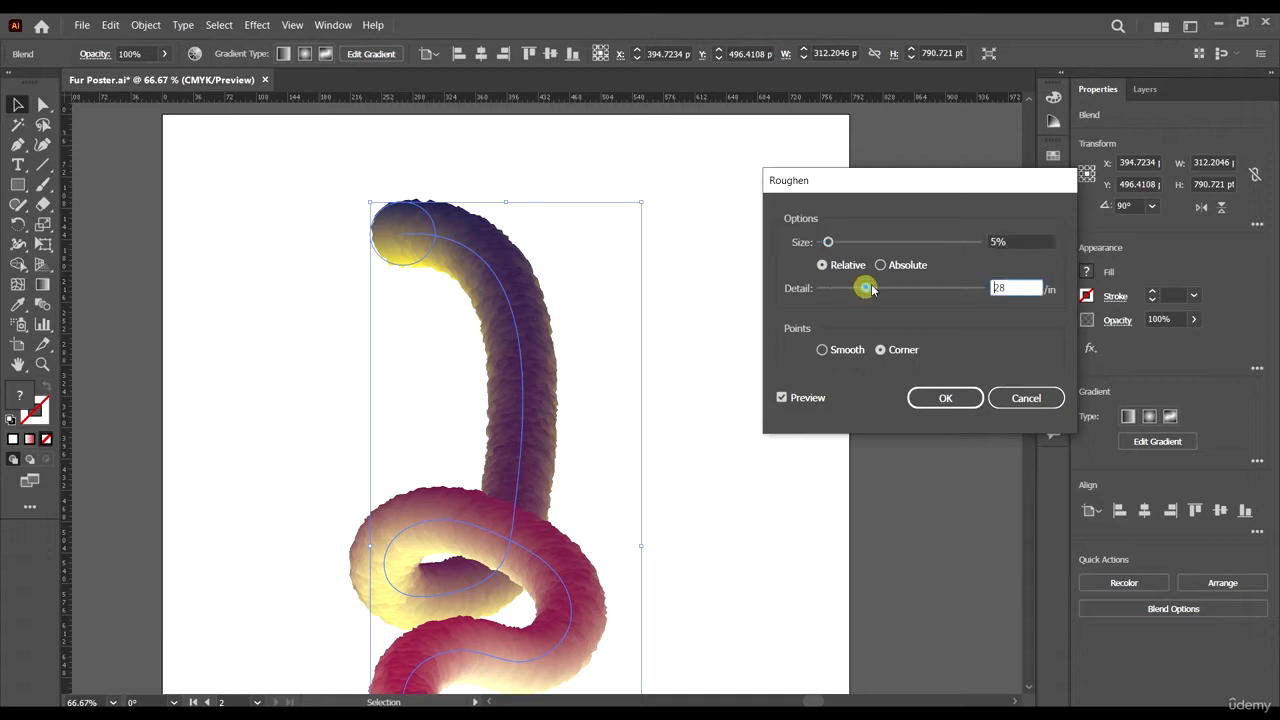
pyautogui.click(894, 290)
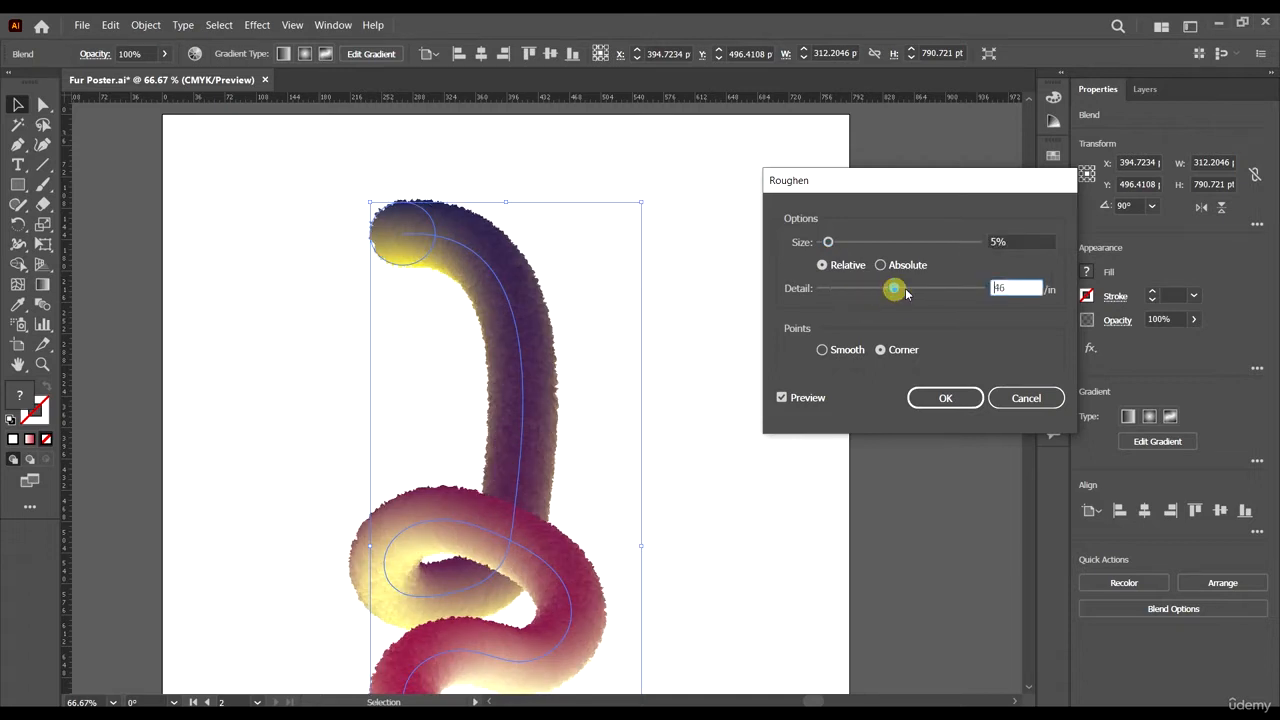
pyautogui.click(843, 243)
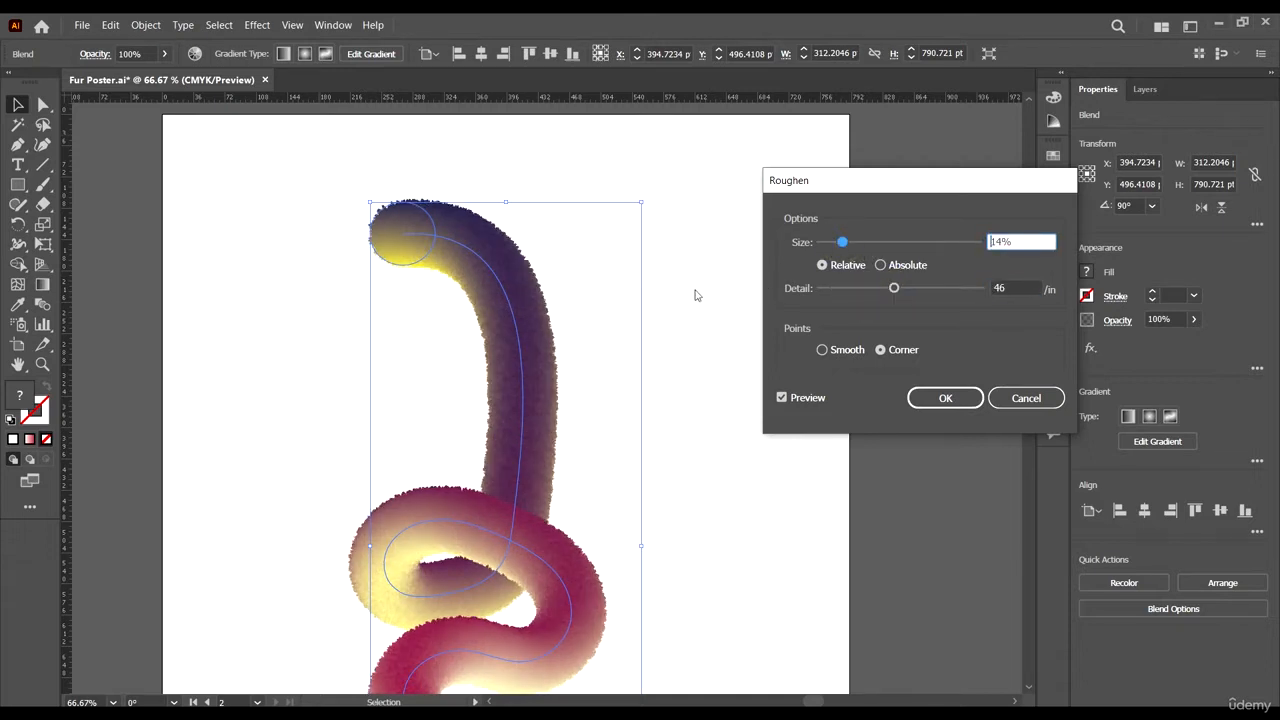
pyautogui.click(931, 290)
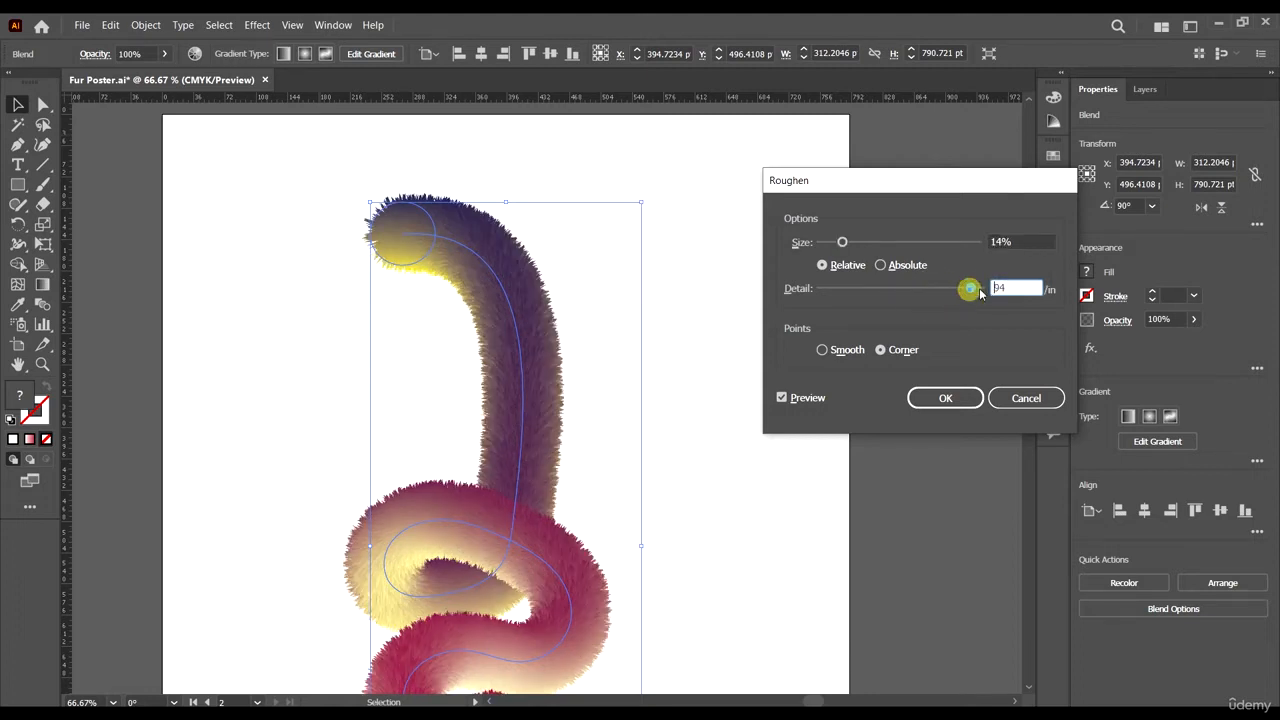
pyautogui.moveTo(977, 288); pyautogui.dragTo(1064, 306)
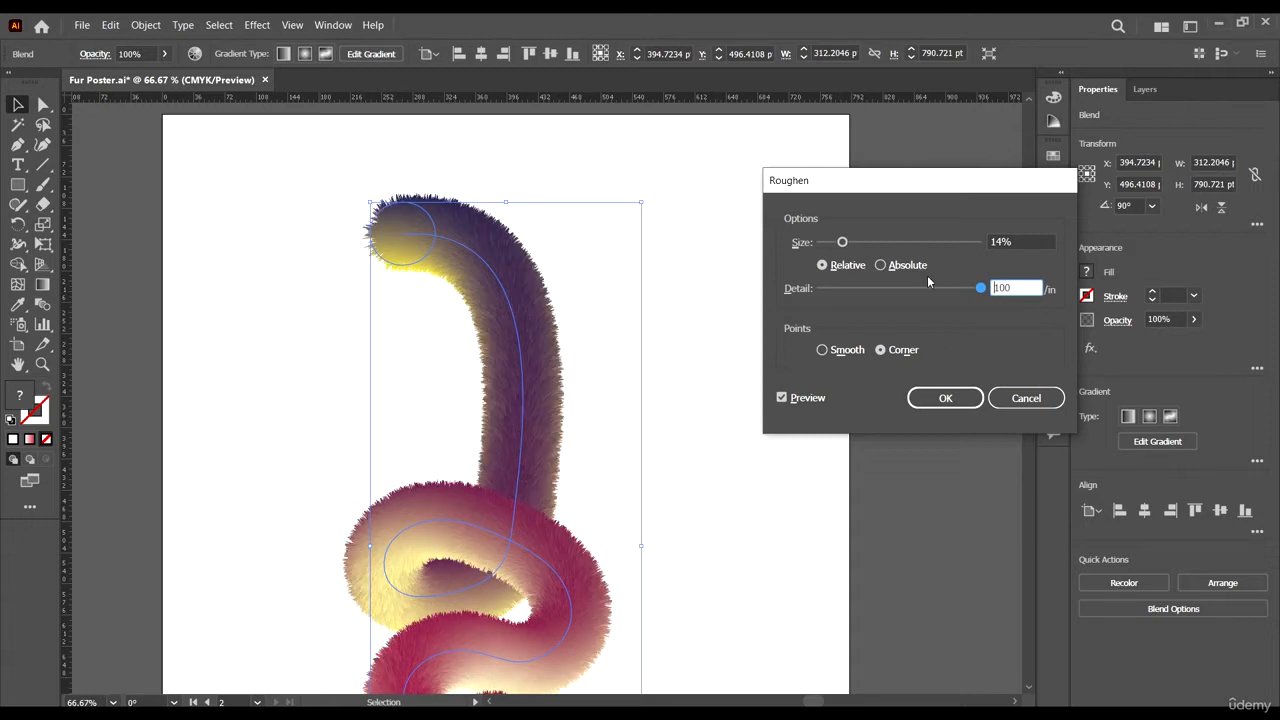
pyautogui.moveTo(842, 243); pyautogui.dragTo(884, 252)
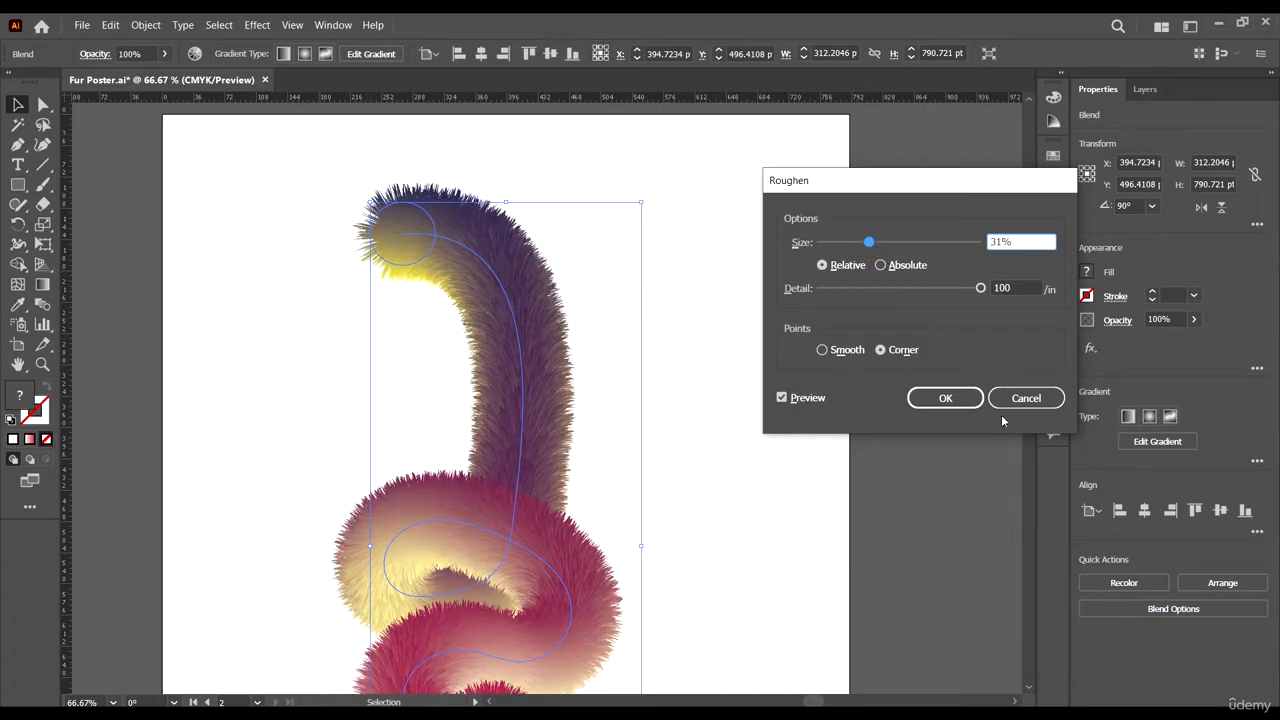
pyautogui.click(941, 398)
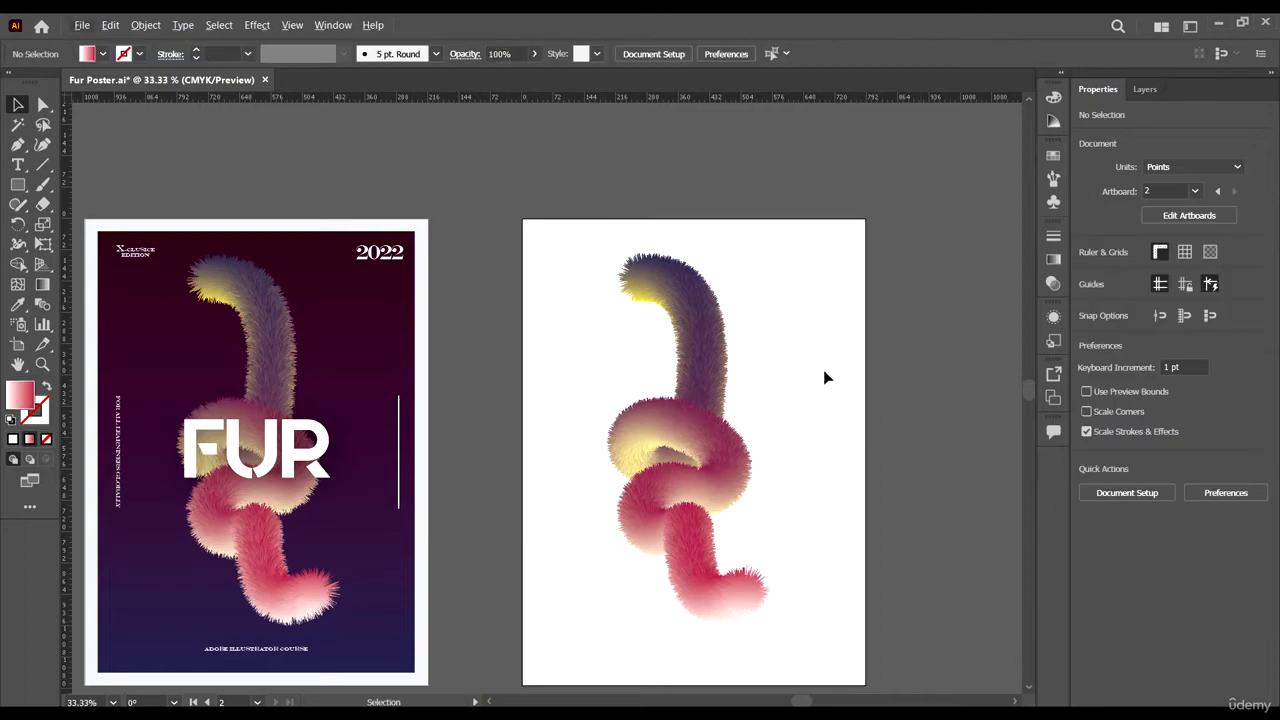
# - Edit the furry tube's existing Roughen effect, setting its size to 37% and keeping it relative with detail 100/in
pyautogui.scroll(-1, 826, 374)
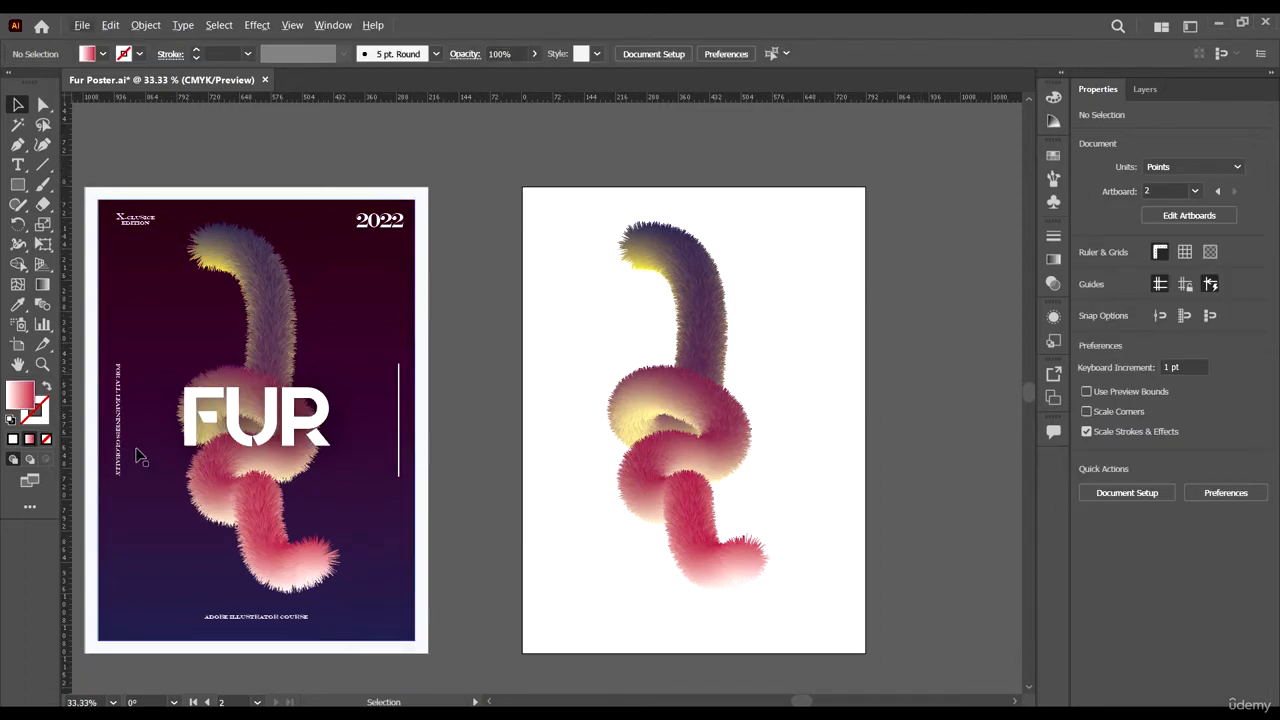
pyautogui.scroll(5, 245, 282)
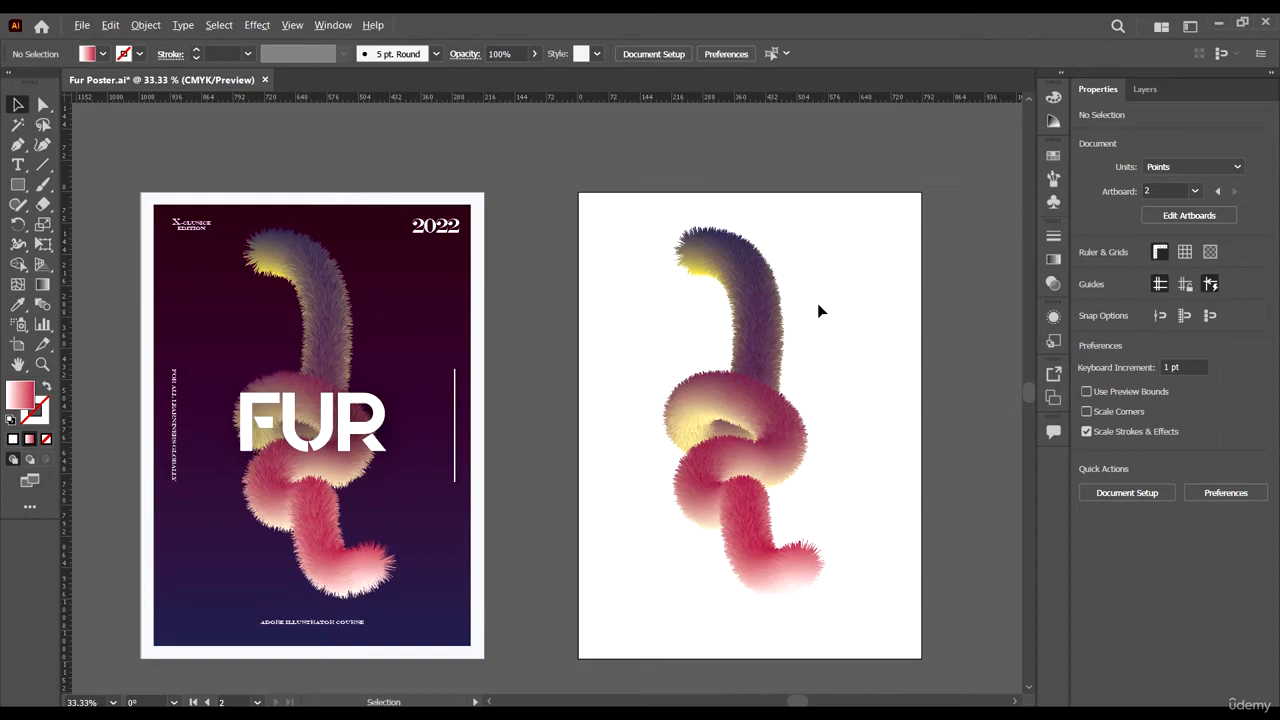
pyautogui.scroll(5, 771, 284)
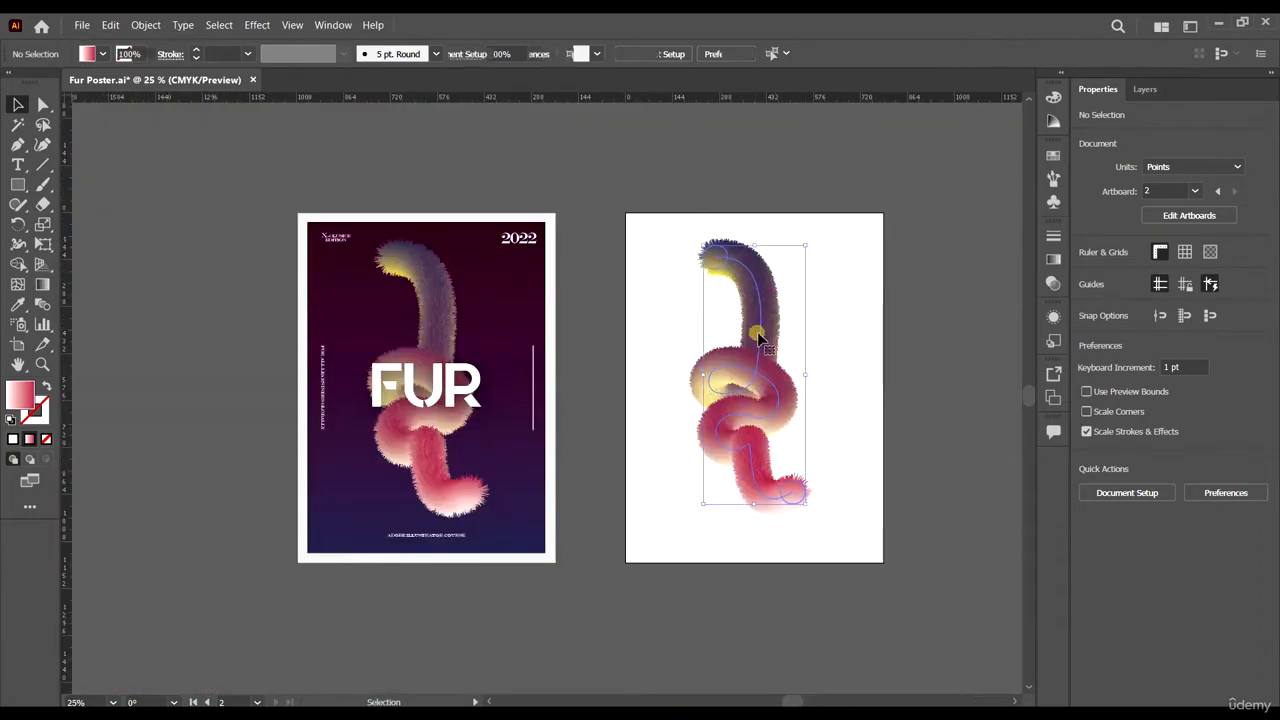
pyautogui.click(754, 326)
pyautogui.hscroll(2, 845, 322)
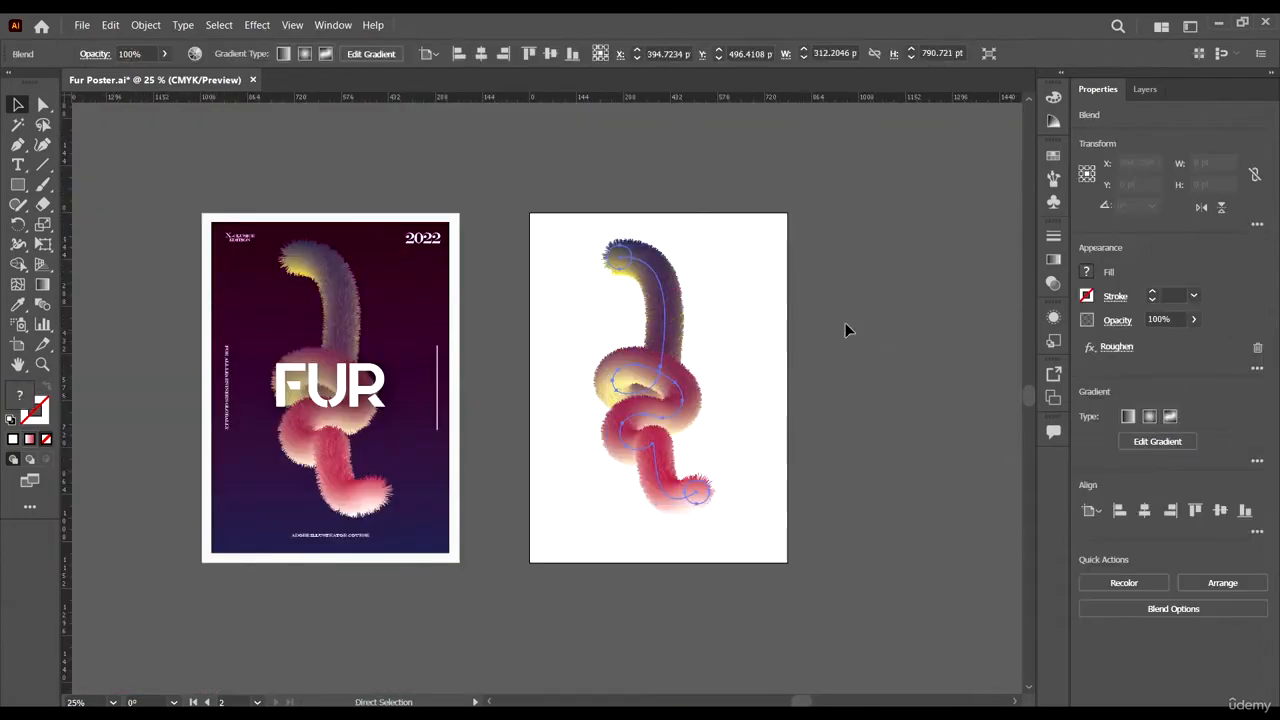
pyautogui.scroll(1, 756, 277)
pyautogui.click(1052, 284)
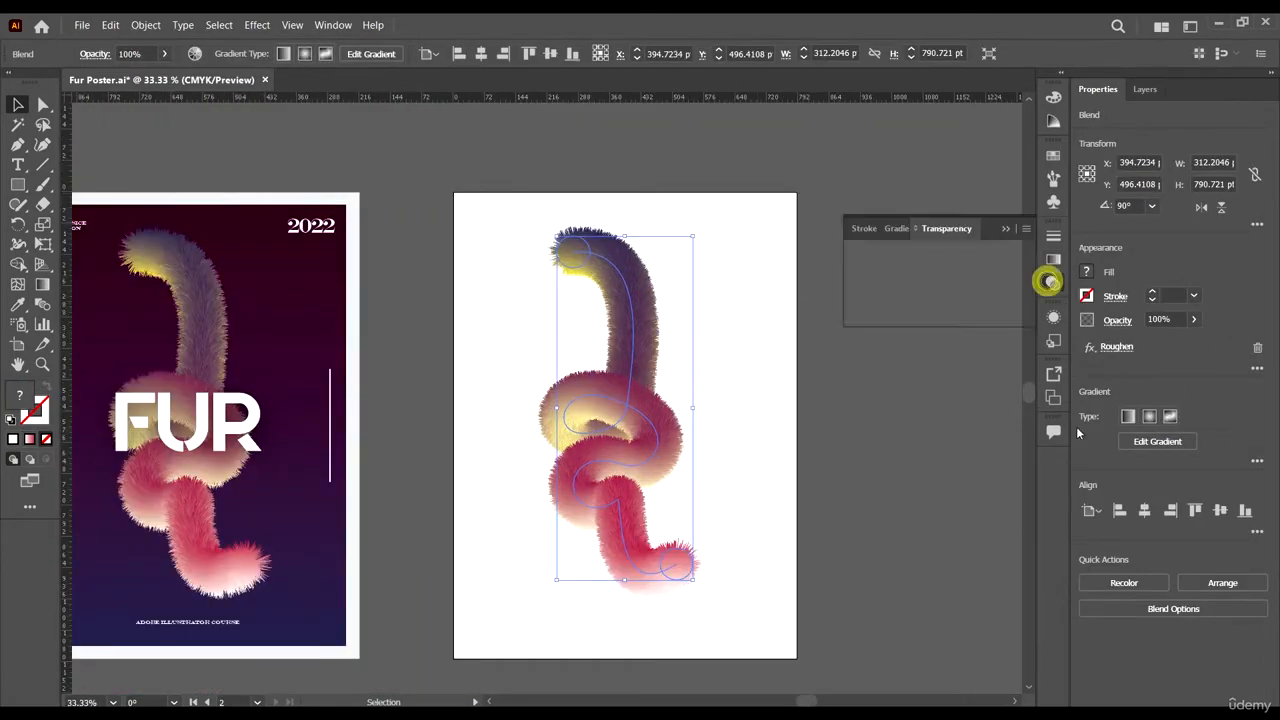
pyautogui.click(1055, 317)
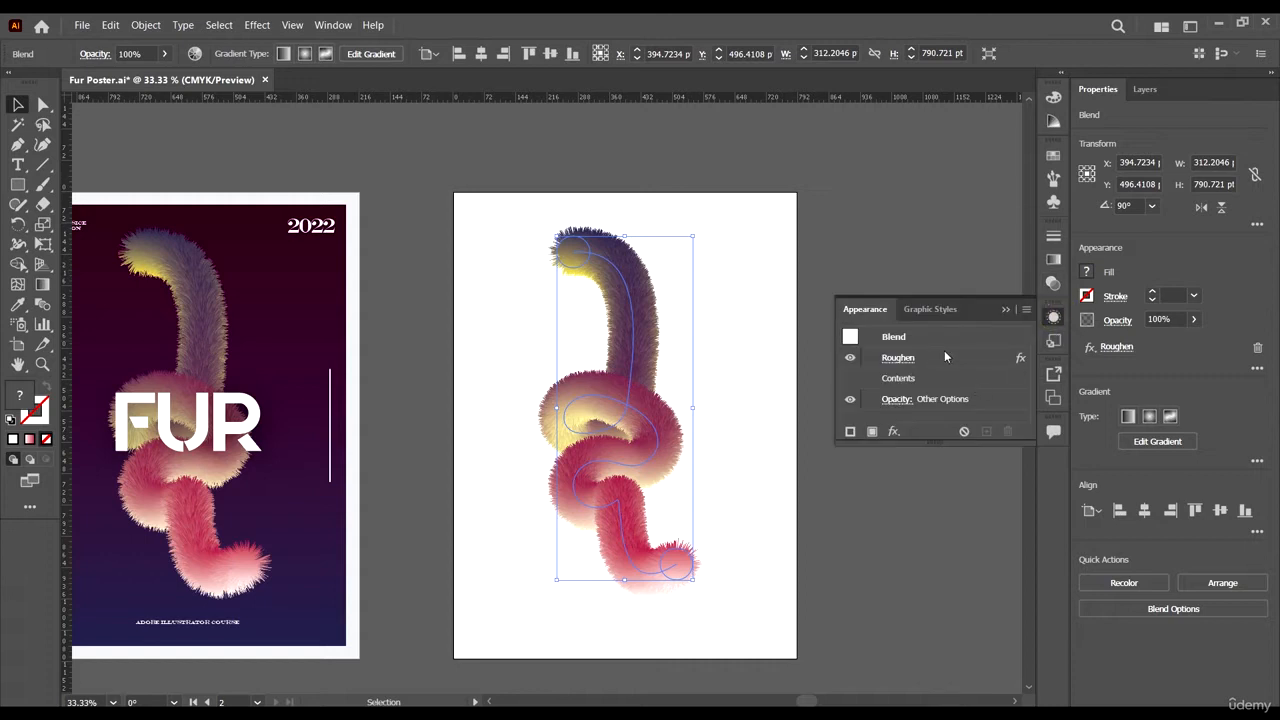
pyautogui.click(899, 359)
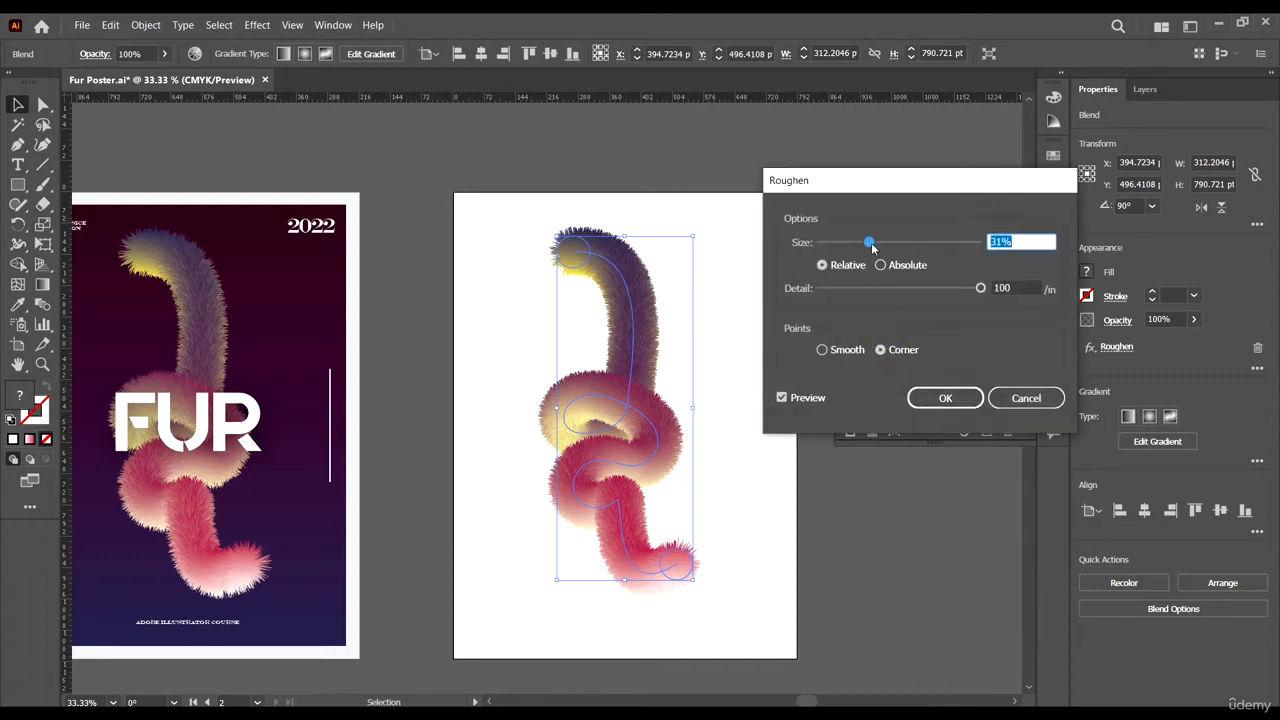
pyautogui.click(877, 244)
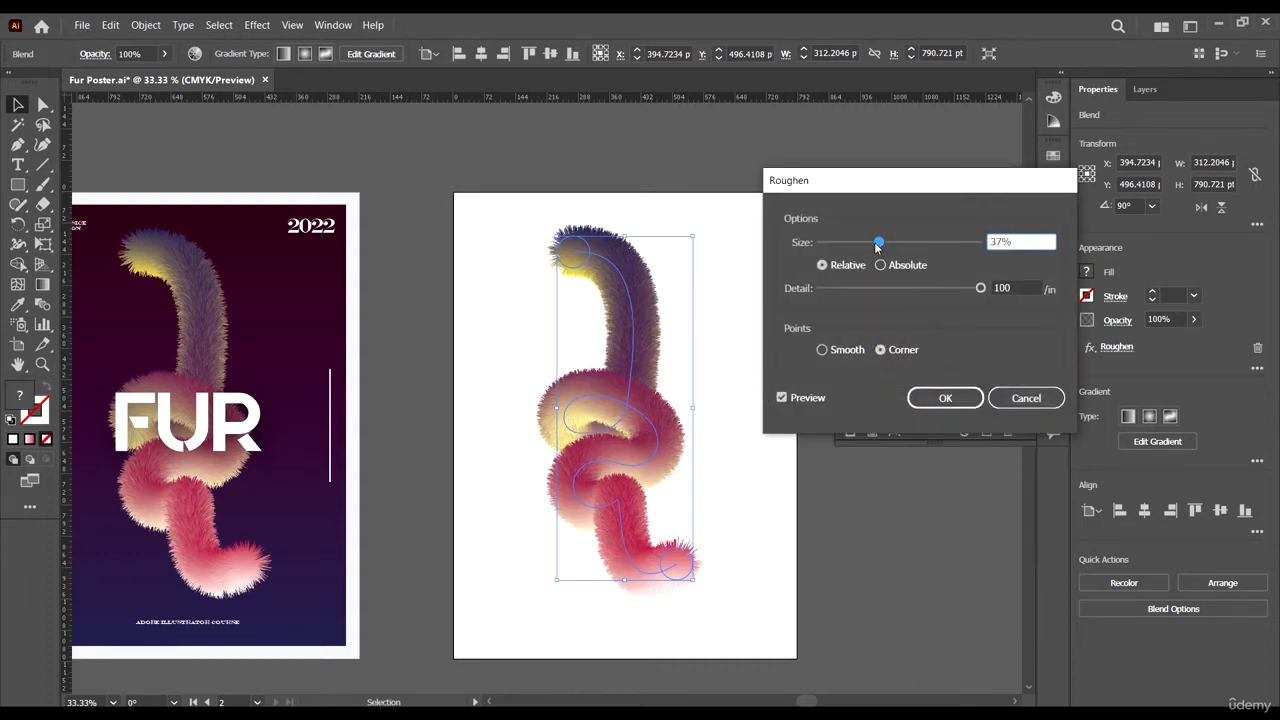
pyautogui.click(979, 288)
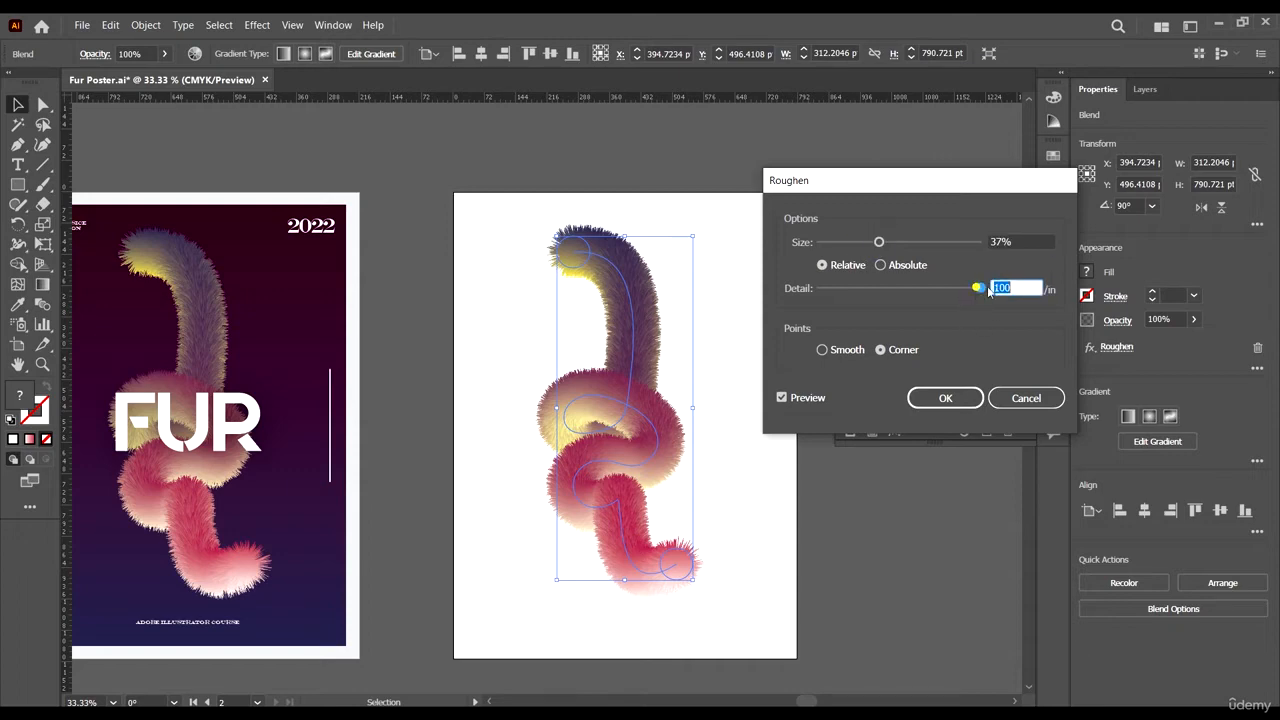
pyautogui.click(881, 266)
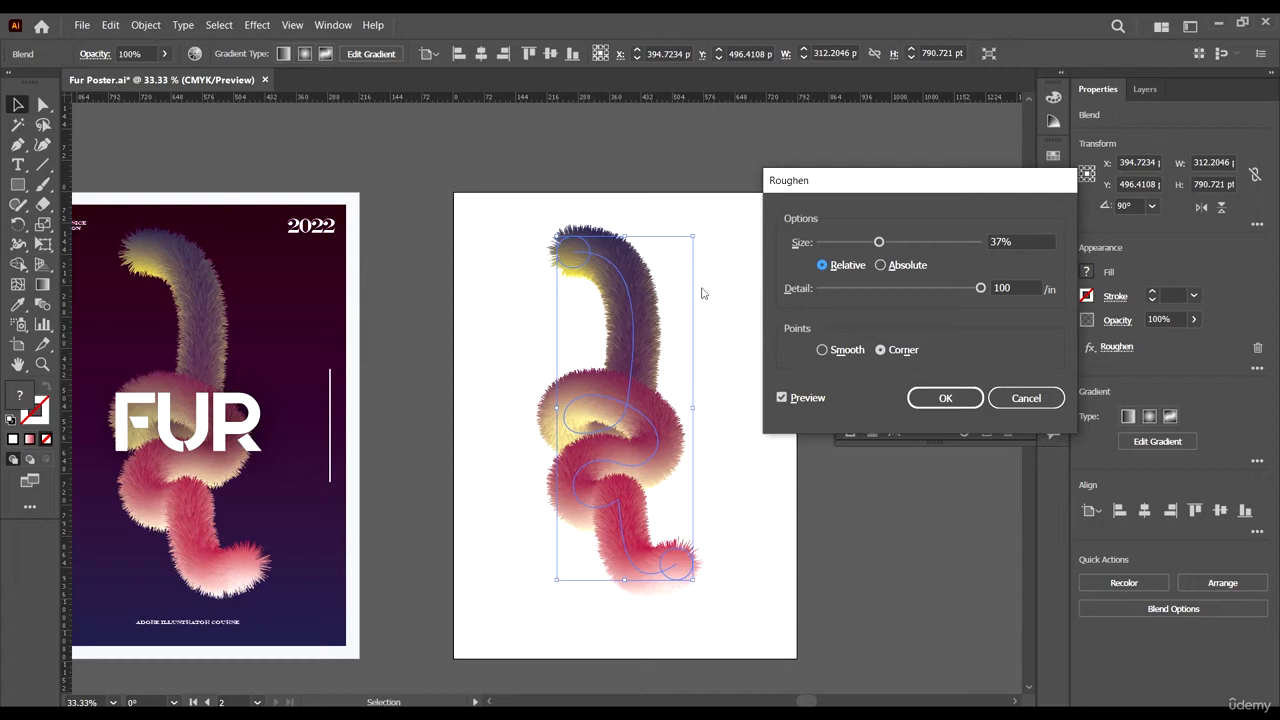
pyautogui.click(945, 398)
# - Copy the finished poster's dark gradient background rectangle onto the second artboard behind the furry tube and centre it horizontally
pyautogui.scroll(6, 640, 310)
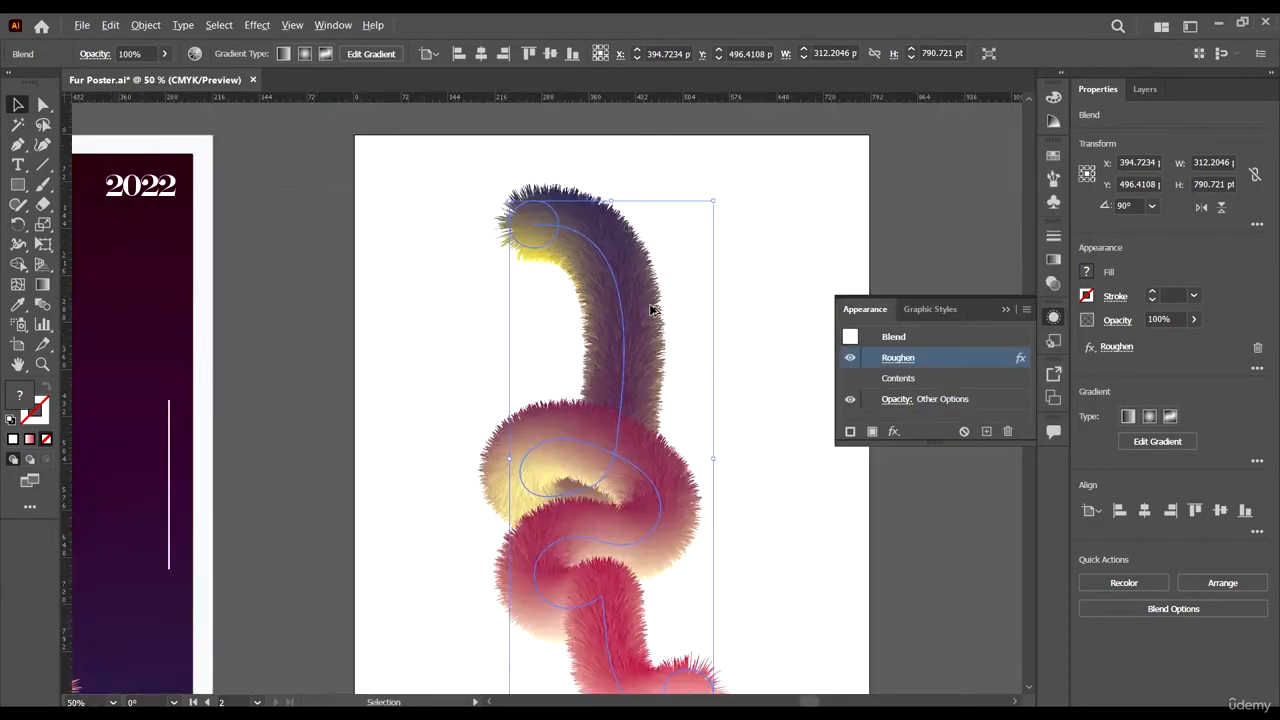
pyautogui.hotkey('ctrl', 'alt', '0')
pyautogui.click(734, 383)
pyautogui.scroll(-1, 484, 302)
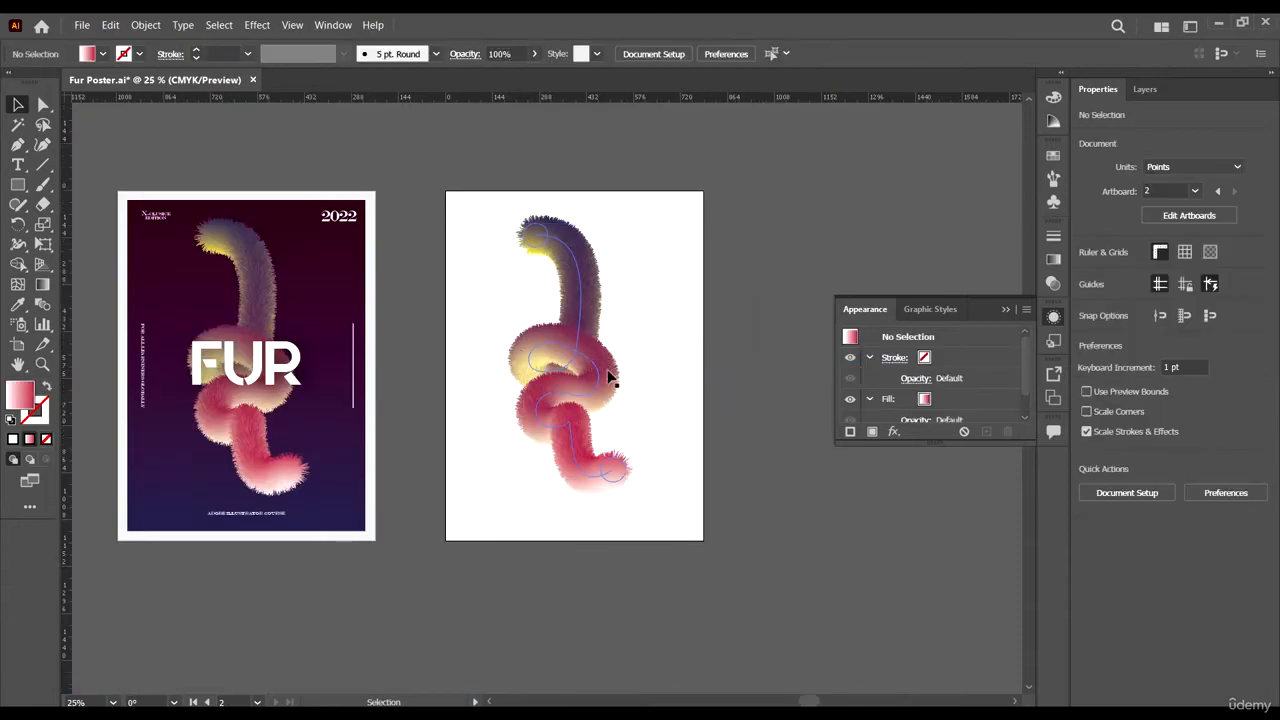
pyautogui.scroll(1, 594, 275)
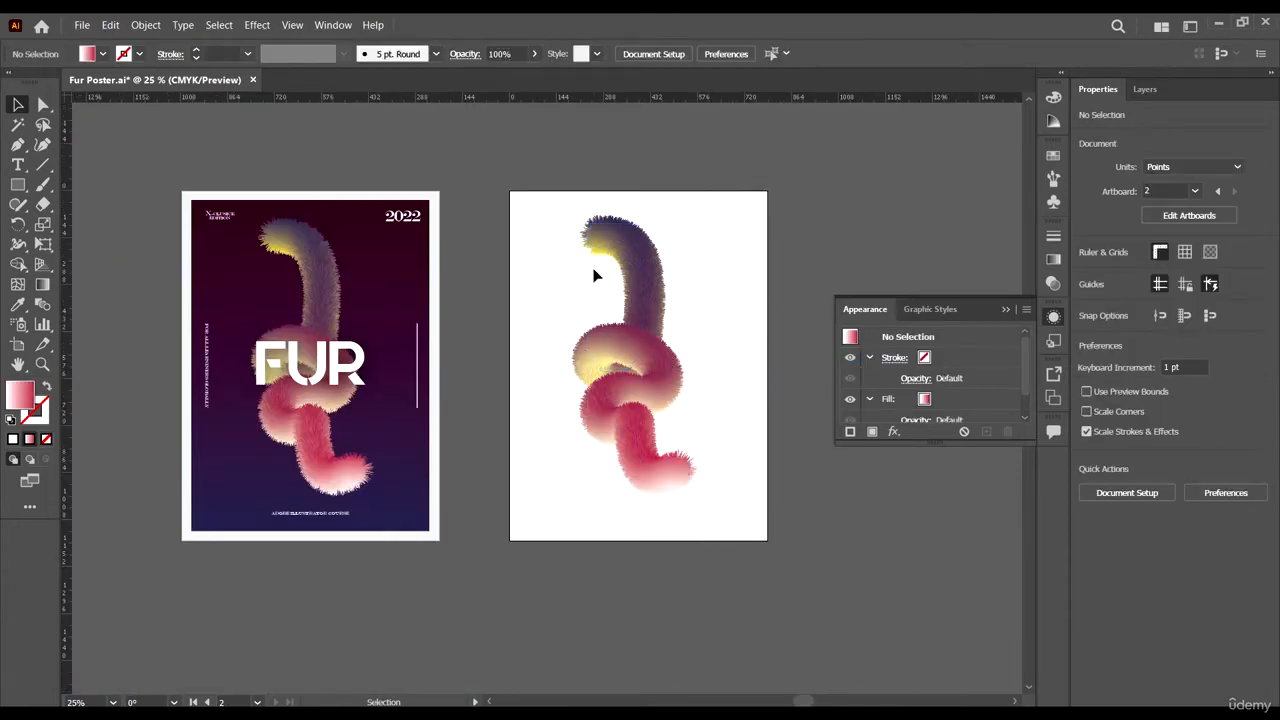
pyautogui.click(430, 265)
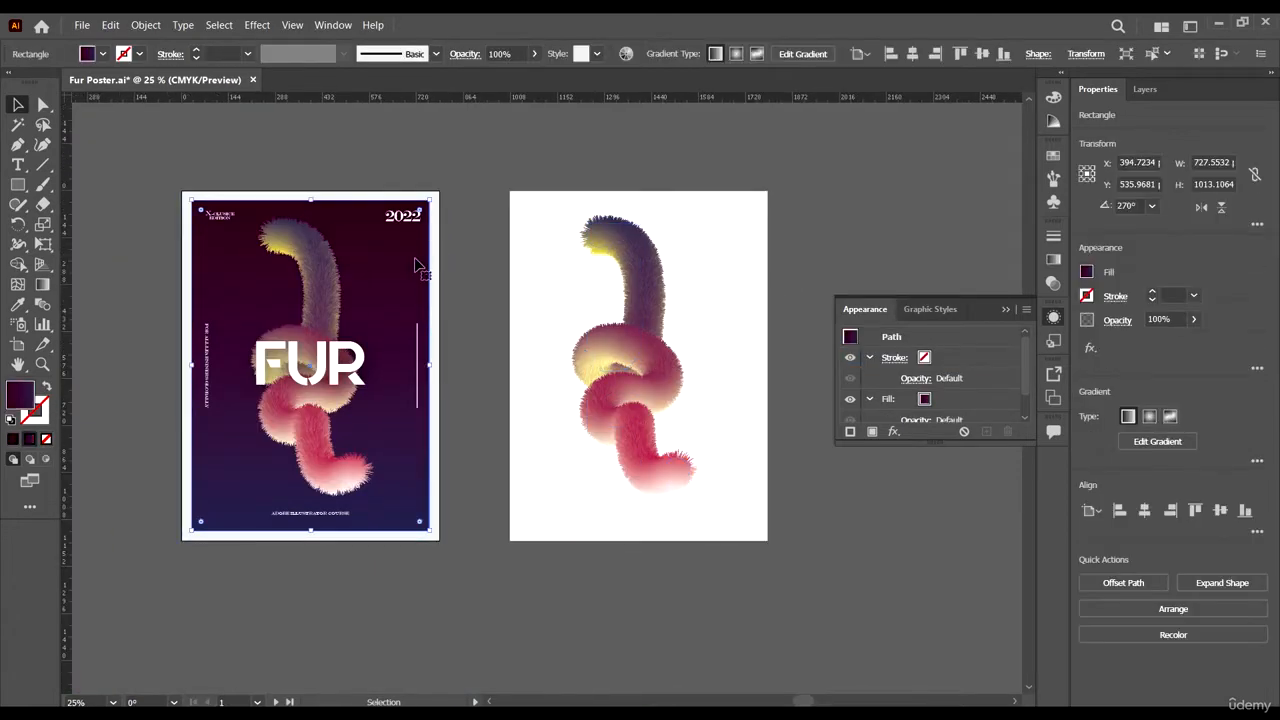
pyautogui.press('a')
pyautogui.press('v')
pyautogui.moveTo(400, 266); pyautogui.dragTo(729, 295)
pyautogui.click(810, 257)
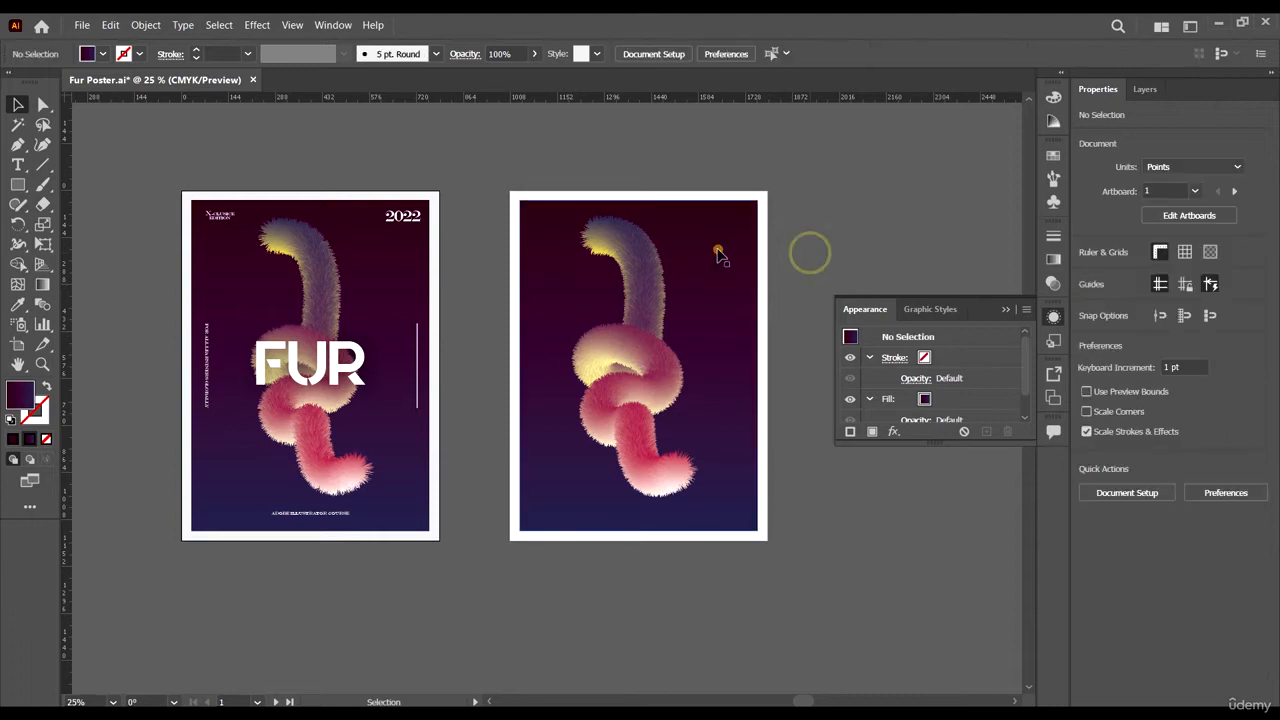
pyautogui.click(717, 251)
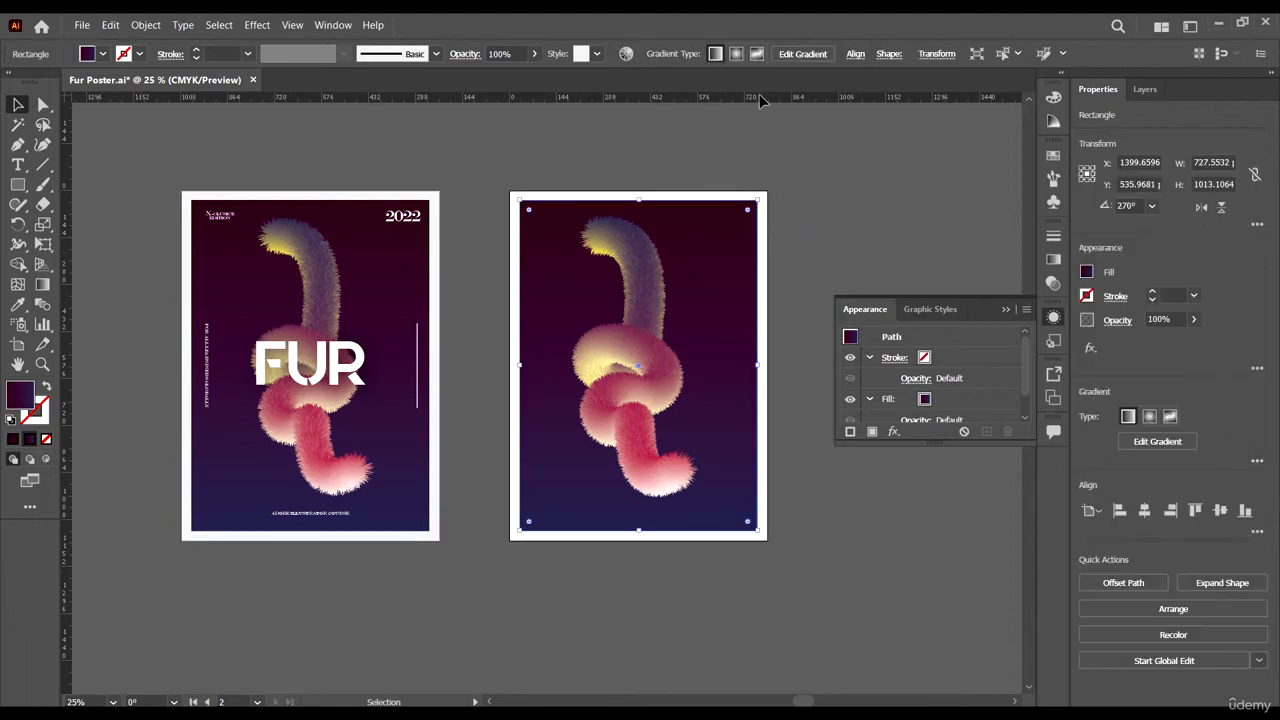
pyautogui.click(855, 53)
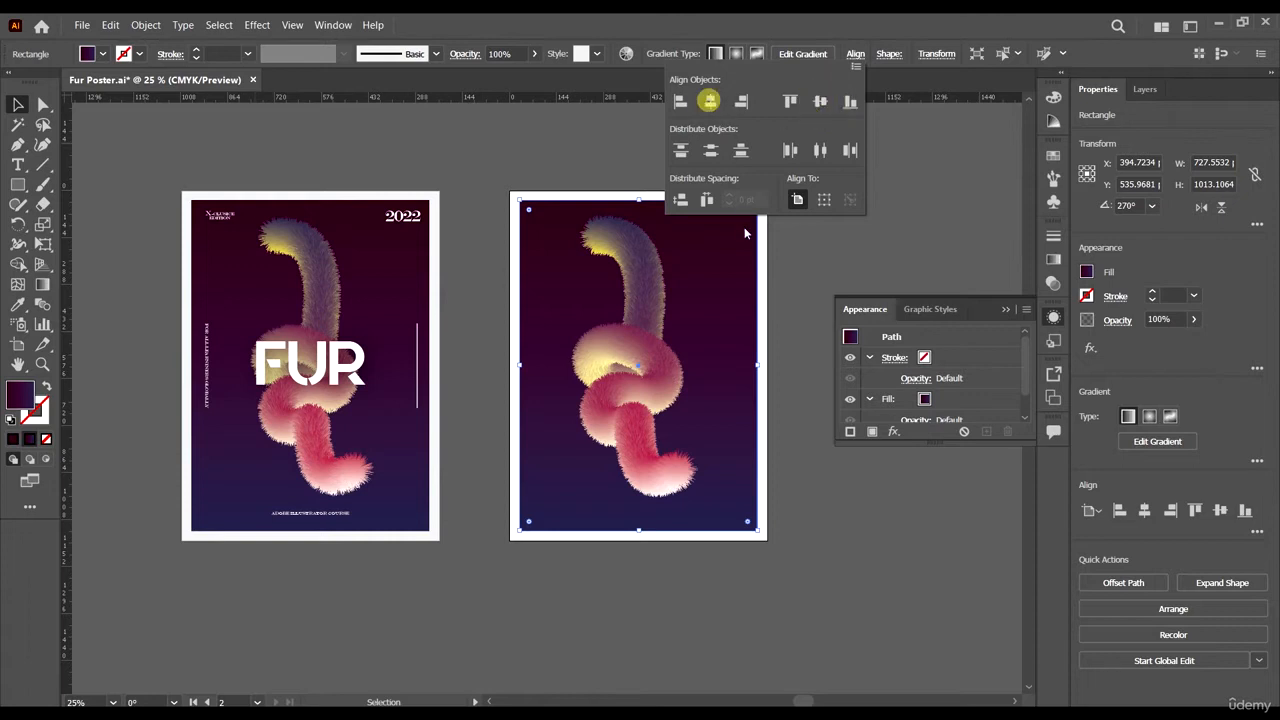
# - Copy the finished poster's white border rectangle onto the second artboard, behind the dark gradient background
pyautogui.click(814, 241)
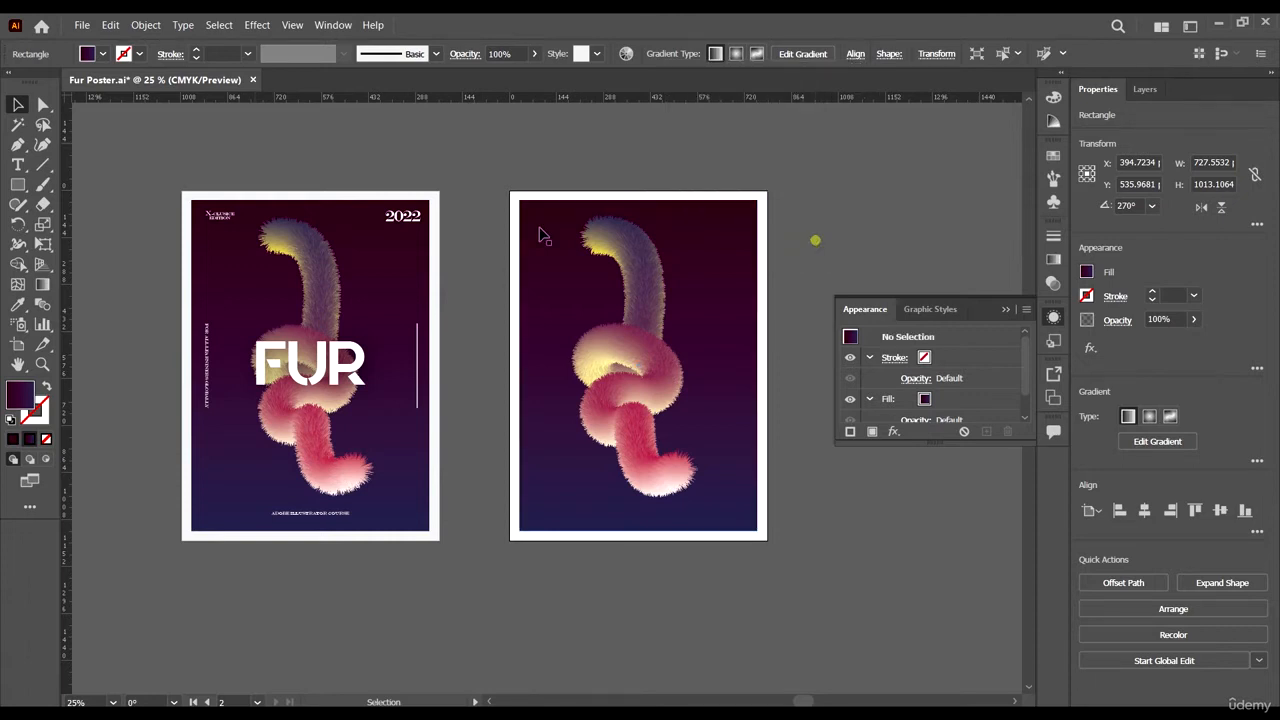
pyautogui.click(439, 222)
pyautogui.moveTo(439, 244); pyautogui.dragTo(767, 263)
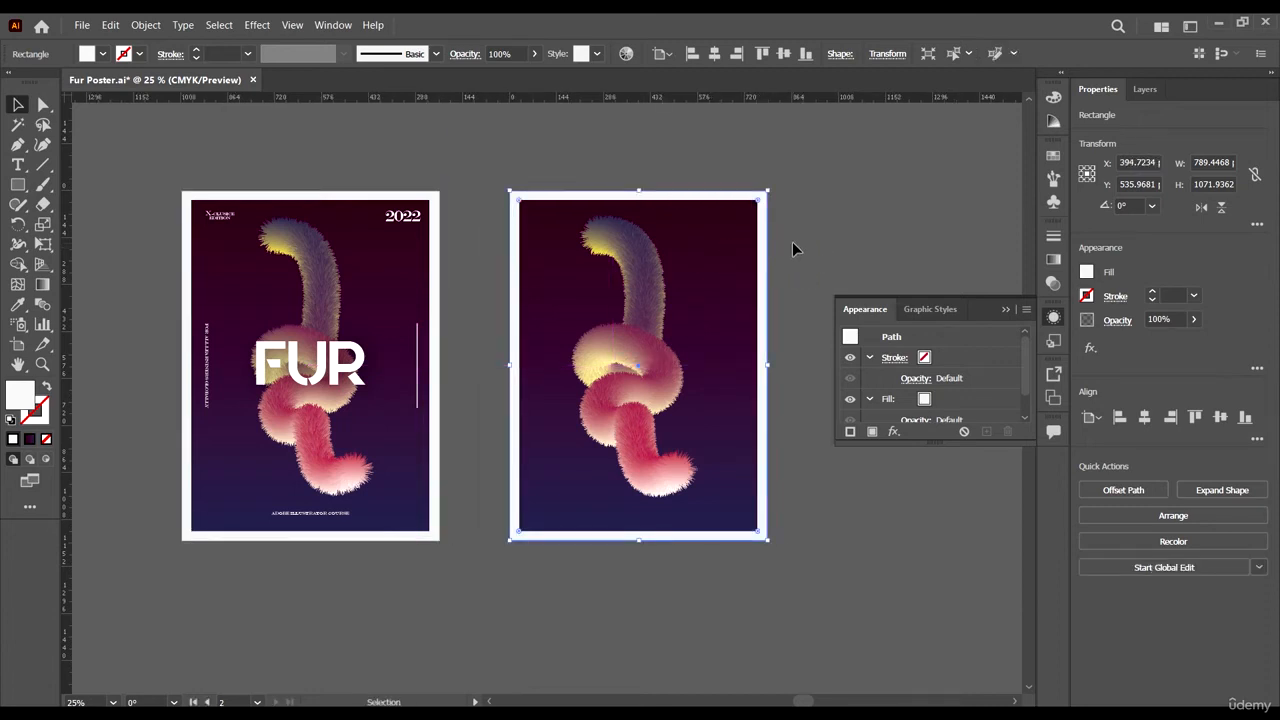
pyautogui.click(792, 241)
pyautogui.click(767, 232)
pyautogui.click(850, 212)
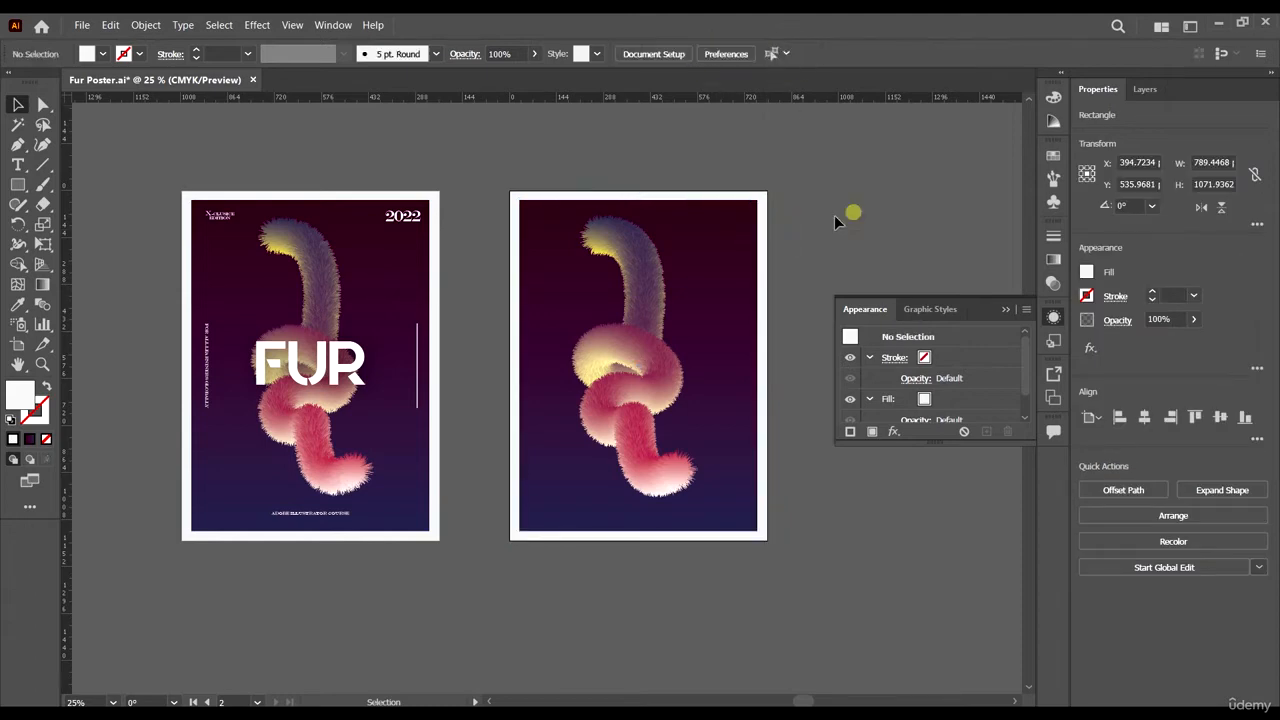
# - Copy the finished poster's text group with the FUR title onto the second artboard and centre it horizontally and vertically
pyautogui.click(328, 376)
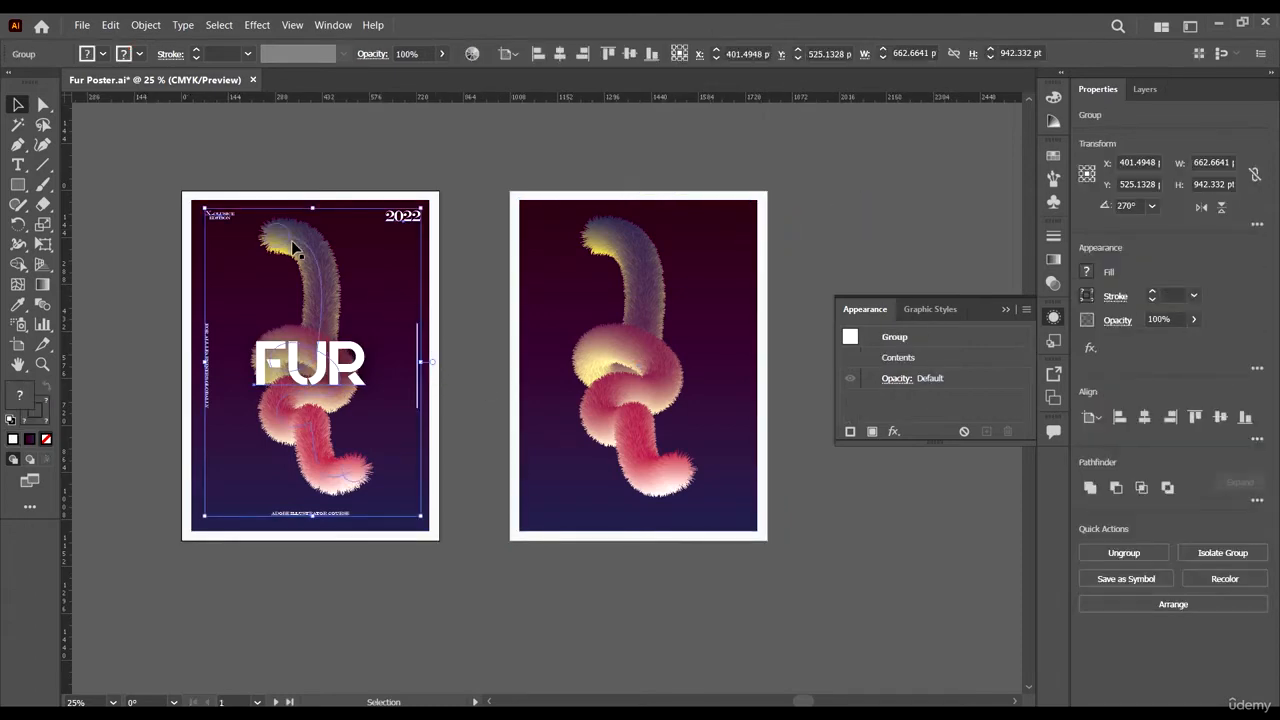
pyautogui.scroll(5, 210, 201)
pyautogui.scroll(-5, 293, 279)
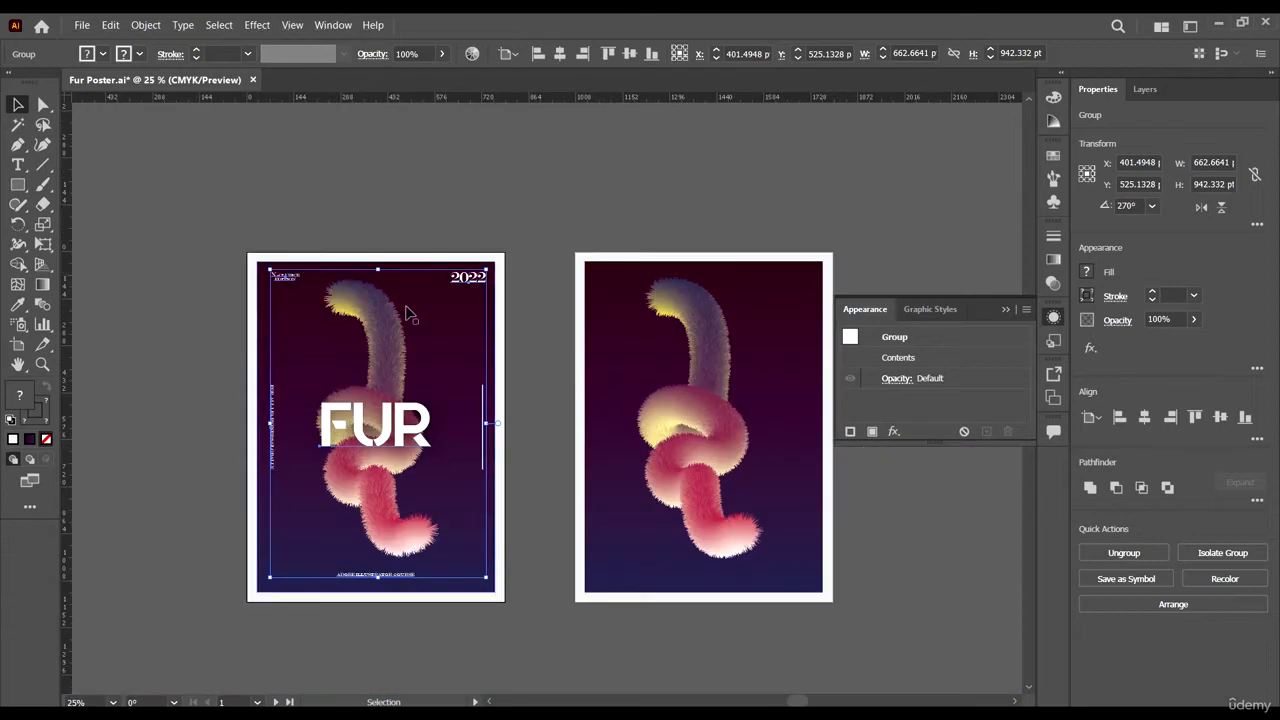
pyautogui.scroll(3, 385, 440)
pyautogui.scroll(-3, 385, 445)
pyautogui.hscroll(2, 470, 465)
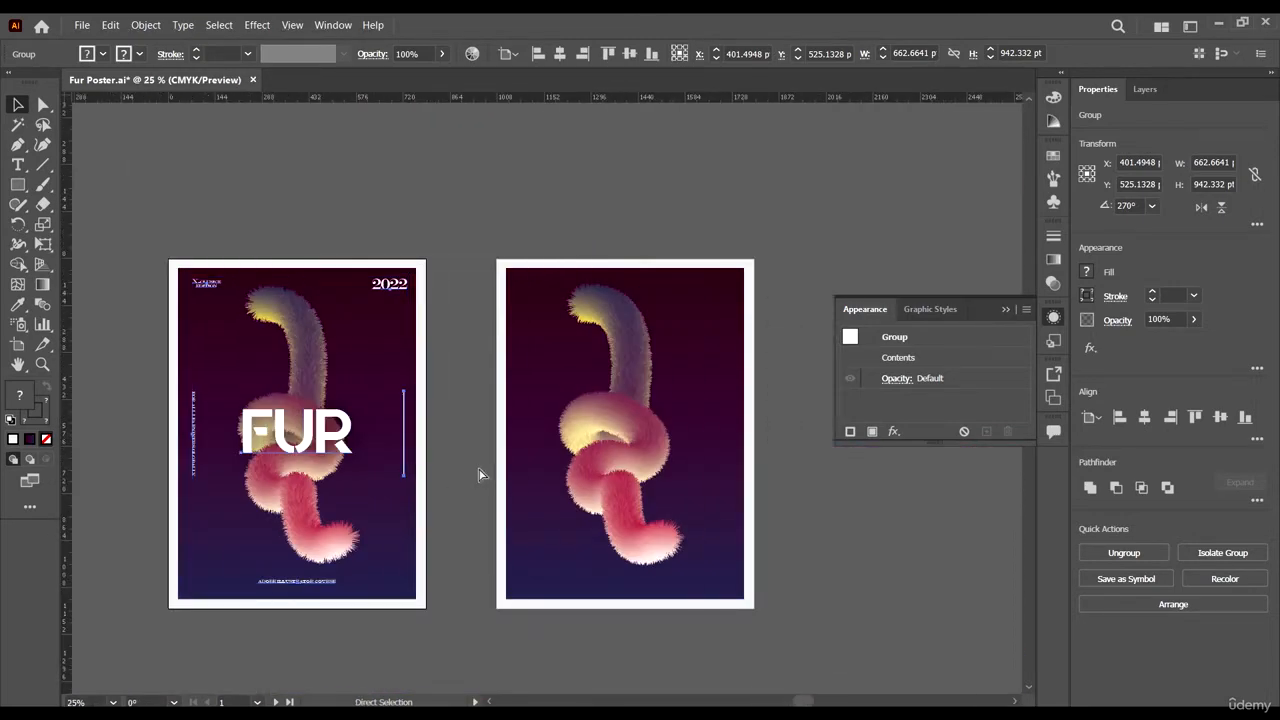
pyautogui.scroll(-2, 371, 297)
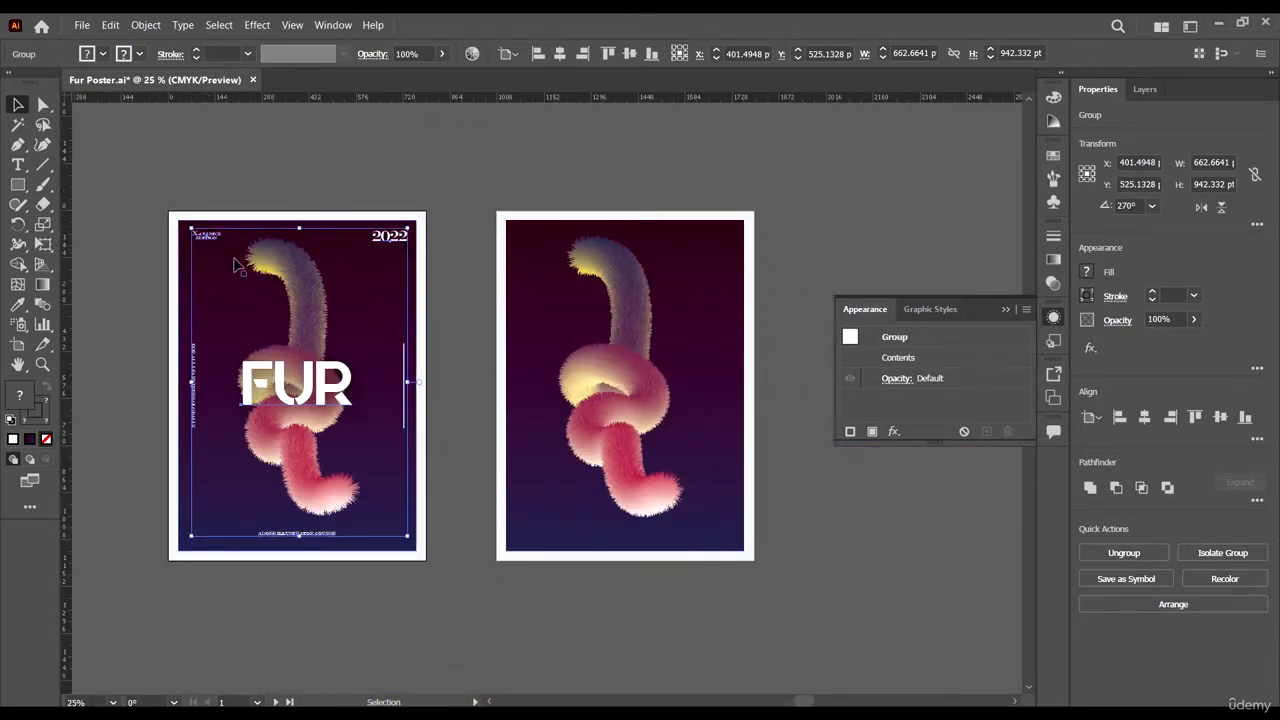
pyautogui.hscroll(1, 320, 428)
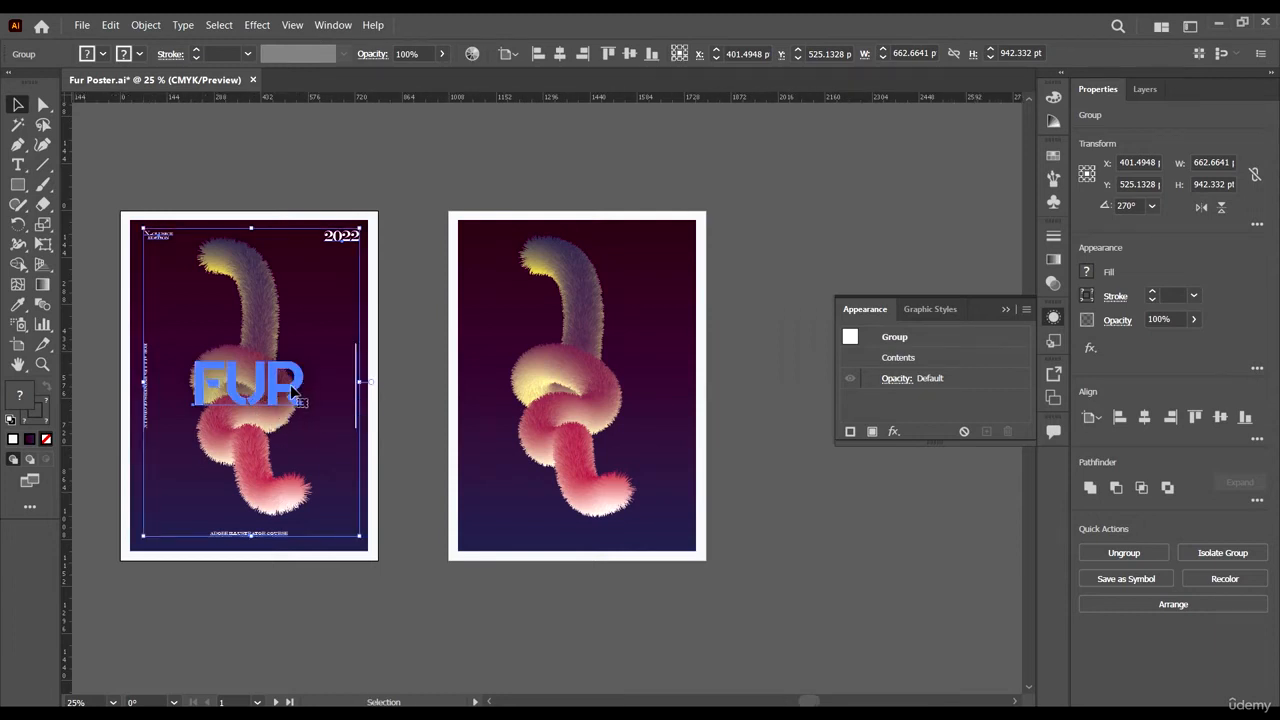
pyautogui.moveTo(289, 383); pyautogui.dragTo(592, 411)
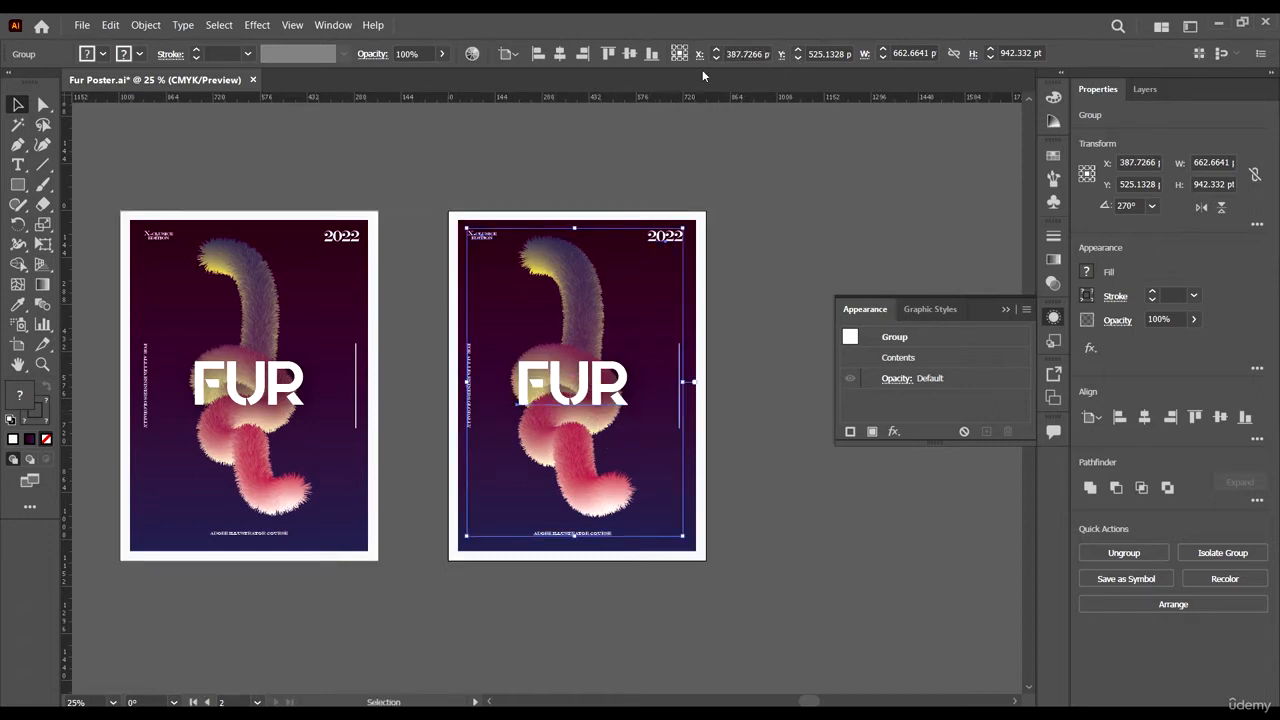
pyautogui.click(561, 54)
pyautogui.click(628, 53)
pyautogui.click(826, 206)
pyautogui.scroll(-1, 826, 206)
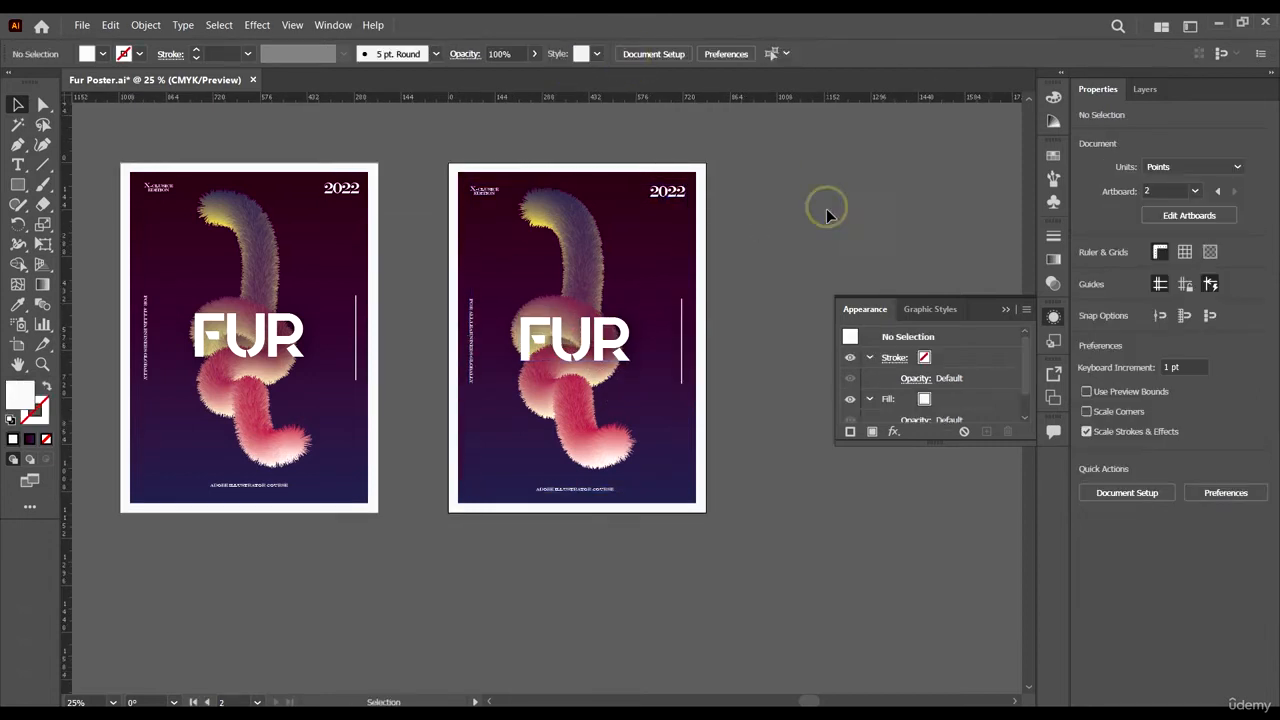
# - Compare the recreated poster with the finished one and inspect its fur tube, title and small captions up close
pyautogui.scroll(3, 628, 186)
pyautogui.scroll(-3, 290, 200)
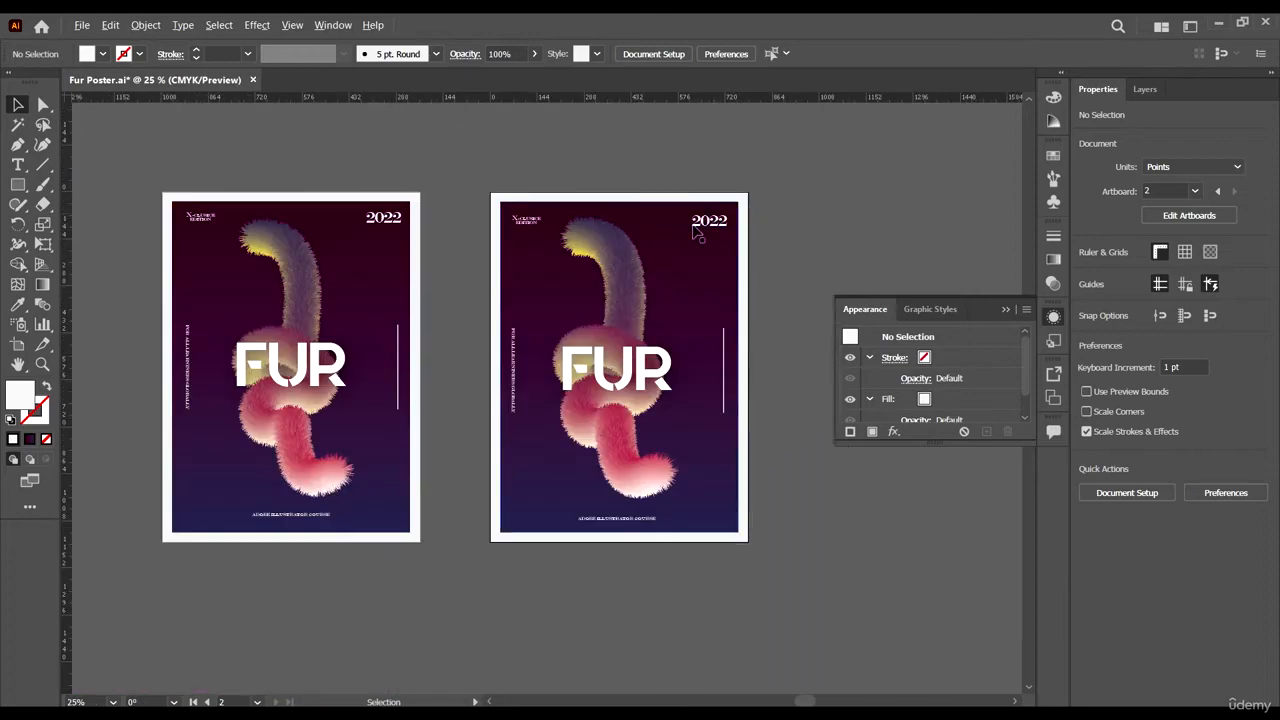
pyautogui.scroll(3, 290, 200)
pyautogui.scroll(-4, 566, 280)
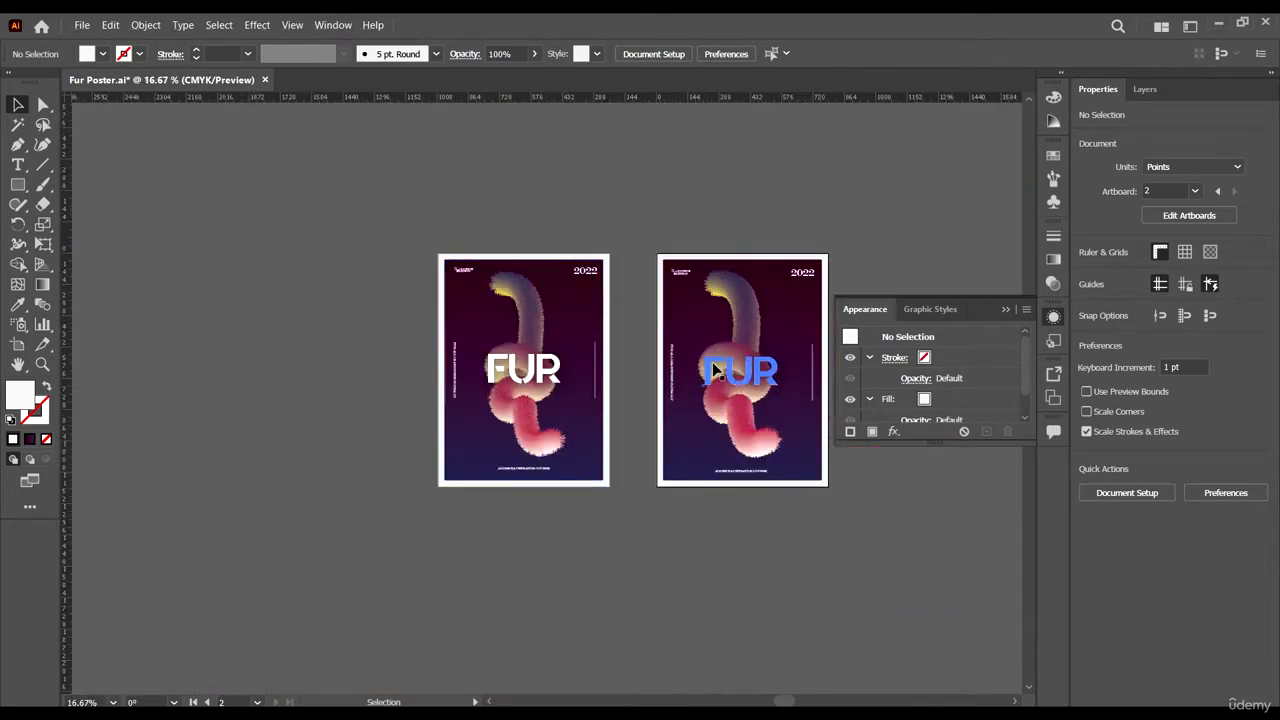
pyautogui.scroll(3, 574, 309)
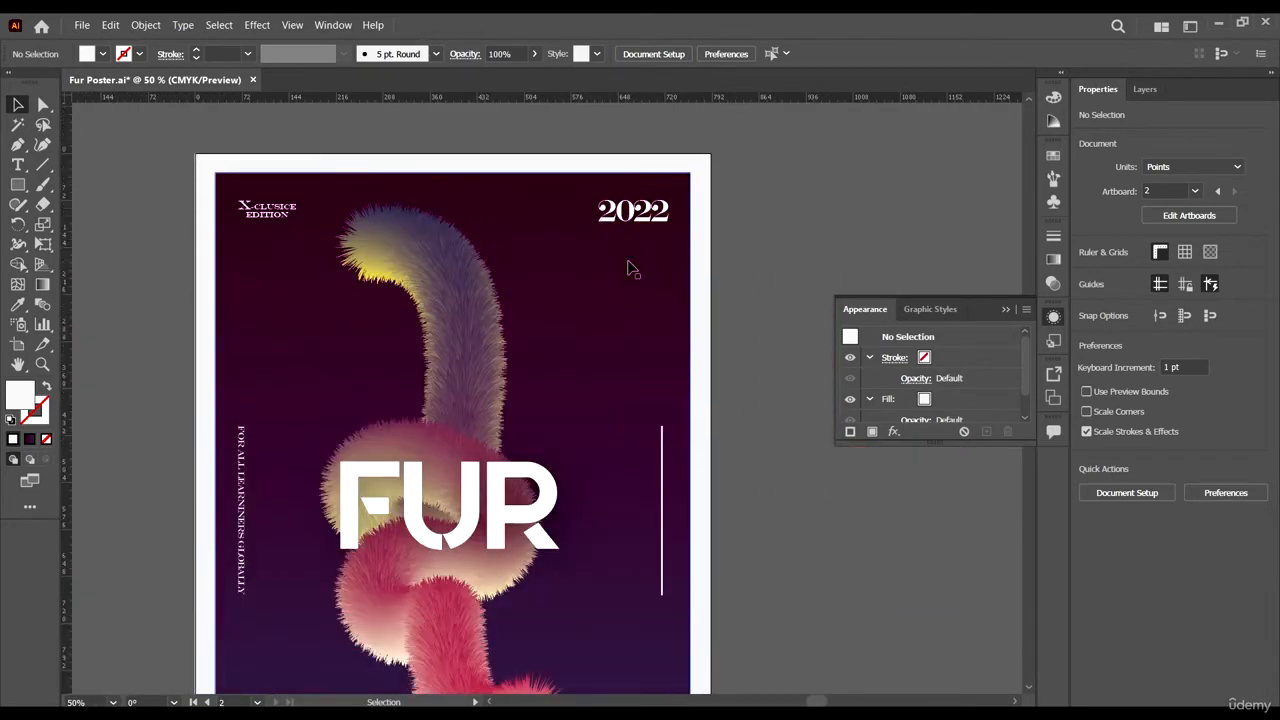
pyautogui.scroll(-1, 630, 266)
pyautogui.scroll(-5, 638, 278)
pyautogui.scroll(4, 638, 278)
pyautogui.hscroll(-4, 656, 348)
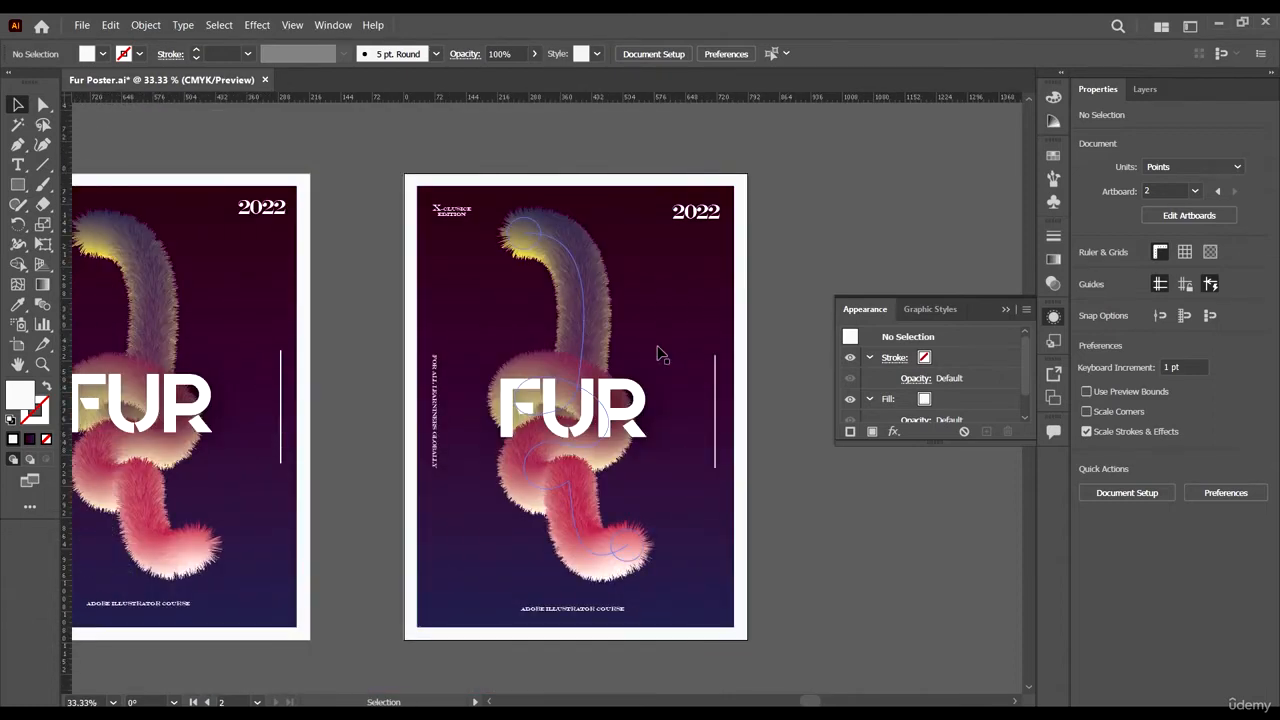
pyautogui.scroll(-1, 672, 362)
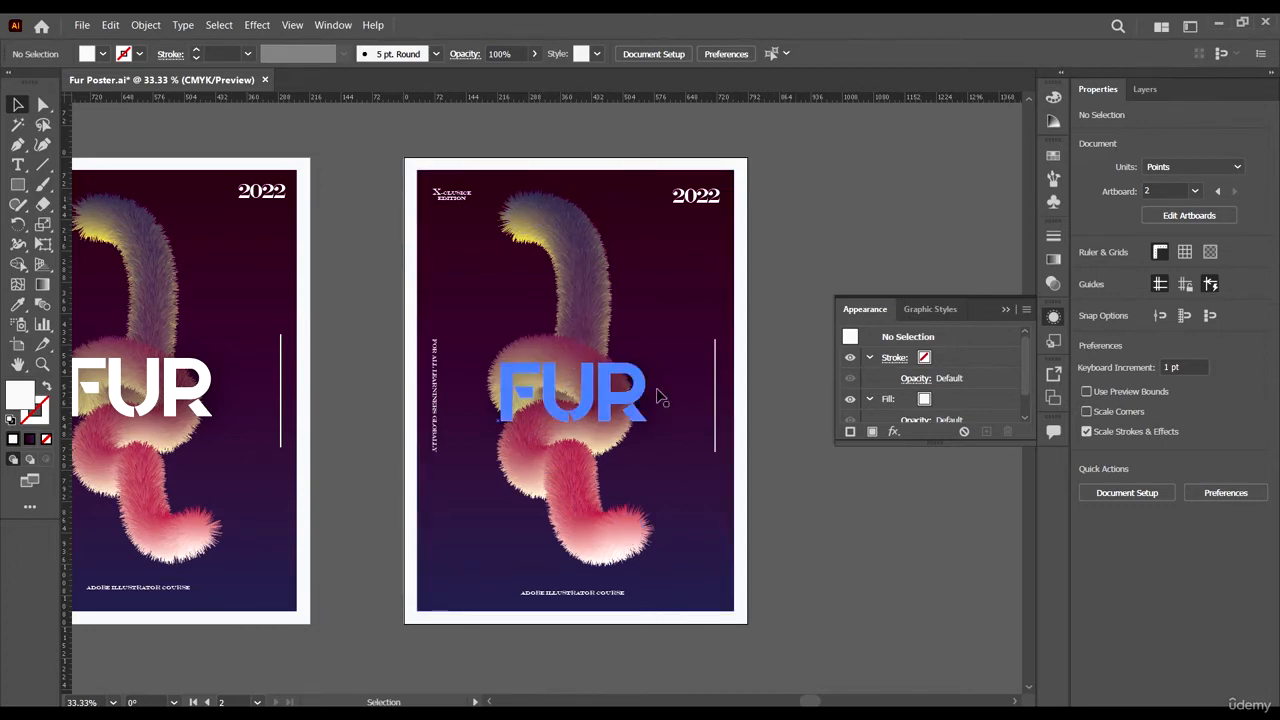
pyautogui.scroll(-1, 791, 220)
pyautogui.scroll(3, 791, 220)
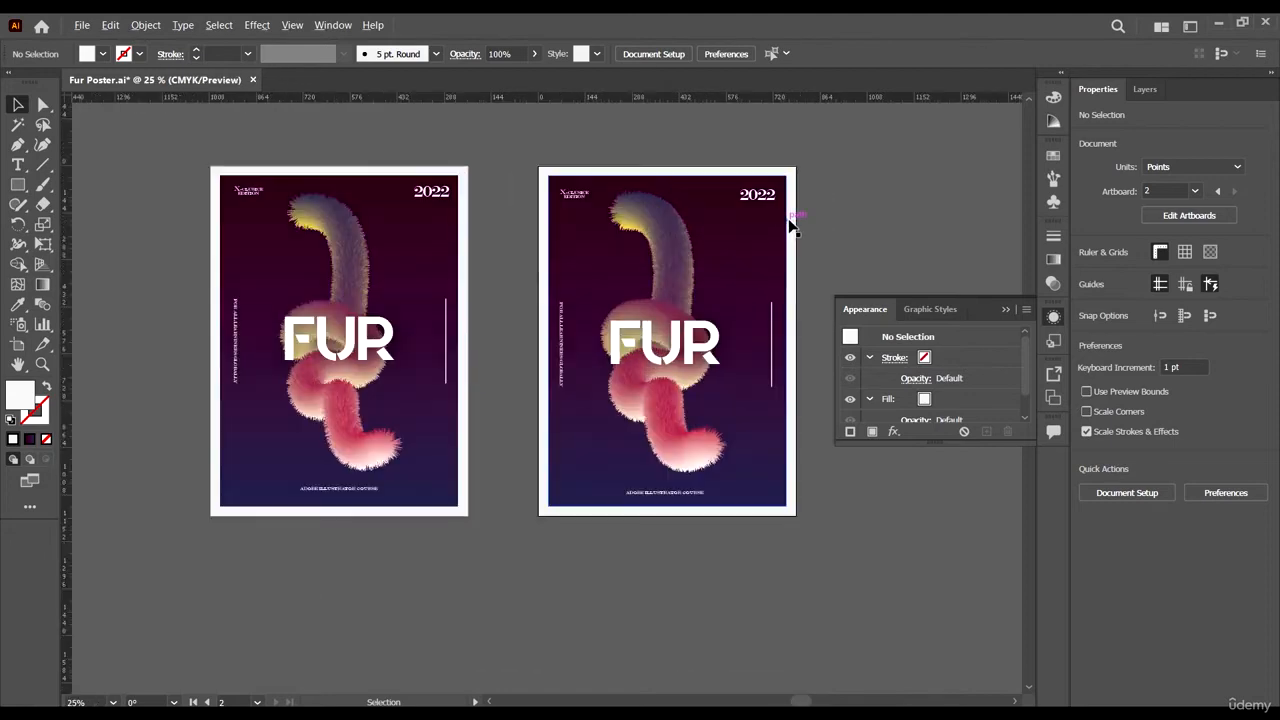
pyautogui.click(555, 258)
pyautogui.scroll(-1, 555, 258)
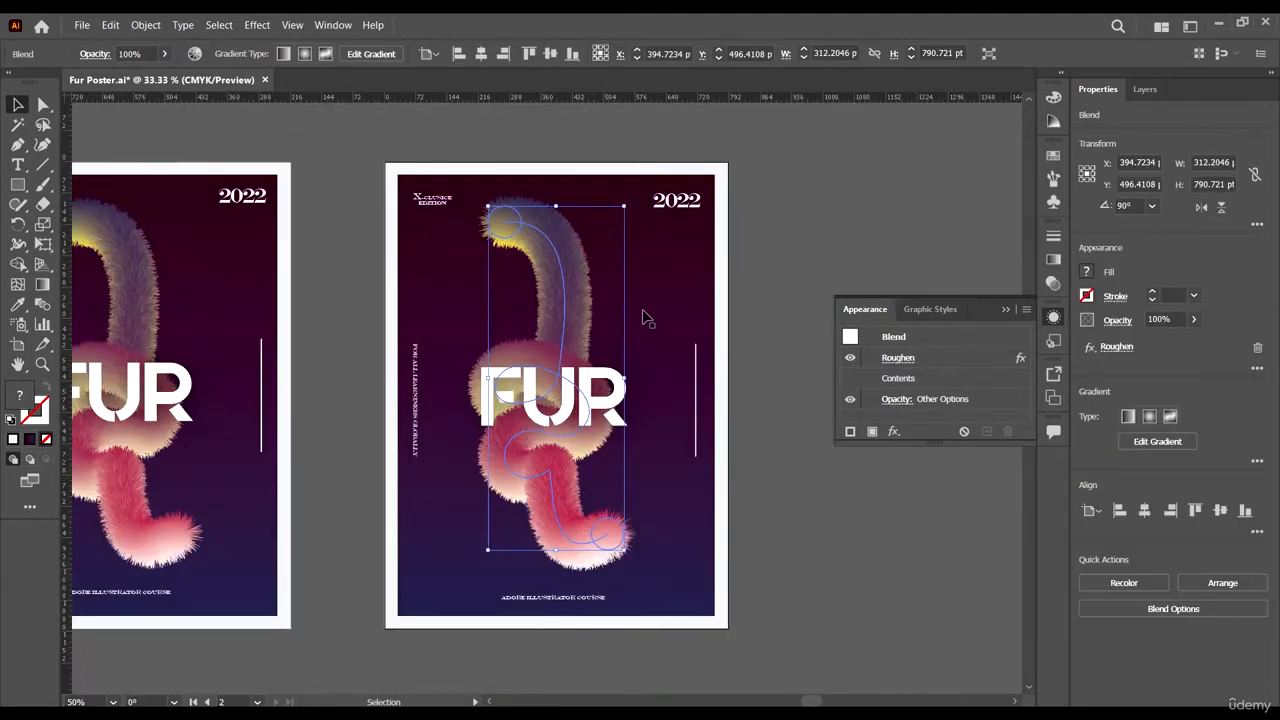
pyautogui.hscroll(1, 655, 392)
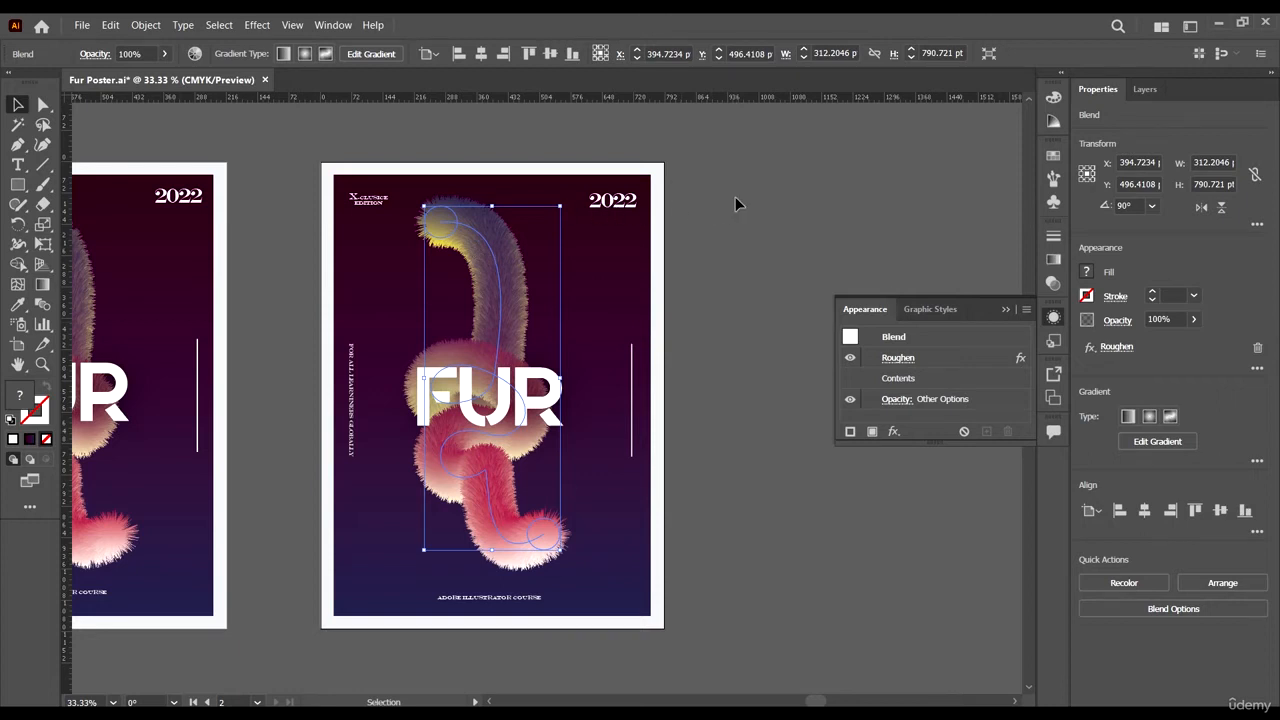
pyautogui.click(739, 256)
pyautogui.hscroll(1, 355, 278)
pyautogui.hscroll(1, 355, 278)
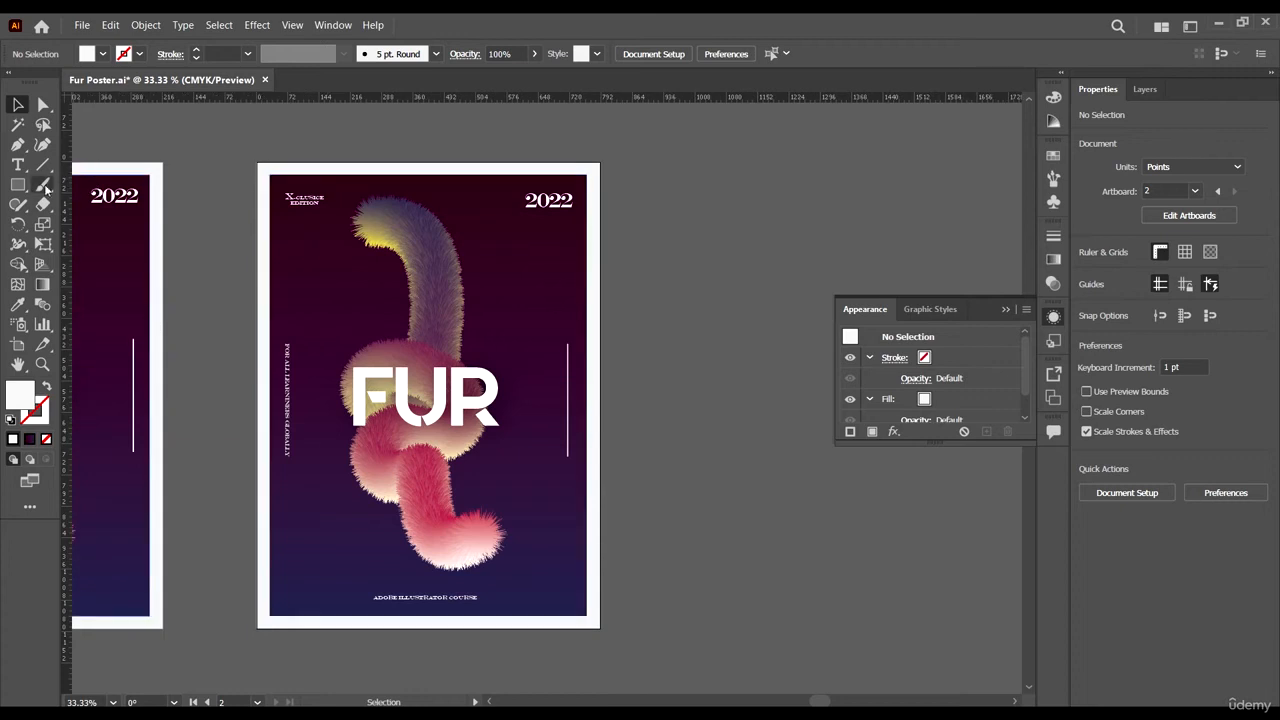
# - Draw a white circle about 78 pt in diameter on the canvas beside the second artboard and duplicate it alongside
pyautogui.moveTo(19, 186); pyautogui.dragTo(70, 223)
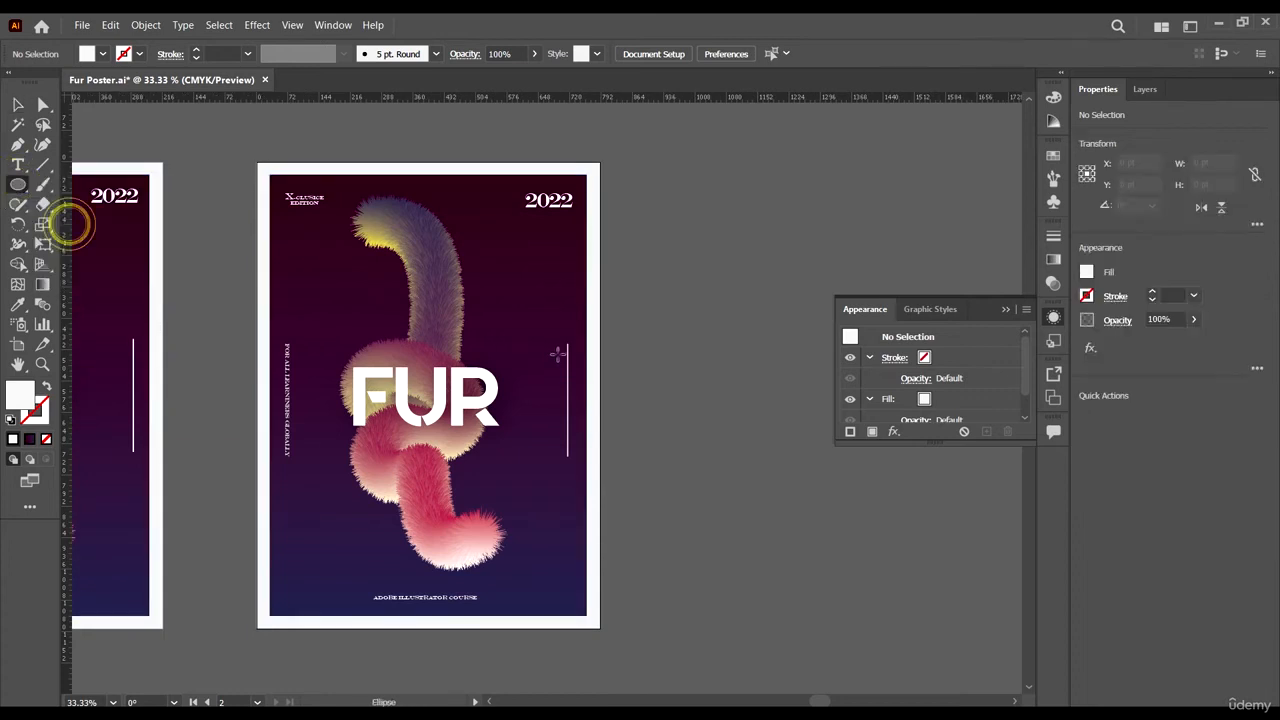
pyautogui.hscroll(1, 560, 287)
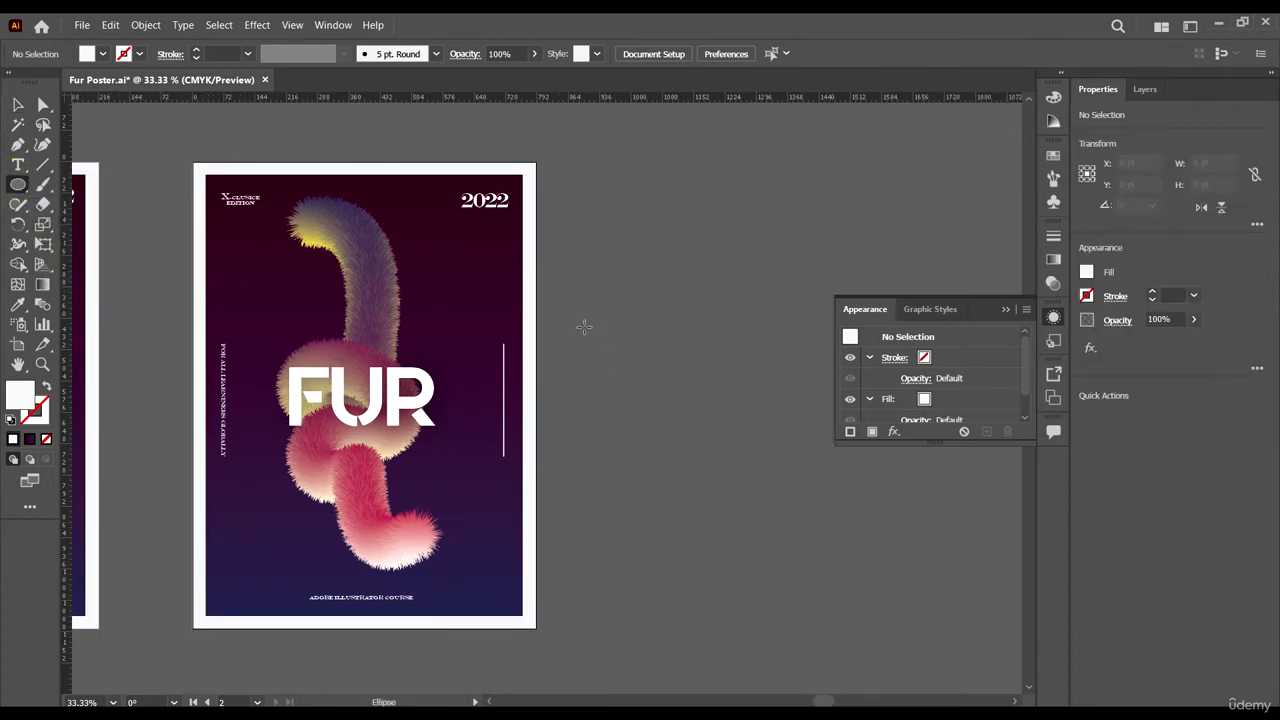
pyautogui.moveTo(584, 326); pyautogui.dragTo(621, 362)
pyautogui.press('v')
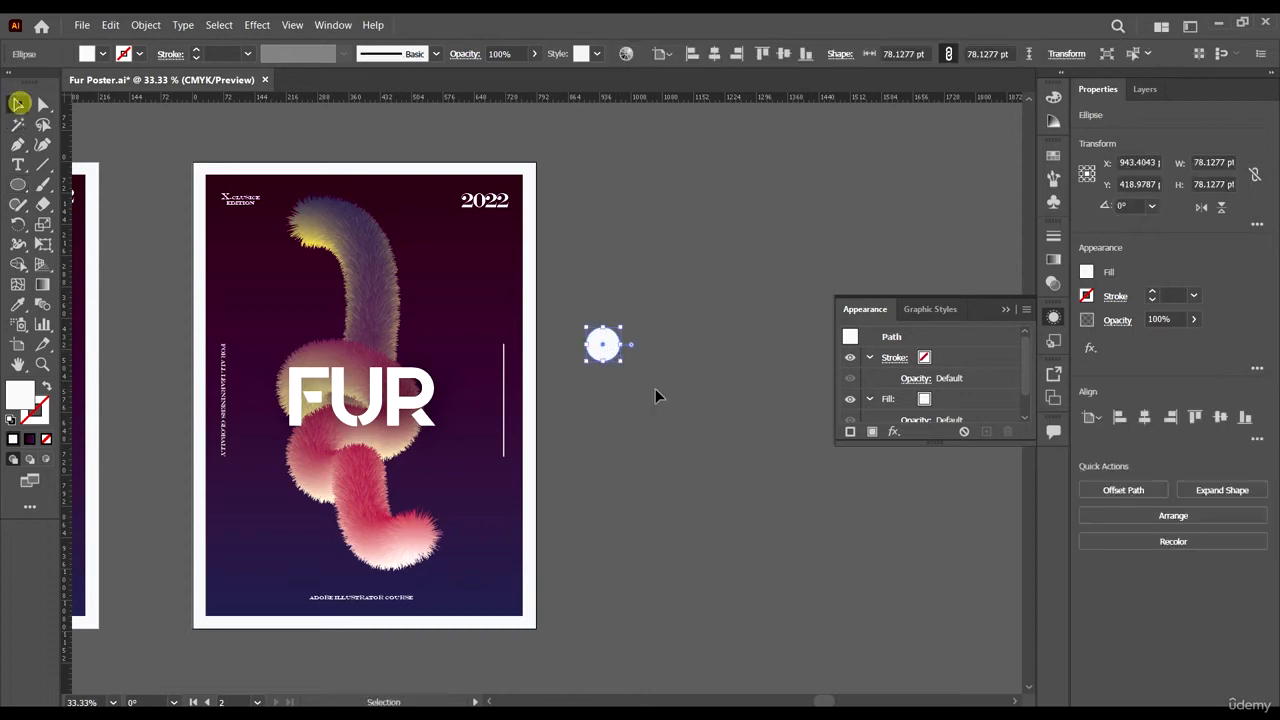
pyautogui.click(720, 320)
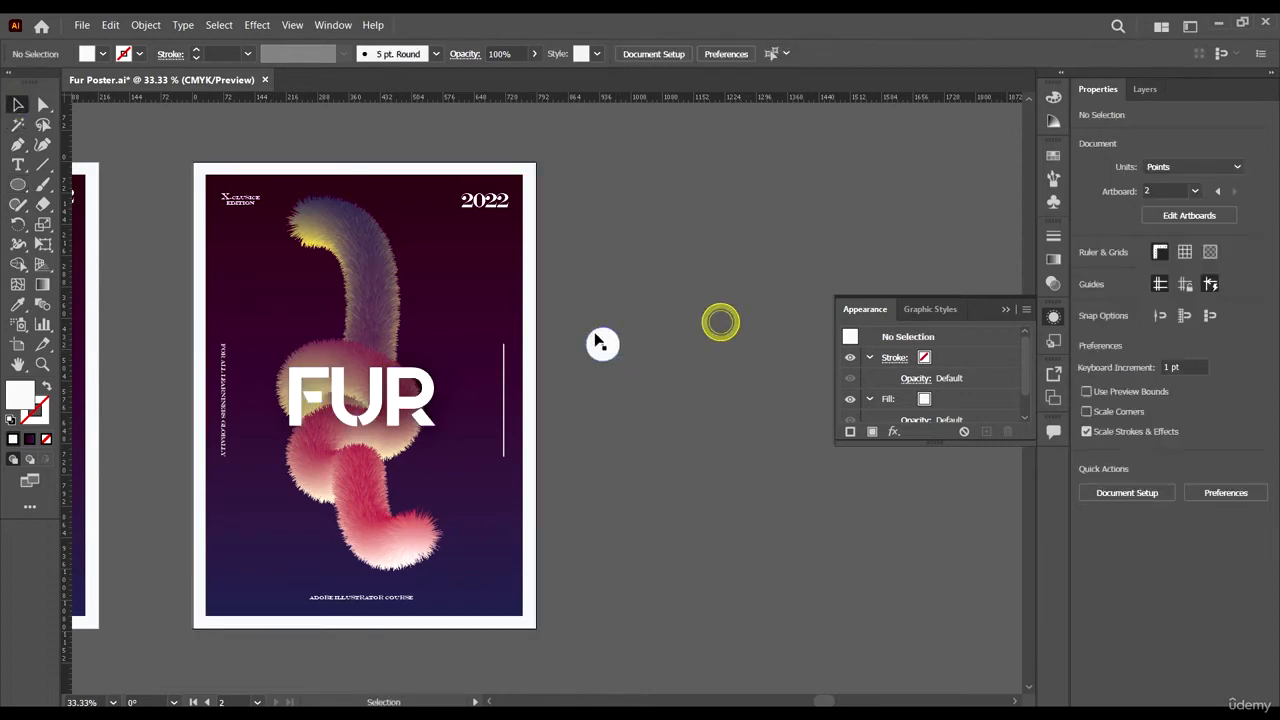
pyautogui.moveTo(598, 335); pyautogui.dragTo(730, 343)
# - Fill both white circles with the dark maroon-to-navy linear gradient
pyautogui.click(606, 342)
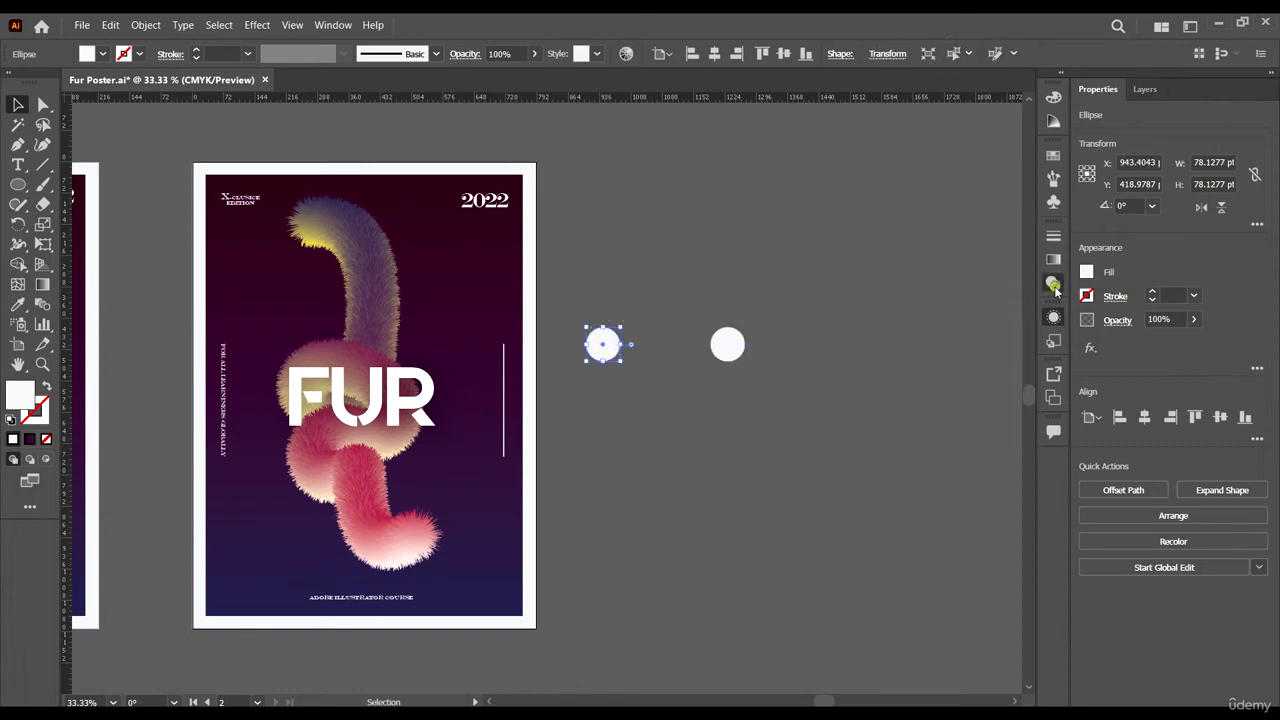
pyautogui.click(1053, 282)
pyautogui.click(1053, 258)
pyautogui.click(952, 340)
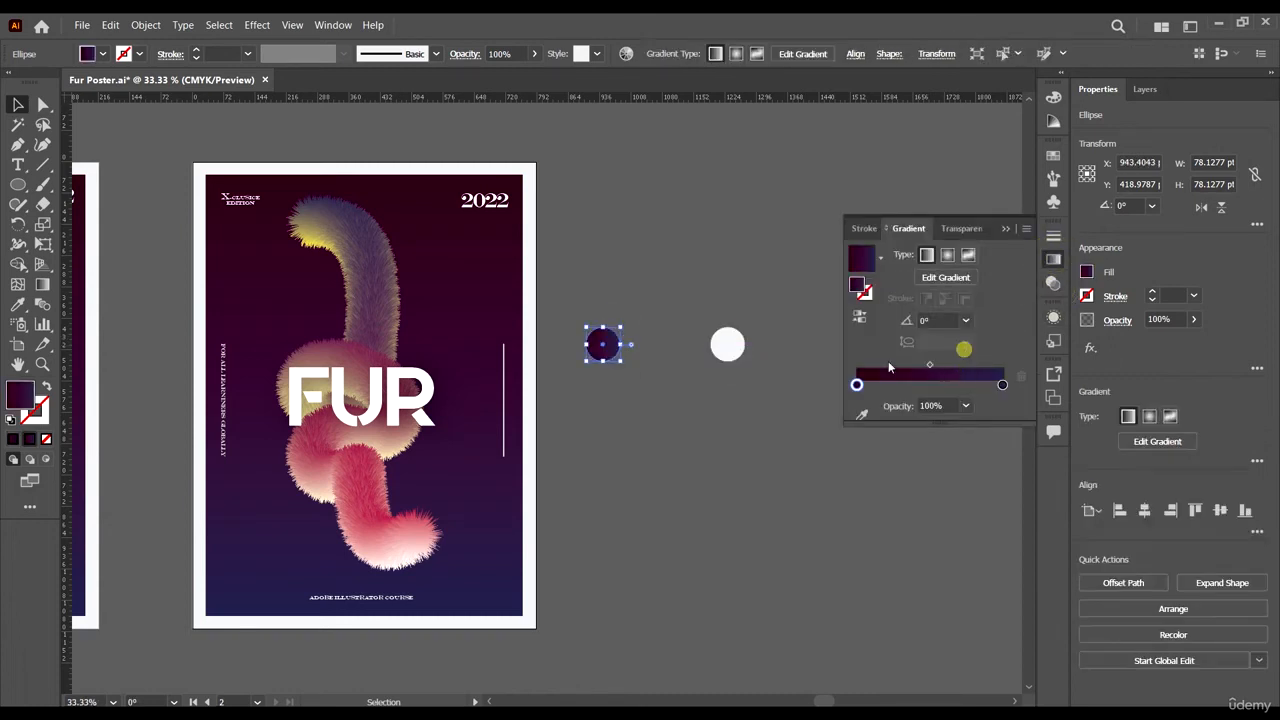
pyautogui.hscroll(2, 718, 376)
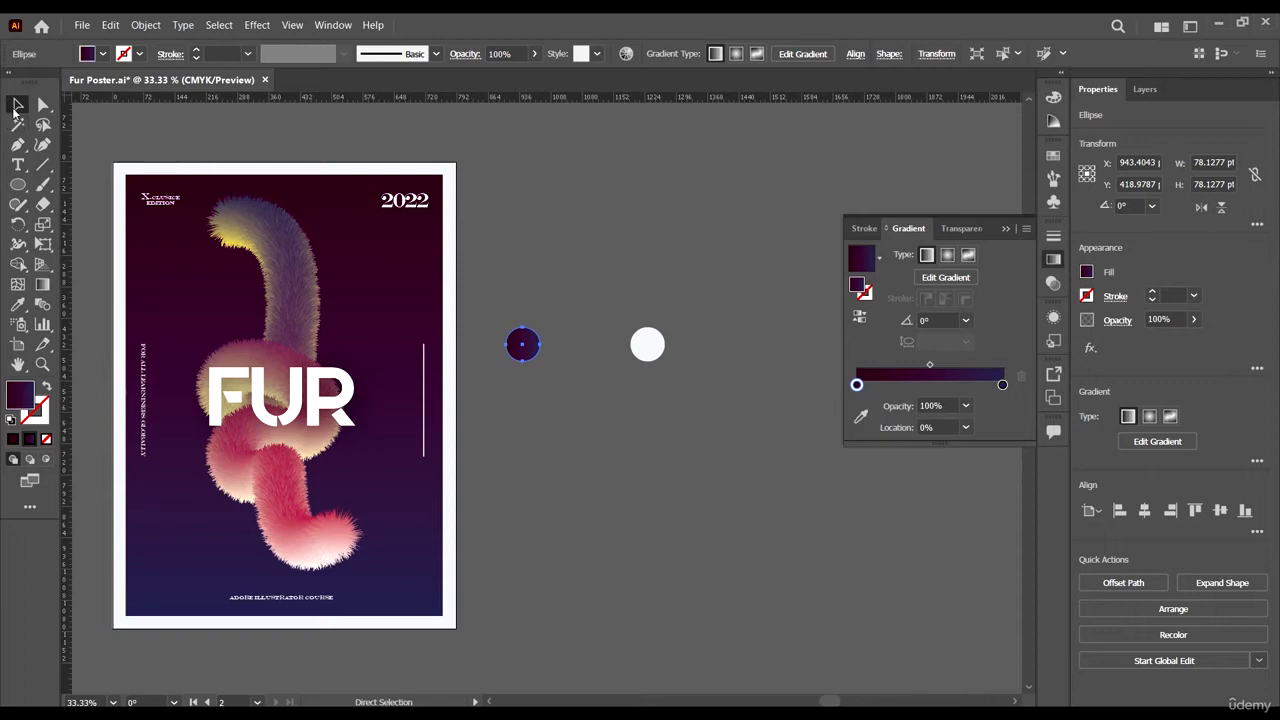
pyautogui.click(16, 105)
pyautogui.click(647, 344)
pyautogui.click(972, 357)
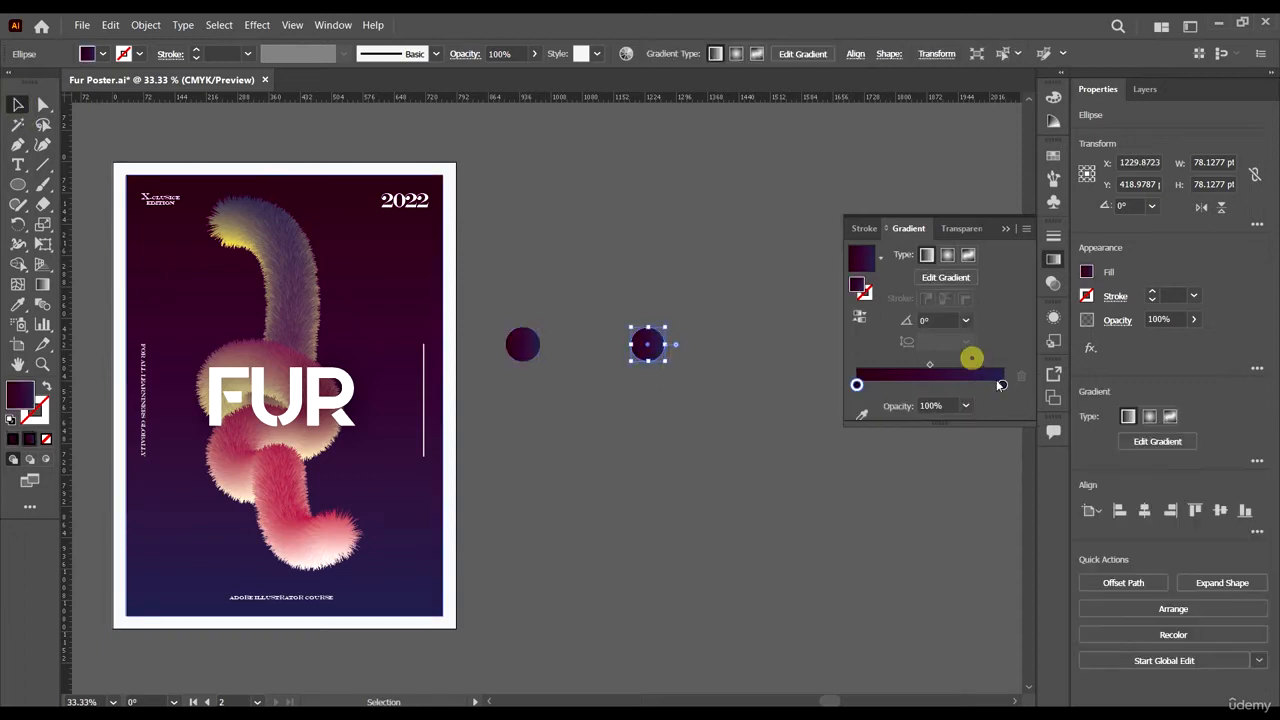
# - Recolour the second circle's linear gradient with a magenta starting stop and a blue ending stop
pyautogui.doubleClick(1002, 384)
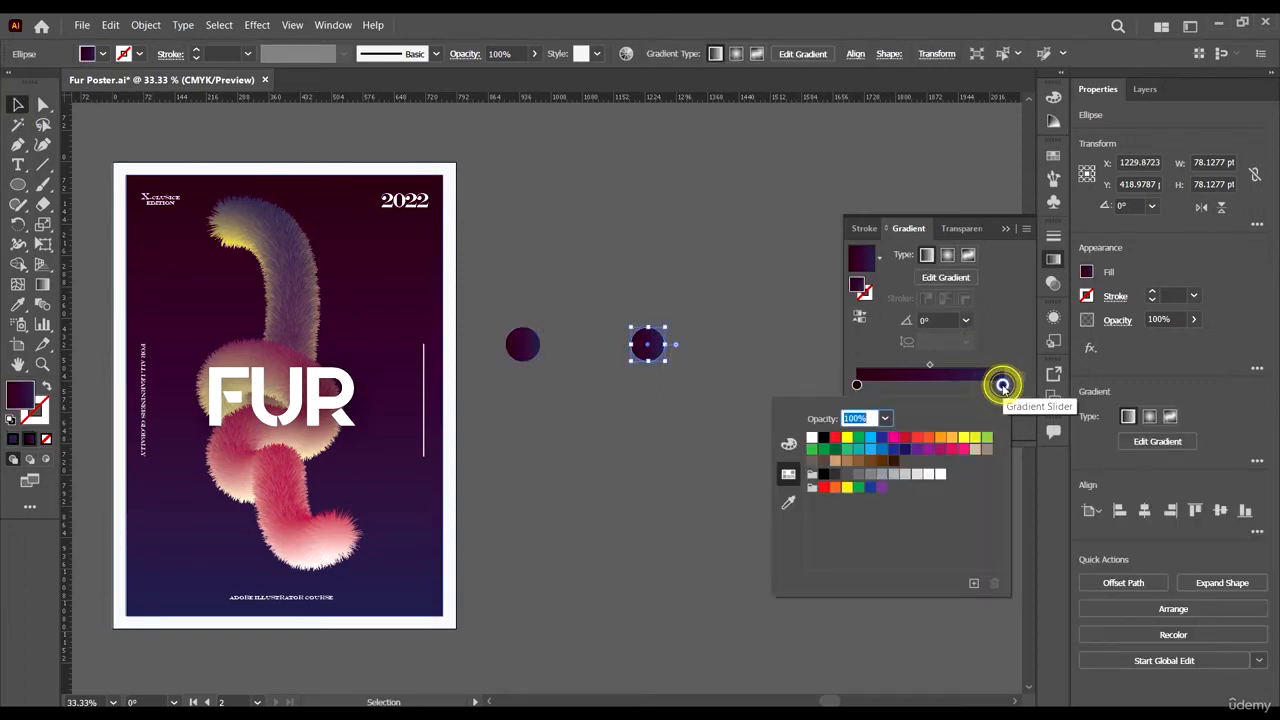
pyautogui.click(882, 448)
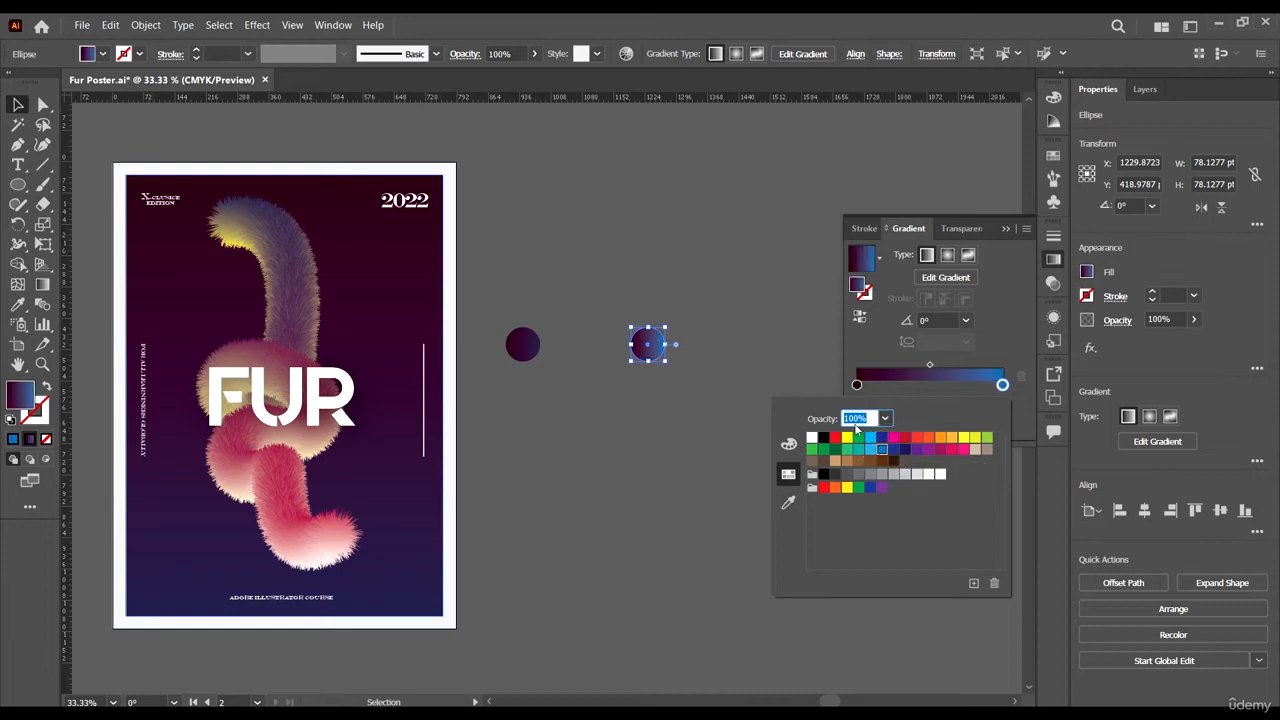
pyautogui.click(857, 385)
pyautogui.doubleClick(857, 385)
pyautogui.click(956, 451)
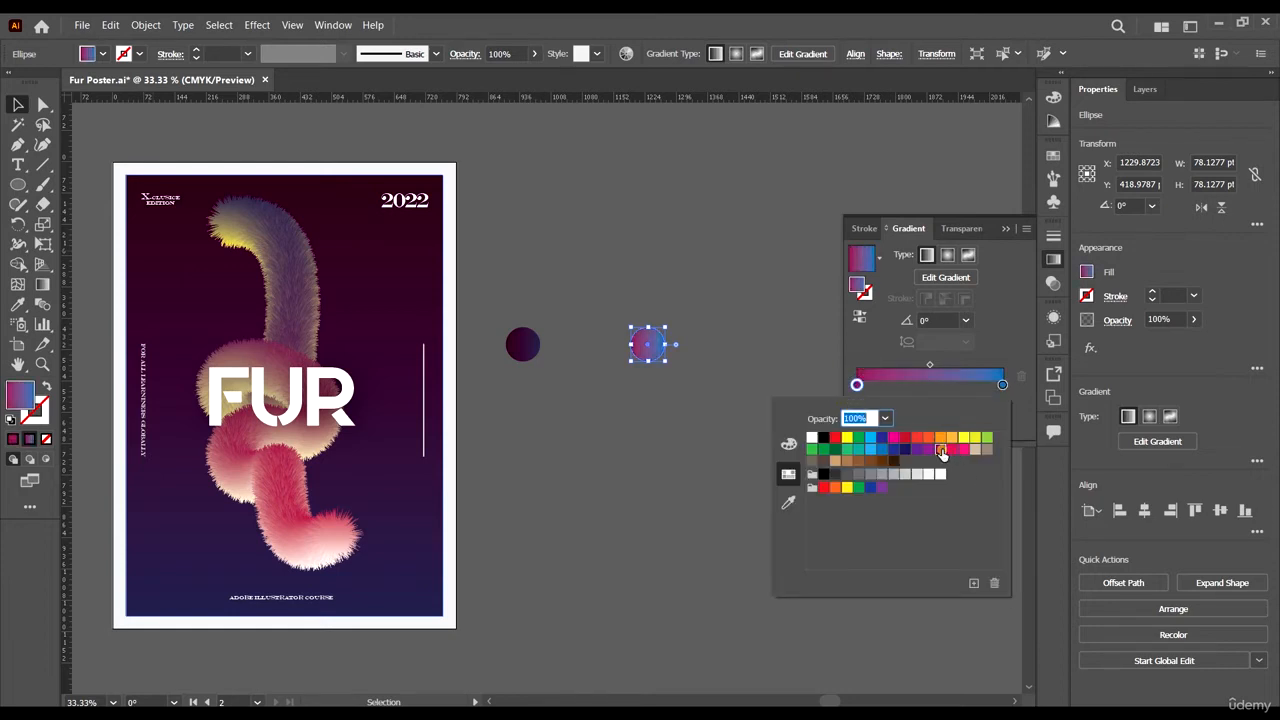
pyautogui.click(708, 408)
# - Add a smaller copy of the dark circle just below it and a larger copy of the magenta-to-blue circle just above its original
pyautogui.scroll(-3, 620, 376)
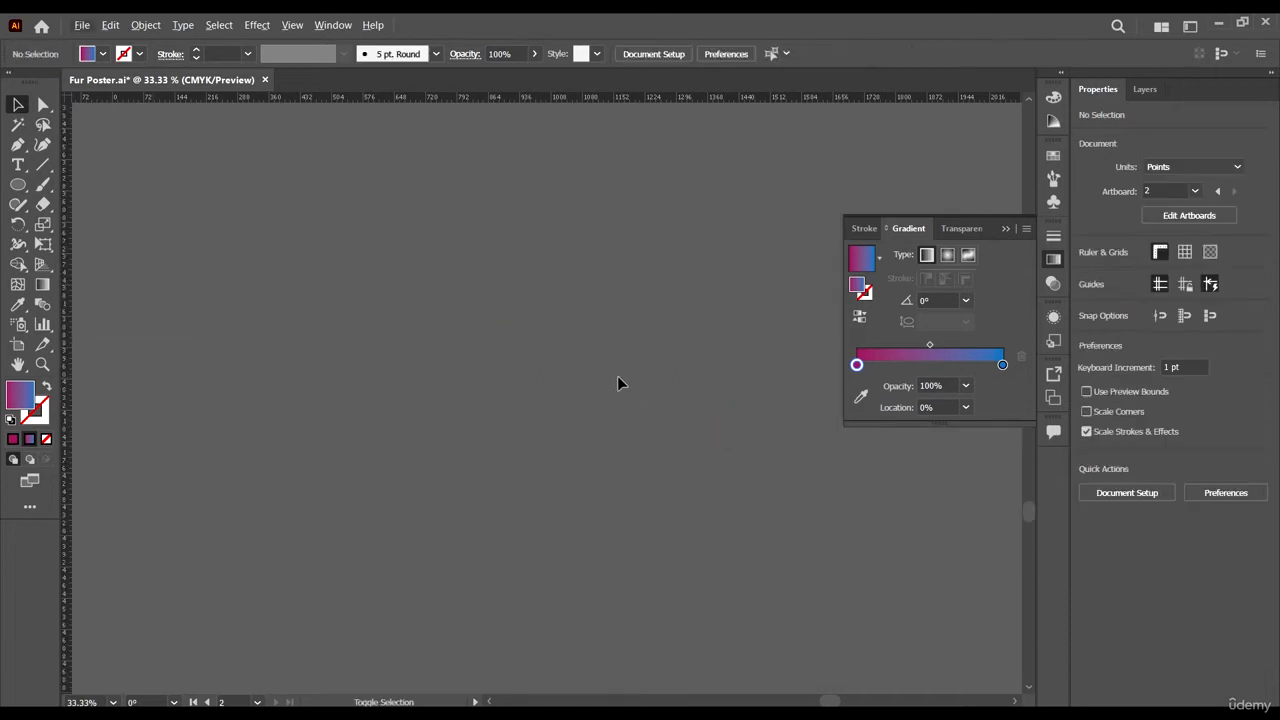
pyautogui.scroll(3, 617, 348)
pyautogui.keyDown('alt'); pyautogui.scroll(2, 570, 246); pyautogui.keyUp('alt')
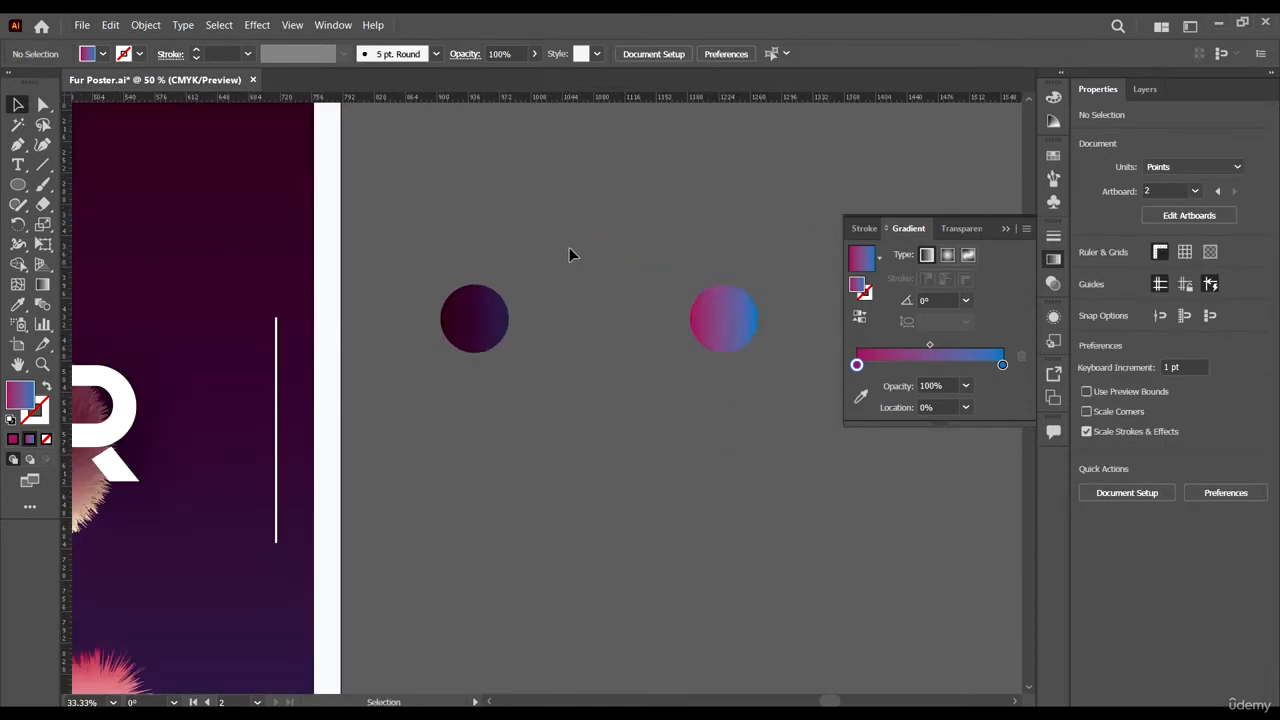
pyautogui.moveTo(484, 328); pyautogui.dragTo(531, 397)
pyautogui.moveTo(724, 314); pyautogui.dragTo(652, 193)
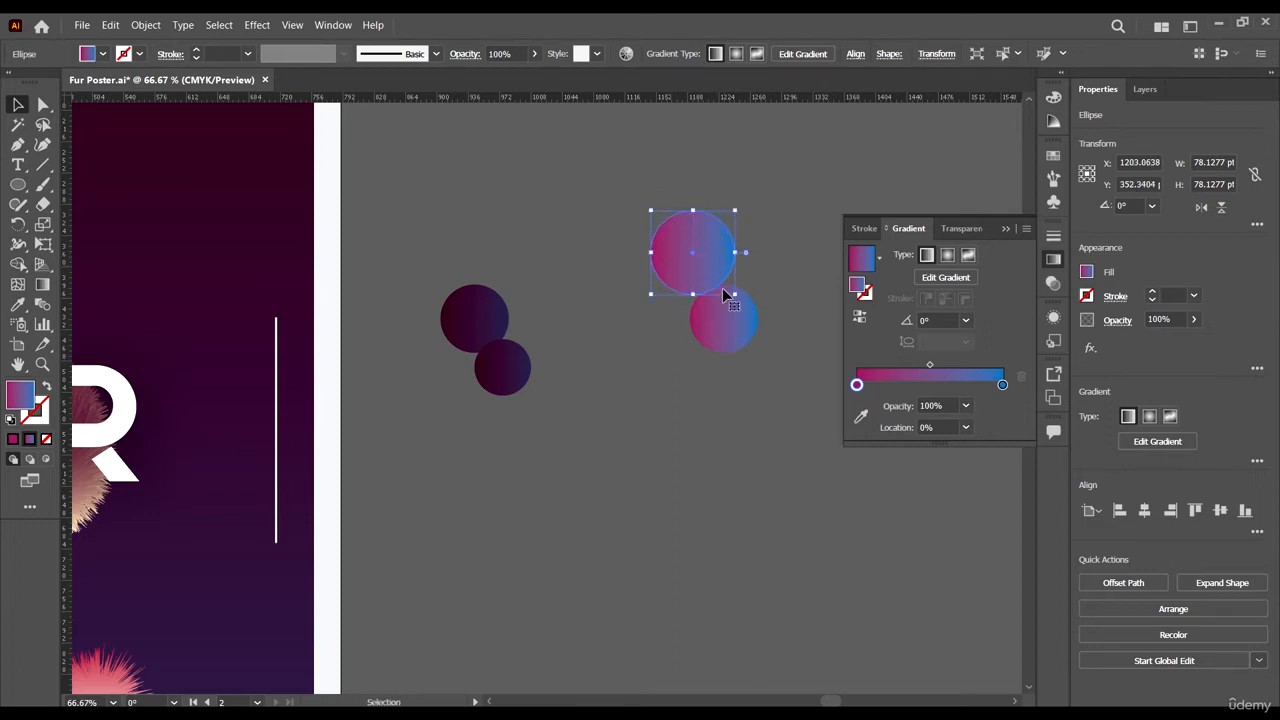
pyautogui.click(760, 371)
# - Add a copy of the lower dark circle, about 43 pt in diameter, beside the lower magenta-to-blue circle
pyautogui.click(524, 367)
pyautogui.moveTo(524, 367); pyautogui.dragTo(757, 271)
pyautogui.moveTo(768, 305)
pyautogui.mouseDown()
pyautogui.moveTo(776, 340)
pyautogui.moveTo(782, 296)
pyautogui.mouseUp()
pyautogui.hscroll(2, 700, 346)
pyautogui.scroll(-1, 690, 352)
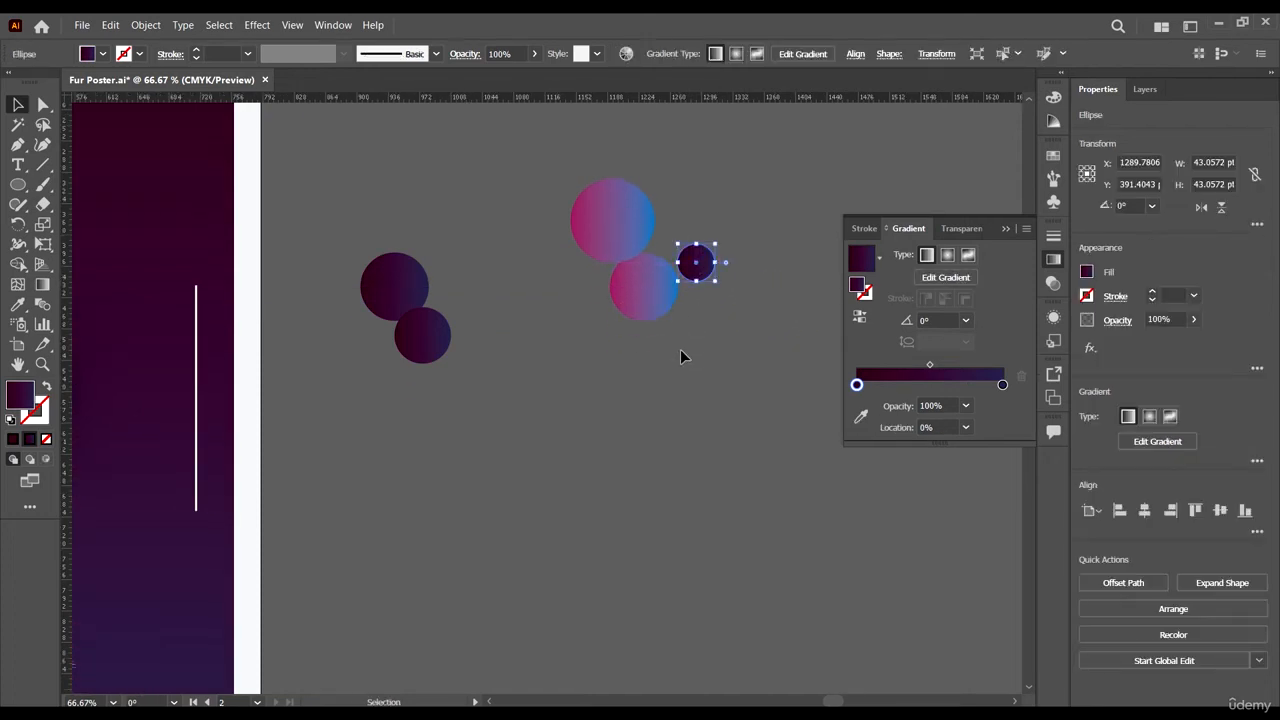
pyautogui.scroll(3, 640, 358)
pyautogui.moveTo(703, 400); pyautogui.dragTo(703, 412)
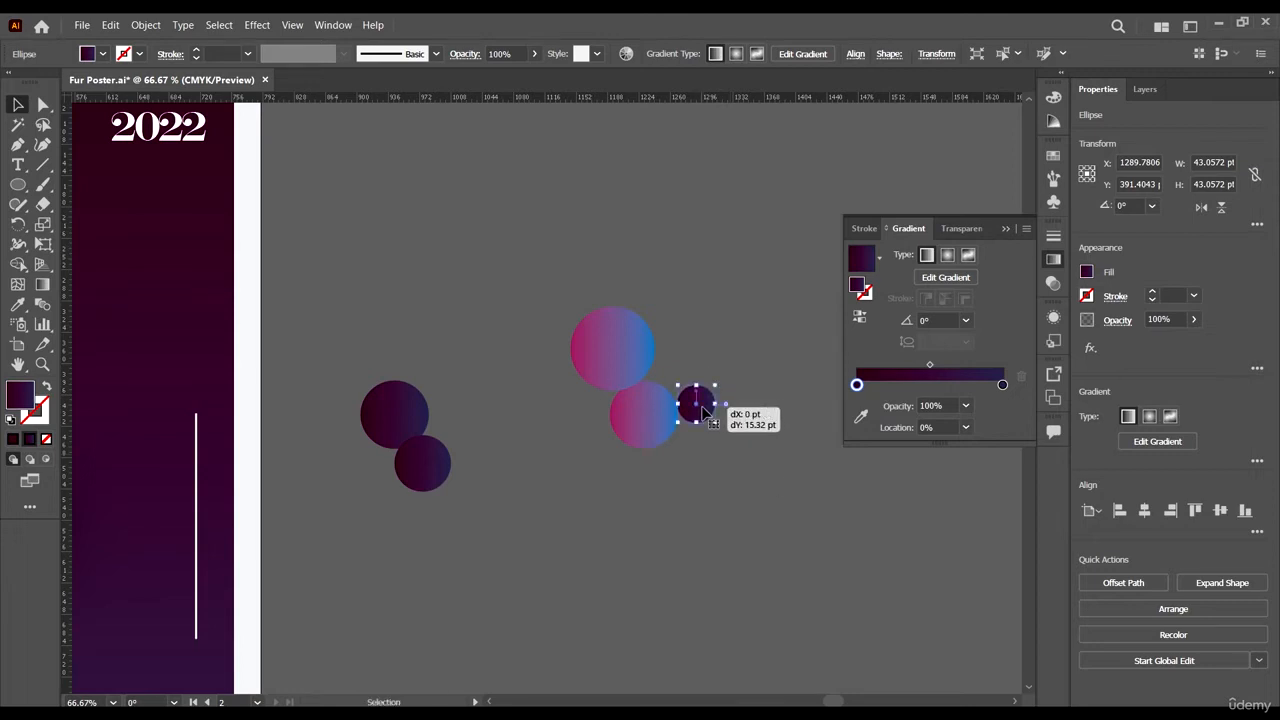
# - Change the ending stop of the small dark circle's linear gradient to yellow
pyautogui.doubleClick(1003, 385)
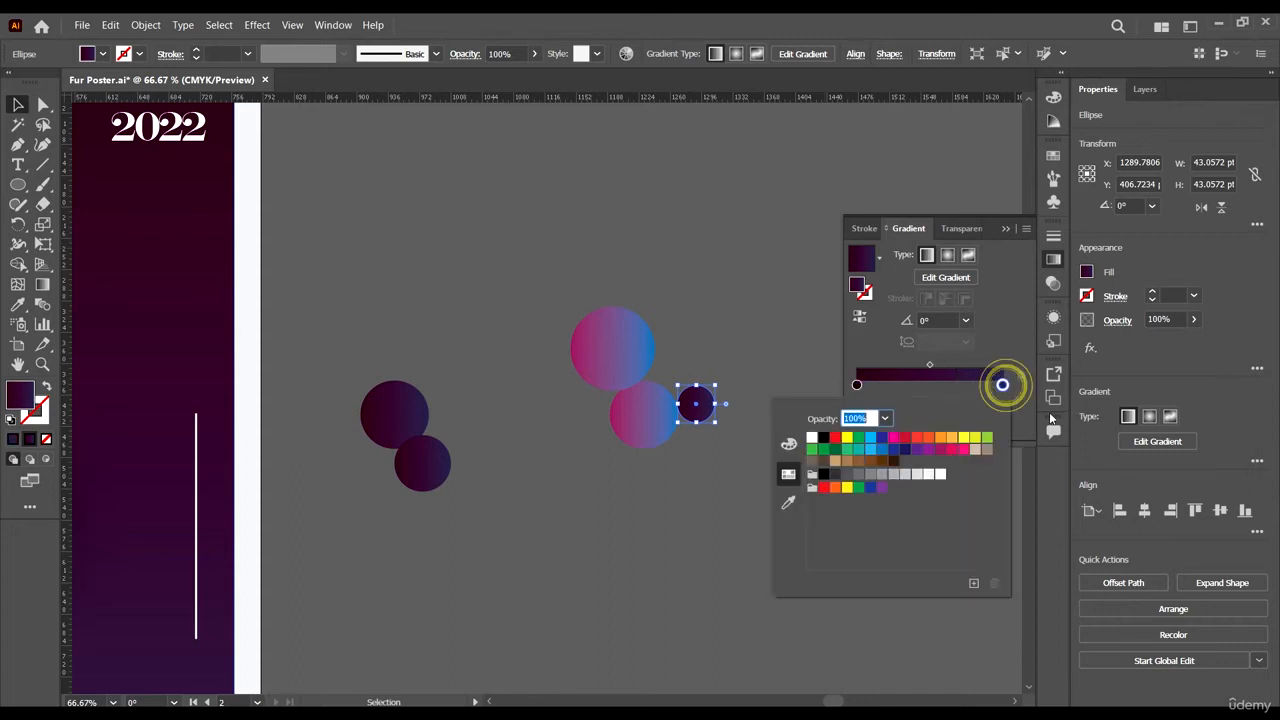
pyautogui.click(942, 438)
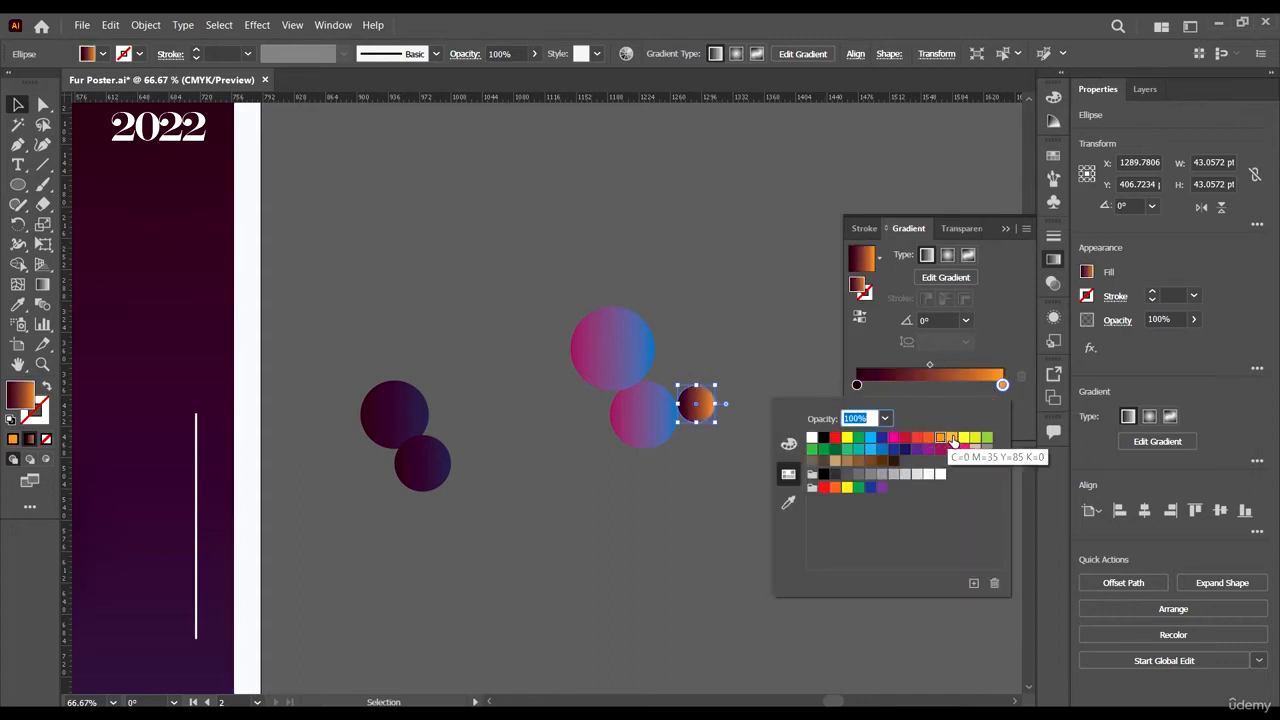
pyautogui.click(964, 440)
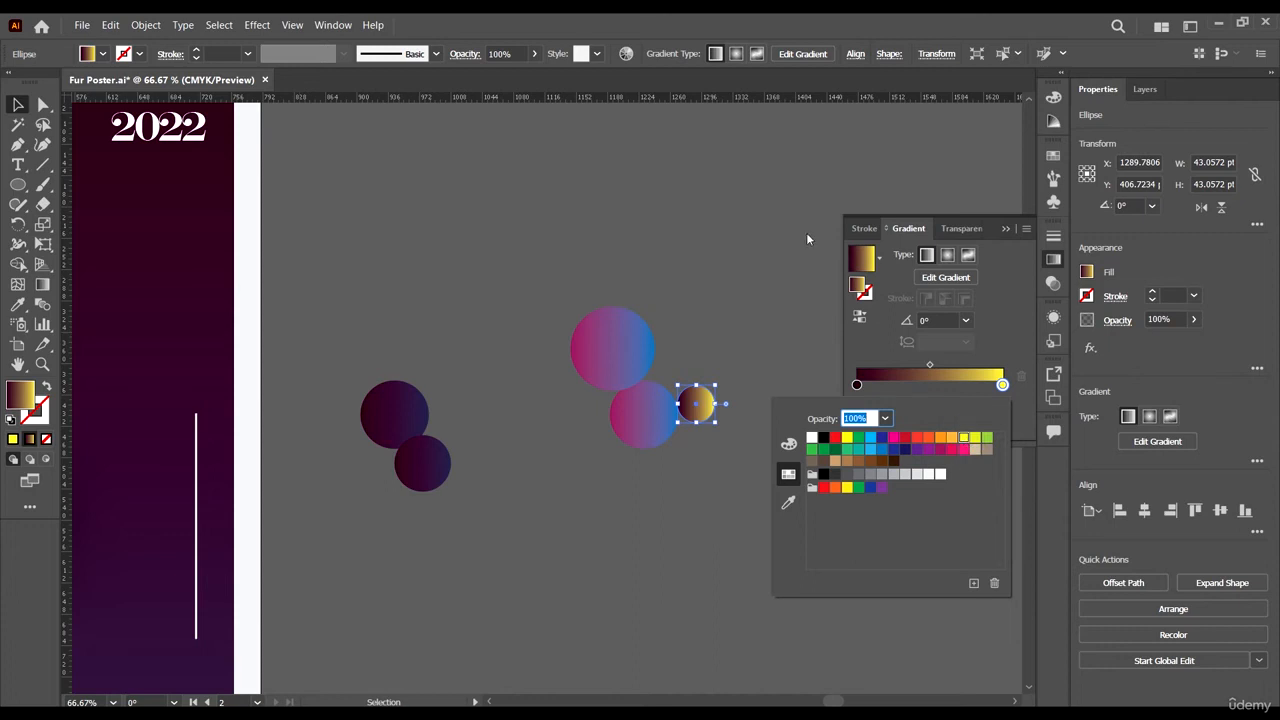
pyautogui.click(760, 289)
pyautogui.click(800, 477)
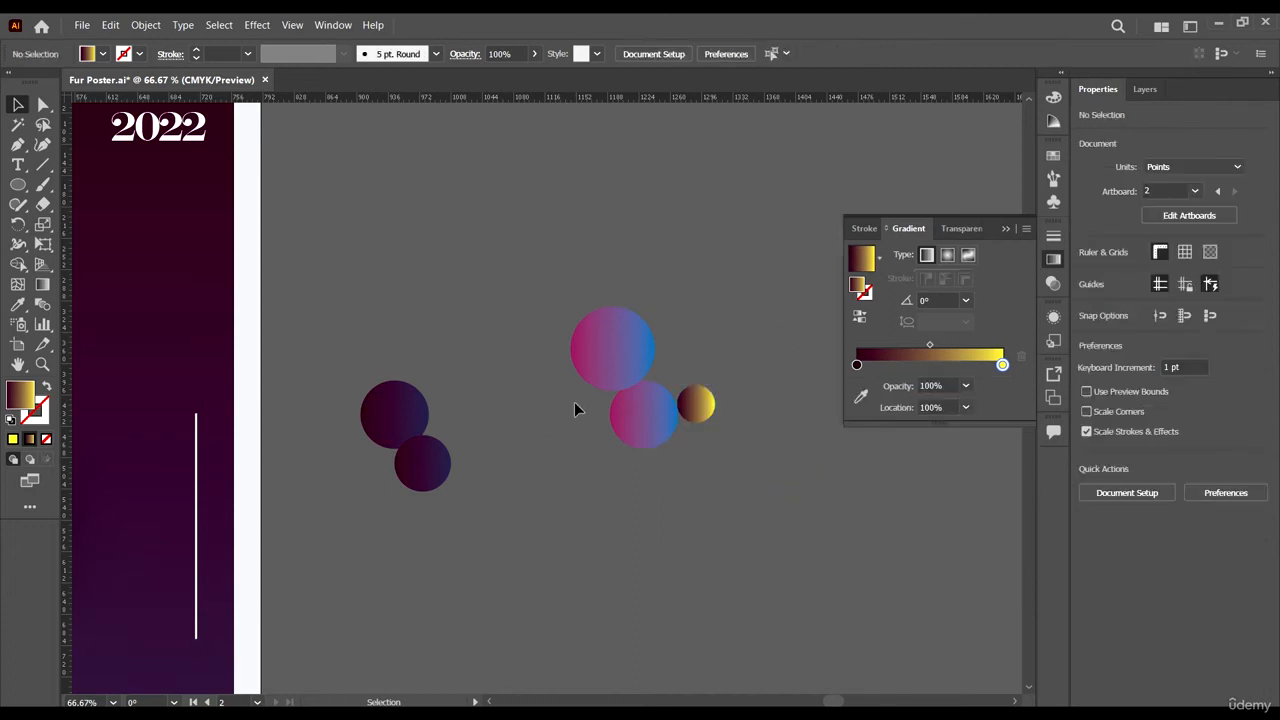
# - Add a copy of the large magenta-to-blue circle, about 22 pt in diameter, just below the two dark circles
pyautogui.click(600, 424)
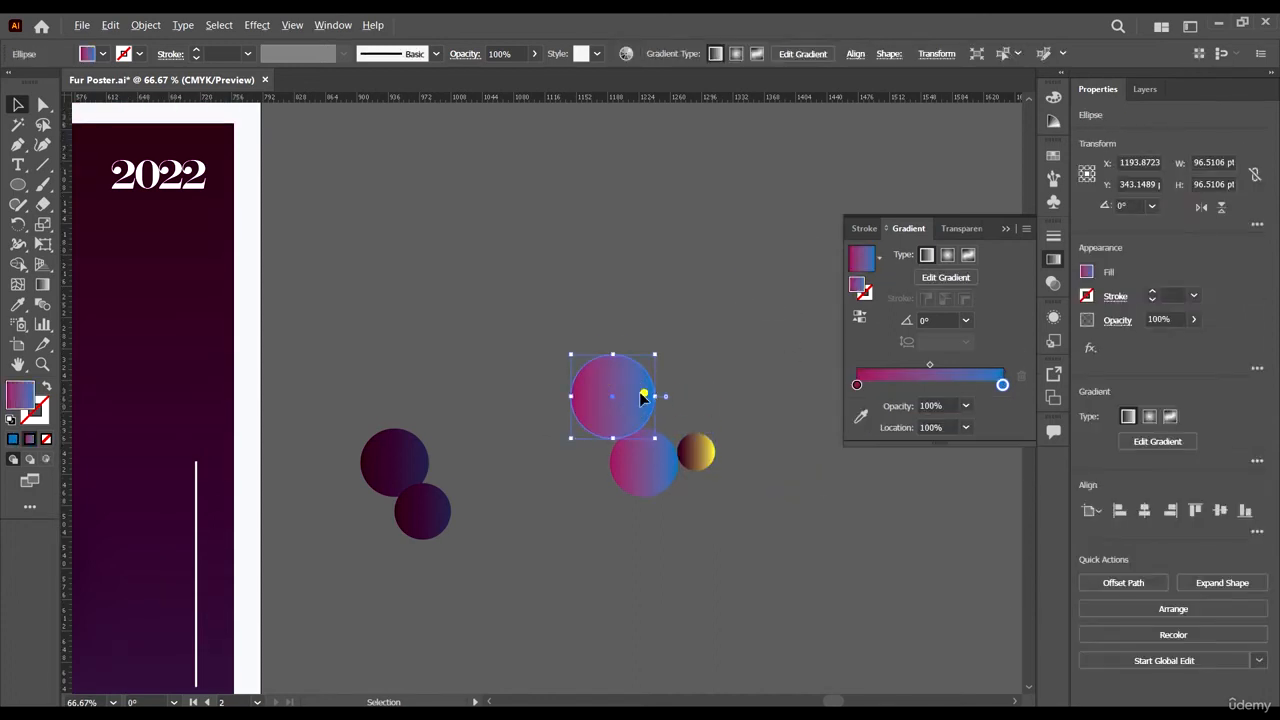
pyautogui.moveTo(641, 398); pyautogui.dragTo(380, 535)
pyautogui.moveTo(395, 578)
pyautogui.mouseDown()
pyautogui.moveTo(330, 509)
pyautogui.moveTo(397, 549)
pyautogui.moveTo(389, 564)
pyautogui.mouseUp()
pyautogui.click(371, 532)
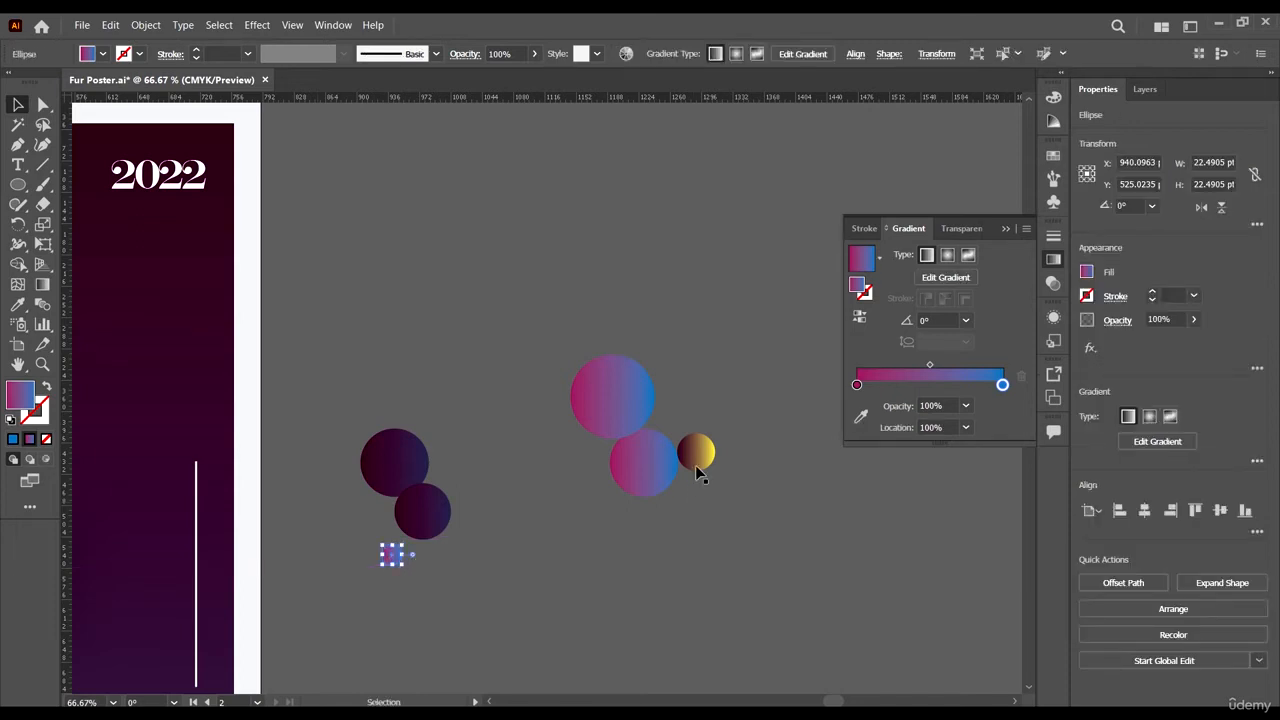
# - Add a copy of the maroon-to-yellow circle, about 70 pt in diameter, just above the large magenta-to-blue circle
pyautogui.click(695, 462)
pyautogui.moveTo(700, 450); pyautogui.dragTo(706, 406)
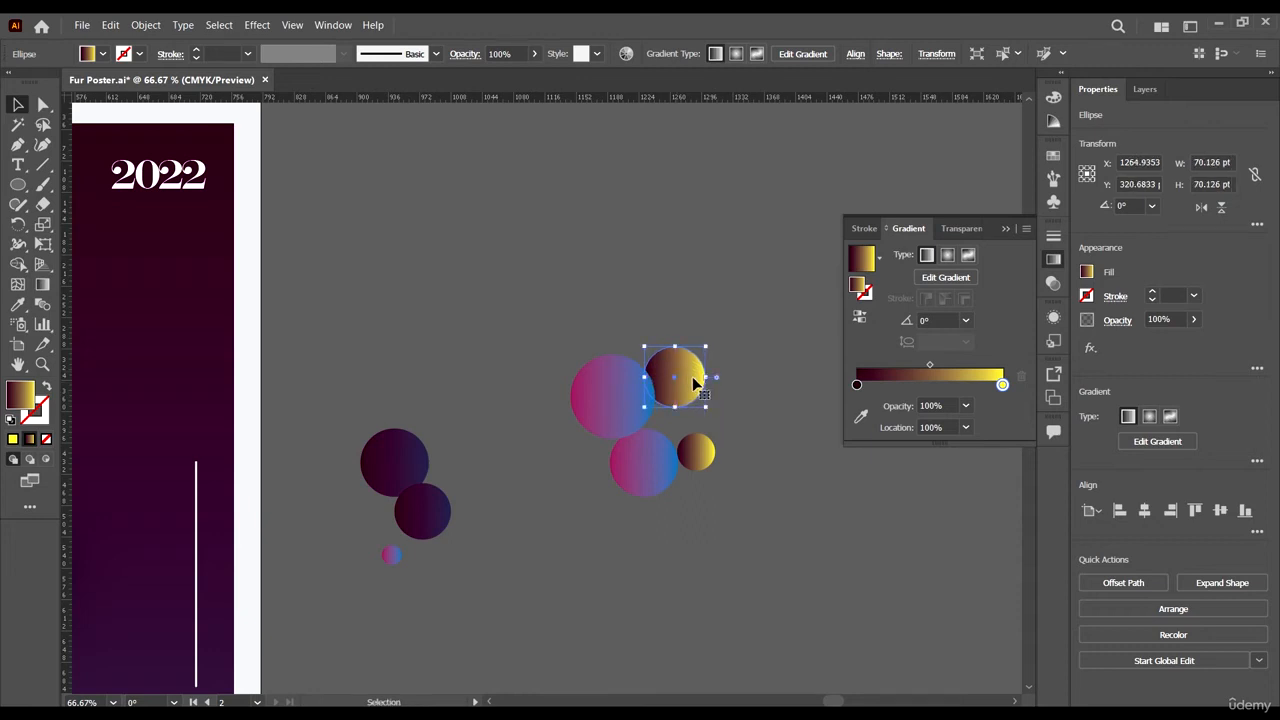
pyautogui.moveTo(689, 373); pyautogui.dragTo(661, 339)
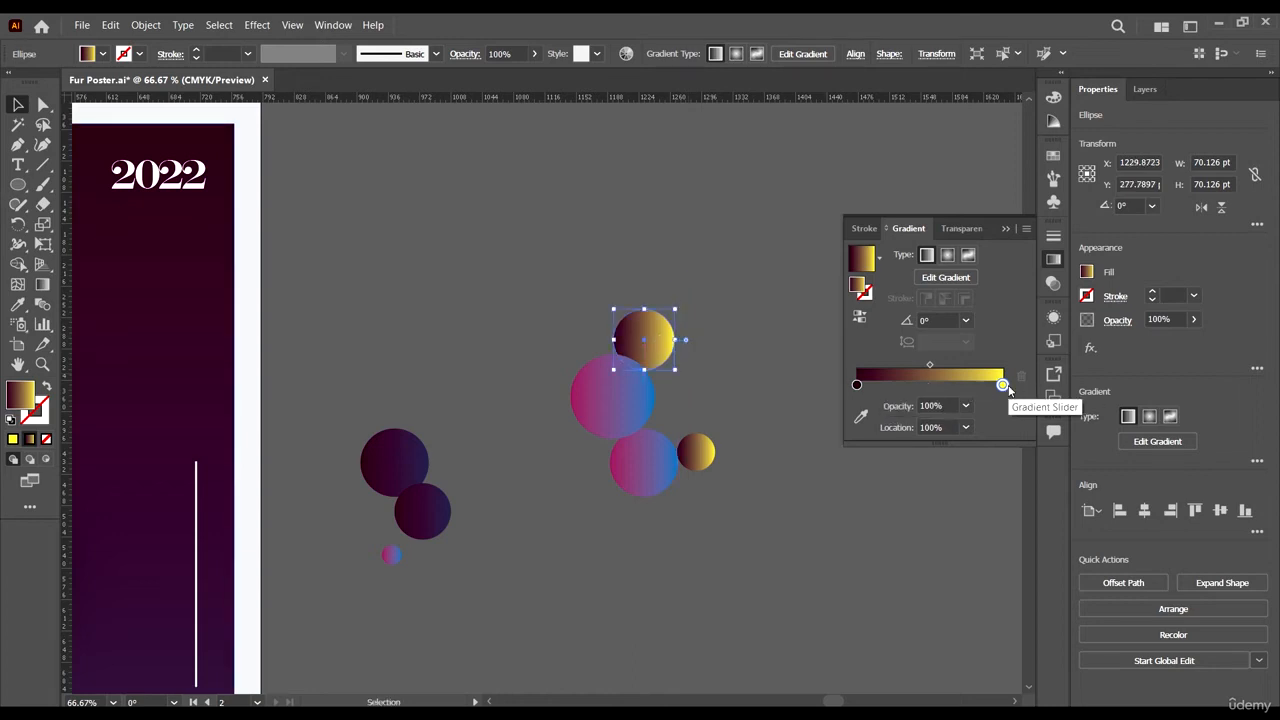
# - Recolour the uppermost circle's linear gradient with a red starting stop and a magenta ending stop
pyautogui.doubleClick(1002, 385)
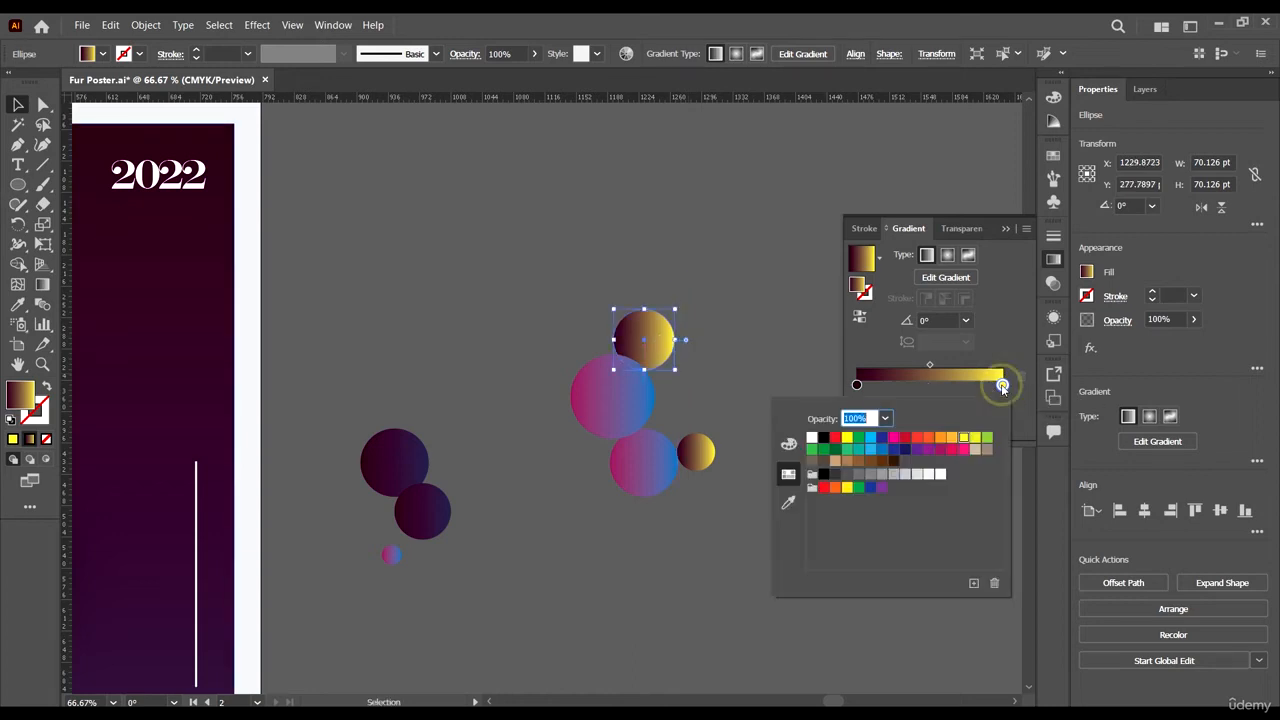
pyautogui.click(942, 451)
pyautogui.click(856, 385)
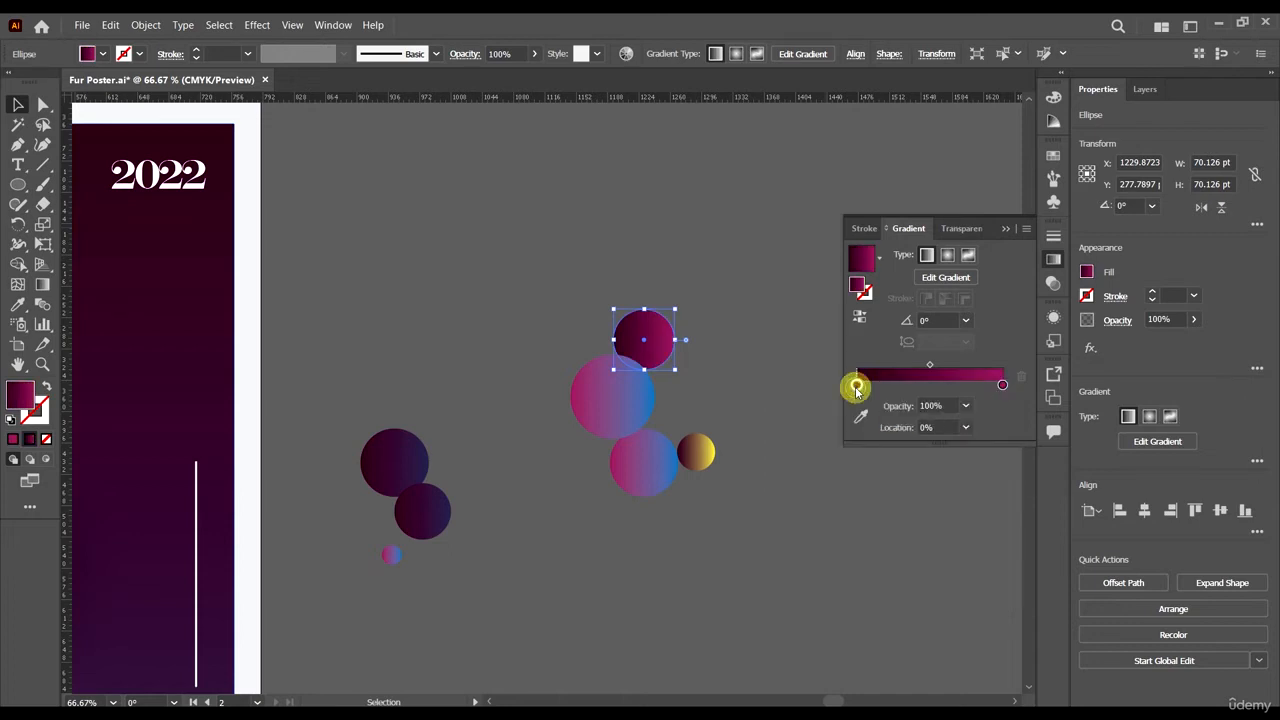
pyautogui.doubleClick(856, 385)
pyautogui.click(874, 437)
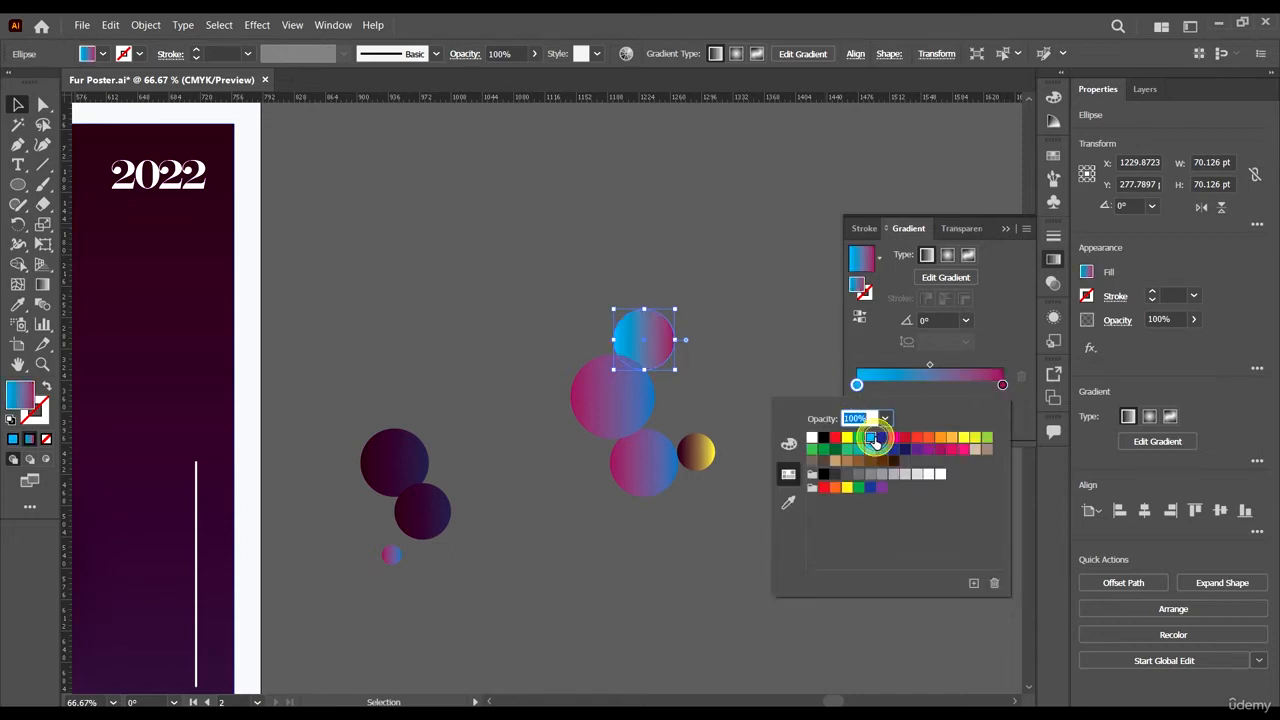
pyautogui.click(917, 438)
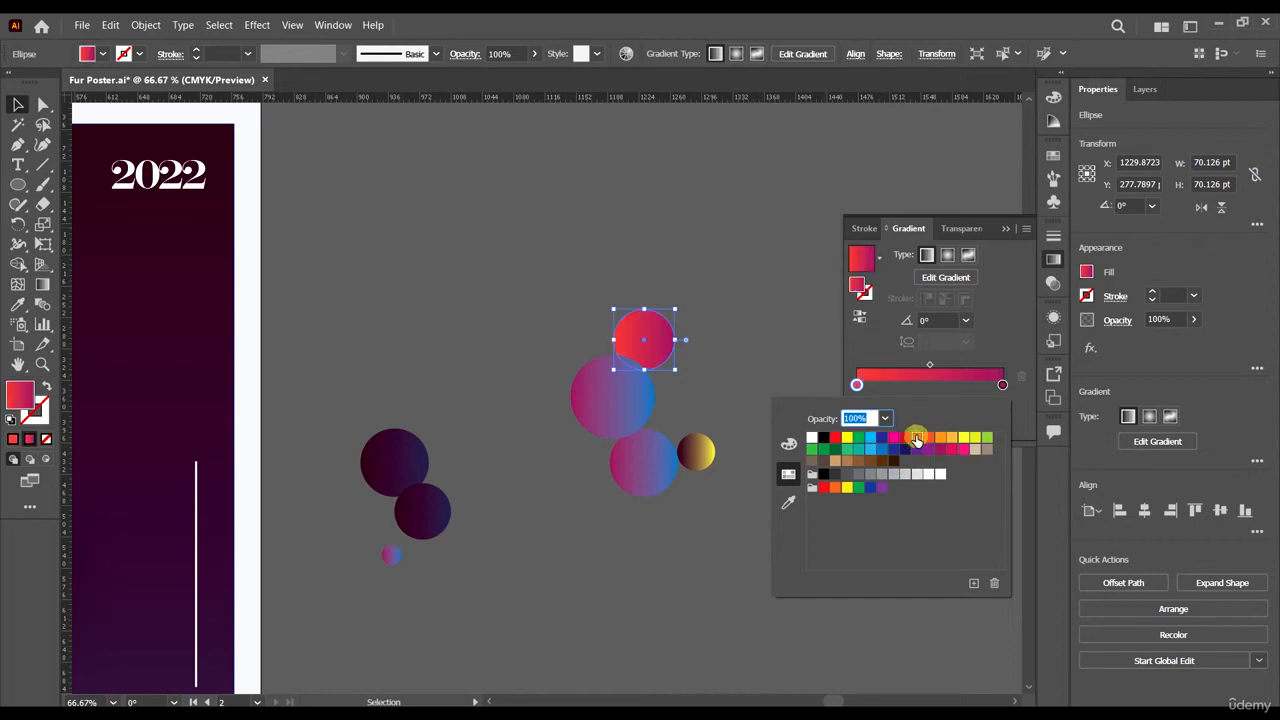
pyautogui.click(18, 106)
pyautogui.click(447, 280)
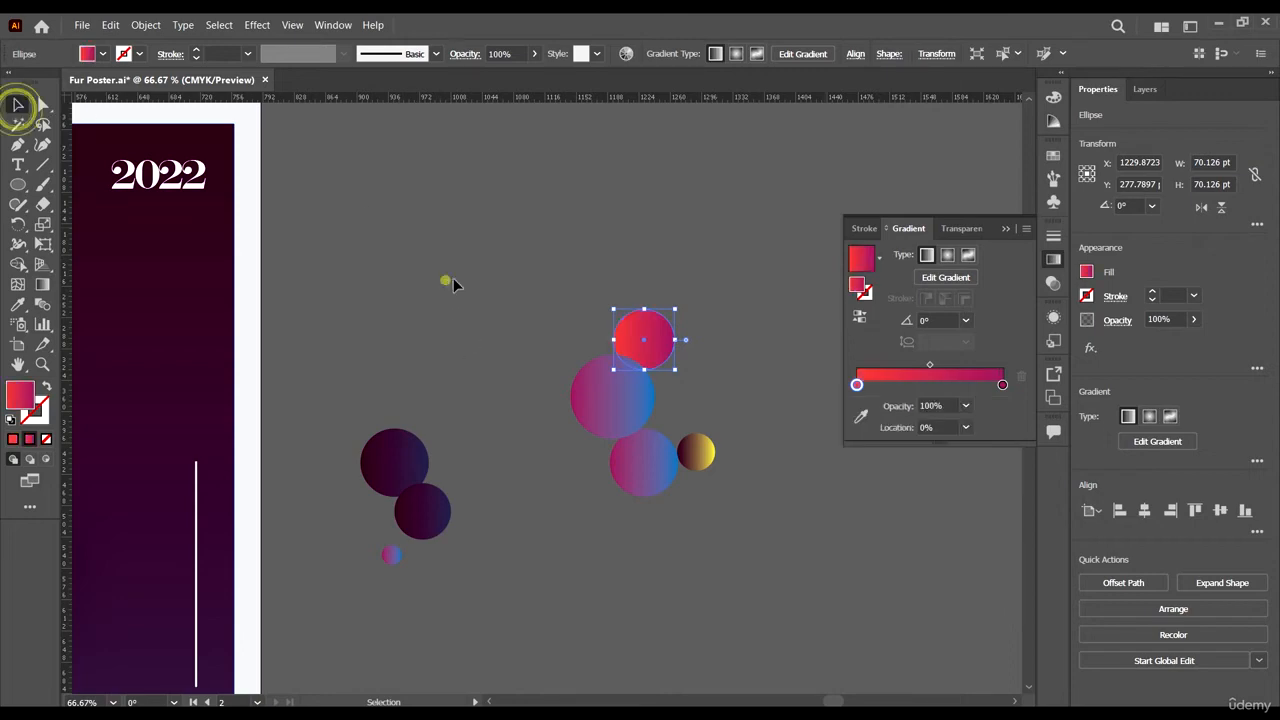
# - Try to combine the two dark circles and the small circle below them into one compound path
pyautogui.scroll(-3, 634, 358)
pyautogui.scroll(2, 643, 442)
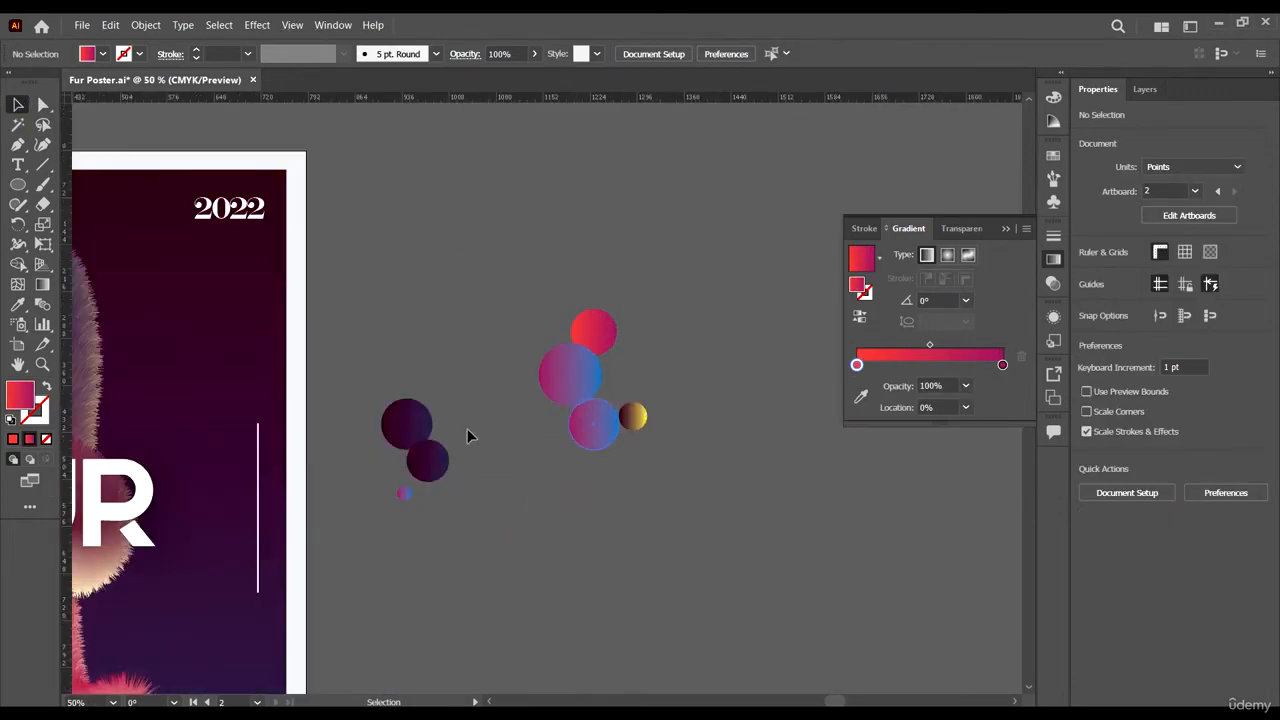
pyautogui.scroll(-2, 603, 369)
pyautogui.scroll(1, 626, 398)
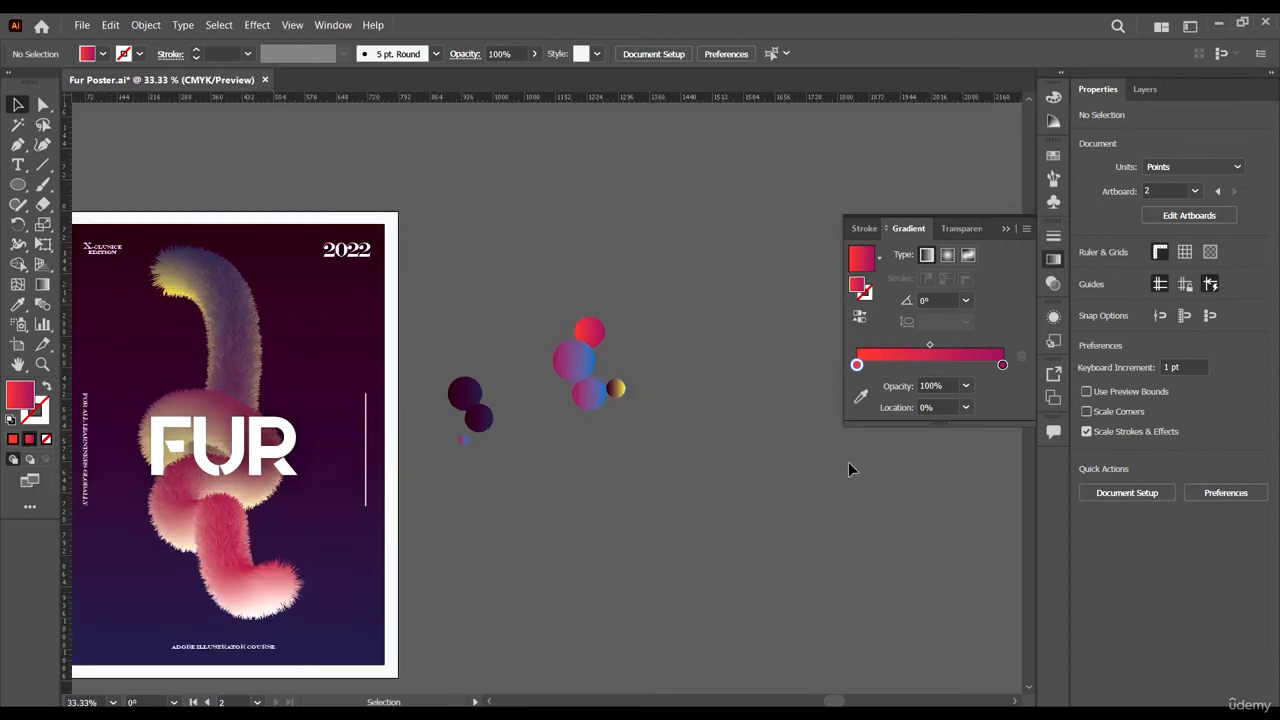
pyautogui.moveTo(614, 380); pyautogui.dragTo(534, 364)
pyautogui.moveTo(421, 448); pyautogui.dragTo(374, 355)
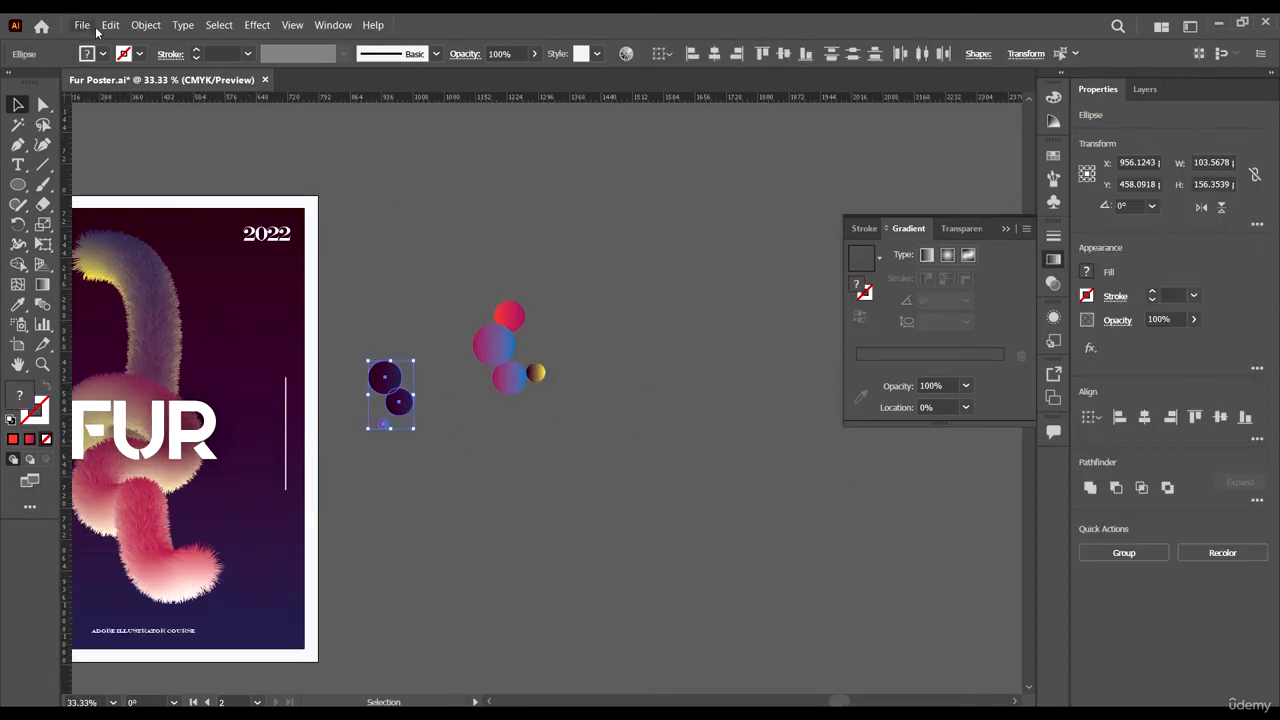
pyautogui.click(148, 24)
pyautogui.moveTo(266, 551)
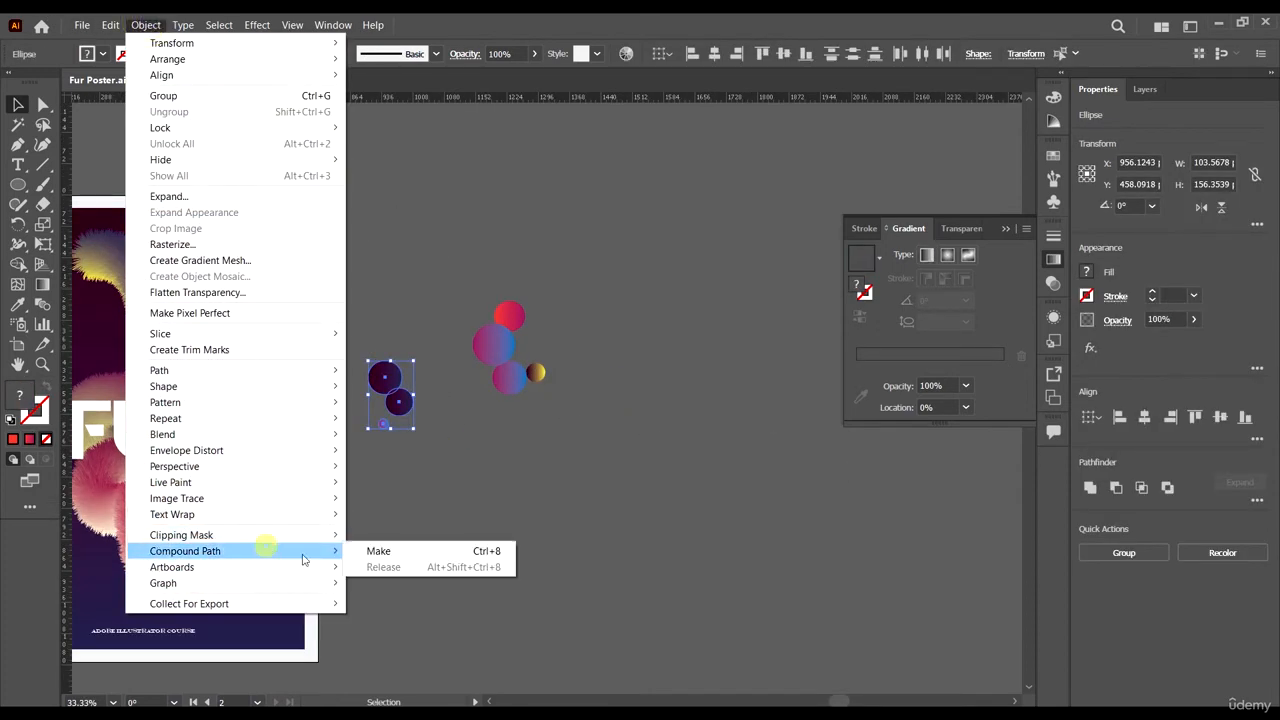
pyautogui.click(378, 551)
pyautogui.click(473, 495)
pyautogui.scroll(5, 395, 390)
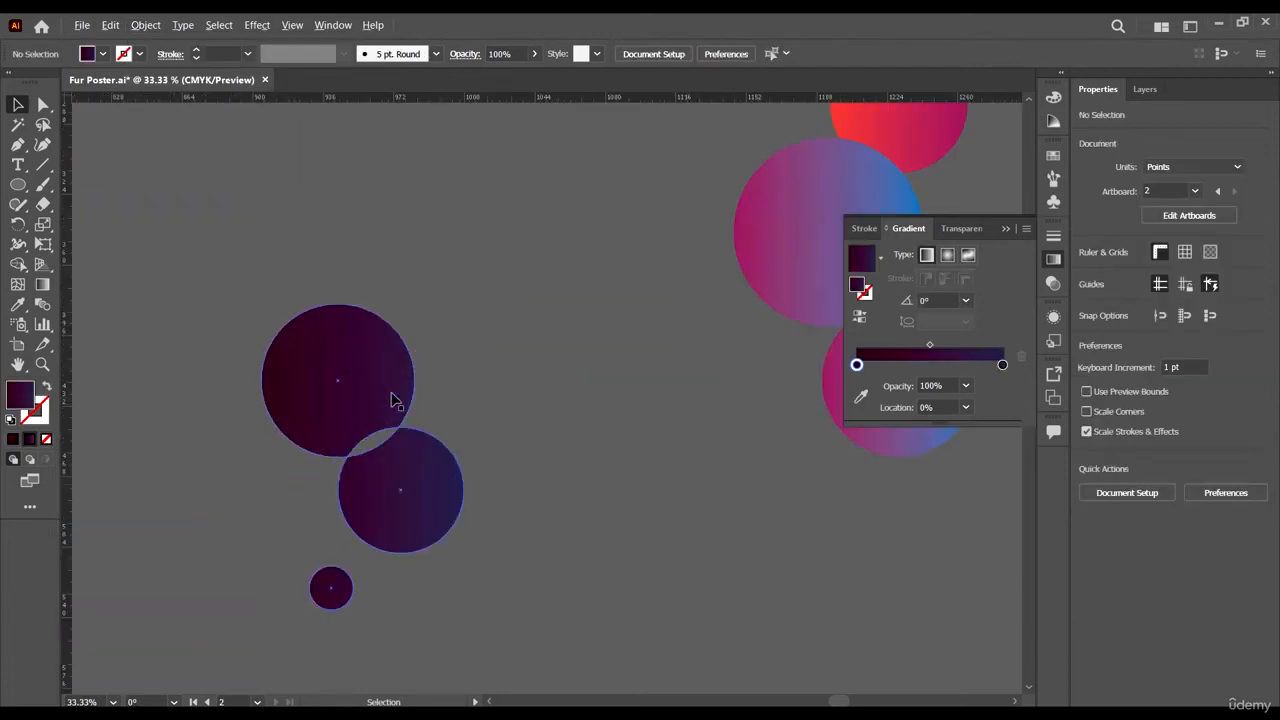
pyautogui.click(471, 440)
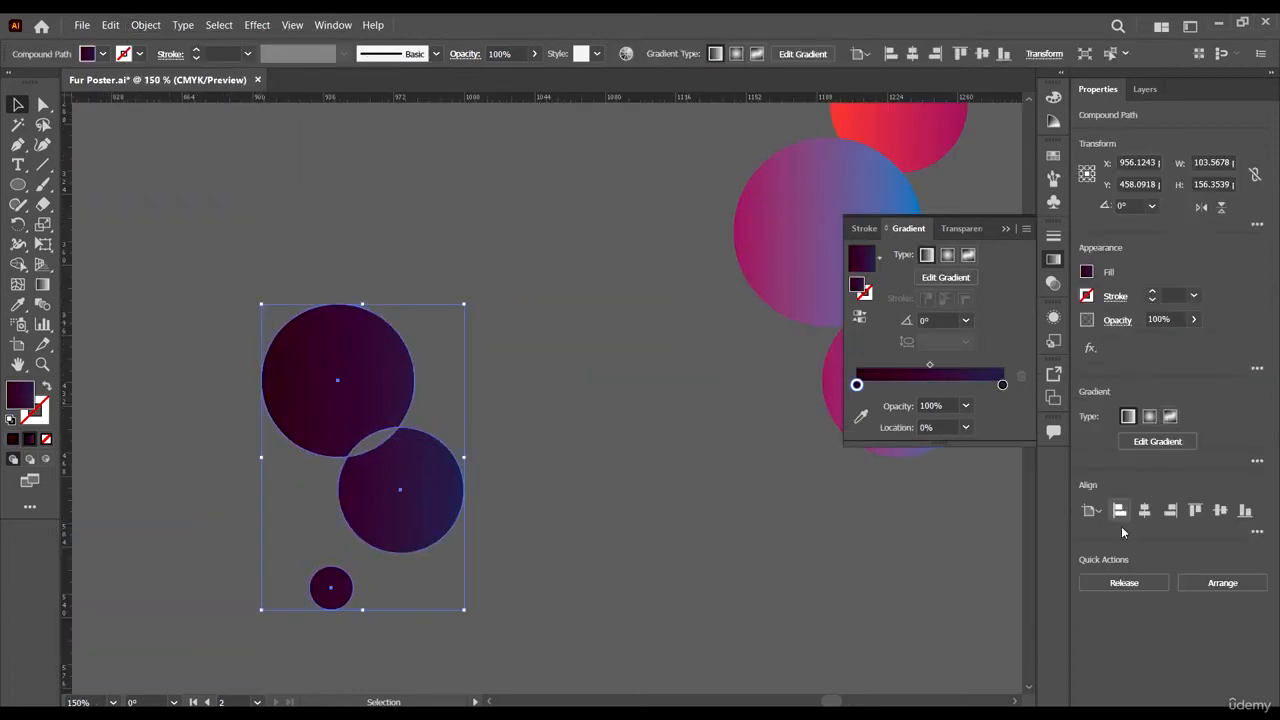
# - Undo the compound path made from the two dark circles and the small circle
pyautogui.click(758, 544)
pyautogui.hotkey('ctrl', 'z')
pyautogui.click(663, 474)
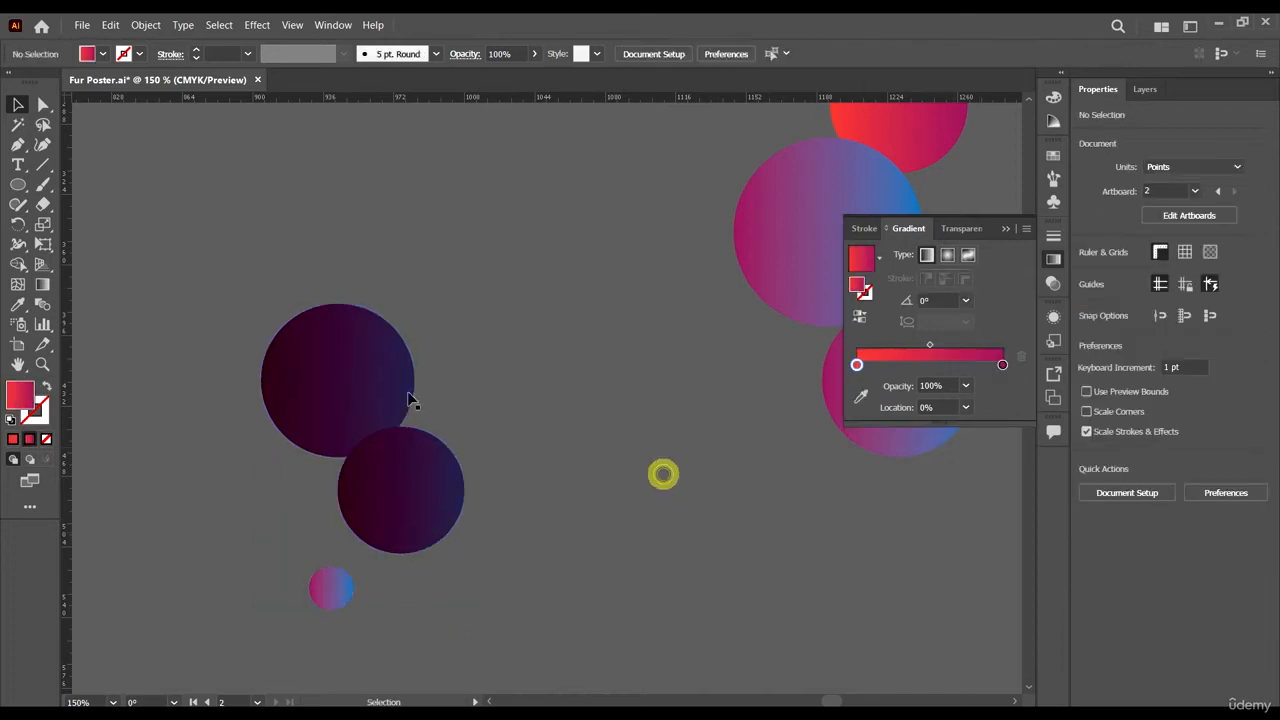
# - Unite the two overlapping dark circles into one shape and combine it with the small circle below as a compound path
pyautogui.moveTo(466, 372); pyautogui.dragTo(385, 468)
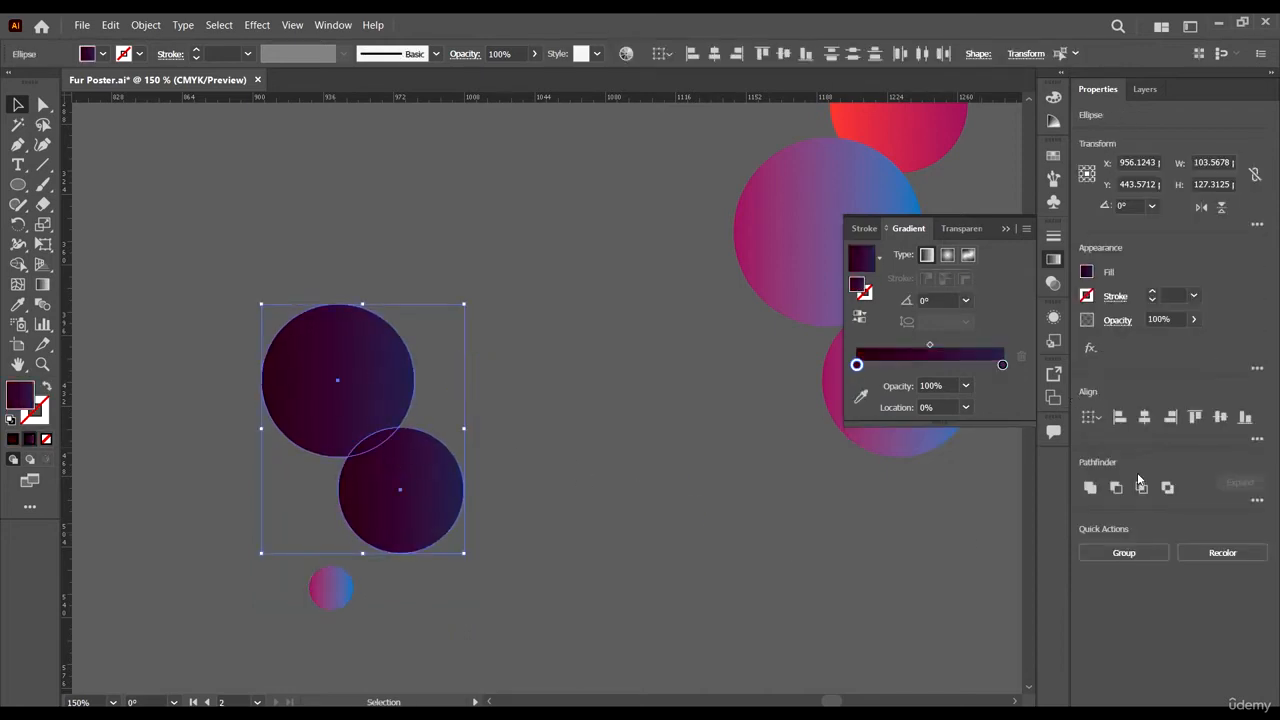
pyautogui.click(1086, 488)
pyautogui.keyDown('shift'); pyautogui.click(330, 598); pyautogui.keyUp('shift')
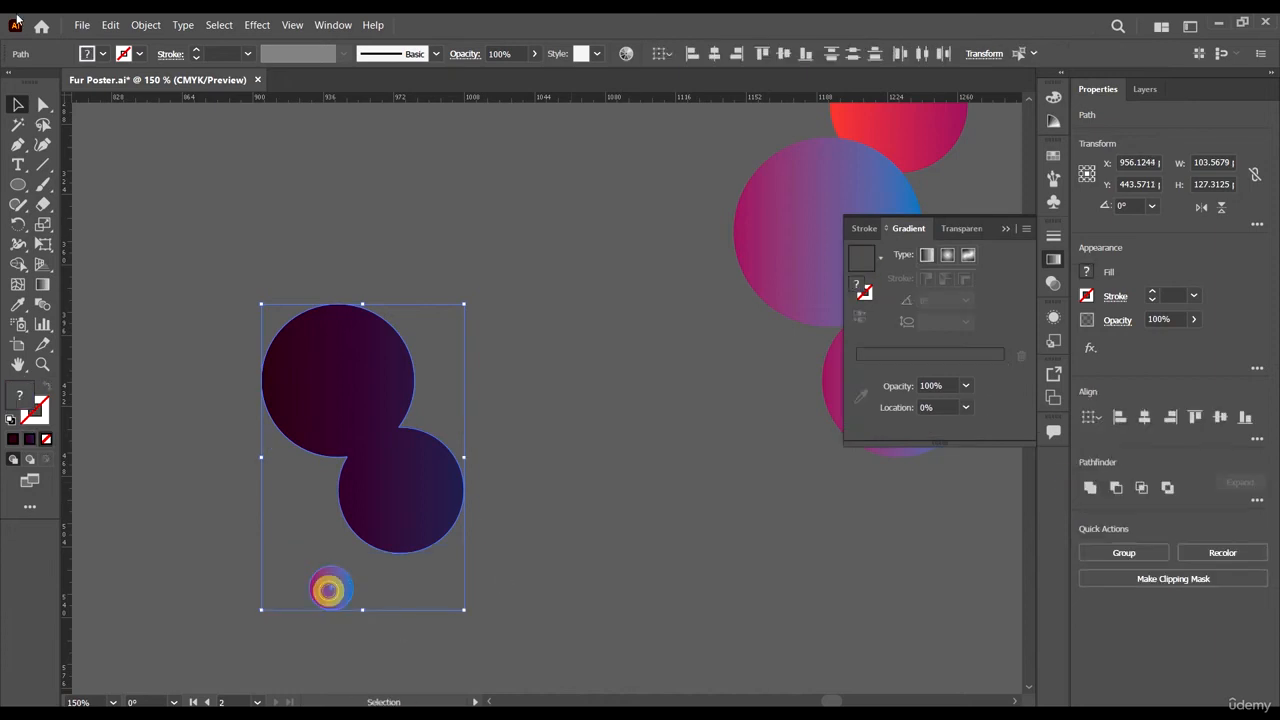
pyautogui.click(145, 25)
pyautogui.moveTo(222, 550)
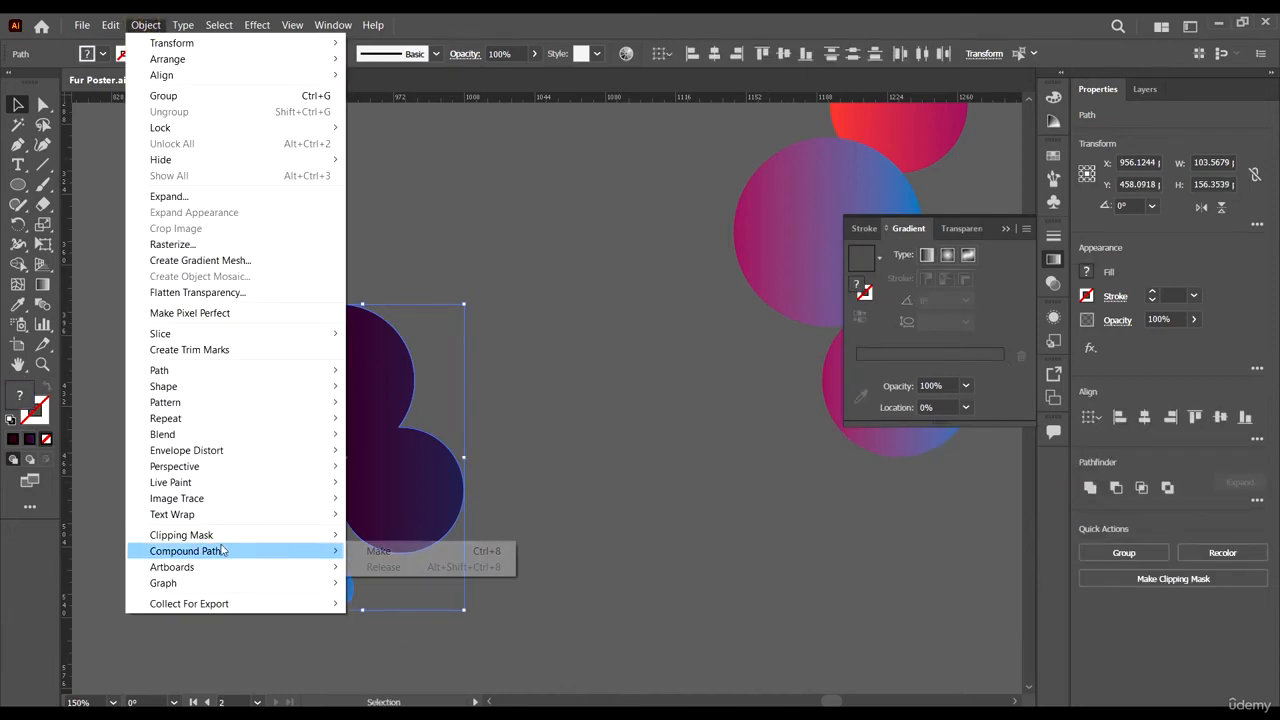
pyautogui.click(380, 551)
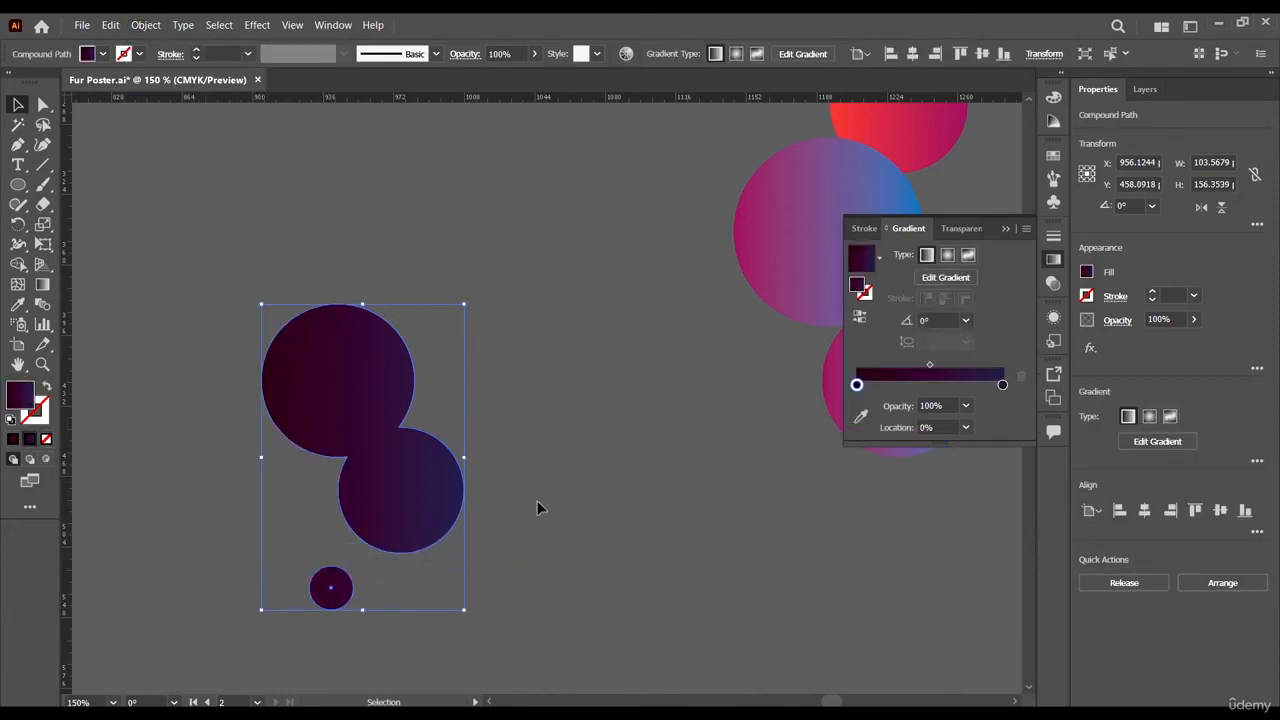
pyautogui.scroll(-4, 439, 477)
pyautogui.scroll(2, 539, 482)
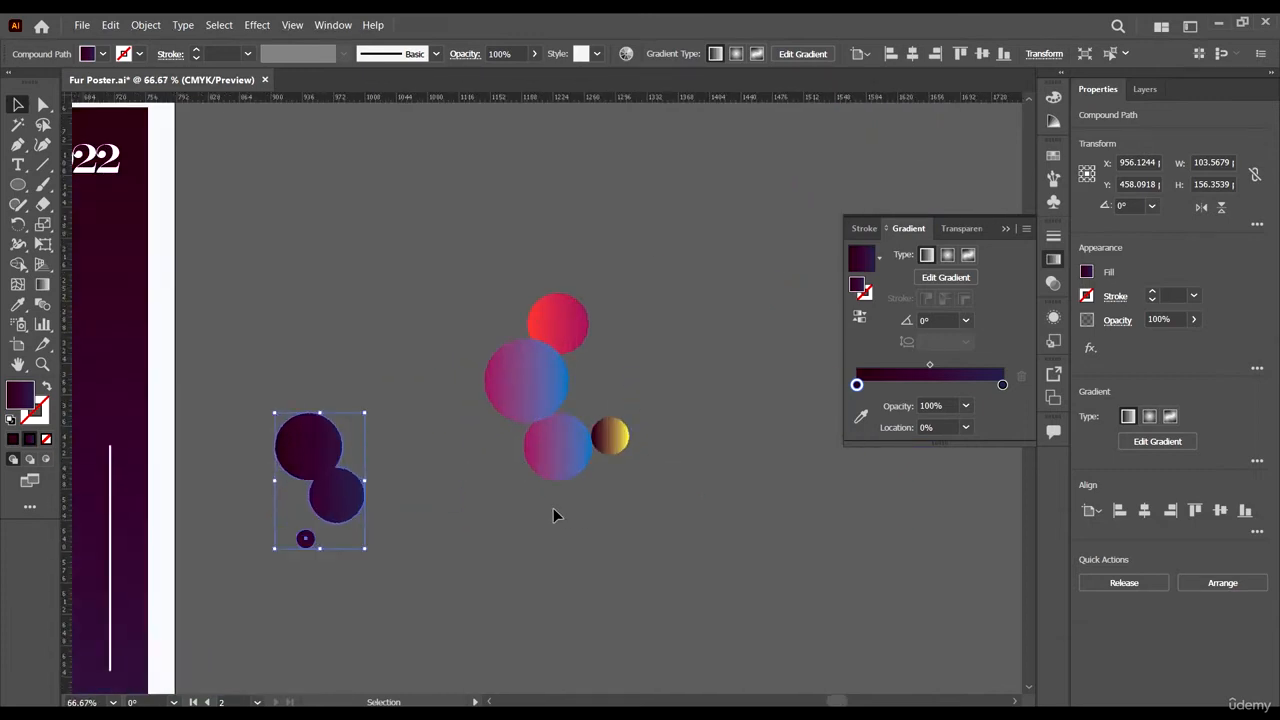
pyautogui.click(437, 508)
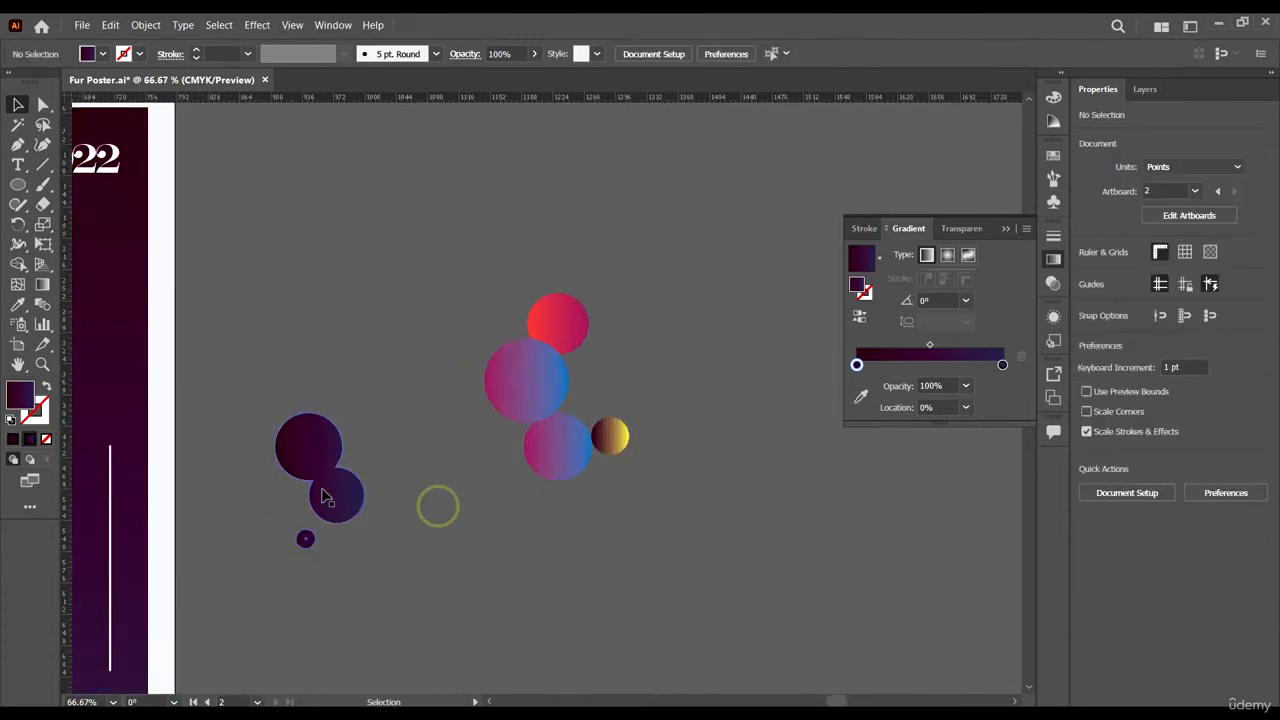
pyautogui.click(331, 494)
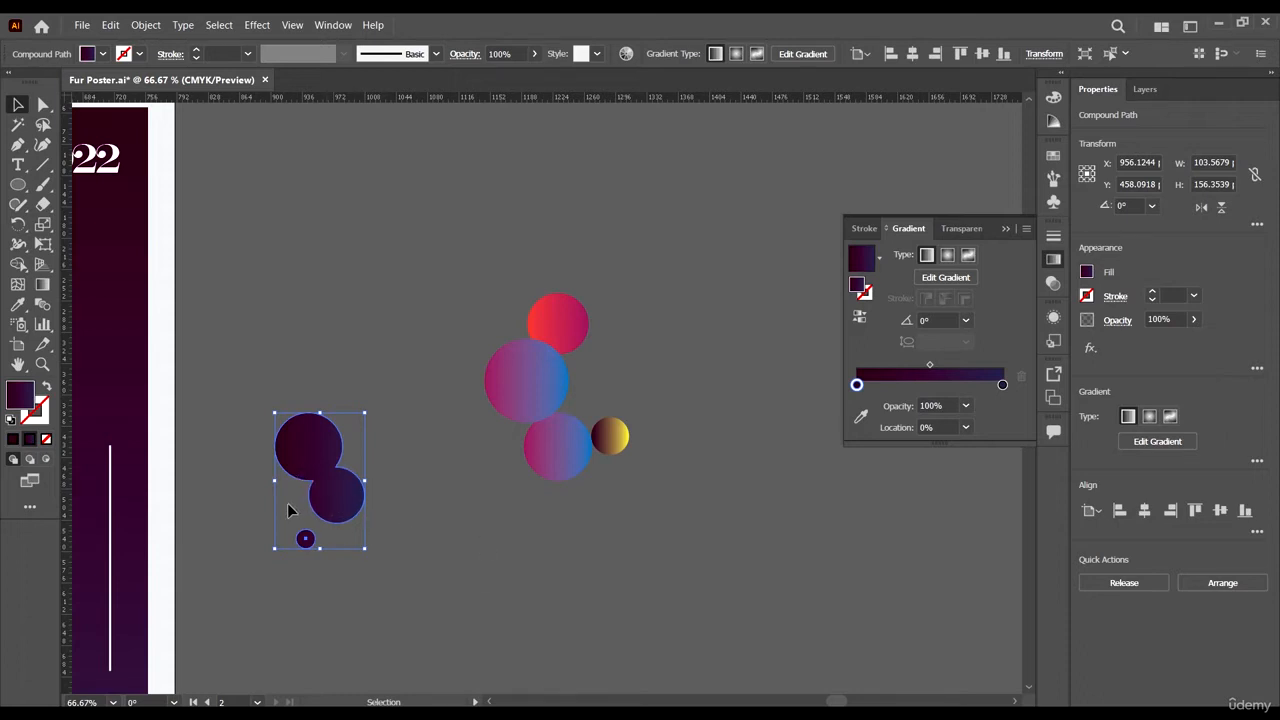
pyautogui.hscroll(2, 631, 510)
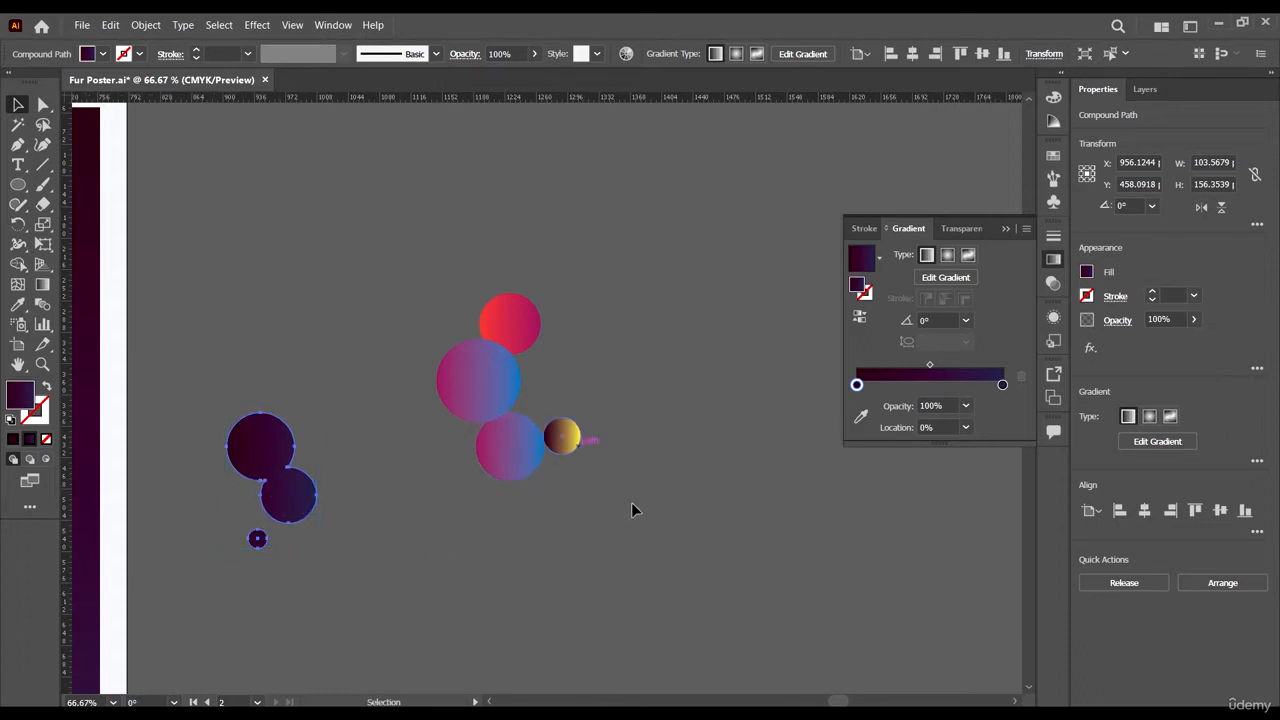
pyautogui.moveTo(409, 248); pyautogui.dragTo(600, 460)
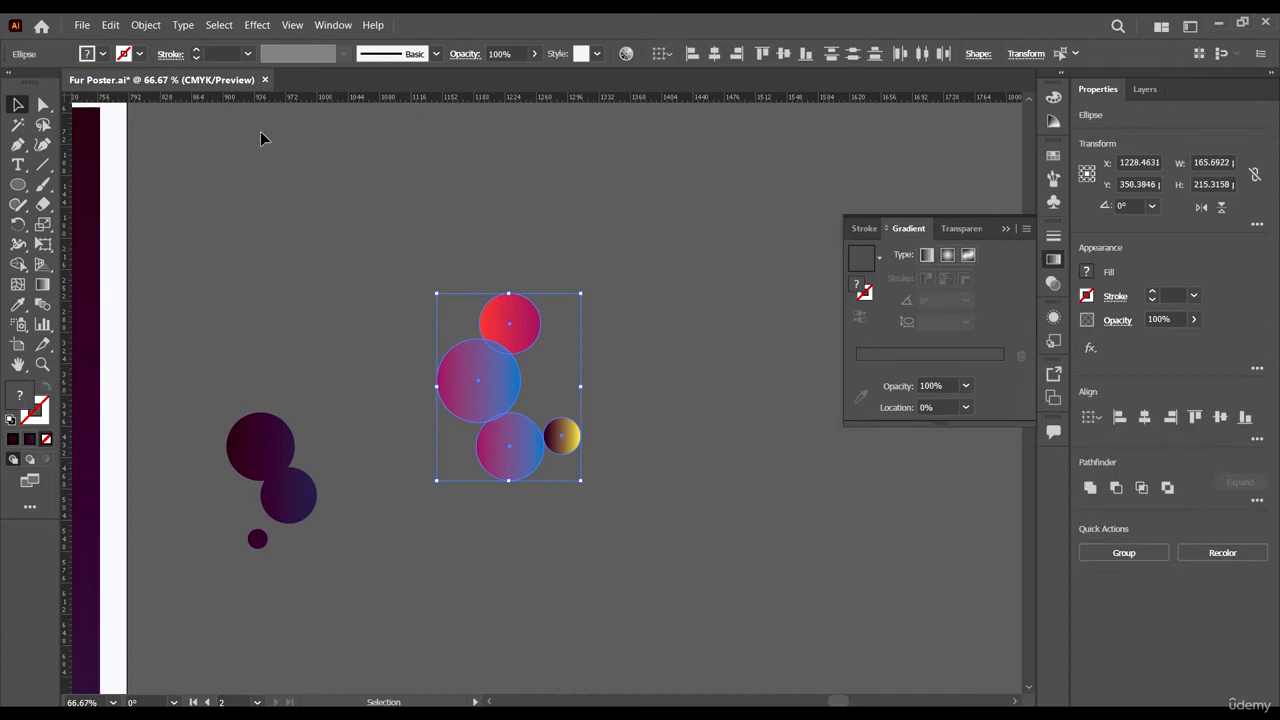
pyautogui.click(603, 348)
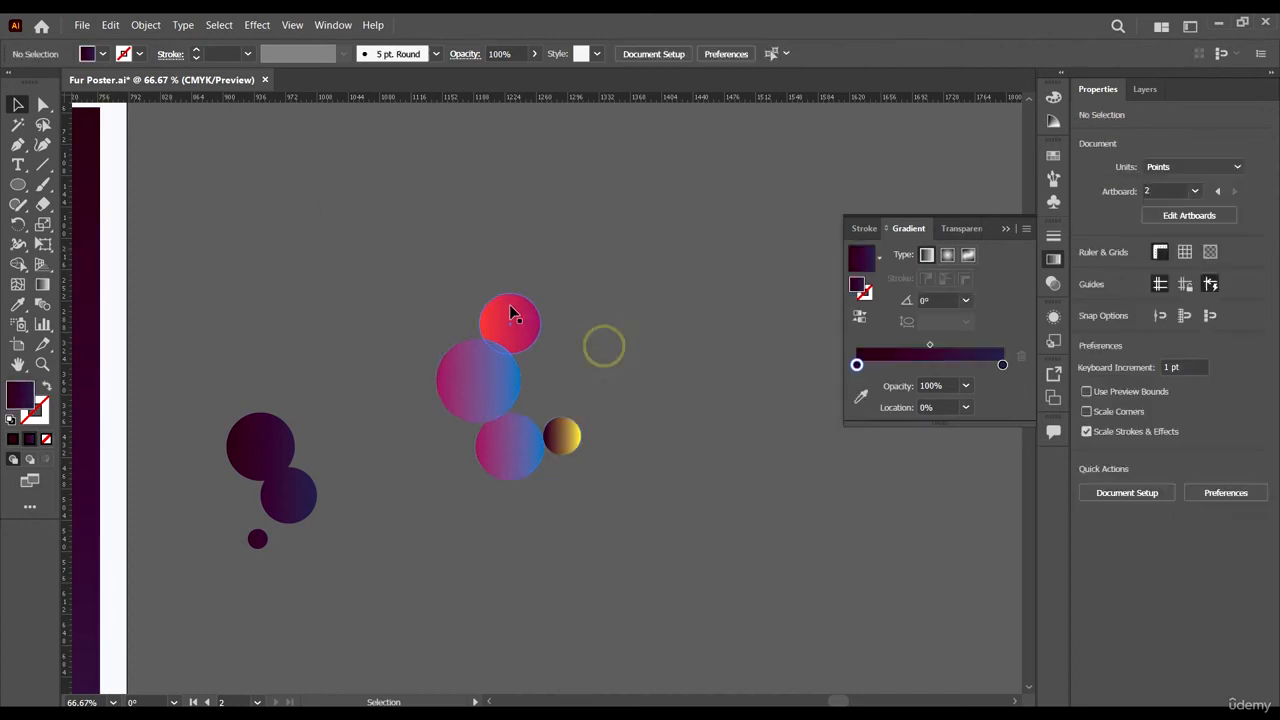
# - Apply the uppermost circle's red-to-magenta gradient to the dark compound path with the Eyedropper tool
pyautogui.click(279, 457)
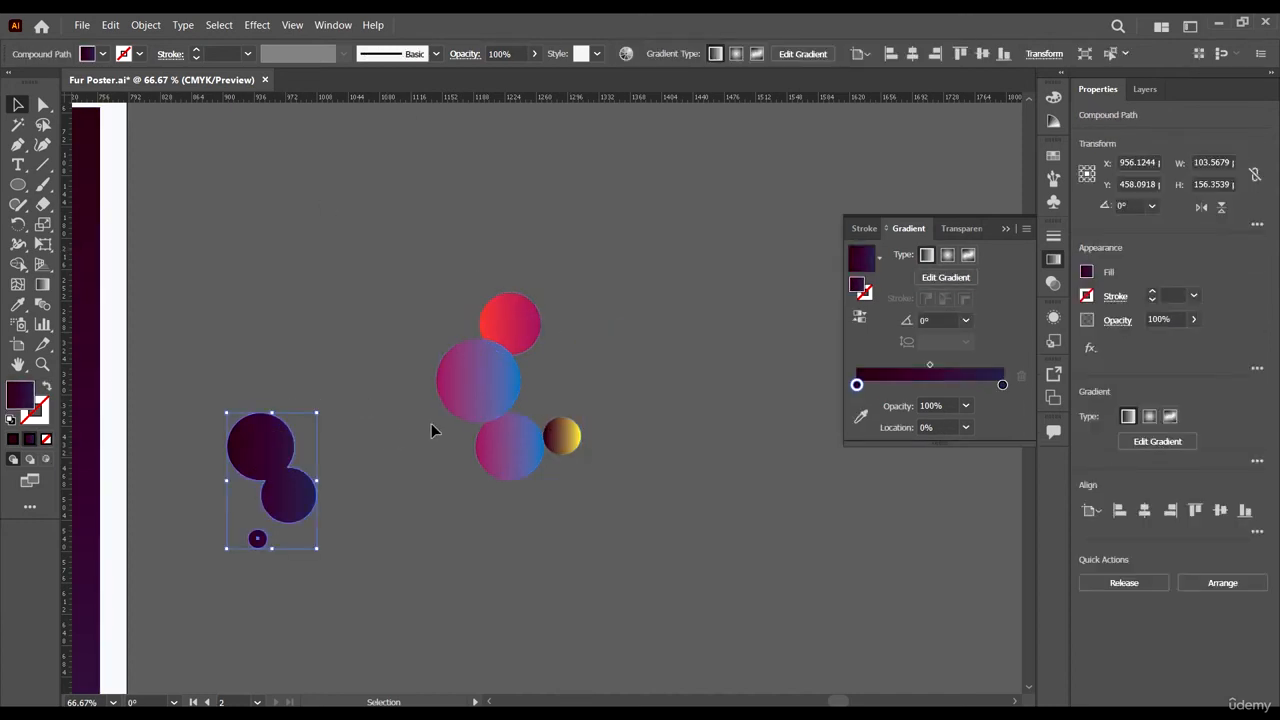
pyautogui.press('i')
pyautogui.click(516, 316)
pyautogui.press('v')
pyautogui.click(624, 458)
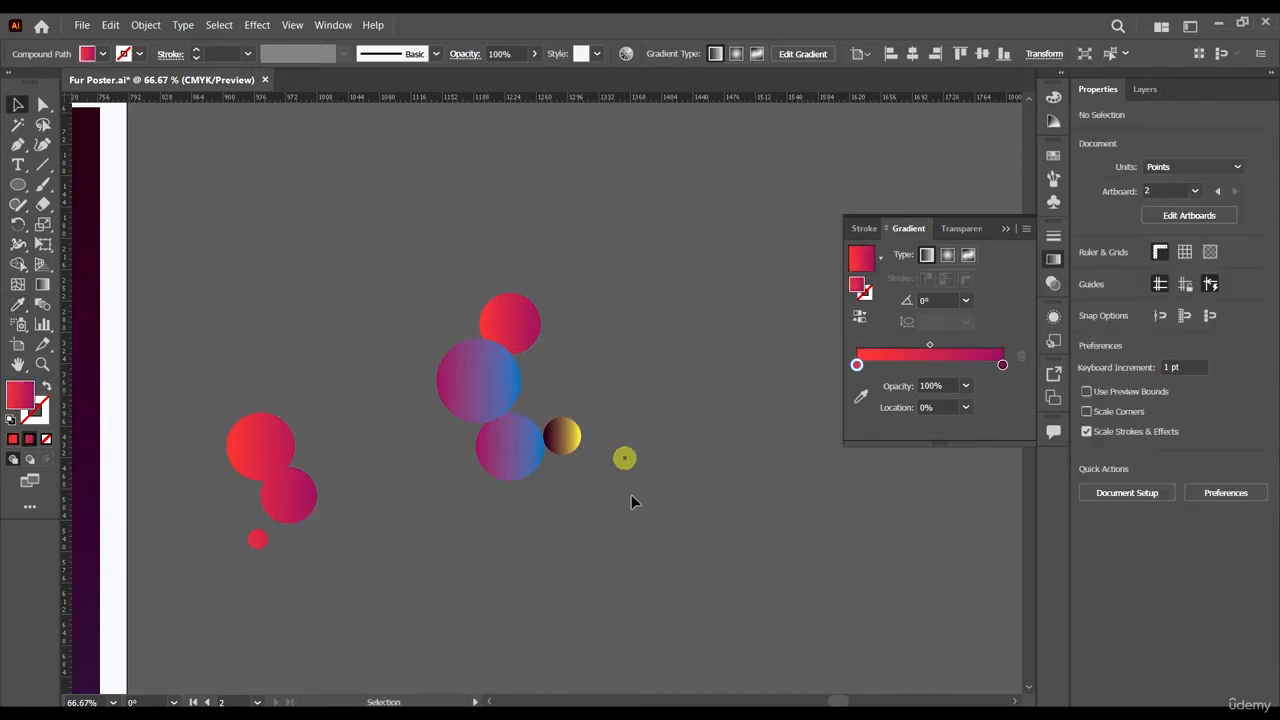
# - Unite the red, two purple-blue and small yellow circles into one shape and move it farther right of the red compound path
pyautogui.moveTo(631, 496); pyautogui.dragTo(468, 297)
pyautogui.click(163, 26)
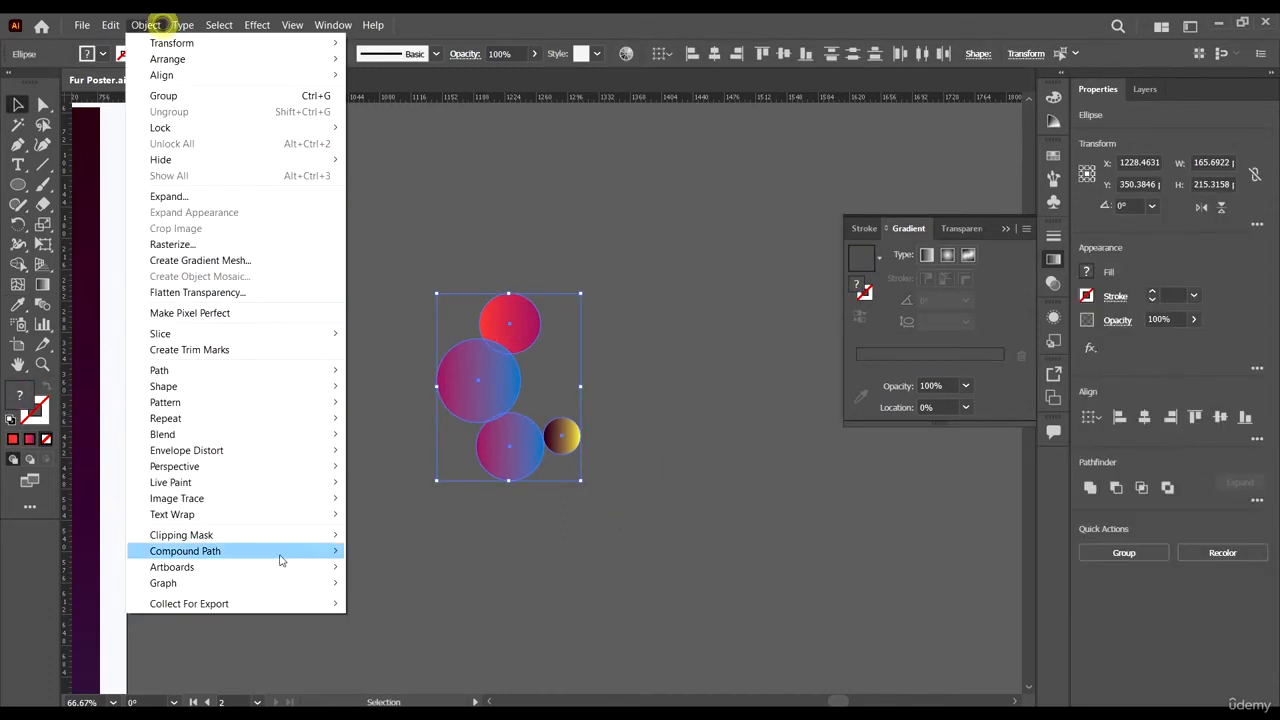
pyautogui.click(1184, 372)
pyautogui.click(1090, 487)
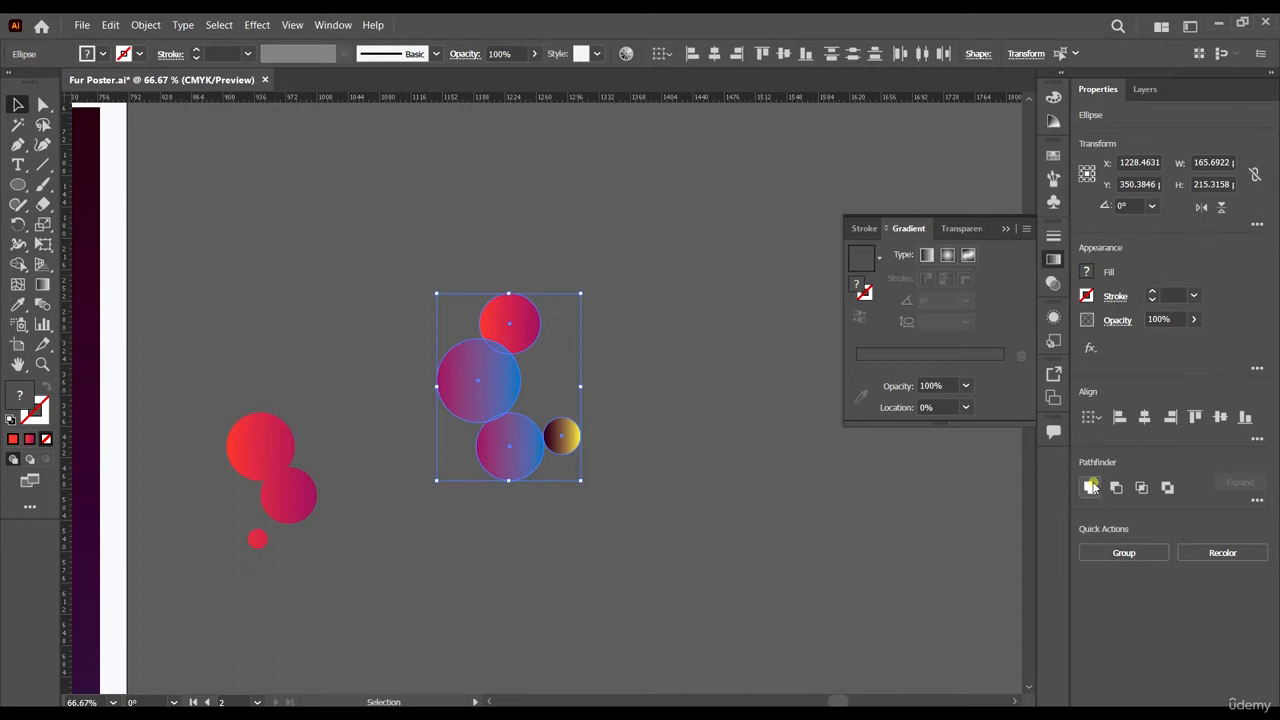
pyautogui.click(733, 468)
pyautogui.scroll(-2, 710, 506)
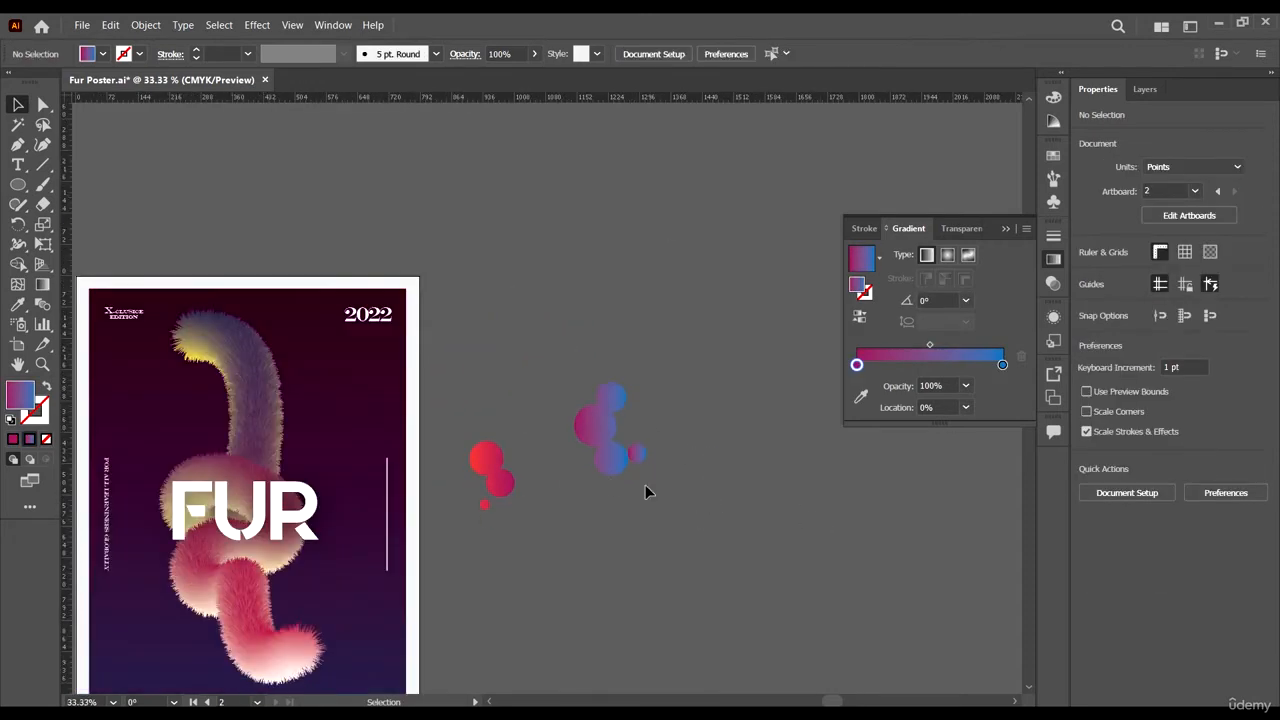
pyautogui.moveTo(620, 451); pyautogui.dragTo(780, 472)
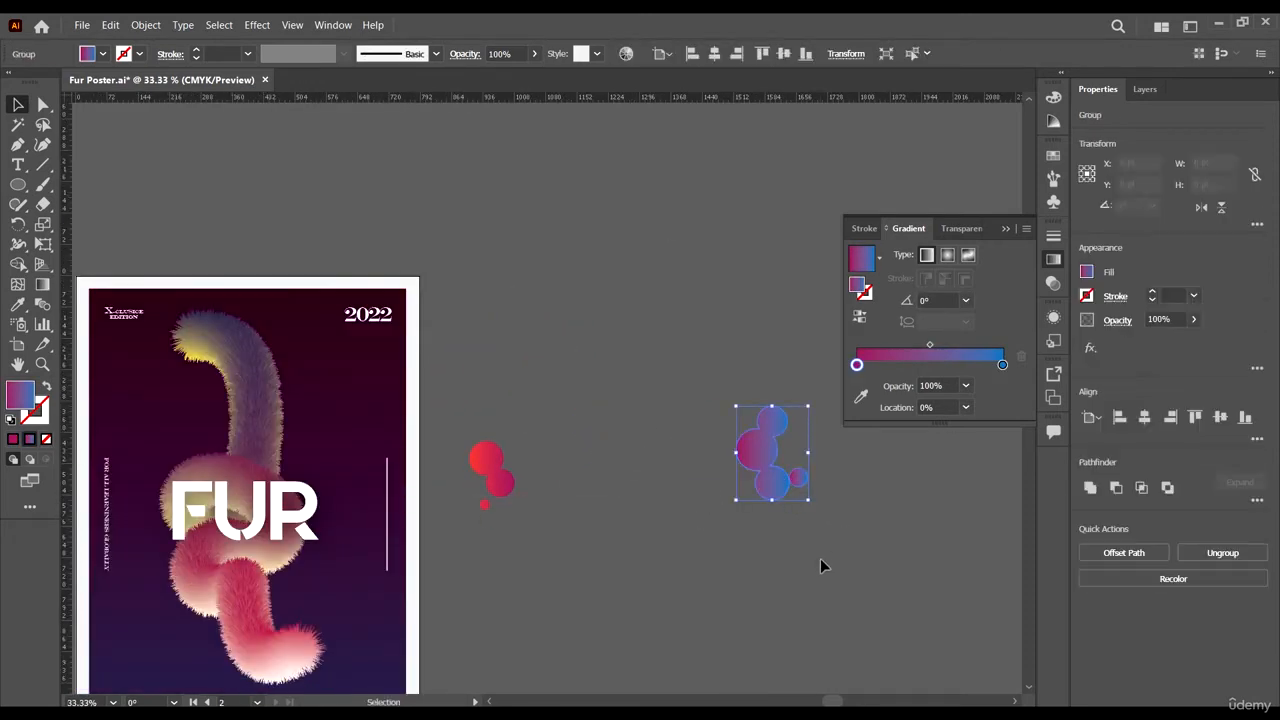
# - Blend the red compound path with the united purple-blue shape and set the blend spacing to 400 specified steps
pyautogui.click(43, 304)
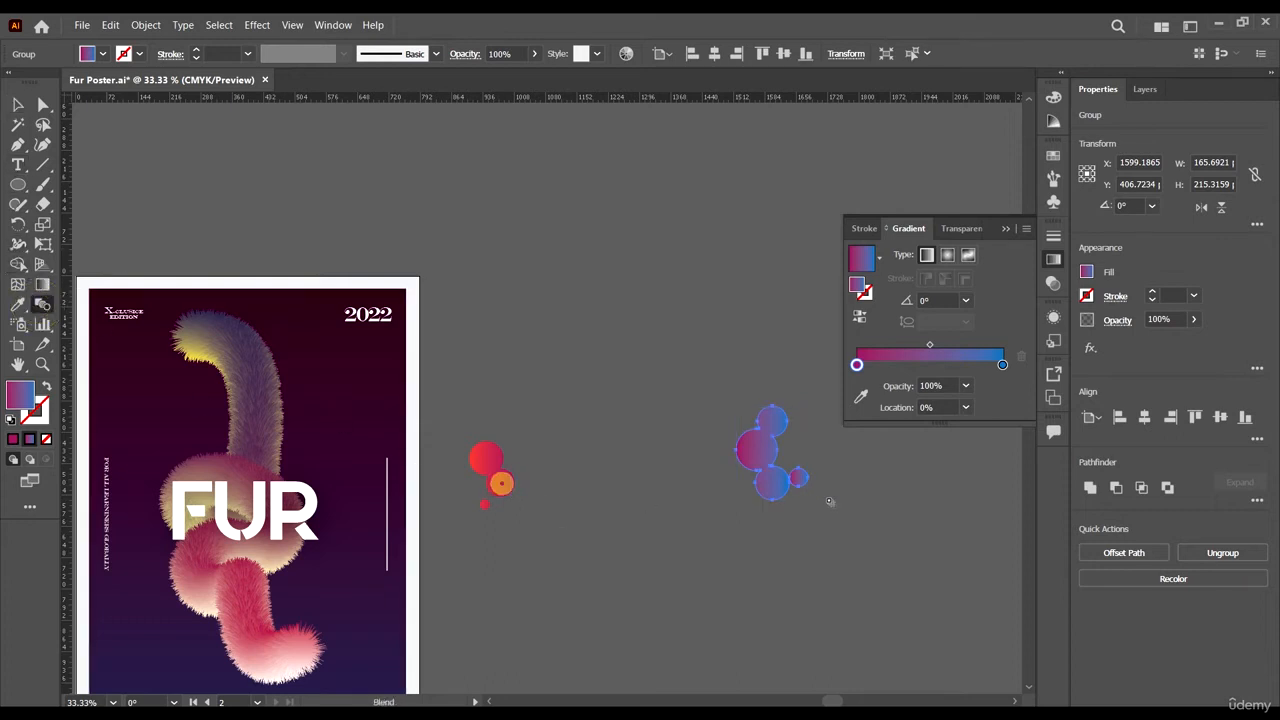
pyautogui.click(760, 448)
pyautogui.click(16, 104)
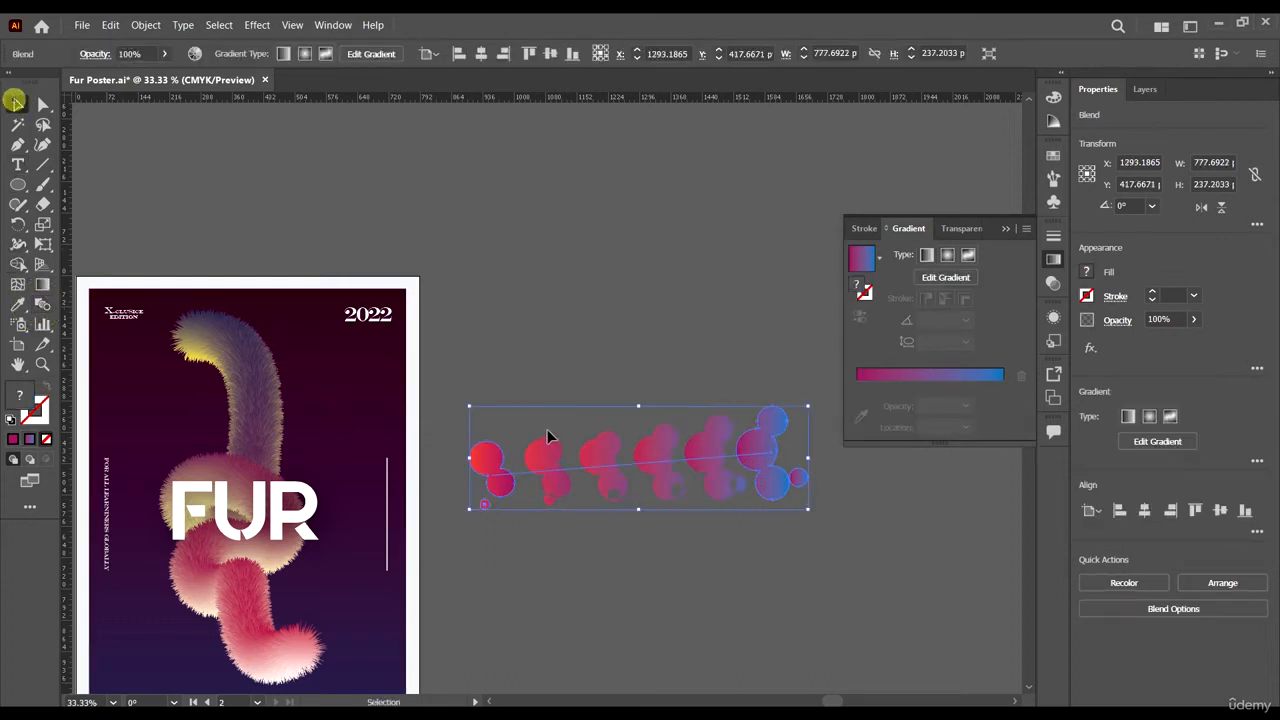
pyautogui.doubleClick(43, 300)
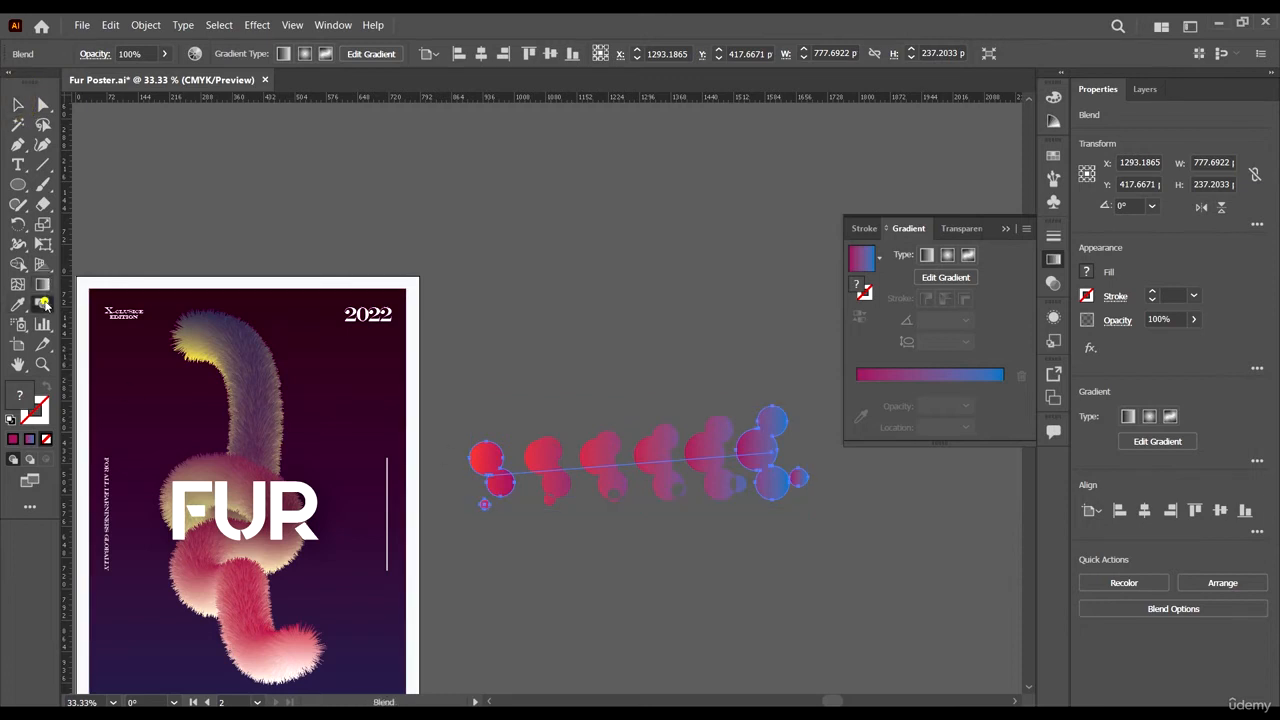
pyautogui.click(805, 192)
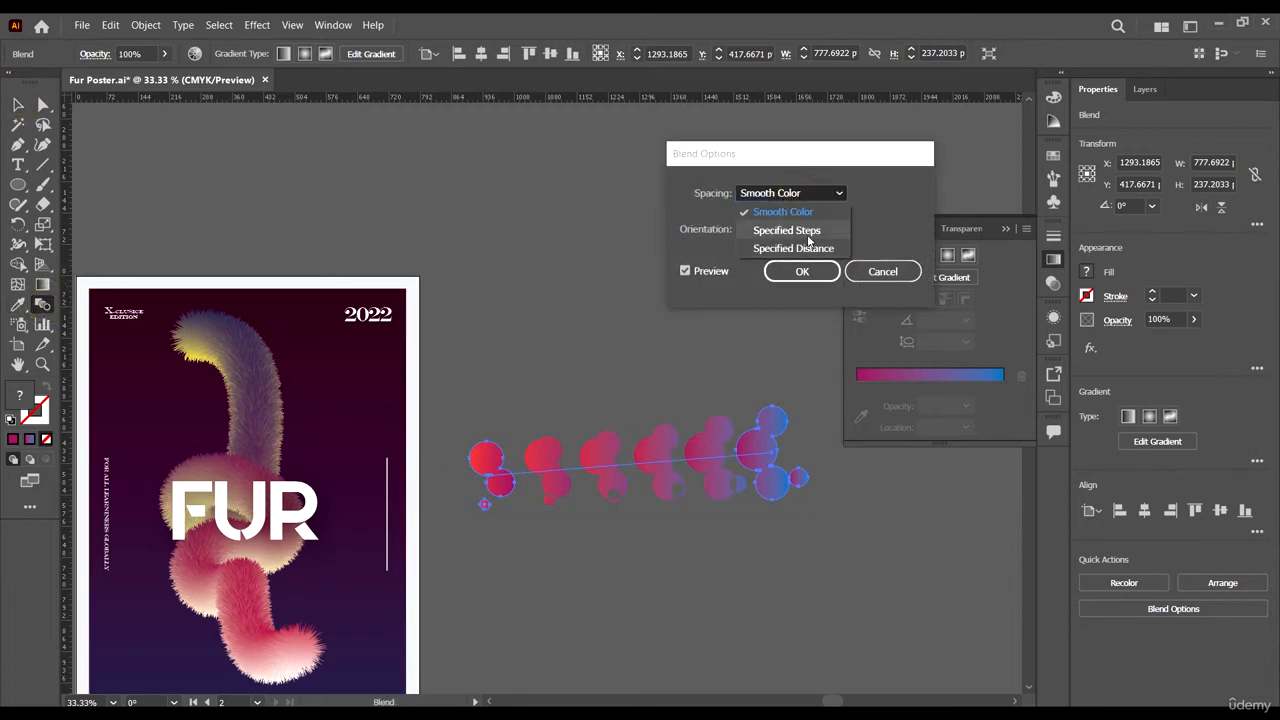
pyautogui.click(808, 233)
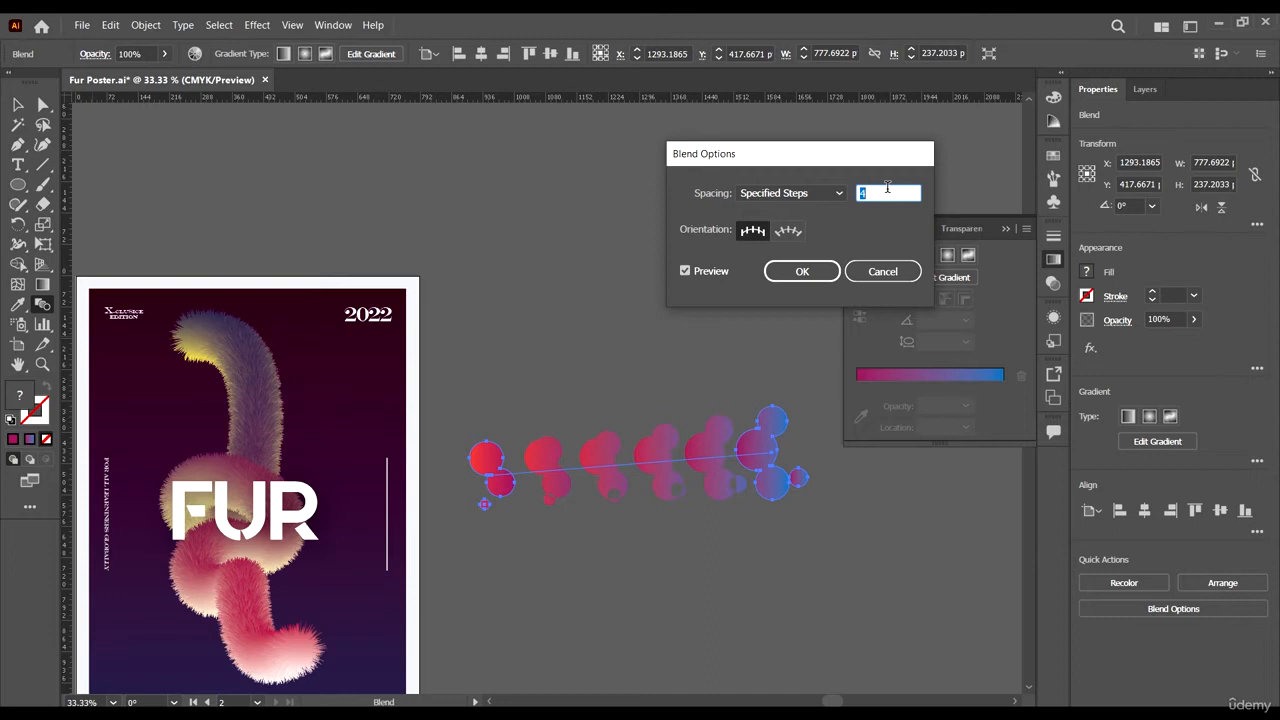
pyautogui.click(802, 271)
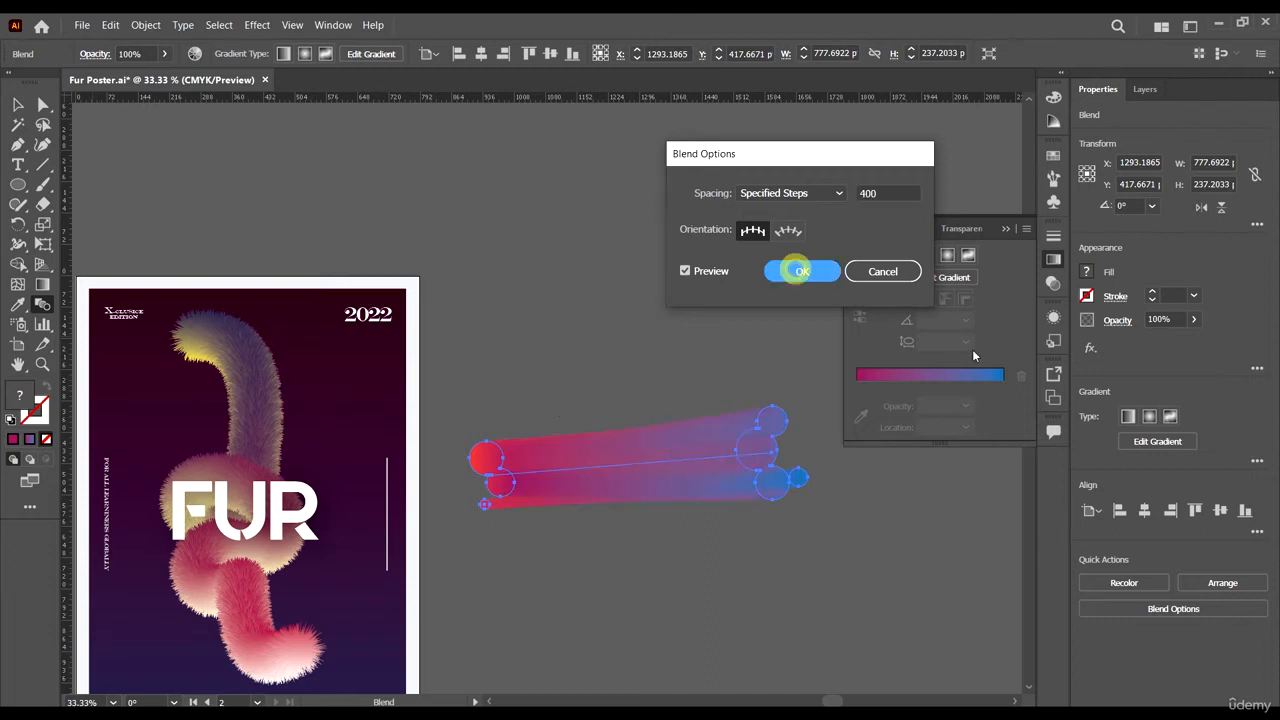
pyautogui.click(17, 105)
# - Move the red-to-blue gradient blend into the empty space above the second poster
pyautogui.scroll(-2, 282, 303)
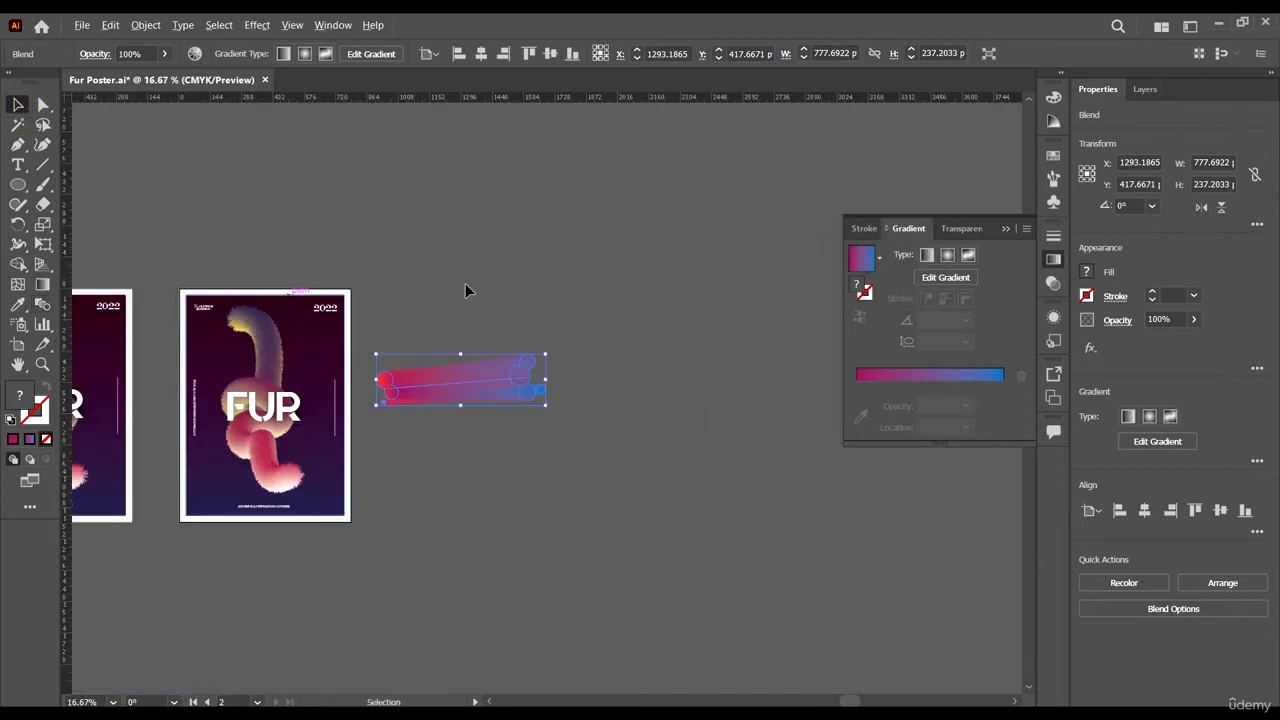
pyautogui.click(455, 260)
pyautogui.moveTo(459, 380); pyautogui.dragTo(291, 204)
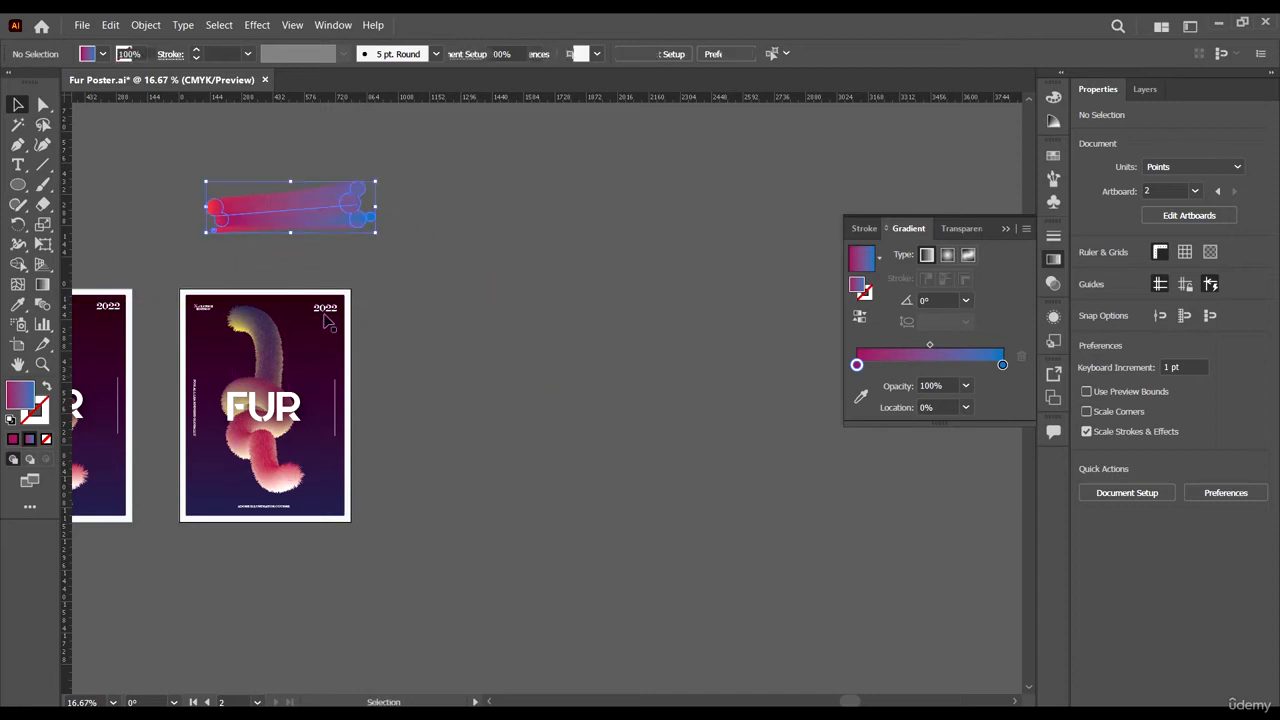
# - Duplicate the second artboard with its Fur poster artwork, placing the copy directly to its right
pyautogui.scroll(2, 242, 285)
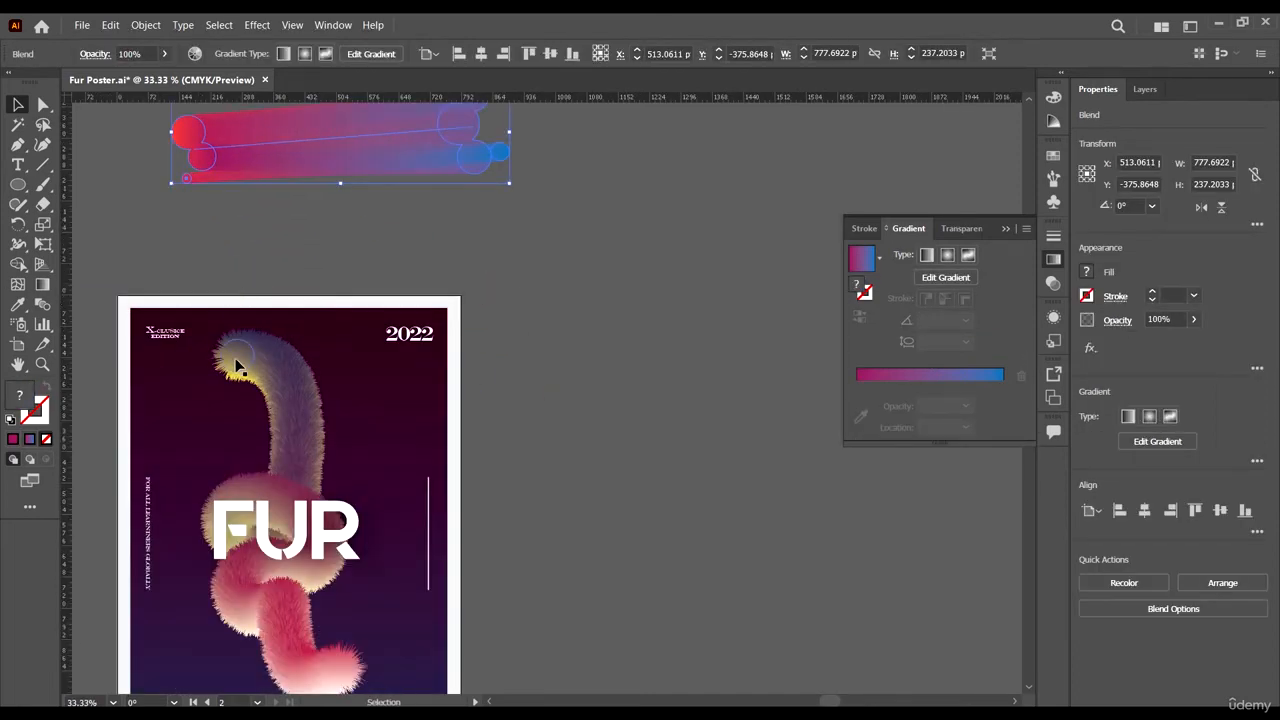
pyautogui.press('o')
pyautogui.scroll(-2, 190, 300)
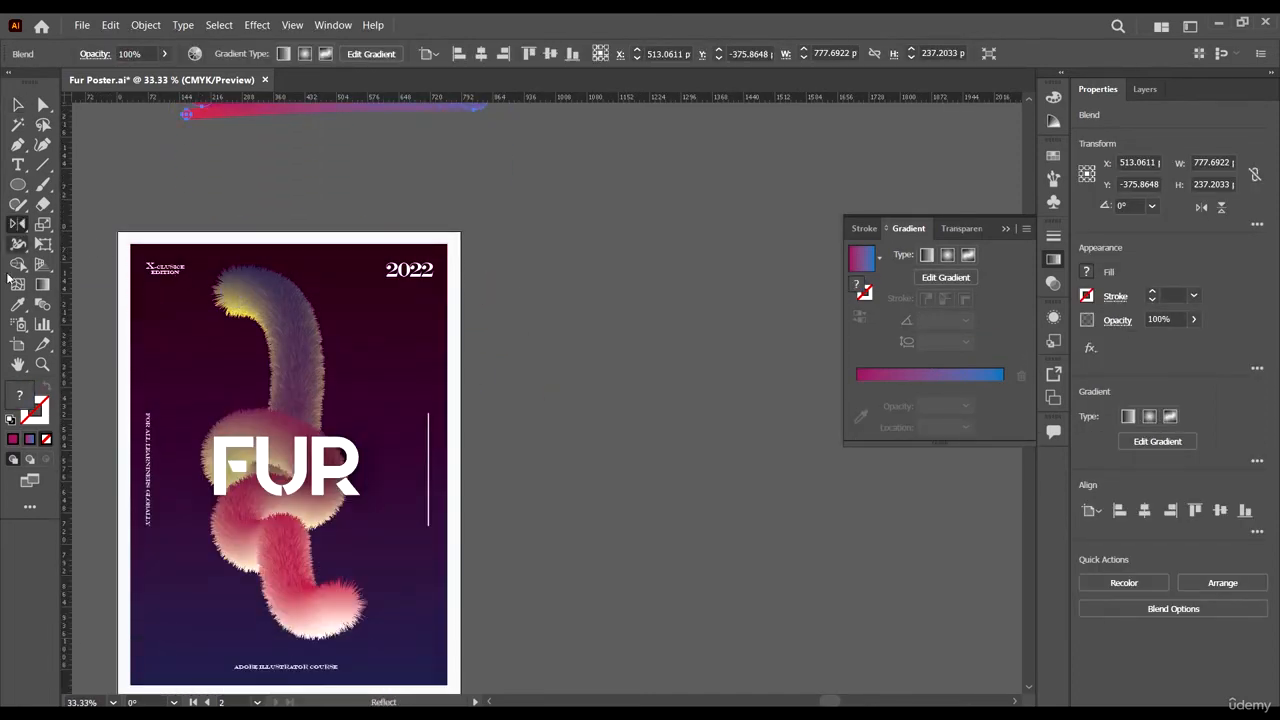
pyautogui.click(17, 346)
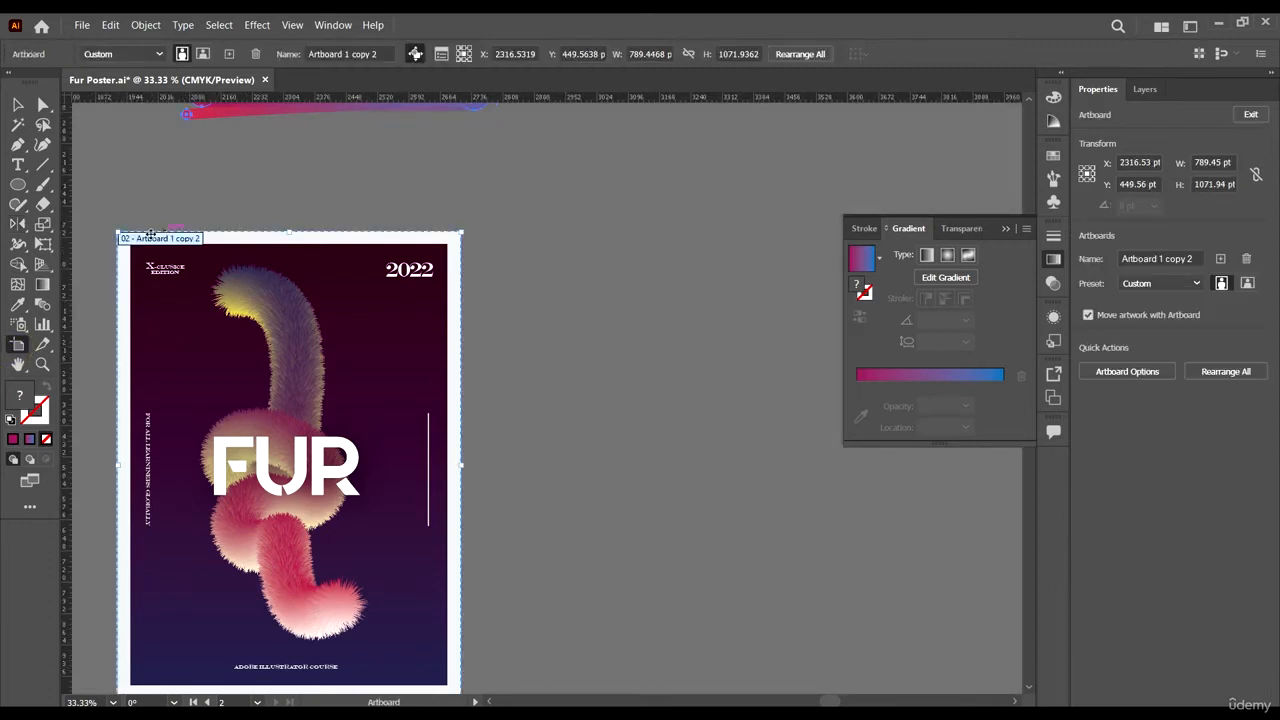
pyautogui.scroll(-2, 150, 234)
pyautogui.moveTo(160, 245); pyautogui.dragTo(370, 281)
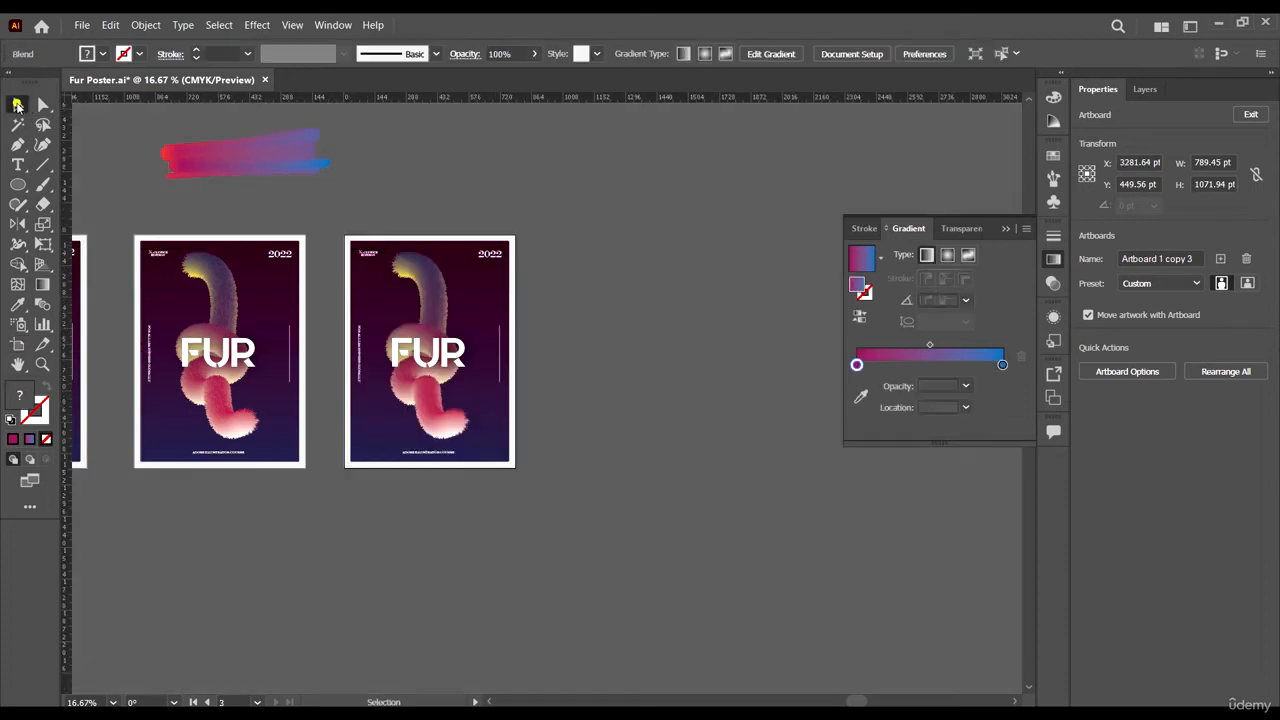
pyautogui.click(17, 104)
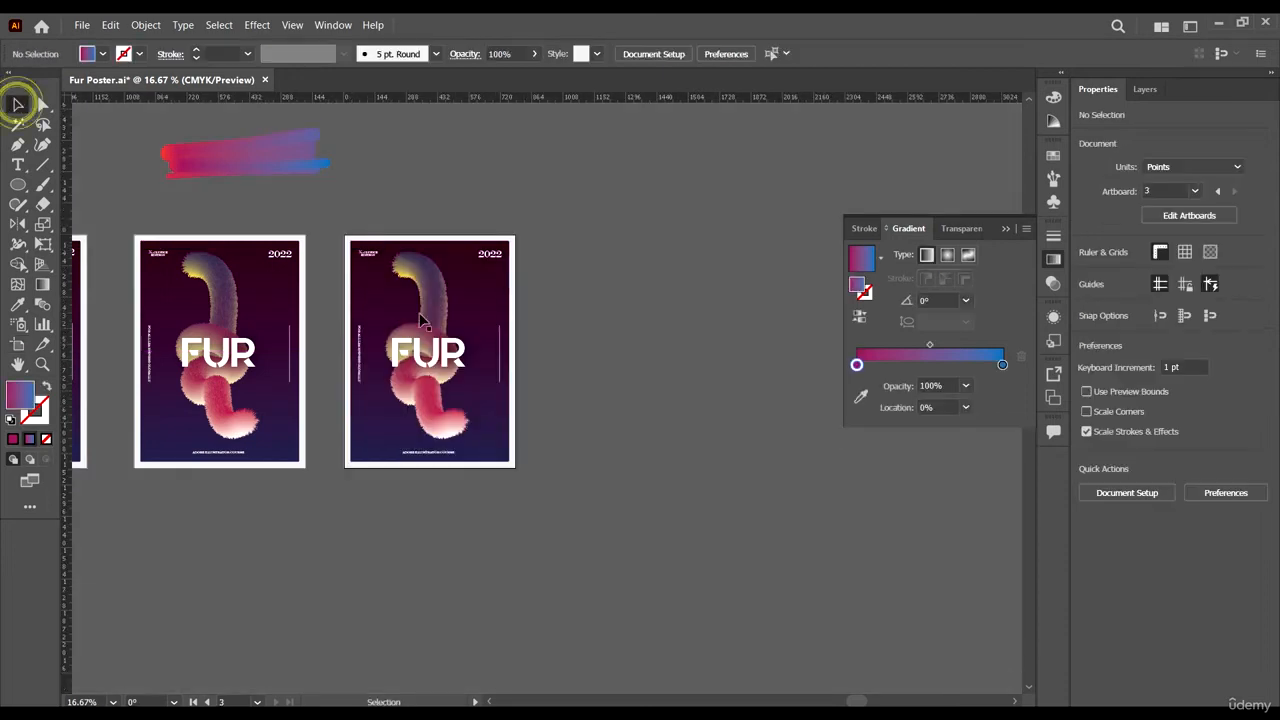
# - Move the FUR text group off the third poster into the empty space to its right
pyautogui.scroll(1, 440, 358)
pyautogui.scroll(-1, 440, 358)
pyautogui.moveTo(440, 358); pyautogui.dragTo(798, 398)
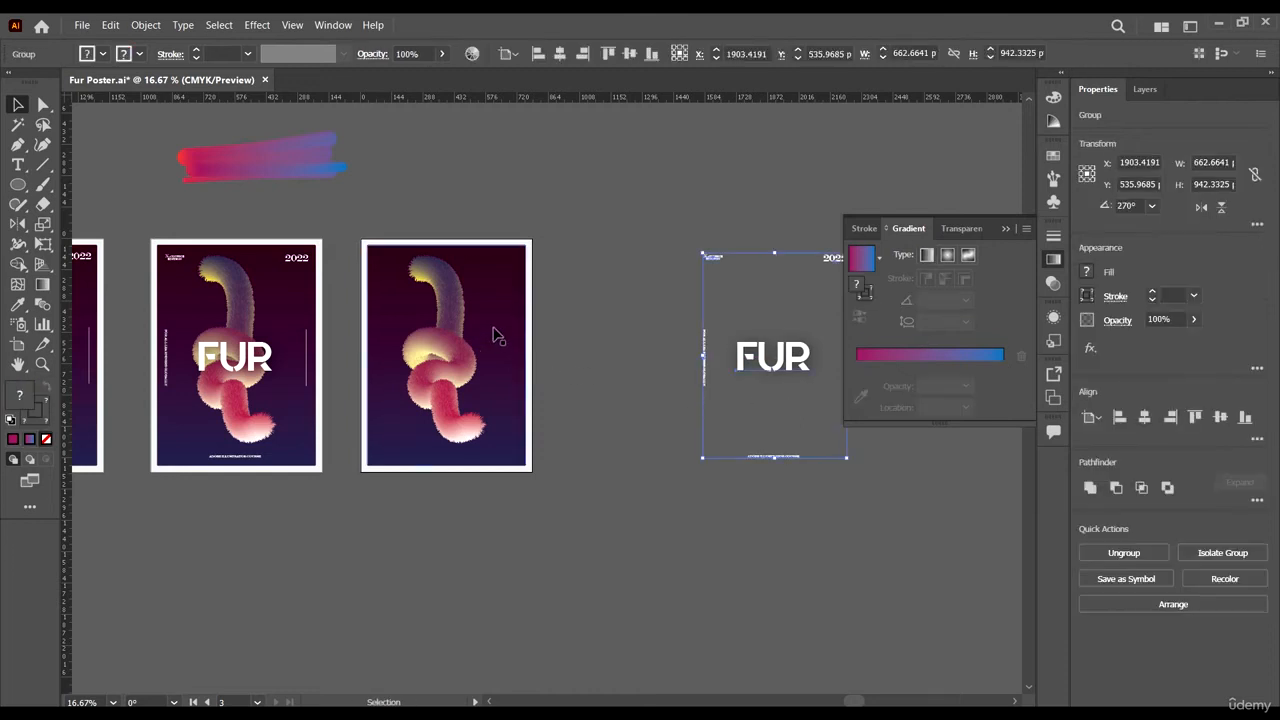
pyautogui.scroll(1, 376, 222)
# - Delete the fur blend from the third poster and move the red-to-blue gradient blend above that artboard
pyautogui.click(470, 385)
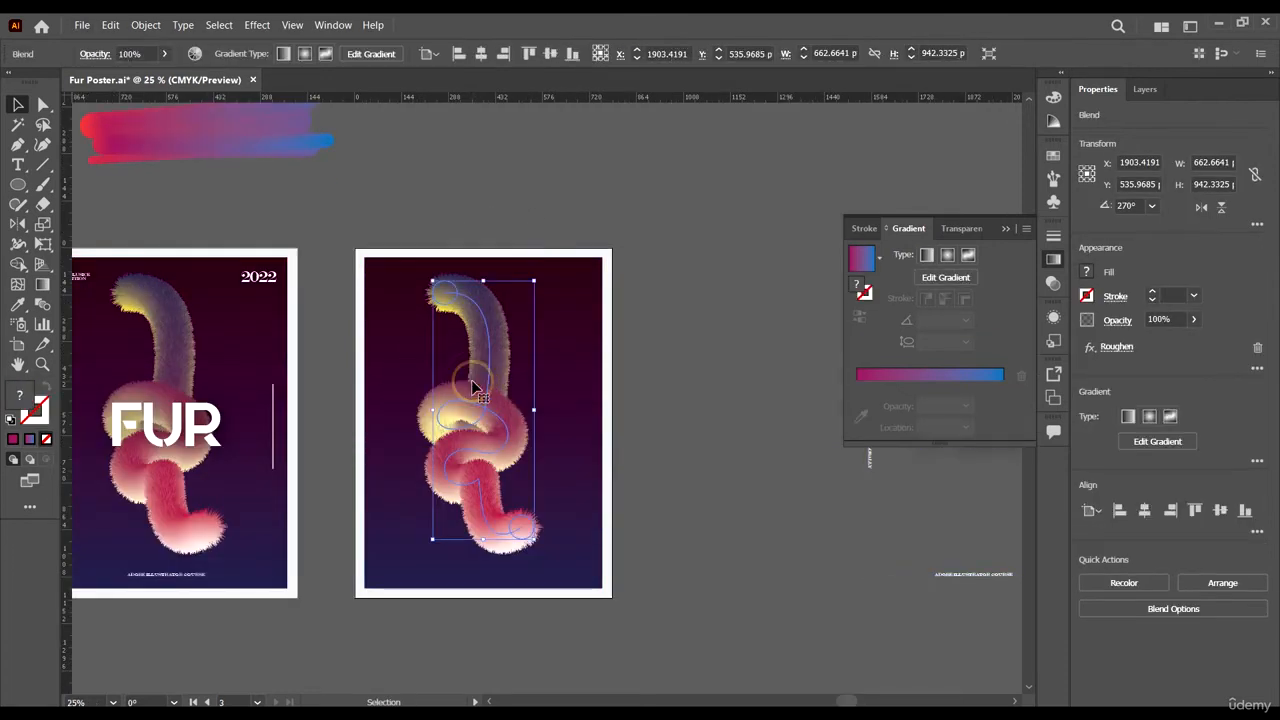
pyautogui.press('Delete')
pyautogui.moveTo(281, 150); pyautogui.dragTo(701, 205)
pyautogui.click(700, 314)
# - Try to draw a single-loop freehand stroke beside the third poster with the Paintbrush tool
pyautogui.click(42, 185)
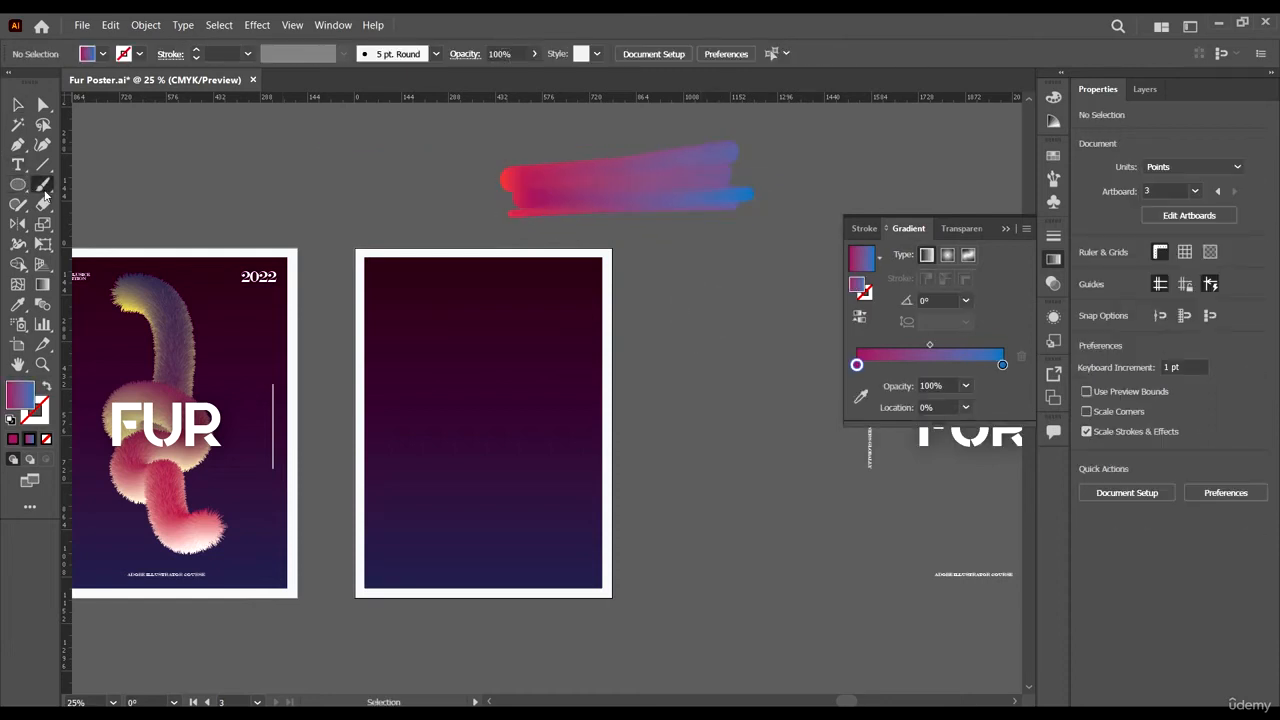
pyautogui.hscroll(1, 608, 302)
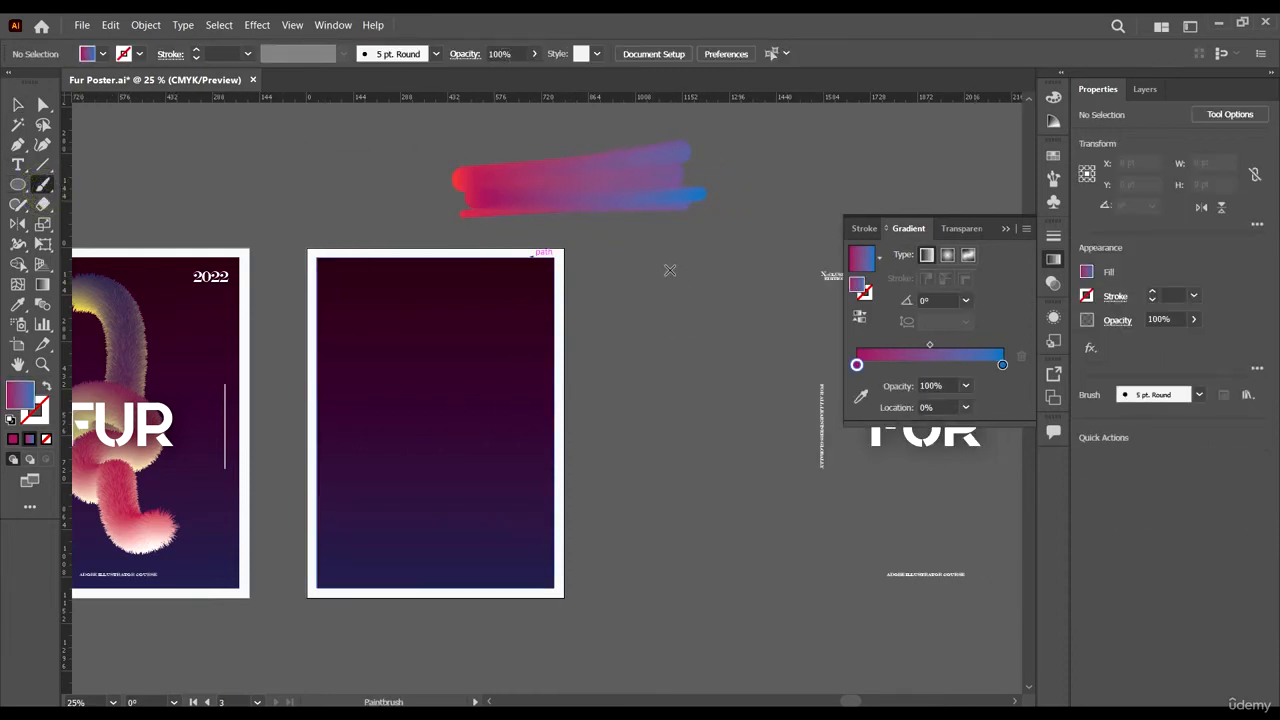
pyautogui.hscroll(2, 688, 262)
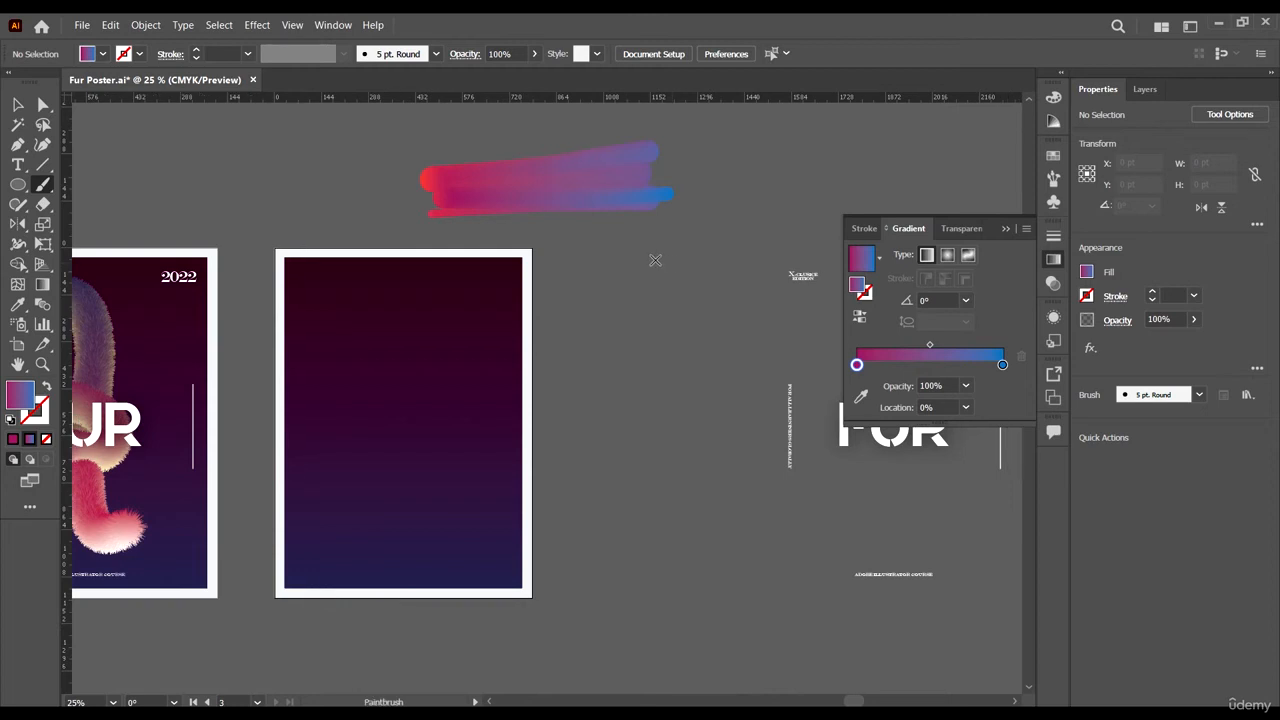
pyautogui.moveTo(624, 266)
pyautogui.mouseDown()
pyautogui.moveTo(588, 292)
pyautogui.moveTo(572, 357)
pyautogui.mouseUp()
pyautogui.moveTo(540, 451); pyautogui.dragTo(546, 450)
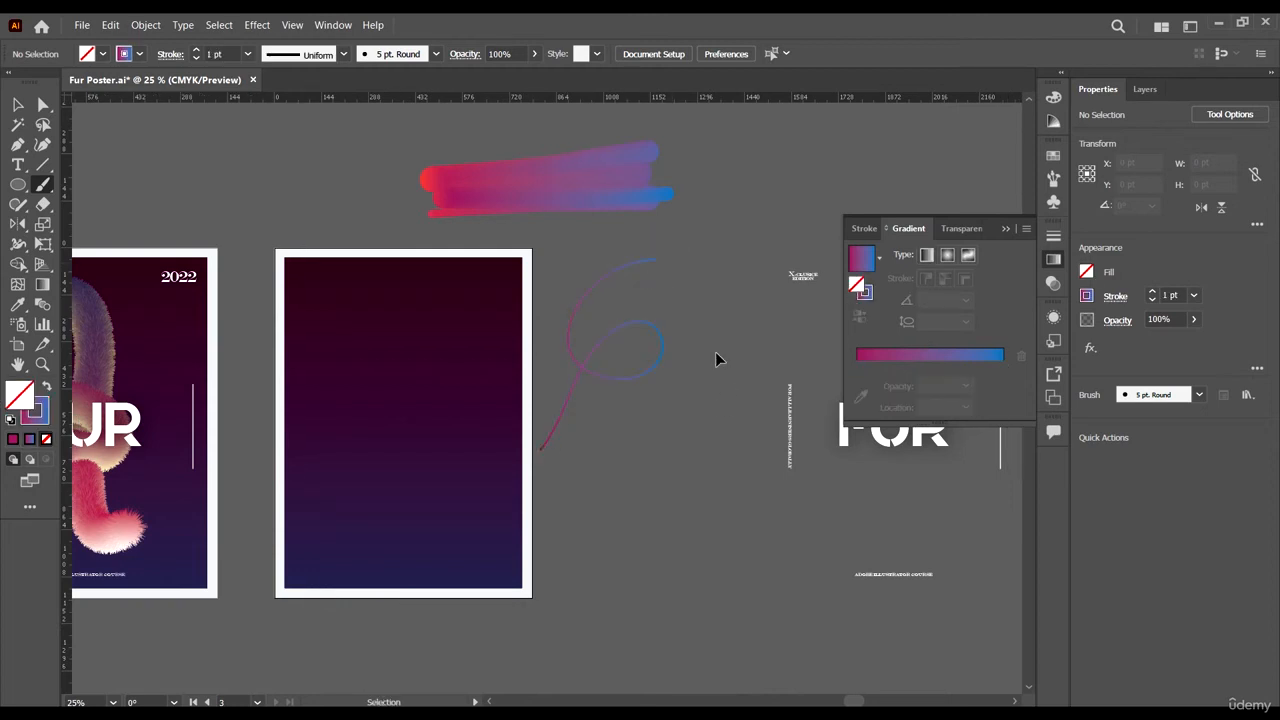
pyautogui.hotkey('ctrl', 'z')
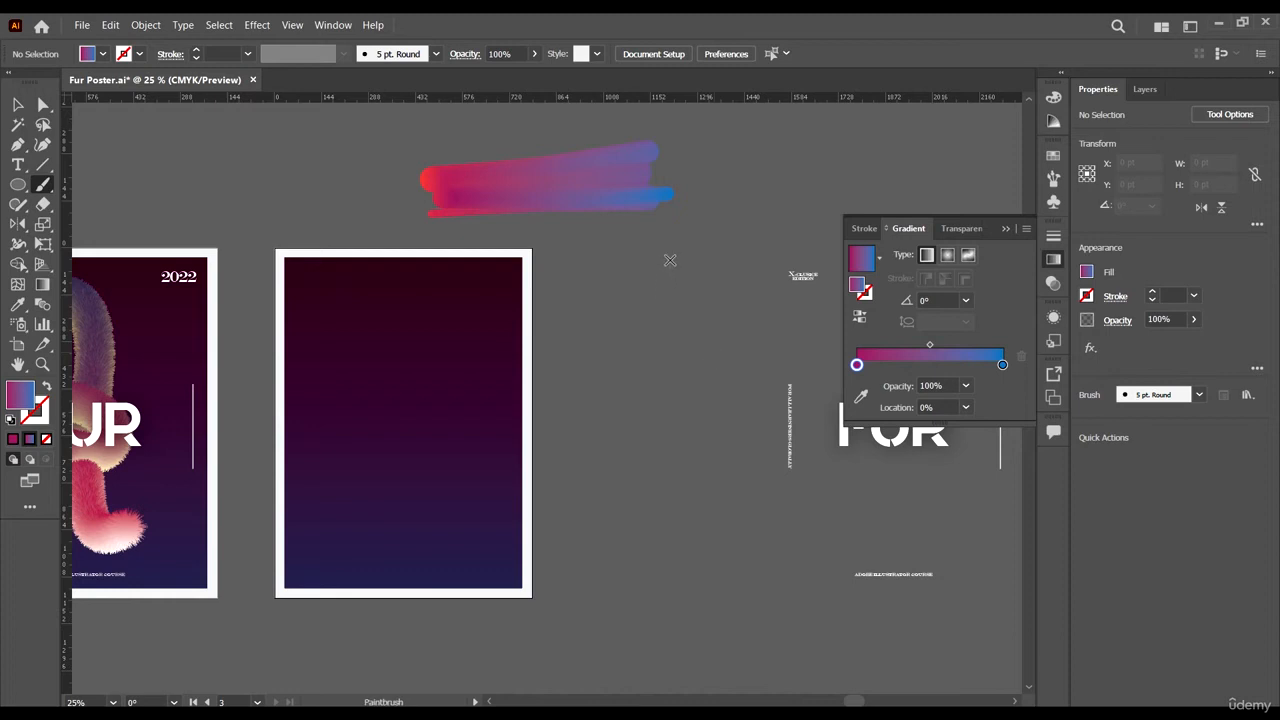
# - Draw a freehand Paintbrush path with two large opposing loops and a descending tail across the third poster's right edge
pyautogui.moveTo(700, 340)
pyautogui.mouseDown()
pyautogui.moveTo(608, 295)
pyautogui.moveTo(539, 419)
pyautogui.moveTo(423, 388)
pyautogui.mouseUp()
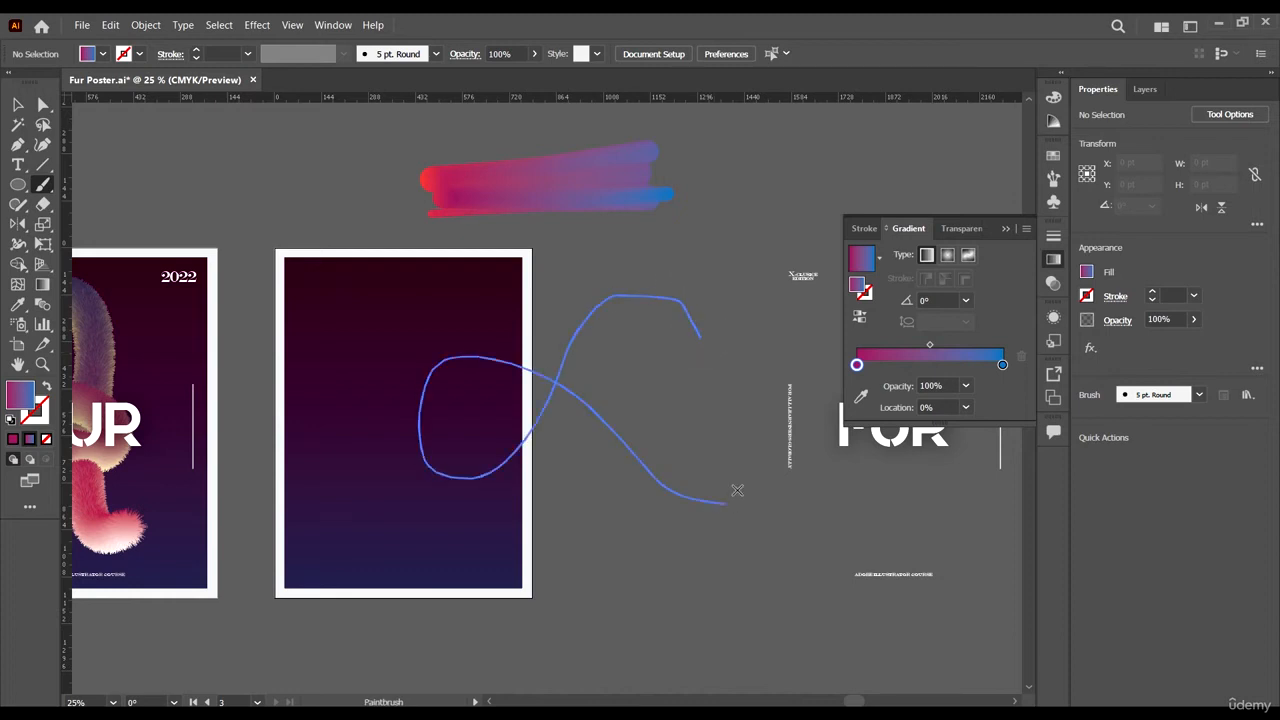
pyautogui.moveTo(550, 602); pyautogui.dragTo(555, 610)
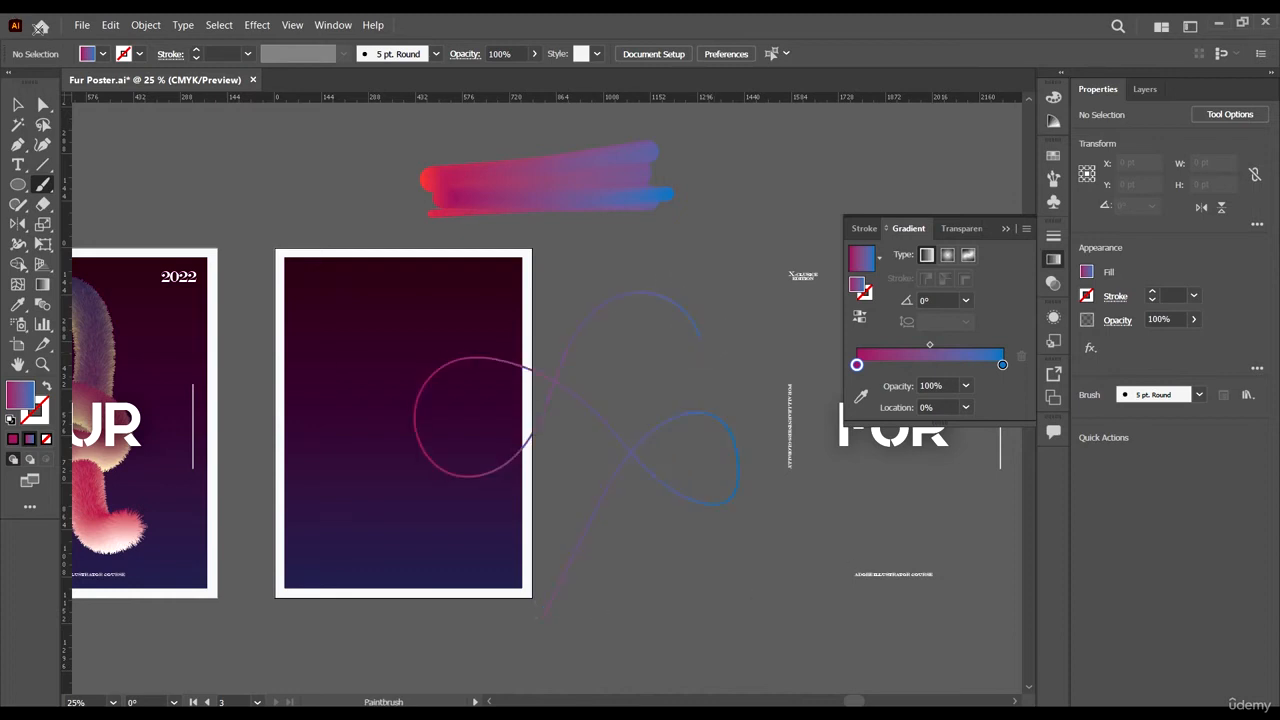
pyautogui.hotkey('shift', 'x')
pyautogui.click(18, 104)
# - Move the looping path onto the third poster and scale it down to fit inside the dark background
pyautogui.moveTo(594, 410)
pyautogui.mouseDown()
pyautogui.moveTo(405, 363)
pyautogui.moveTo(414, 378)
pyautogui.mouseUp()
pyautogui.moveTo(562, 256)
pyautogui.mouseDown()
pyautogui.moveTo(497, 294)
pyautogui.moveTo(506, 289)
pyautogui.moveTo(505, 307)
pyautogui.mouseUp()
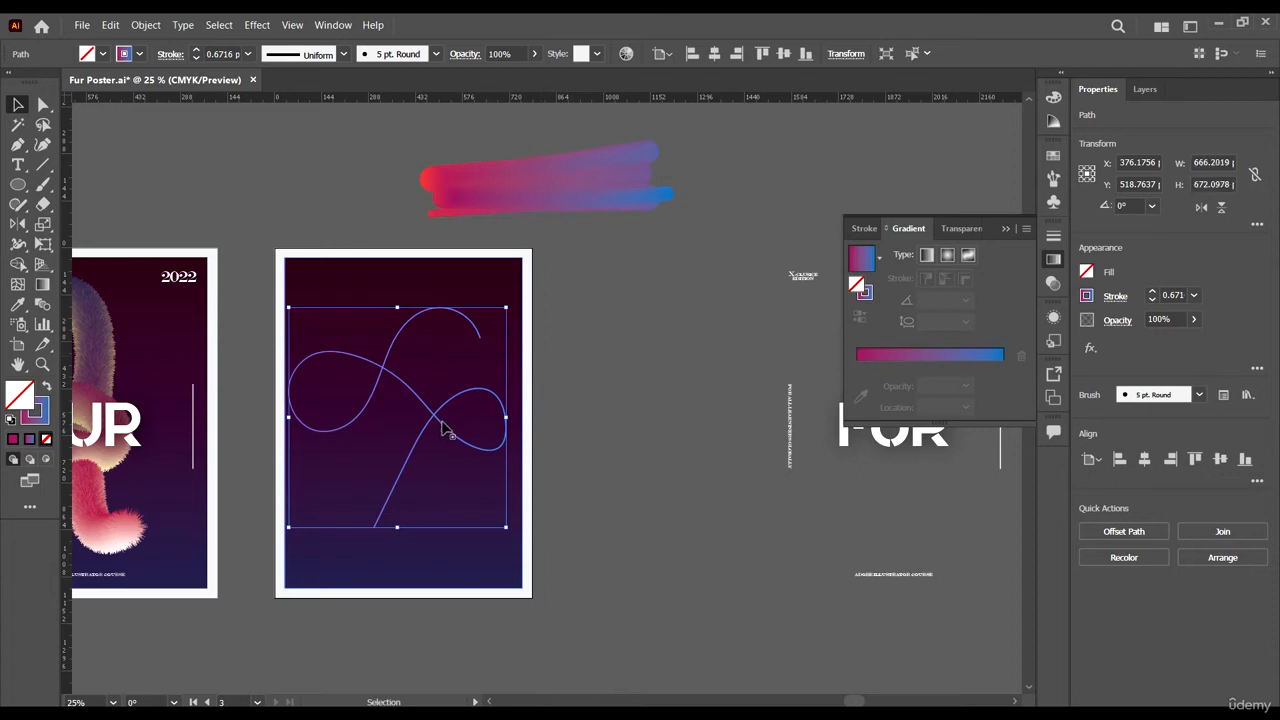
pyautogui.moveTo(445, 428); pyautogui.dragTo(451, 433)
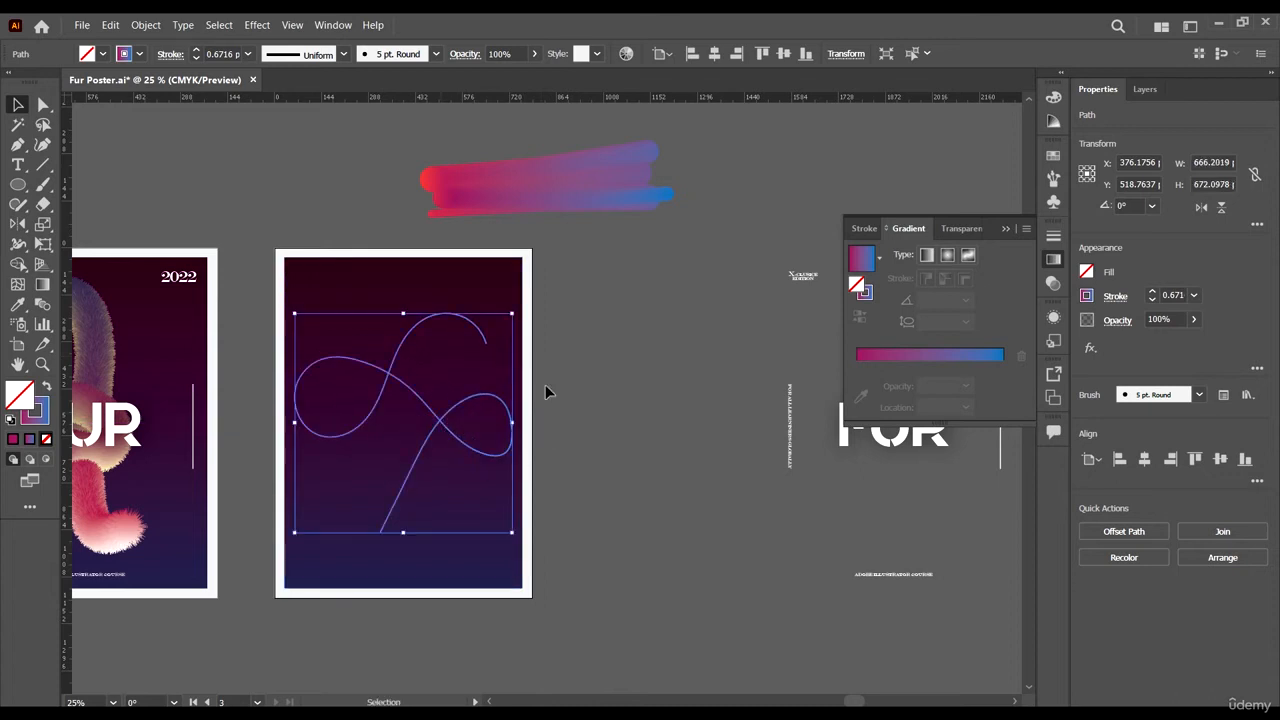
pyautogui.moveTo(512, 533); pyautogui.dragTo(495, 516)
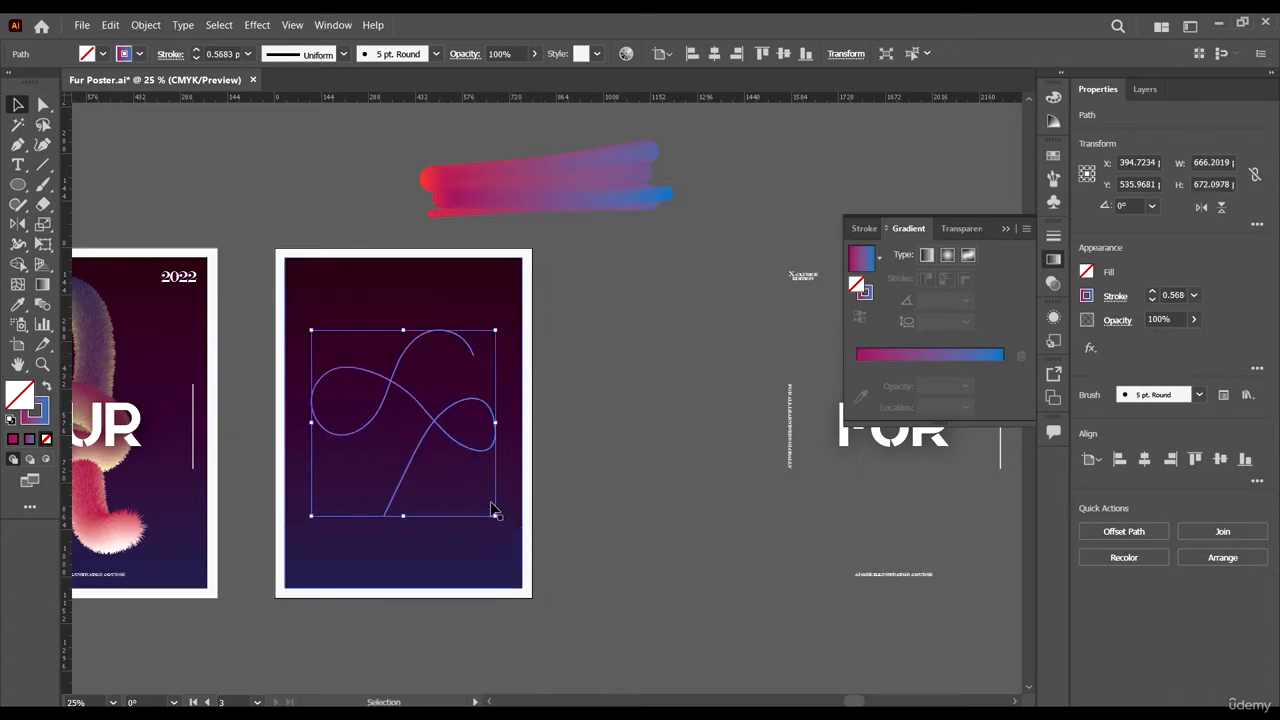
# - Extend the path's lower endpoint toward the poster's bottom left corner and bend its tail into a curve with a horizontal handle
pyautogui.press('a')
pyautogui.moveTo(384, 516); pyautogui.dragTo(337, 571)
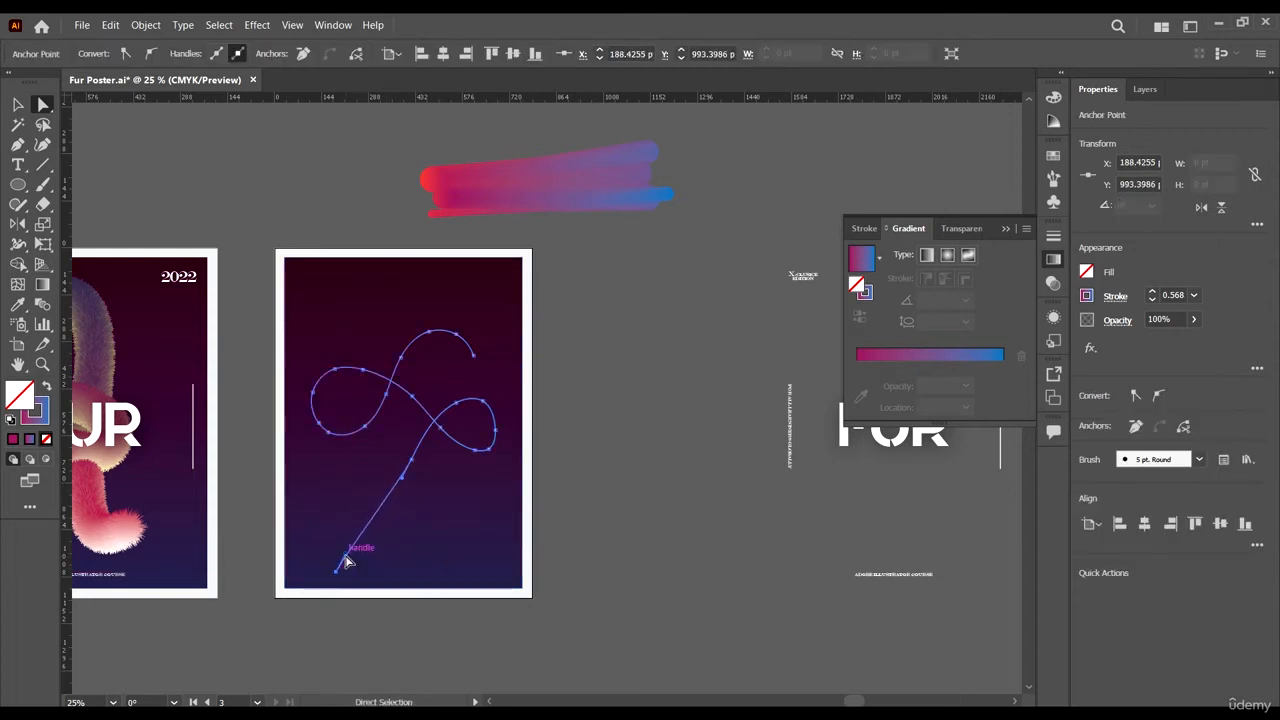
pyautogui.click(346, 557)
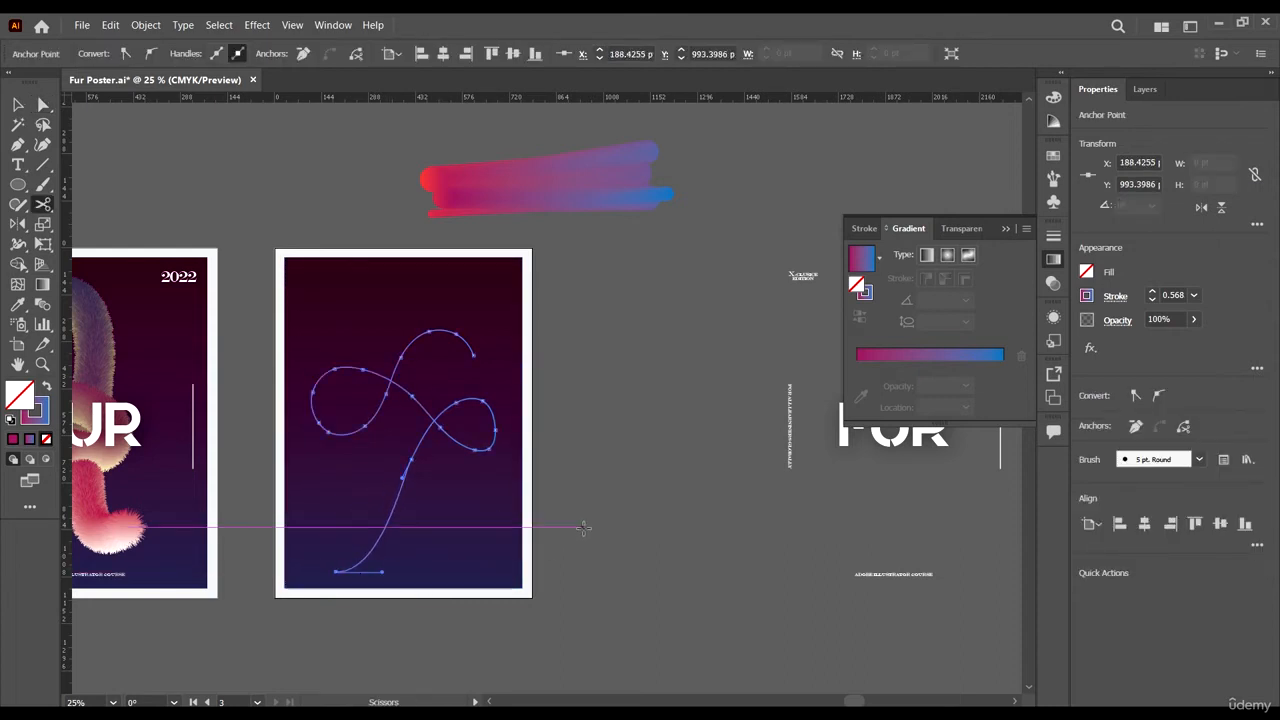
pyautogui.press('v')
pyautogui.click(616, 530)
# - Raise the looping path on the poster and smooth the upper part of its tail by adjusting the anchor's handle
pyautogui.moveTo(457, 445); pyautogui.dragTo(457, 416)
pyautogui.press('a')
pyautogui.click(411, 432)
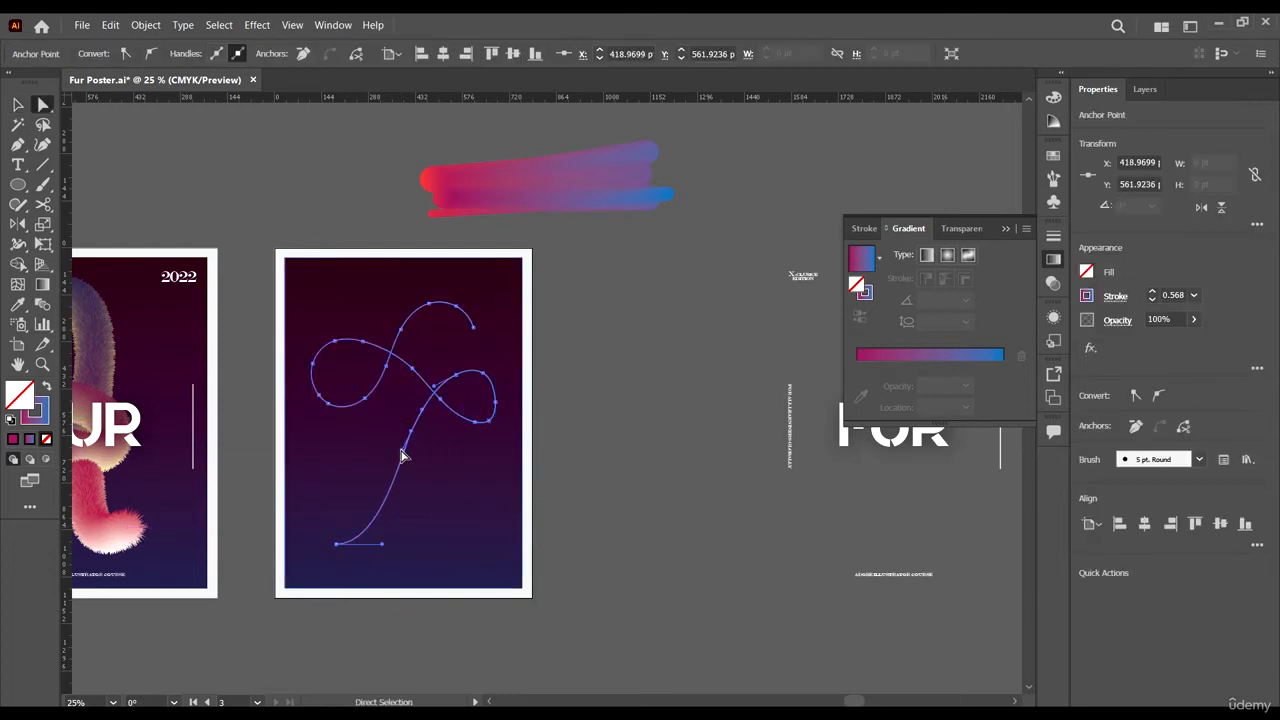
pyautogui.moveTo(401, 450)
pyautogui.mouseDown()
pyautogui.moveTo(400, 471)
pyautogui.moveTo(414, 465)
pyautogui.mouseUp()
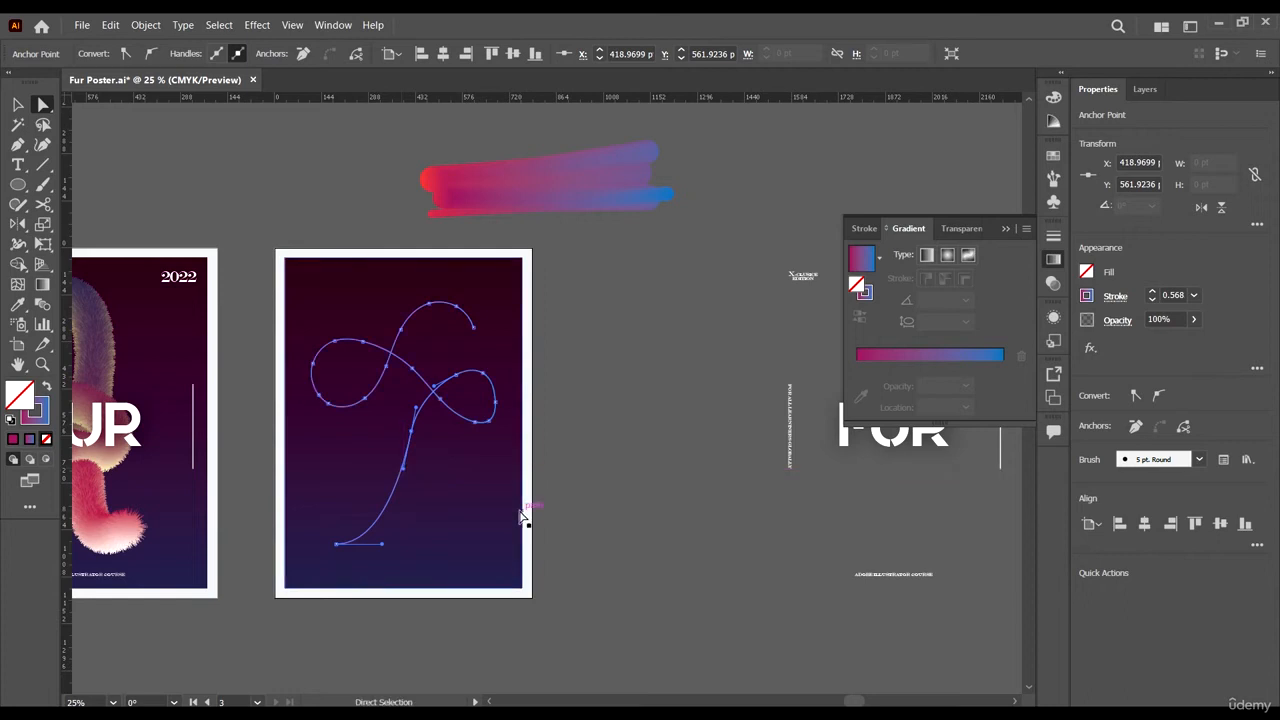
pyautogui.press('v')
pyautogui.click(618, 492)
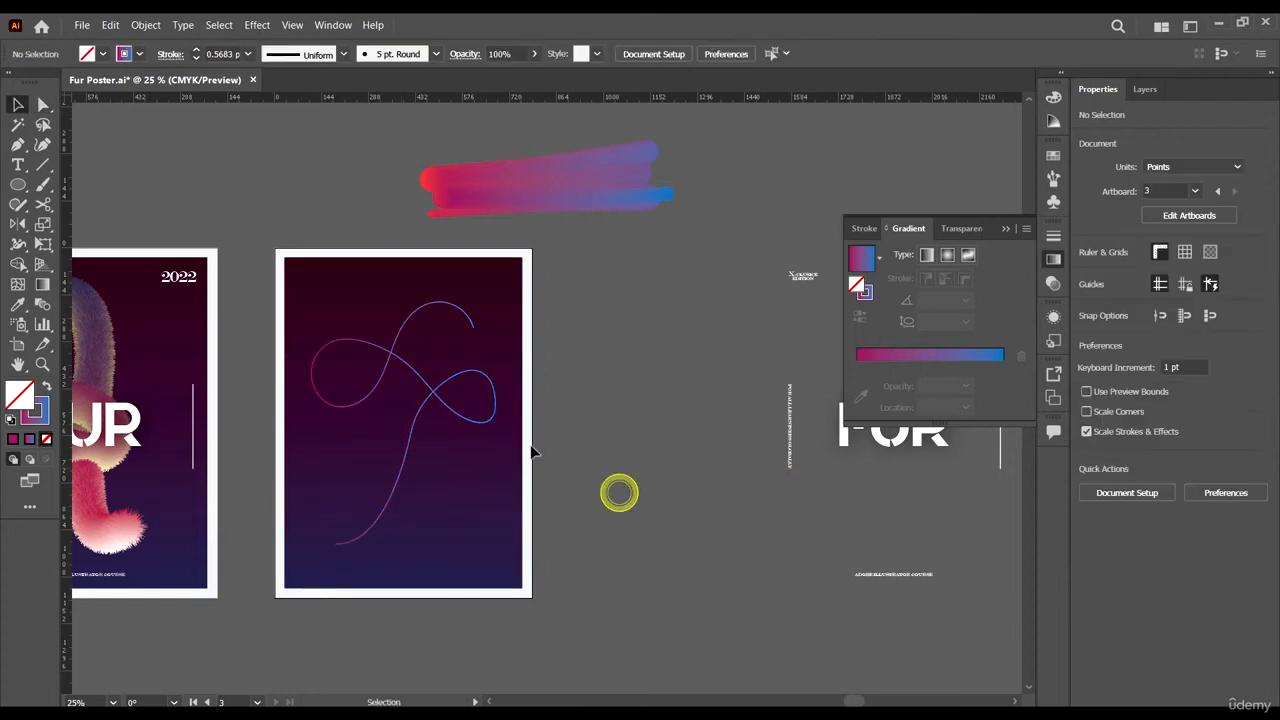
# - Replace the gradient blend's spine with the looping path on the third poster
pyautogui.click(450, 407)
pyautogui.keyDown('shift'); pyautogui.click(571, 168); pyautogui.keyUp('shift')
pyautogui.click(146, 25)
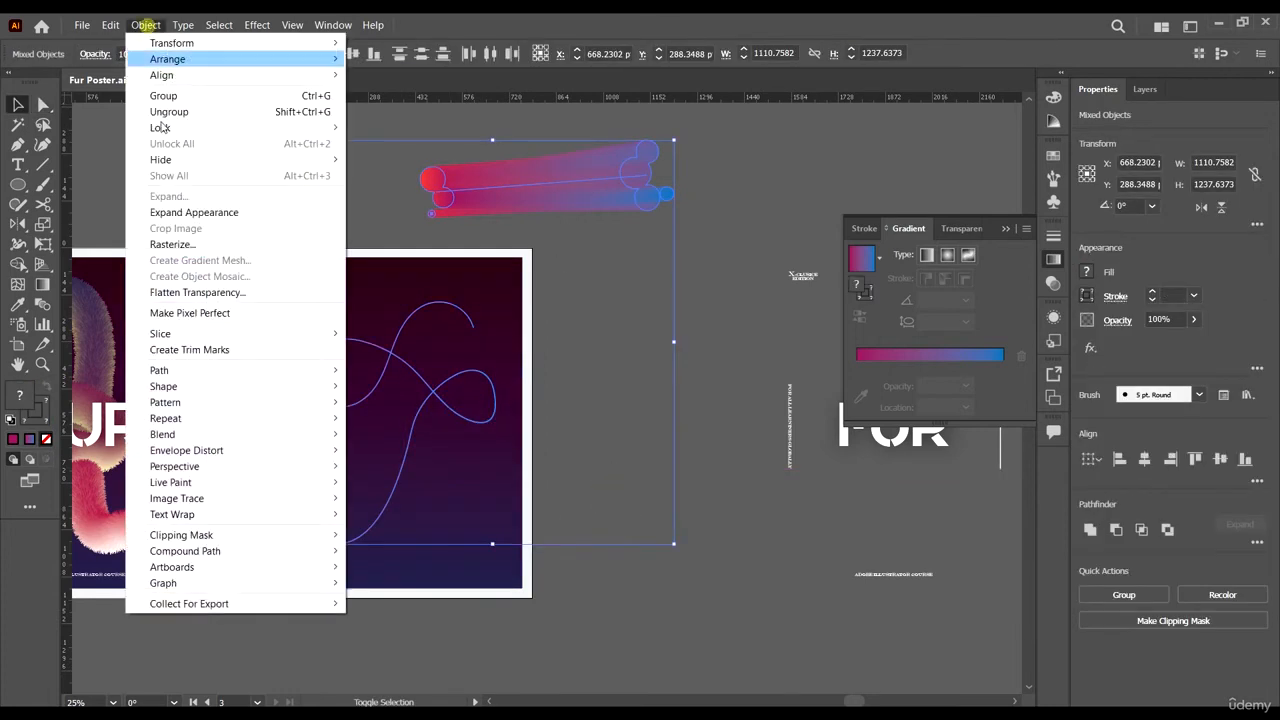
pyautogui.moveTo(241, 434)
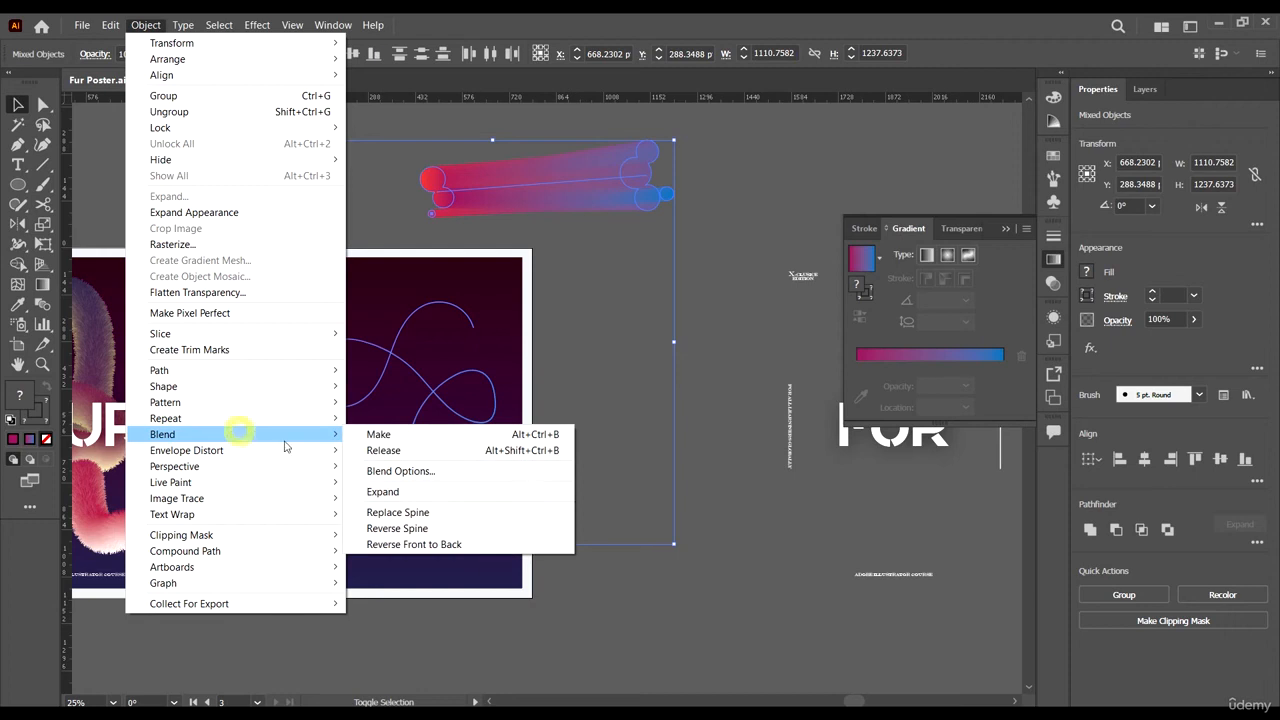
pyautogui.click(418, 513)
pyautogui.click(645, 504)
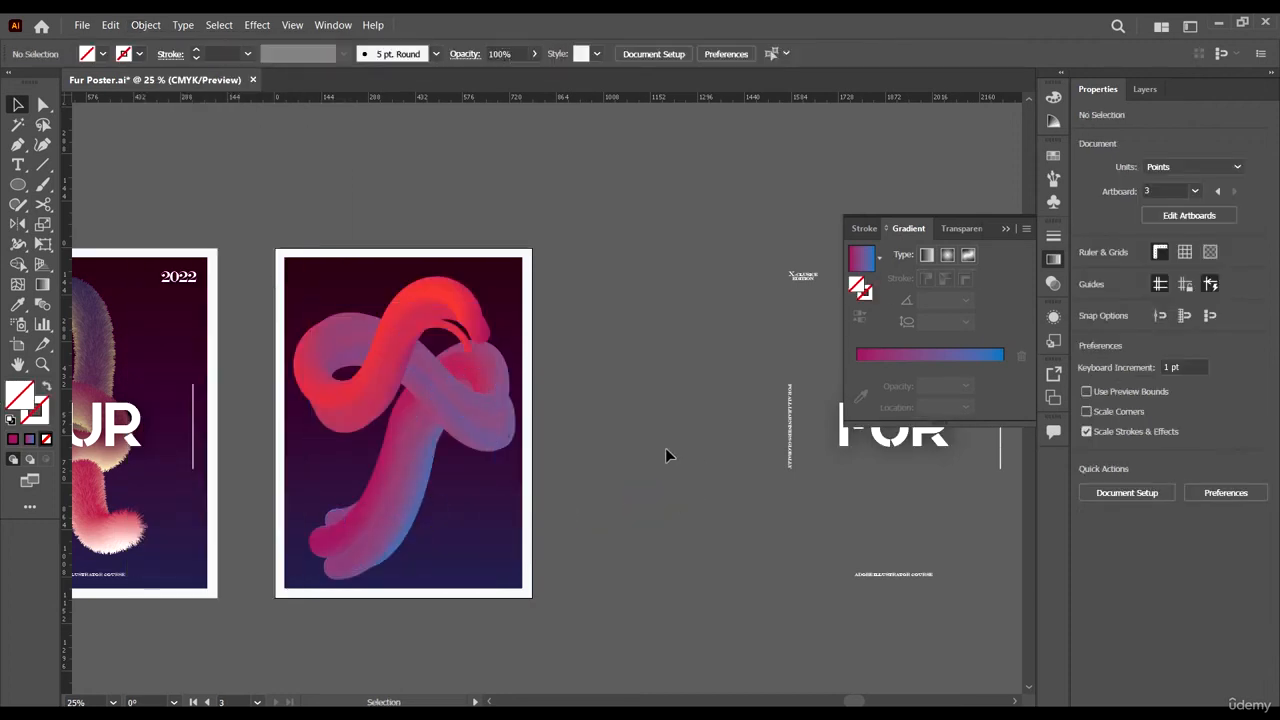
pyautogui.scroll(2, 277, 457)
pyautogui.scroll(-1, 376, 490)
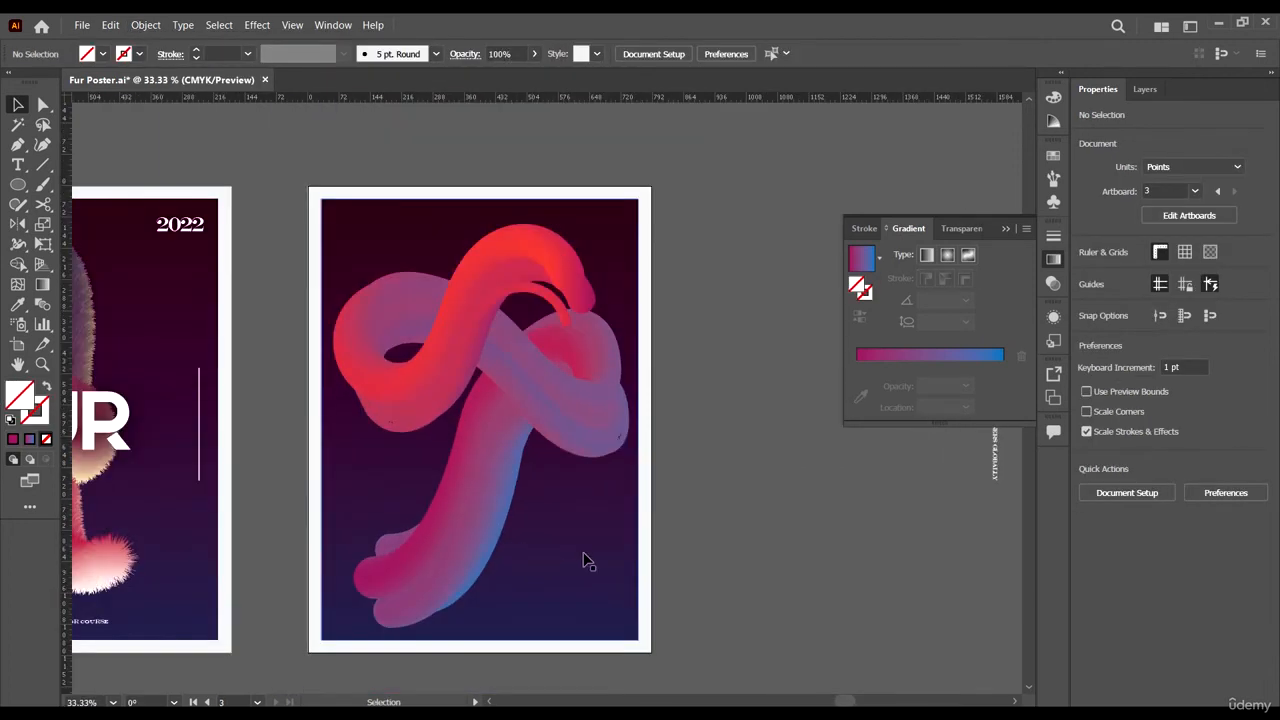
# - Try white and red for the starting color stop of the third poster's background gradient
pyautogui.click(551, 540)
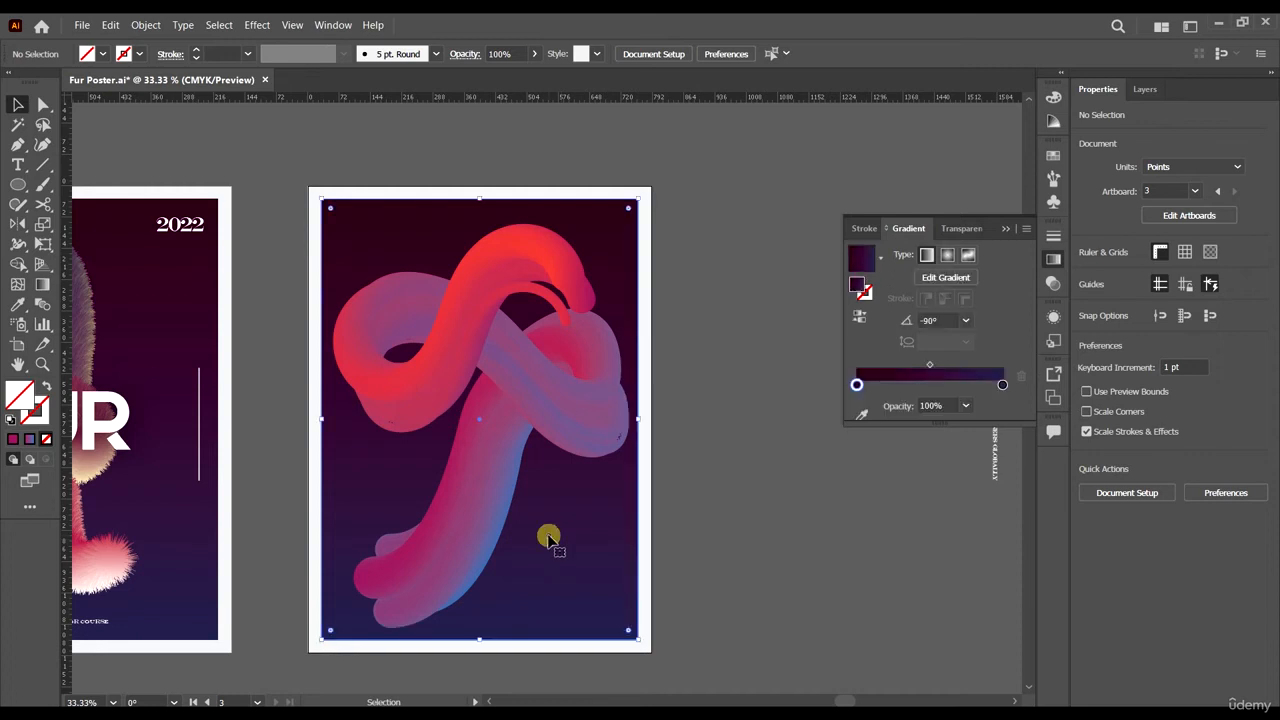
pyautogui.doubleClick(856, 385)
pyautogui.click(812, 439)
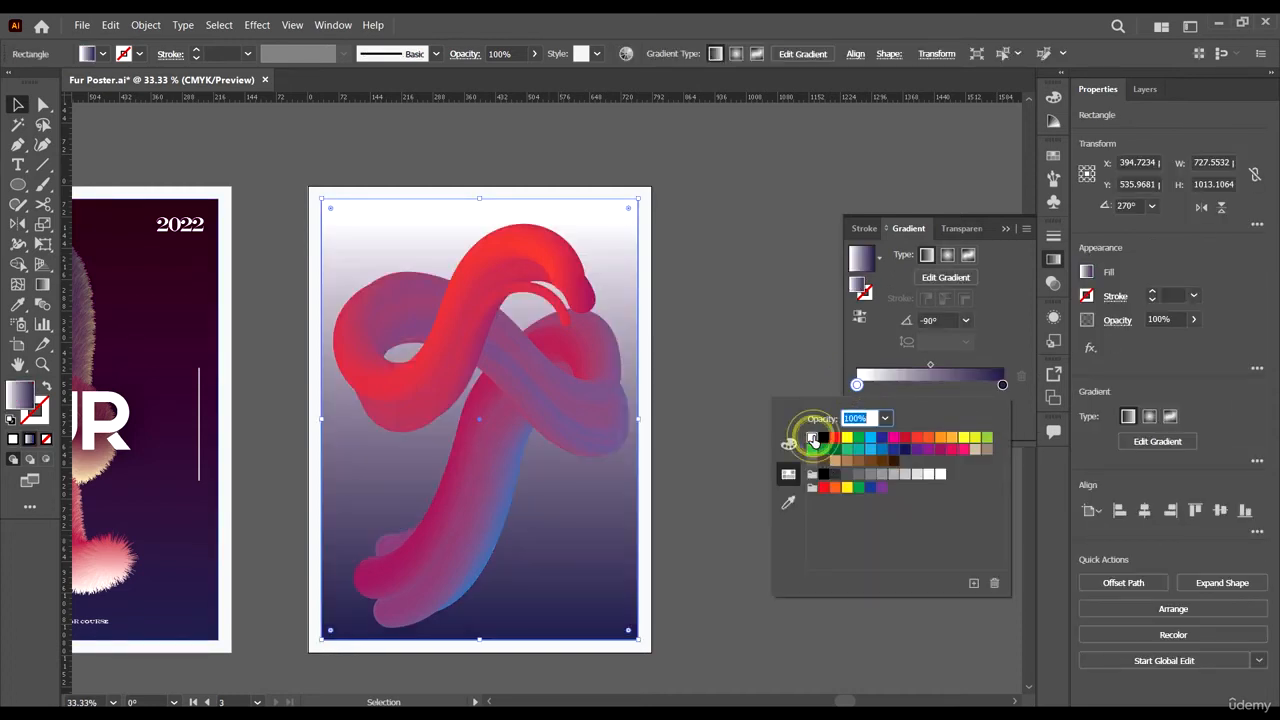
pyautogui.click(835, 439)
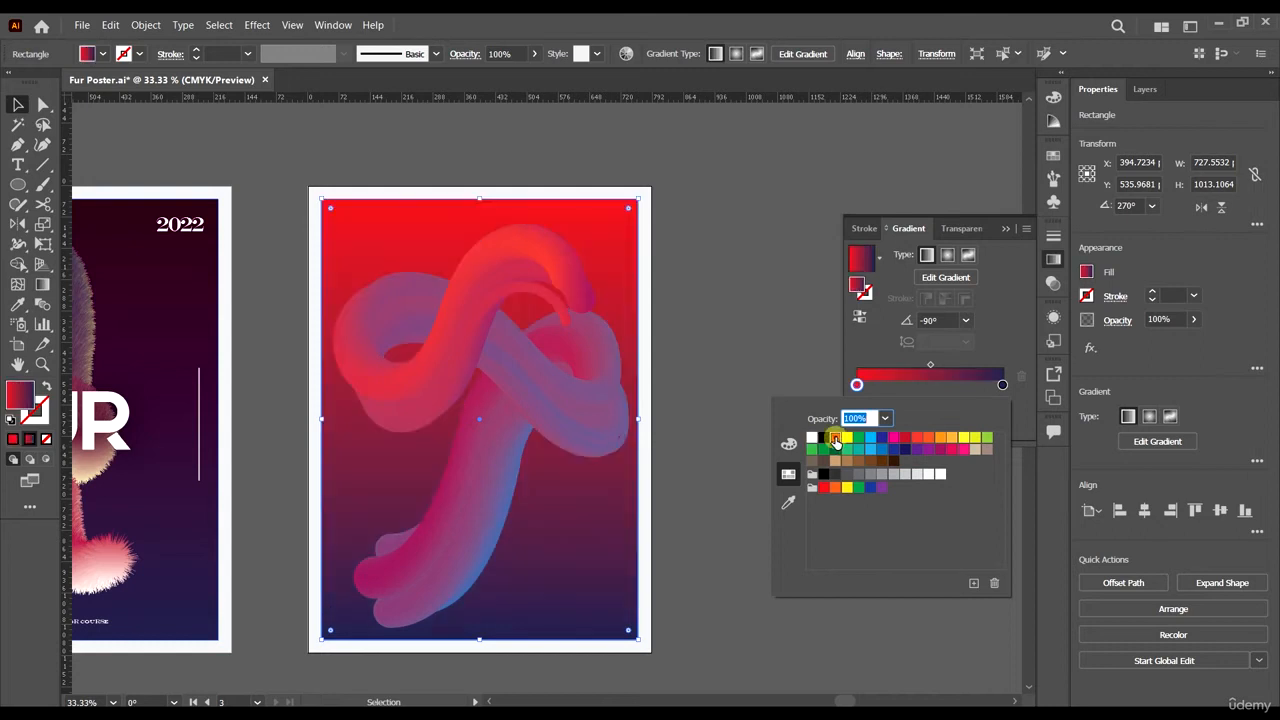
pyautogui.click(745, 331)
# - Set the ending color stop of the background gradient to black, after trying yellow and white
pyautogui.doubleClick(1002, 385)
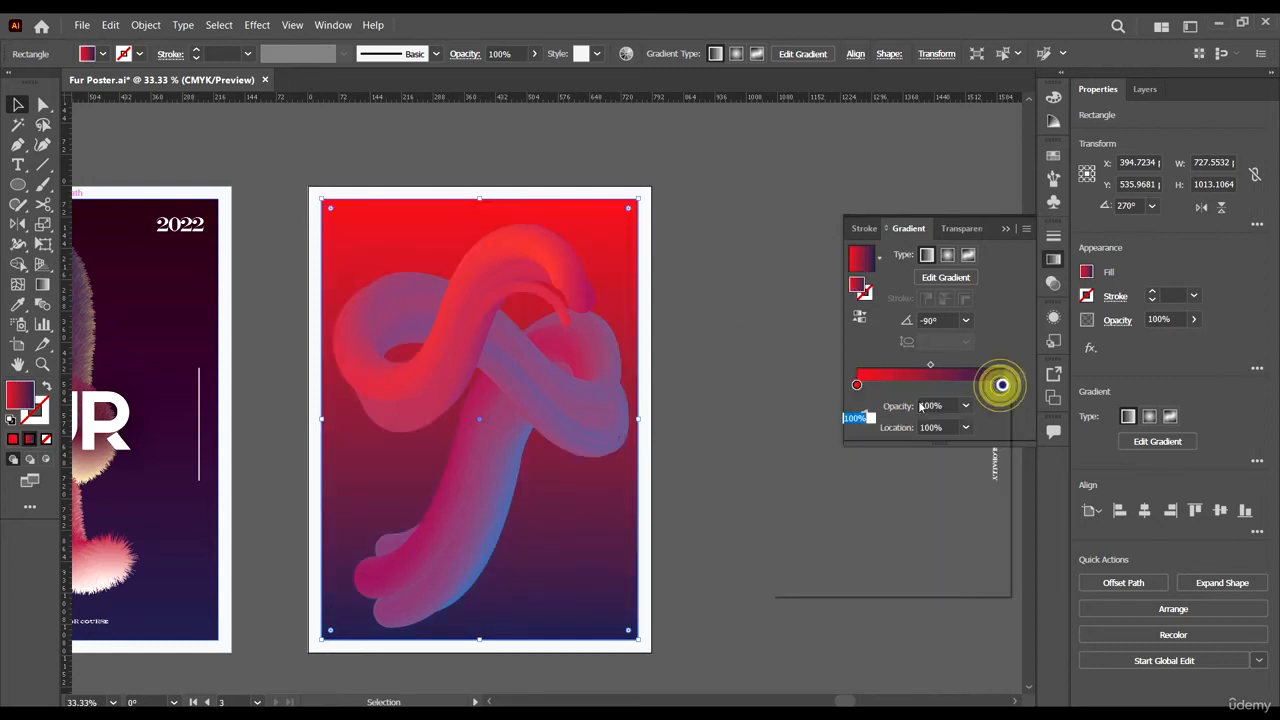
pyautogui.click(914, 439)
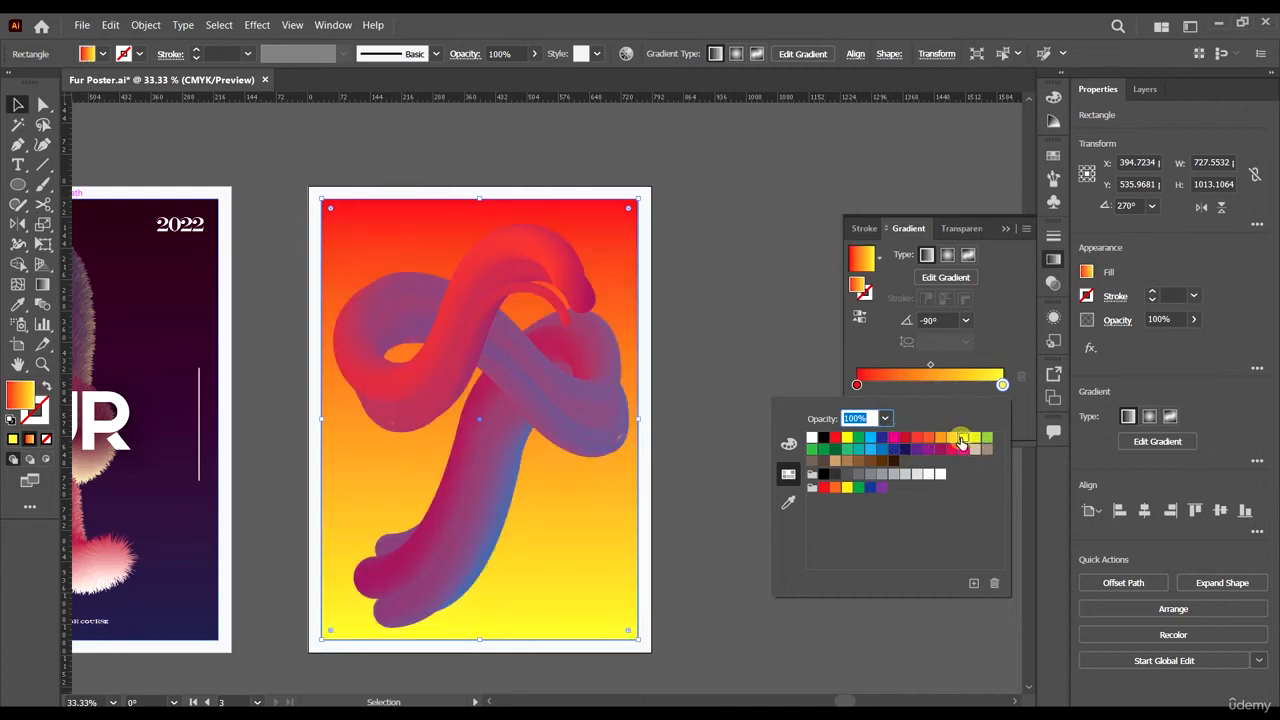
pyautogui.click(812, 439)
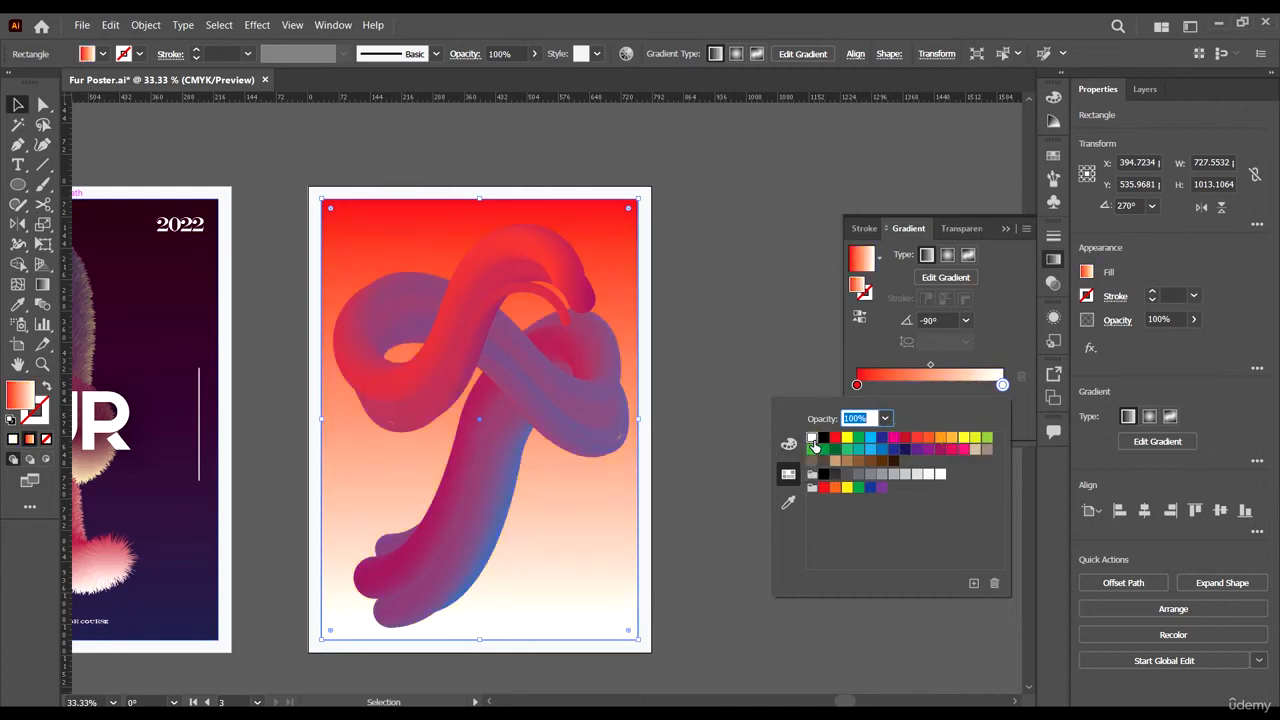
pyautogui.click(823, 440)
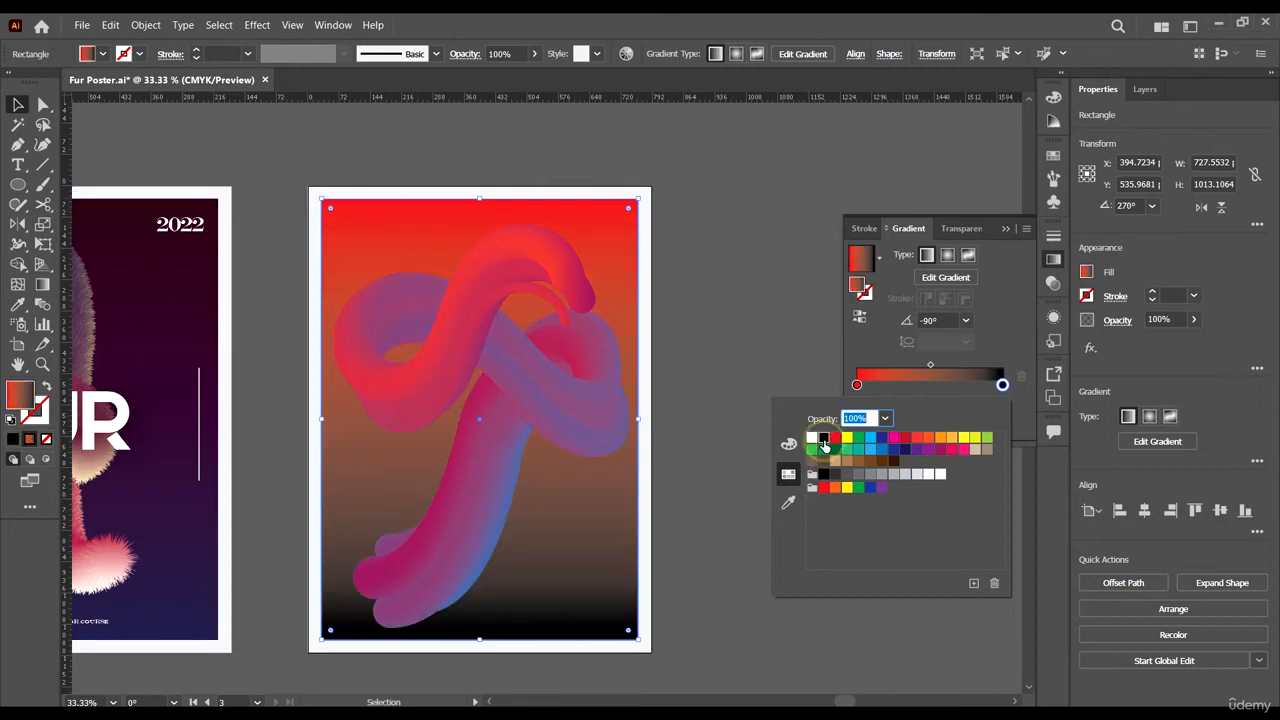
pyautogui.click(785, 353)
# - Set the starting color stop of the background gradient to black and deselect the rectangle
pyautogui.doubleClick(856, 385)
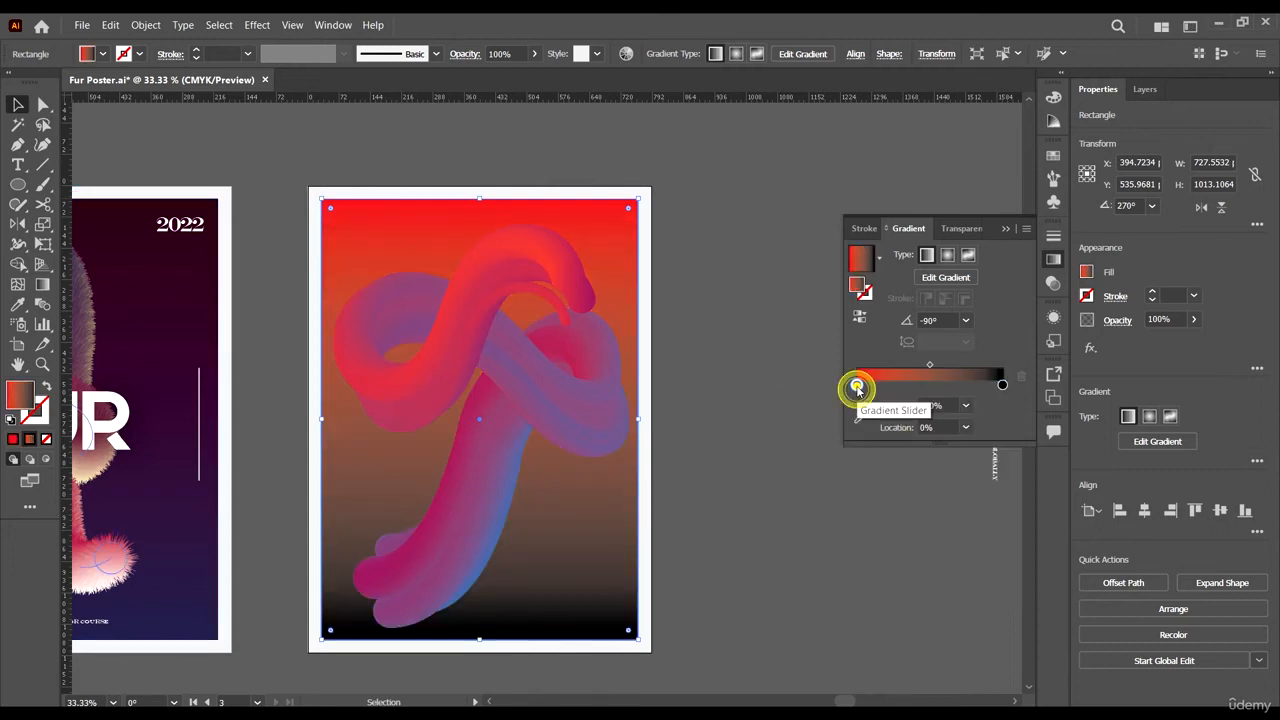
pyautogui.click(823, 440)
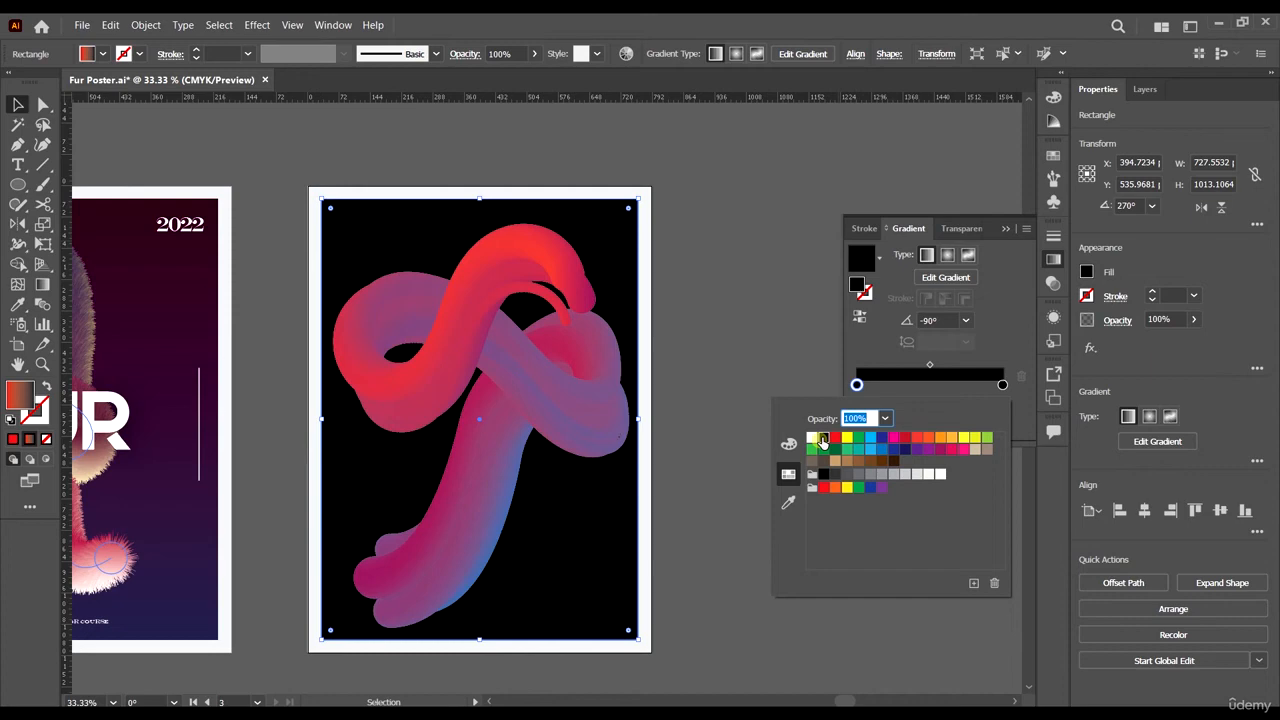
pyautogui.click(778, 350)
pyautogui.click(778, 350)
# - Start a Roughen effect on the looping blend with preview on and a relative size of 6%
pyautogui.scroll(1, 490, 375)
pyautogui.scroll(1, 490, 370)
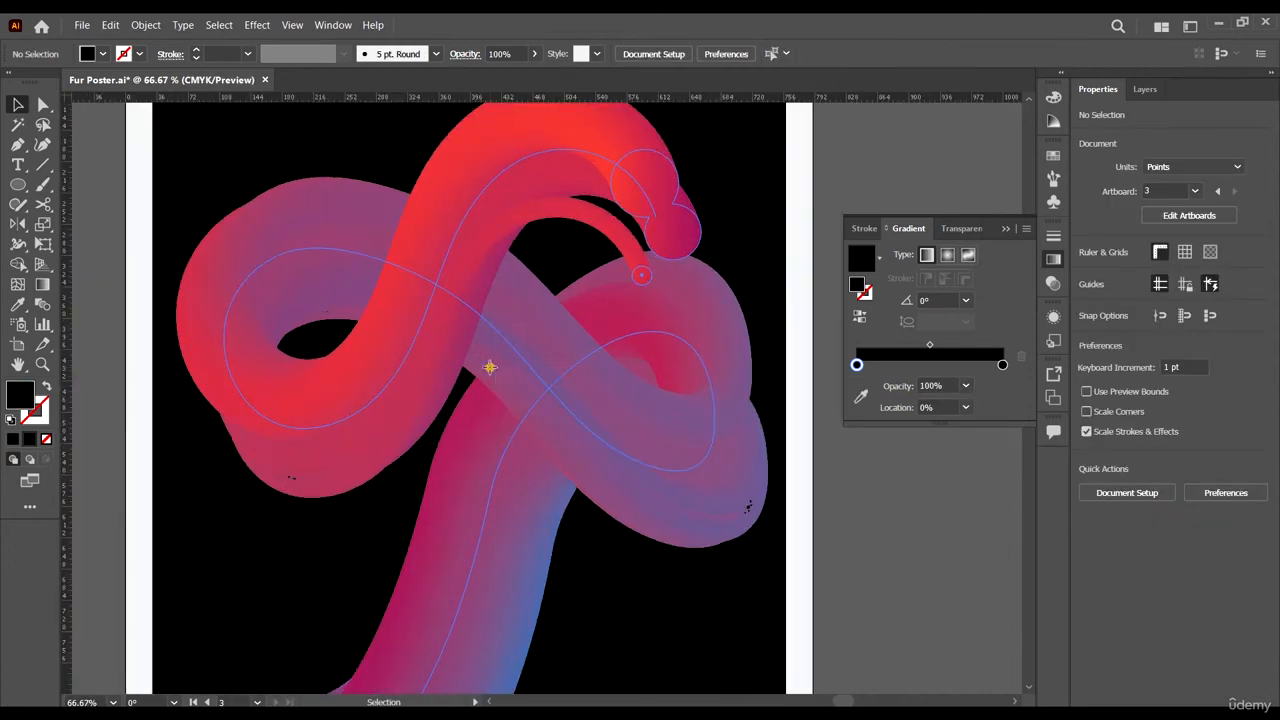
pyautogui.click(489, 366)
pyautogui.scroll(-2, 529, 357)
pyautogui.scroll(-2, 609, 371)
pyautogui.scroll(5, 533, 348)
pyautogui.scroll(-4, 634, 366)
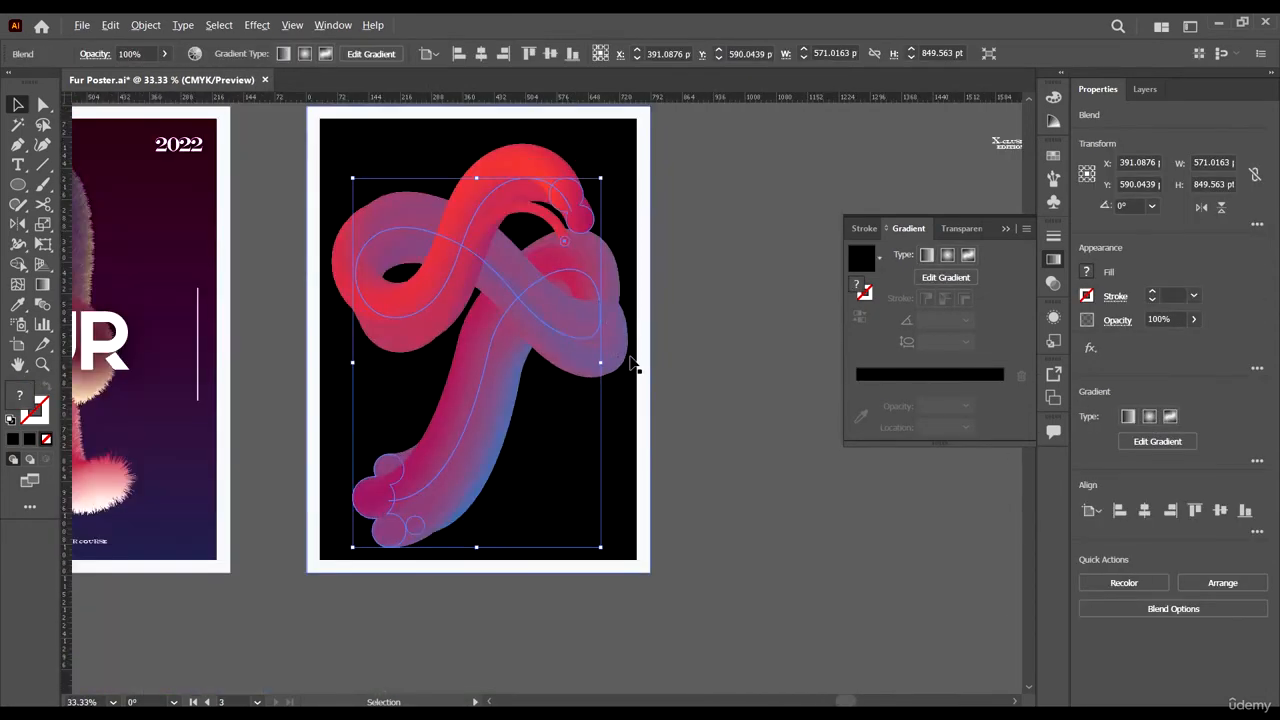
pyautogui.scroll(2, 508, 194)
pyautogui.scroll(-2, 548, 260)
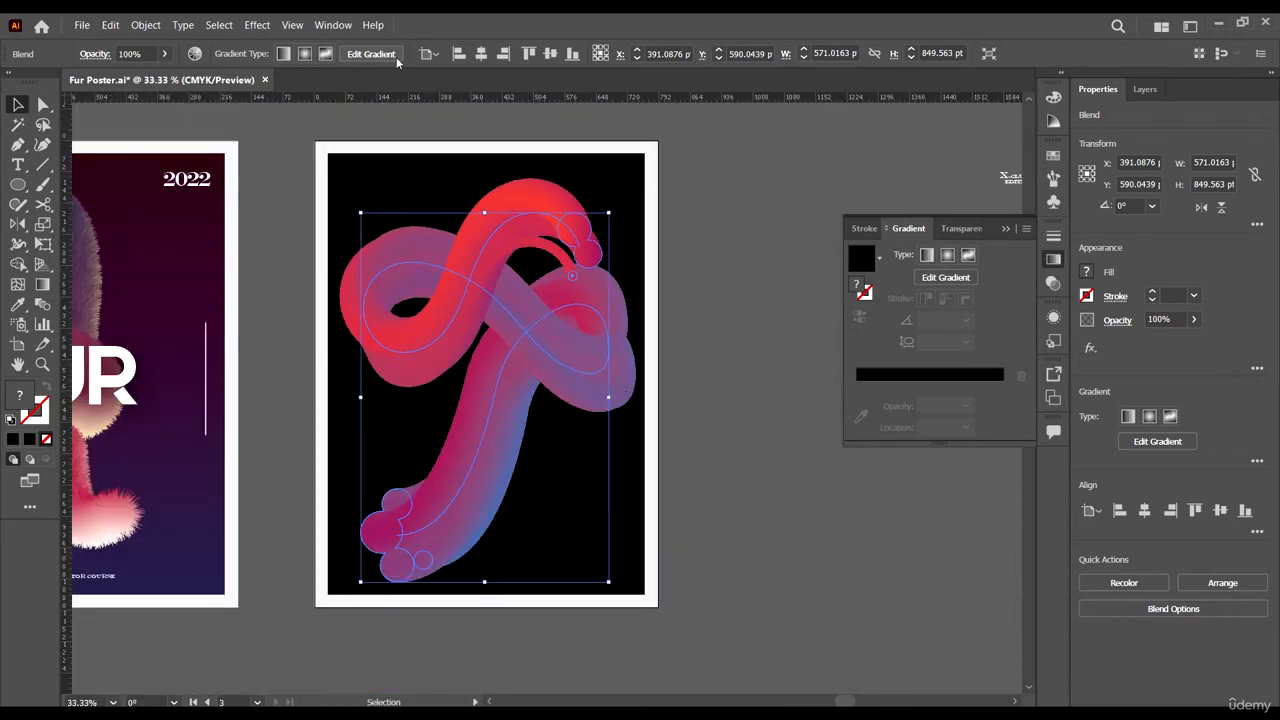
pyautogui.click(218, 24)
pyautogui.moveTo(265, 24)
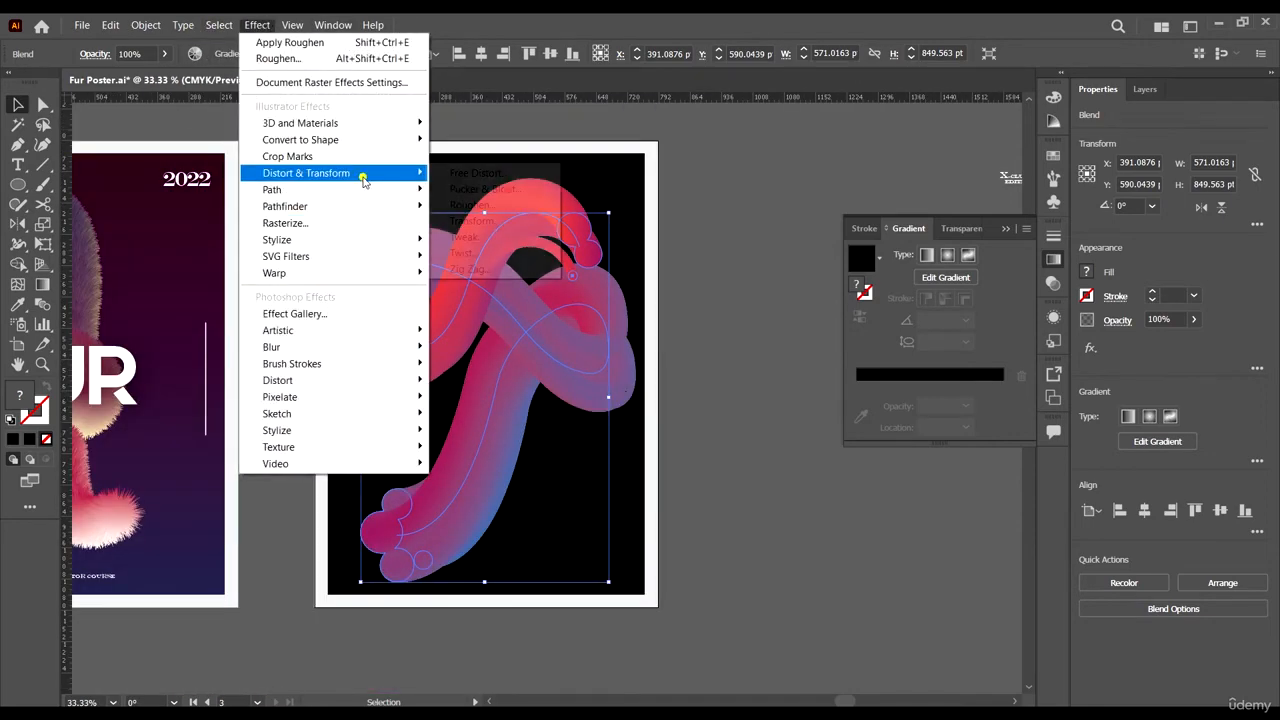
pyautogui.moveTo(364, 173)
pyautogui.click(501, 206)
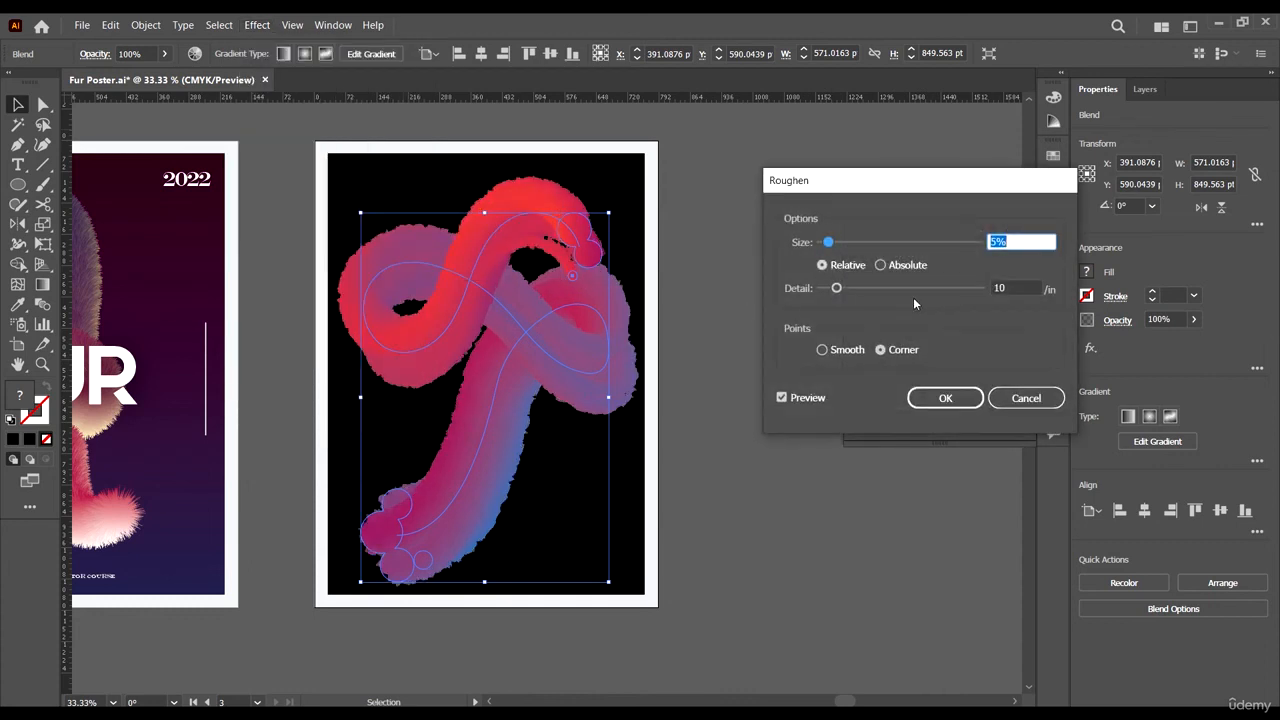
pyautogui.click(894, 243)
pyautogui.moveTo(894, 243); pyautogui.dragTo(829, 243)
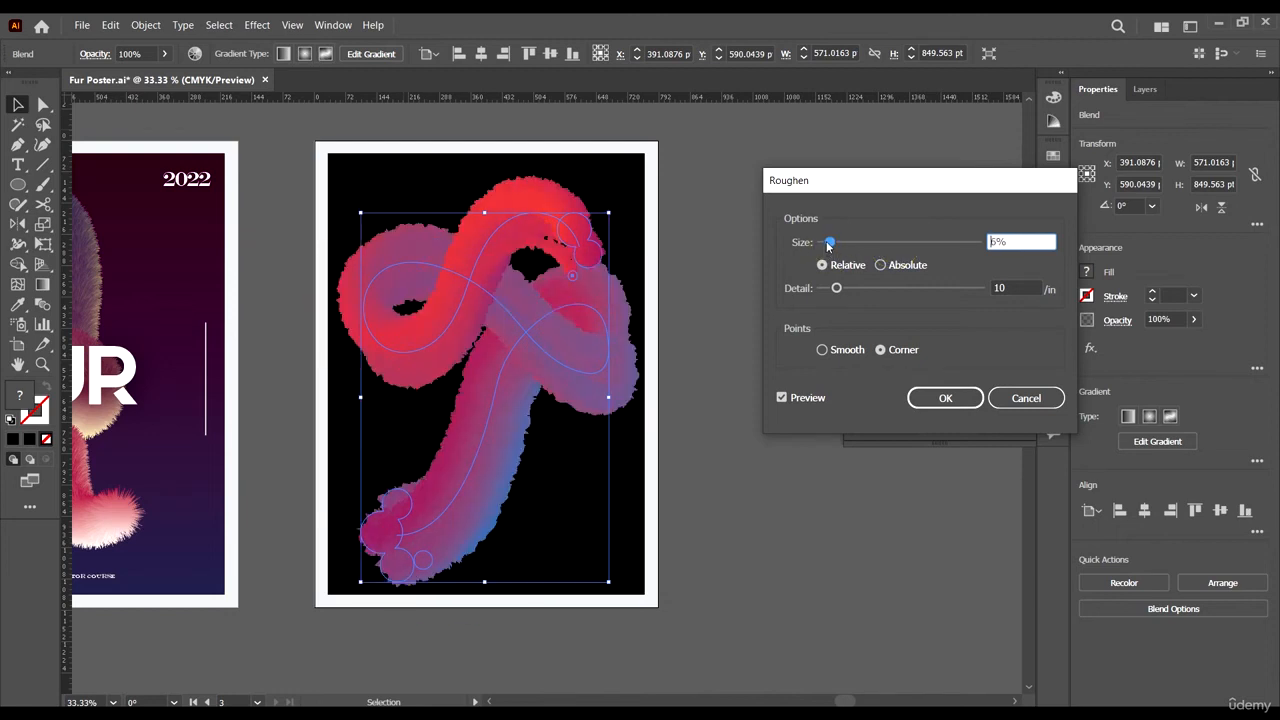
pyautogui.click(829, 243)
# - Raise the Roughen detail to 84/in and apply the effect to the looping blend
pyautogui.moveTo(836, 288); pyautogui.dragTo(881, 288)
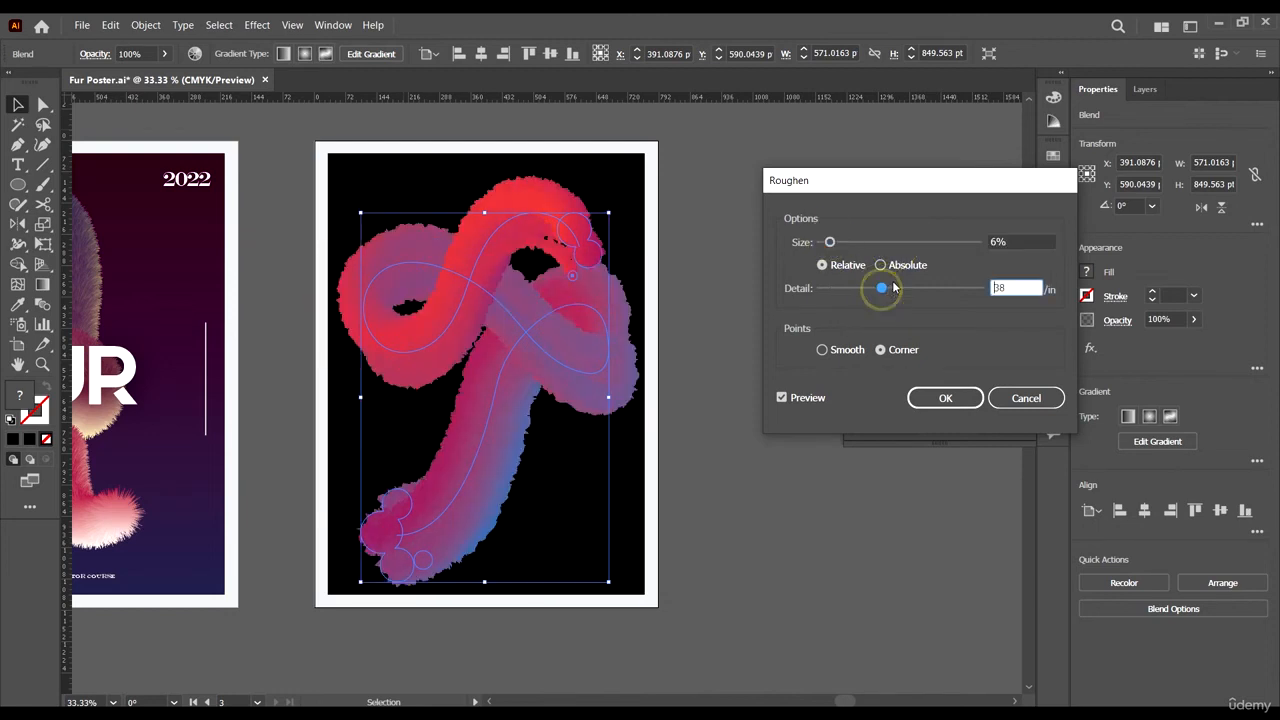
pyautogui.click(921, 289)
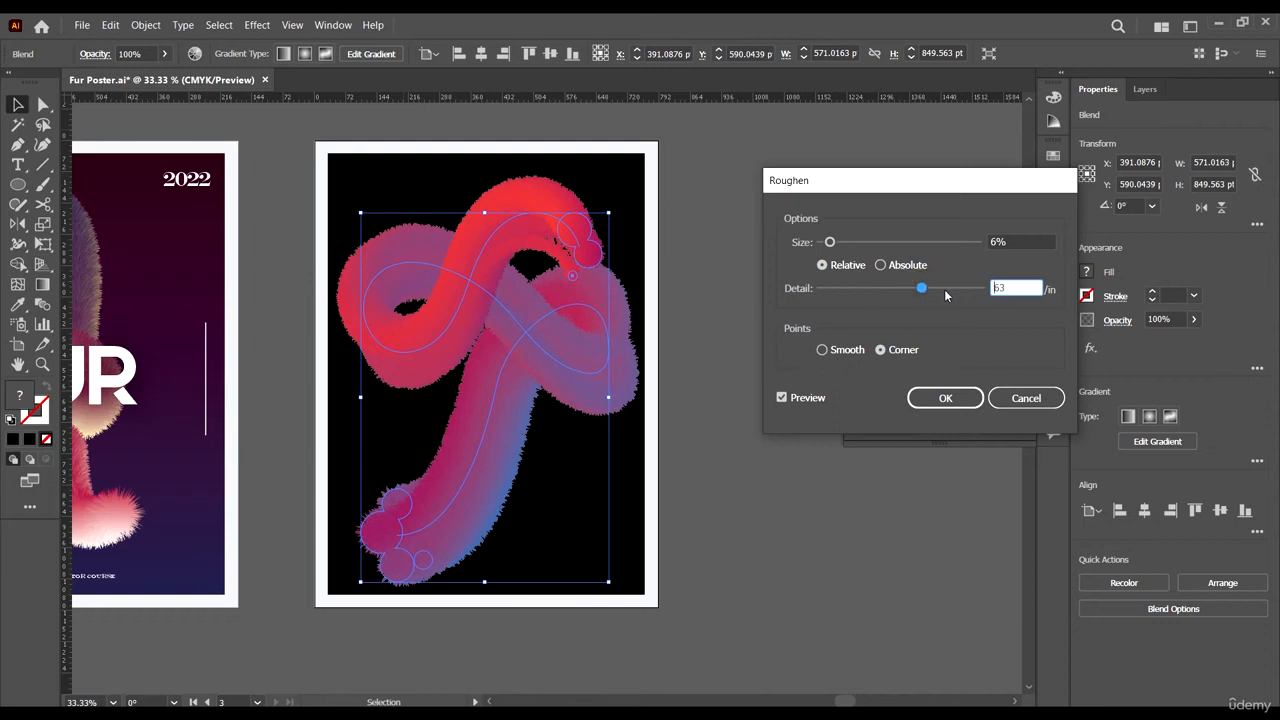
pyautogui.click(955, 290)
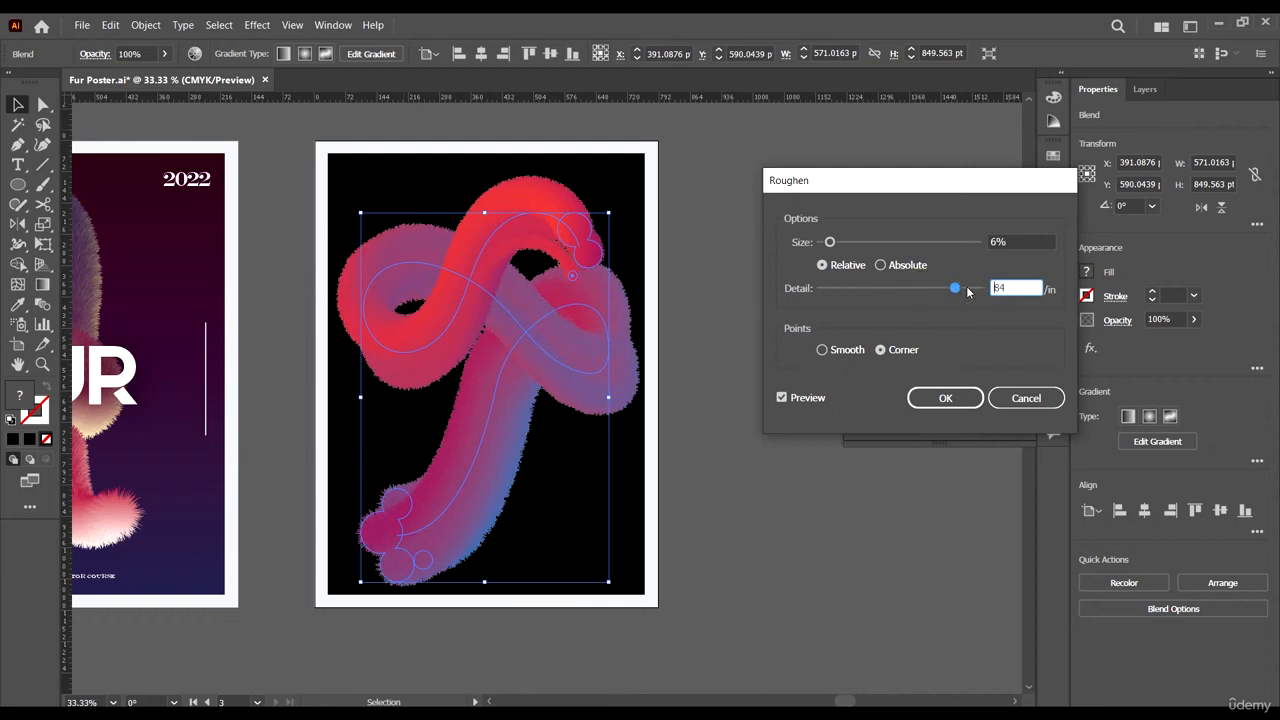
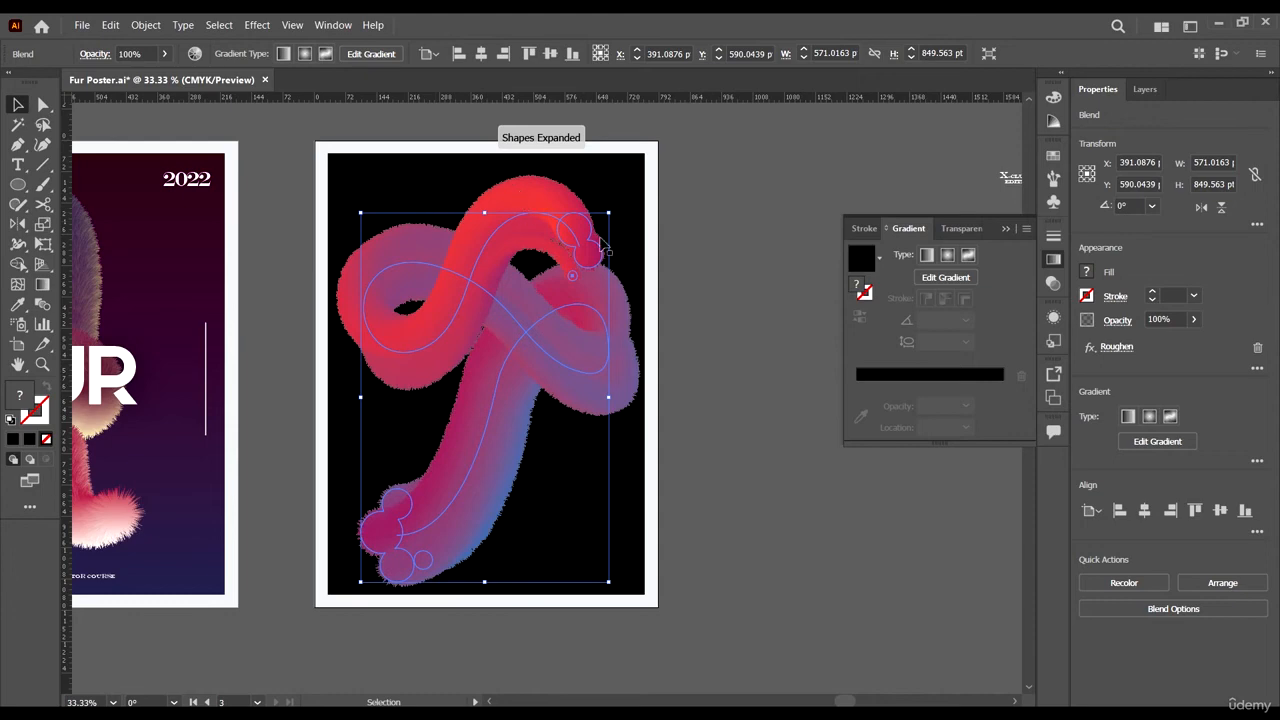
# - Duplicate the fur blend together with its background slightly down and to the left, and delete the duplicated background rectangle
pyautogui.scroll(4, 646, 302)
pyautogui.scroll(-4, 646, 302)
pyautogui.hscroll(-3, 525, 295)
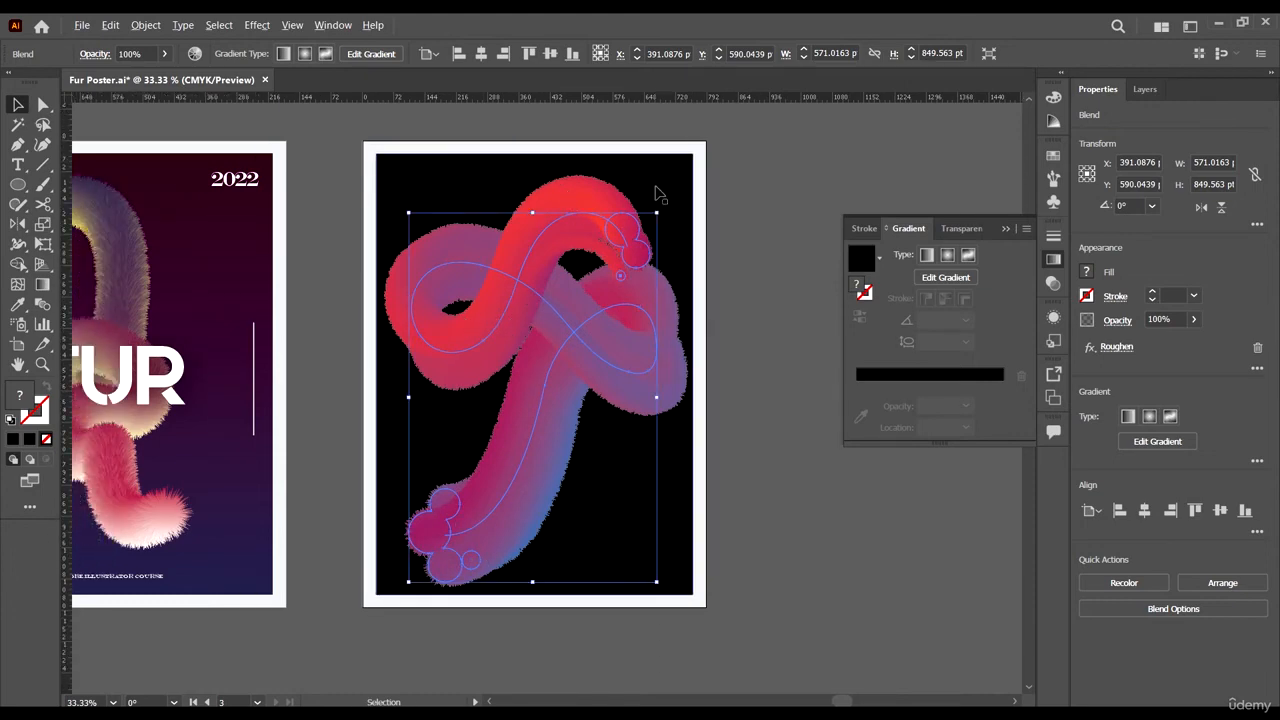
pyautogui.scroll(3, 650, 200)
pyautogui.scroll(1, 633, 224)
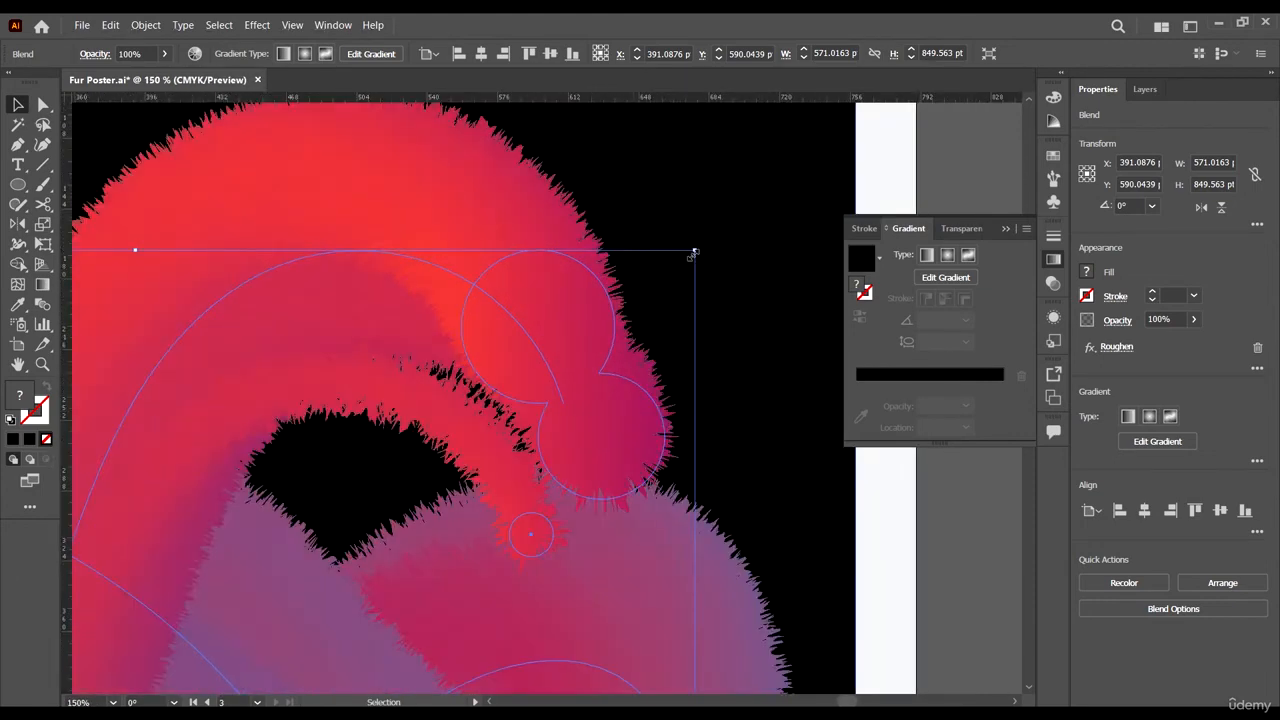
pyautogui.moveTo(690, 252); pyautogui.dragTo(670, 277)
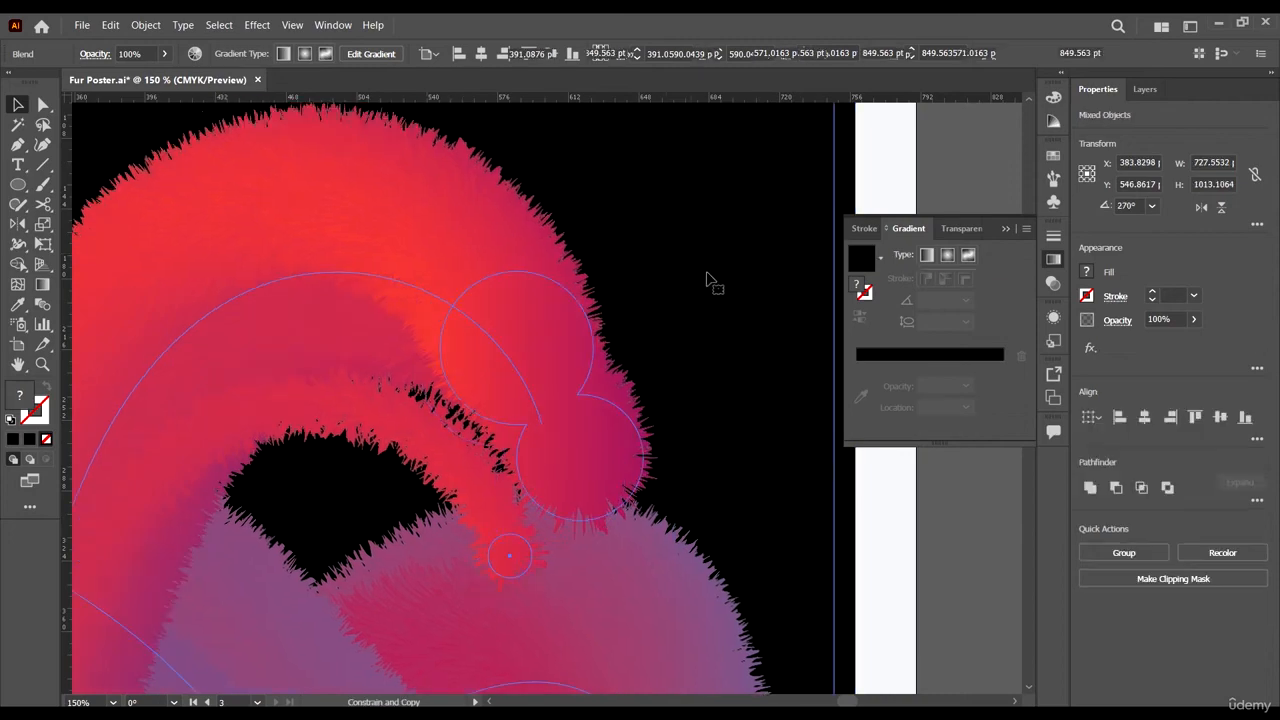
pyautogui.scroll(-3, 709, 377)
pyautogui.click(722, 375)
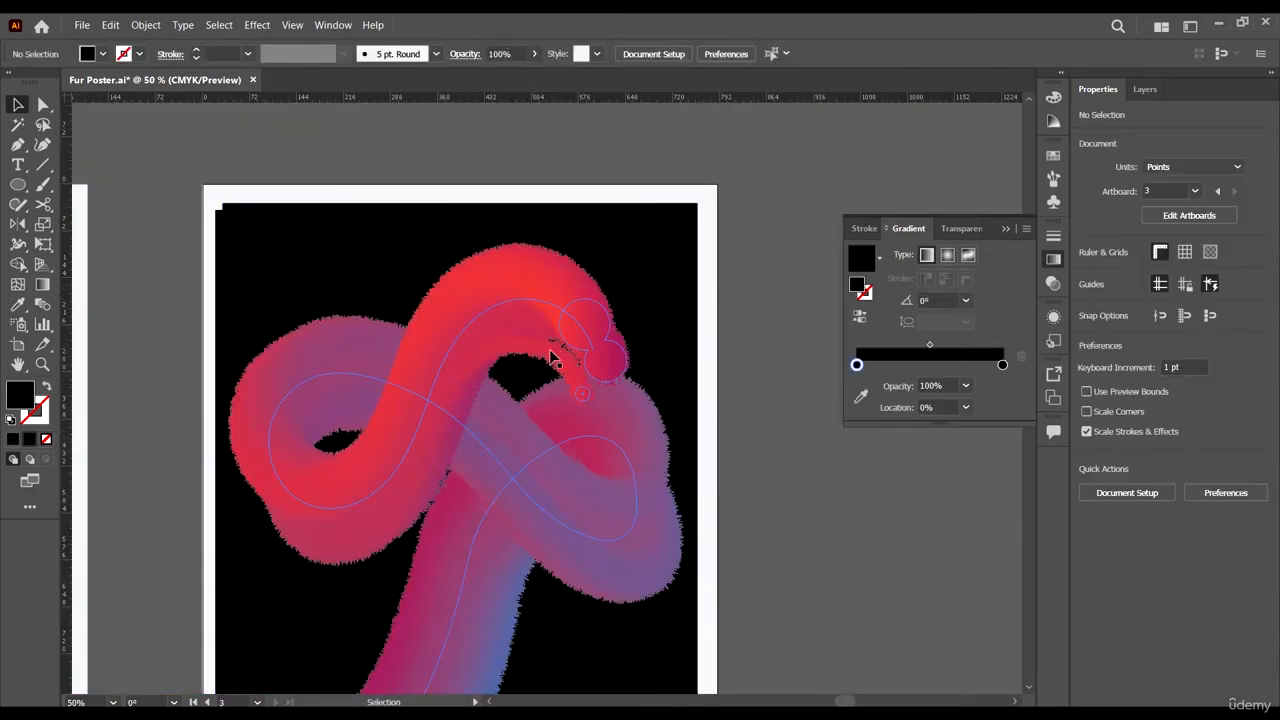
pyautogui.click(679, 226)
pyautogui.press('Delete')
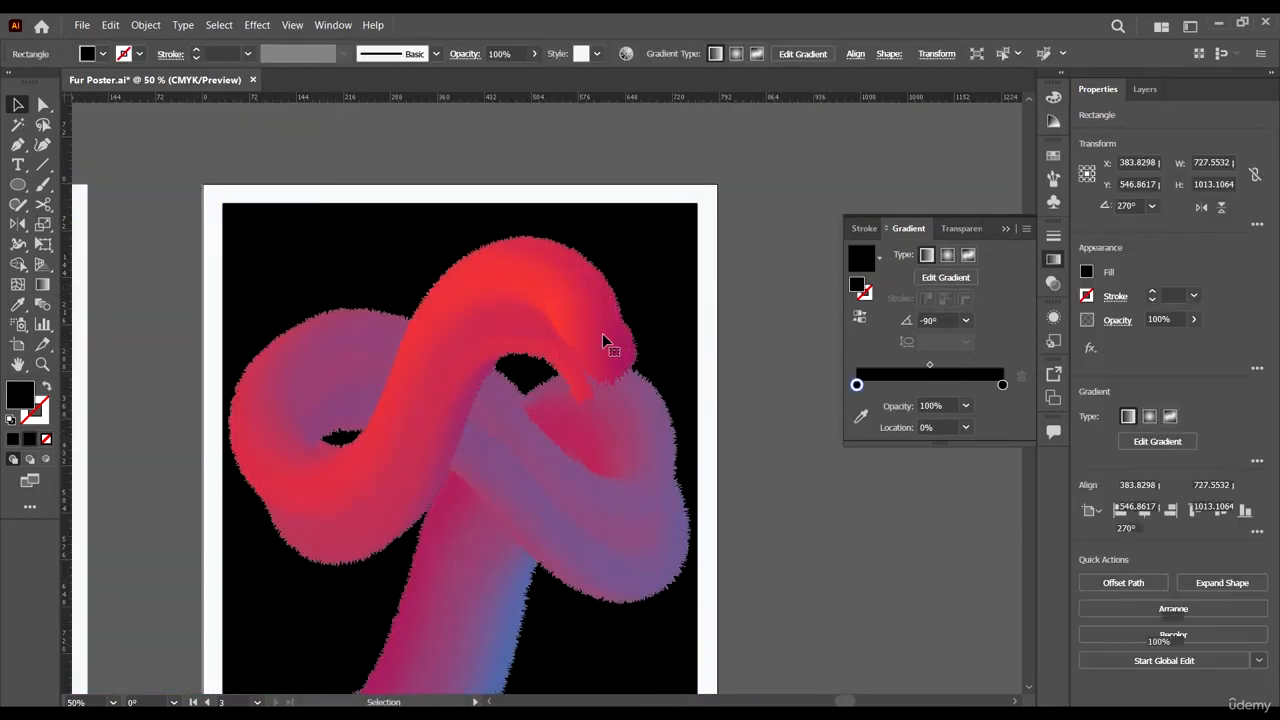
# - Scale the duplicated fur blend down proportionally about its center and deselect it
pyautogui.click(602, 335)
pyautogui.moveTo(637, 299); pyautogui.dragTo(619, 322)
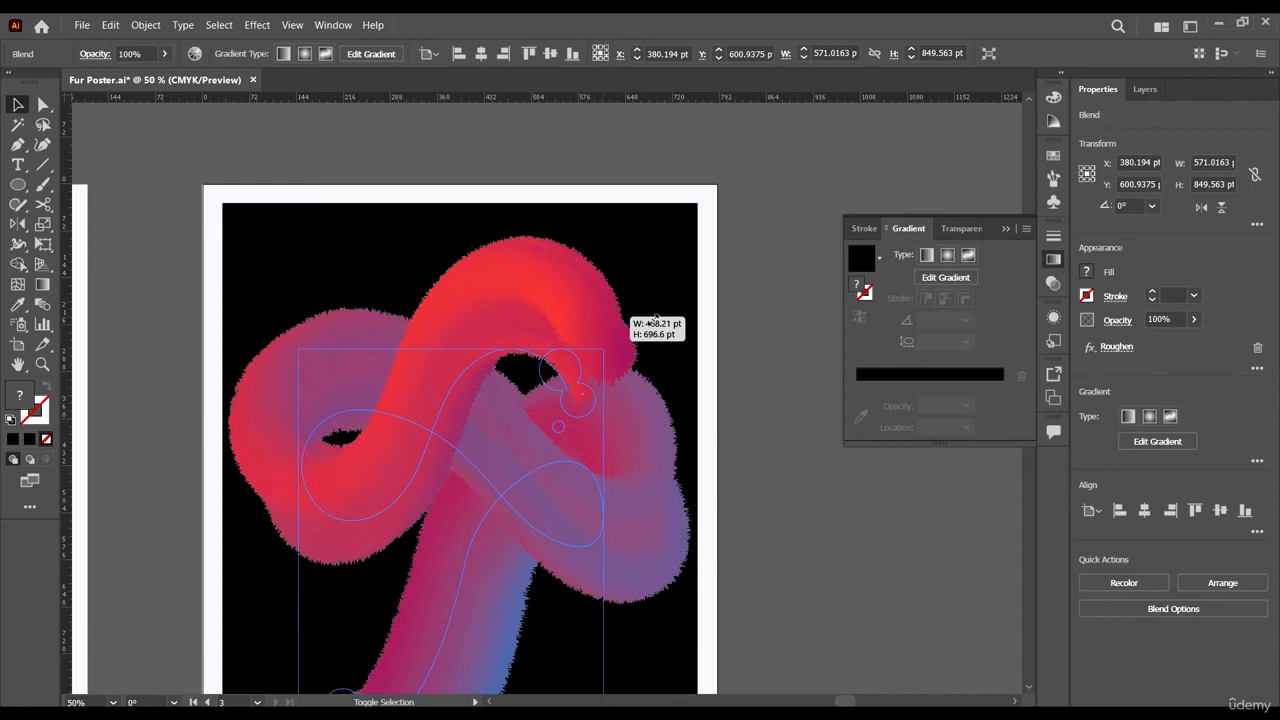
pyautogui.moveTo(653, 323); pyautogui.dragTo(651, 320)
pyautogui.scroll(-2, 659, 323)
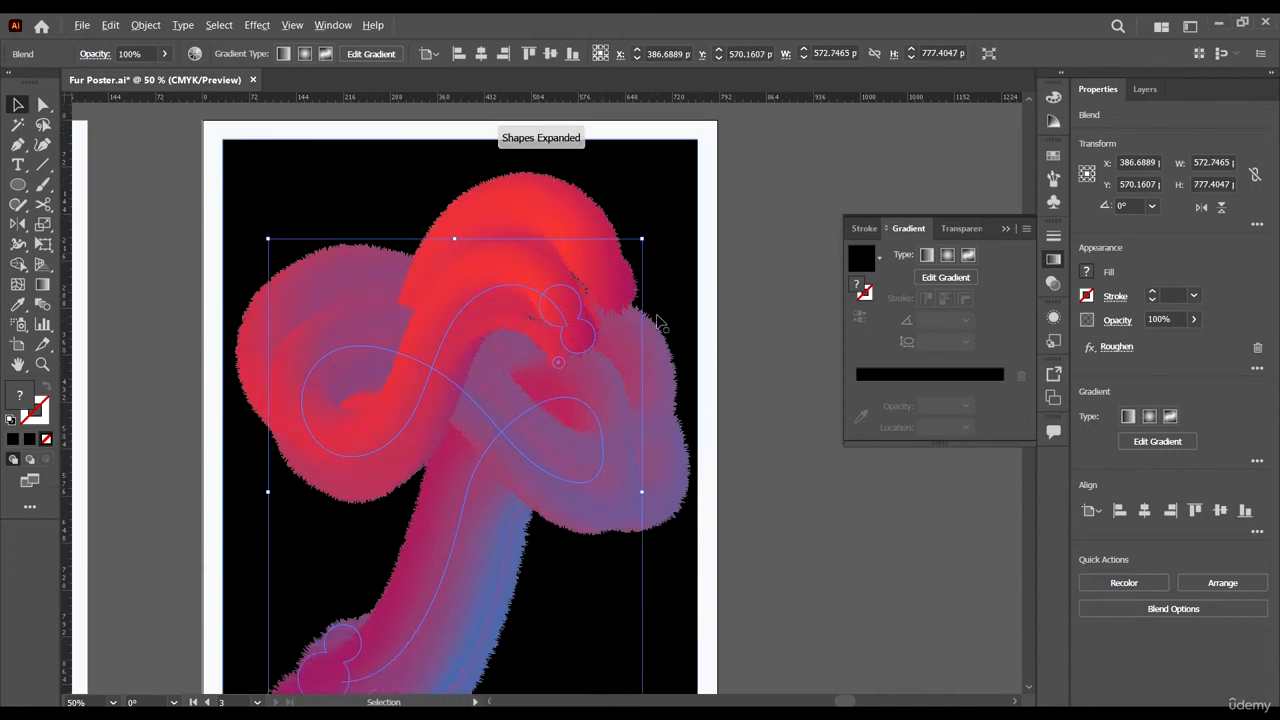
pyautogui.scroll(-2, 659, 321)
pyautogui.click(745, 277)
# - Delete the larger original fur blend, keeping the scaled-down copy on the black background
pyautogui.scroll(2, 508, 286)
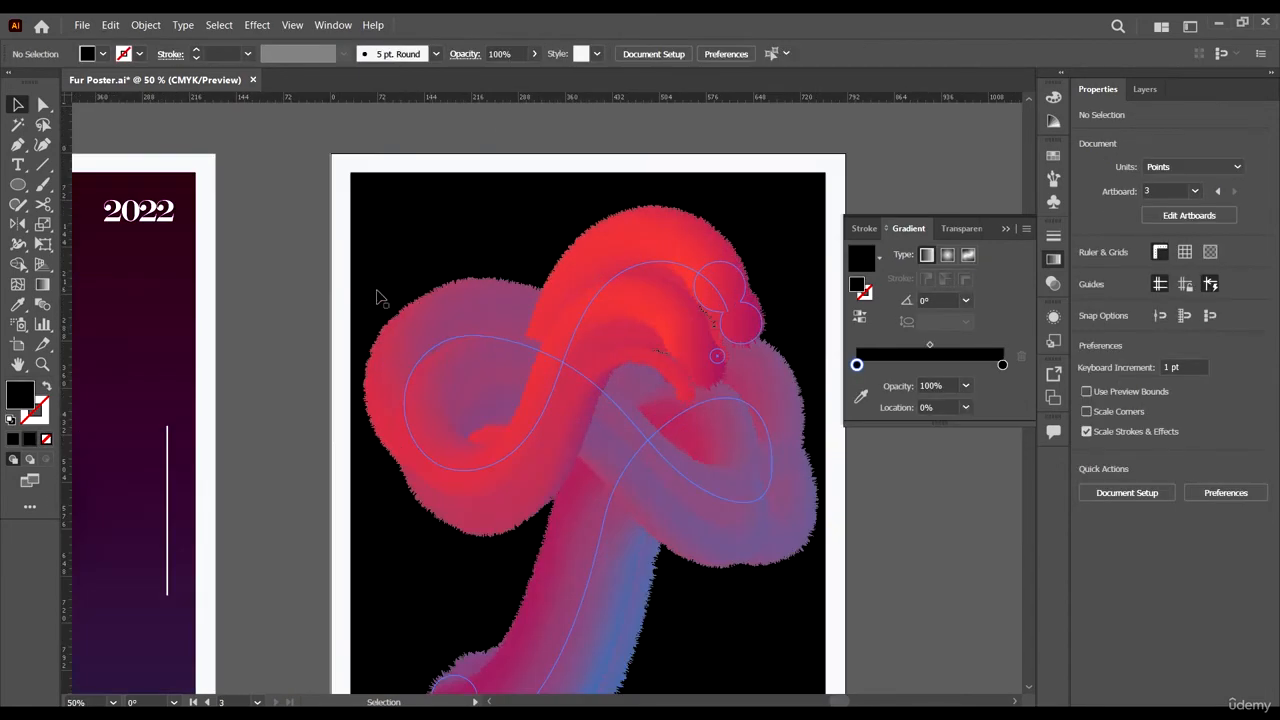
pyautogui.moveTo(421, 207); pyautogui.dragTo(275, 308)
pyautogui.hotkey('ctrl', 'z')
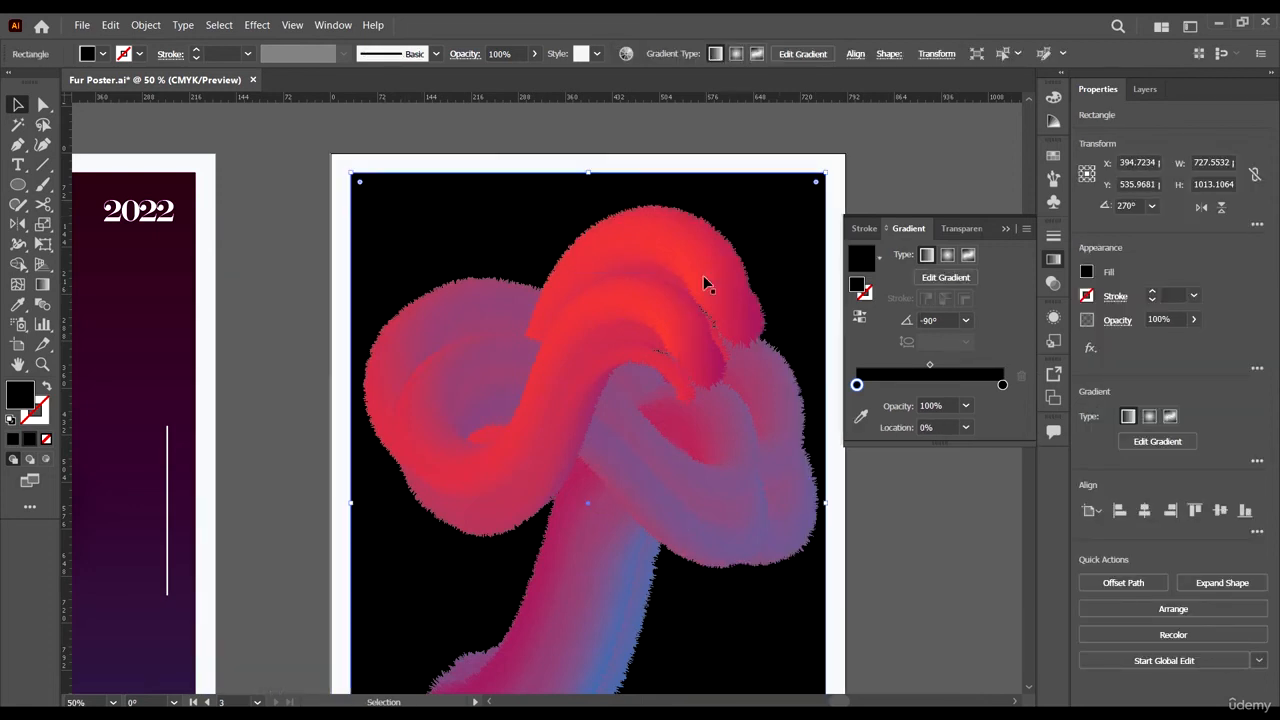
pyautogui.click(690, 248)
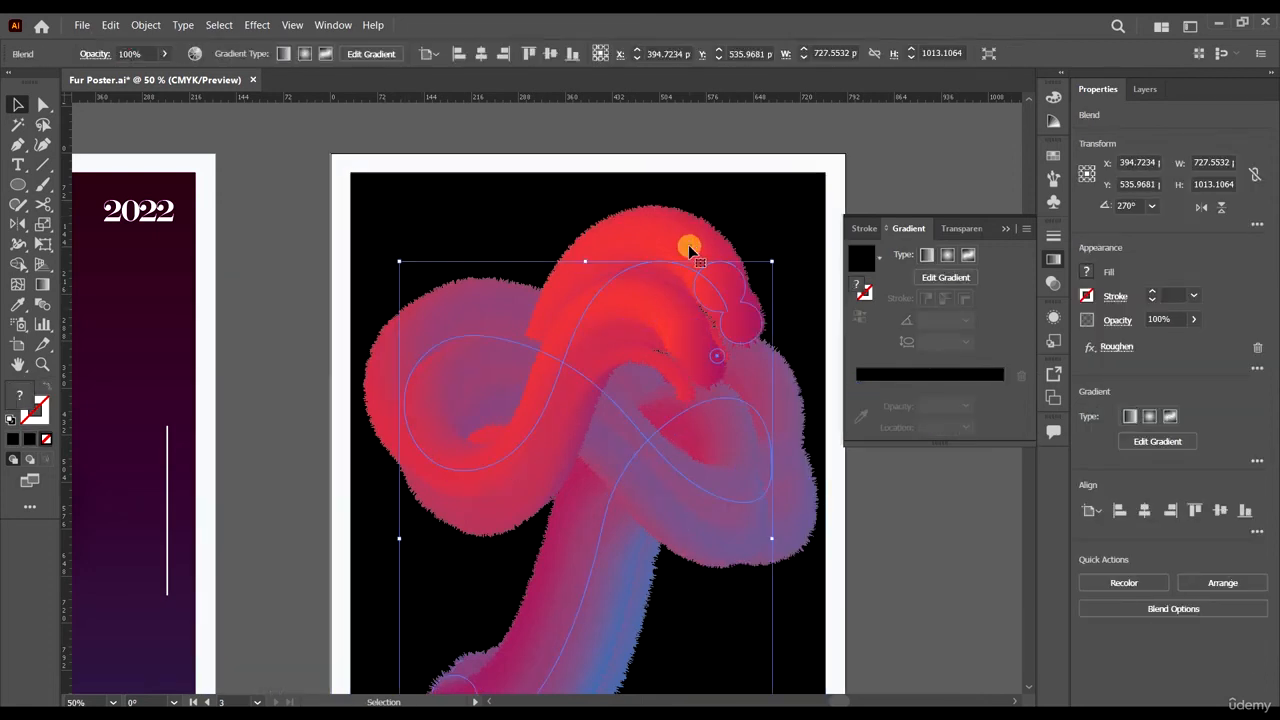
pyautogui.hotkey('ctrl', 'z')
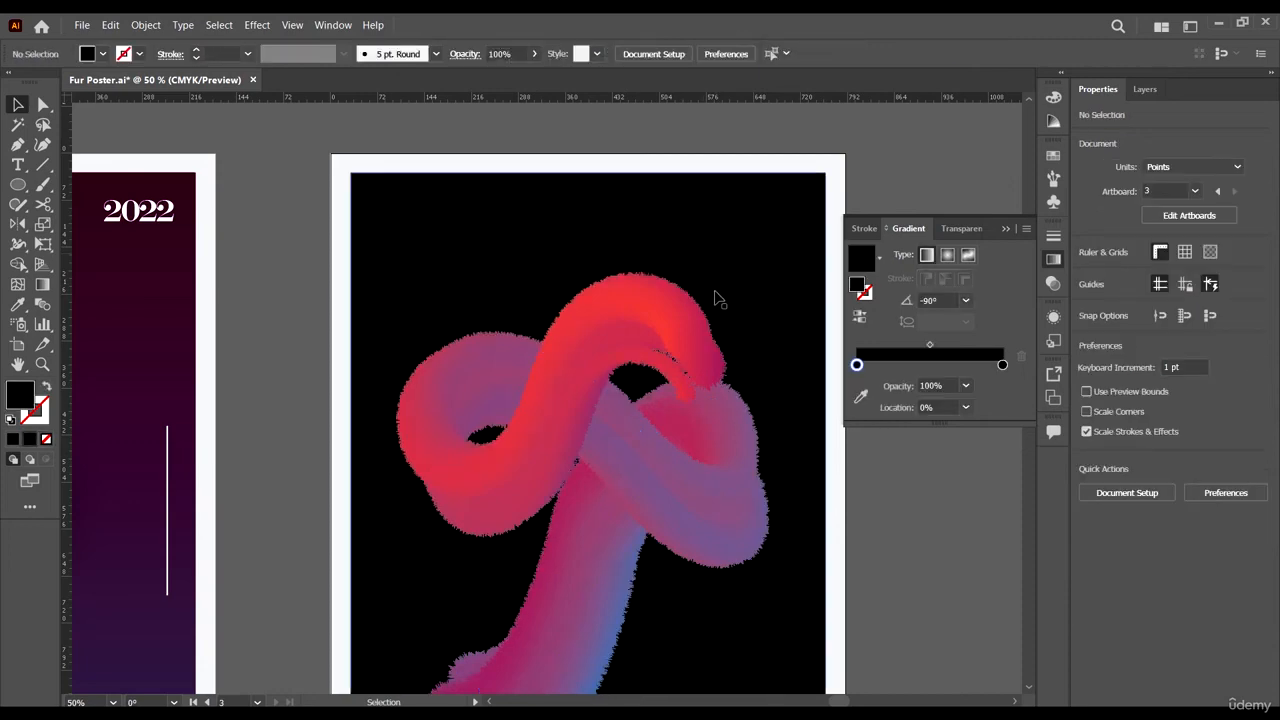
pyautogui.scroll(-2, 705, 303)
pyautogui.scroll(-2, 591, 325)
pyautogui.click(823, 451)
pyautogui.scroll(1, 618, 339)
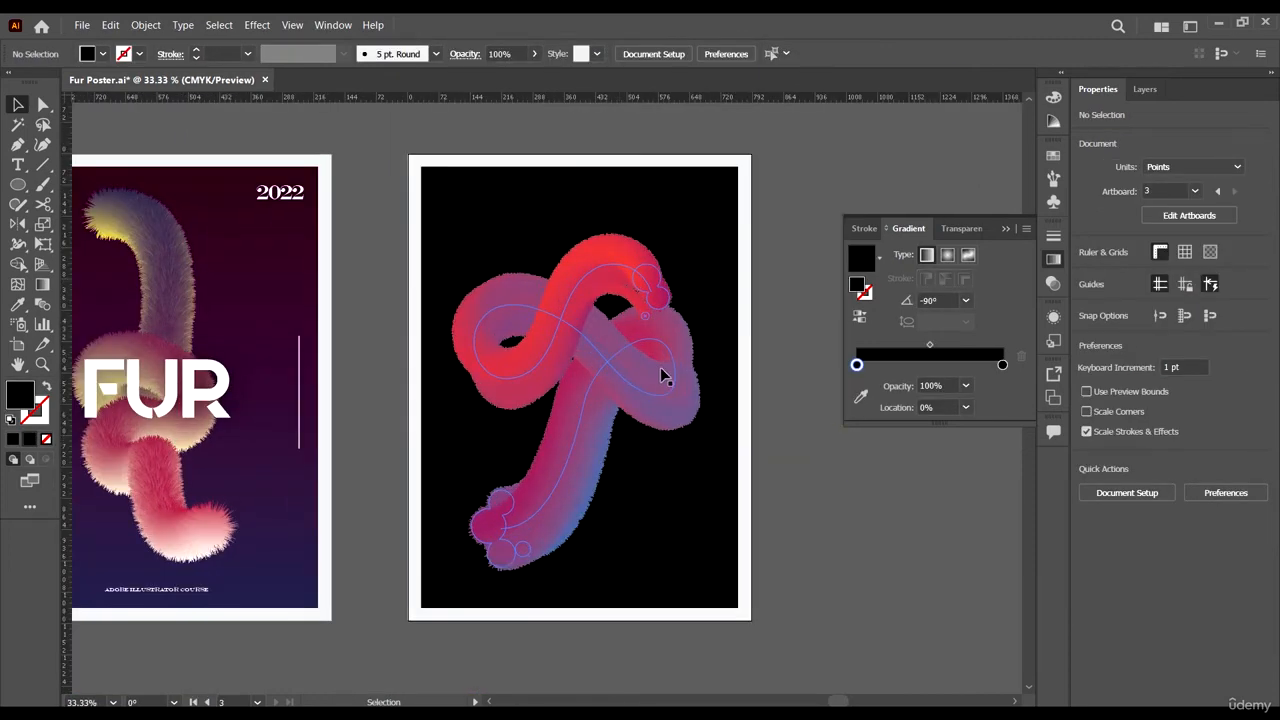
# - Move the fur blend up and slightly right by about 14.5 pt and 27.6 pt, and deselect it
pyautogui.click(663, 375)
pyautogui.click(797, 451)
pyautogui.moveTo(660, 302); pyautogui.dragTo(670, 293)
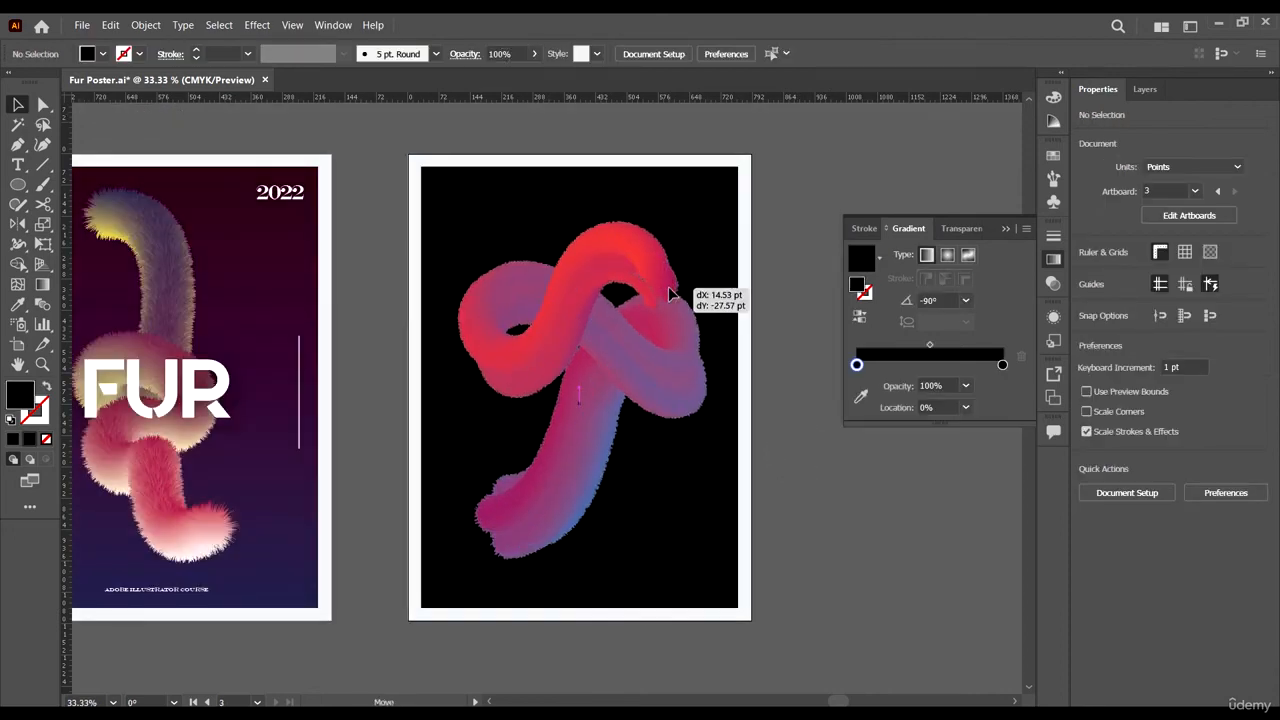
pyautogui.click(829, 509)
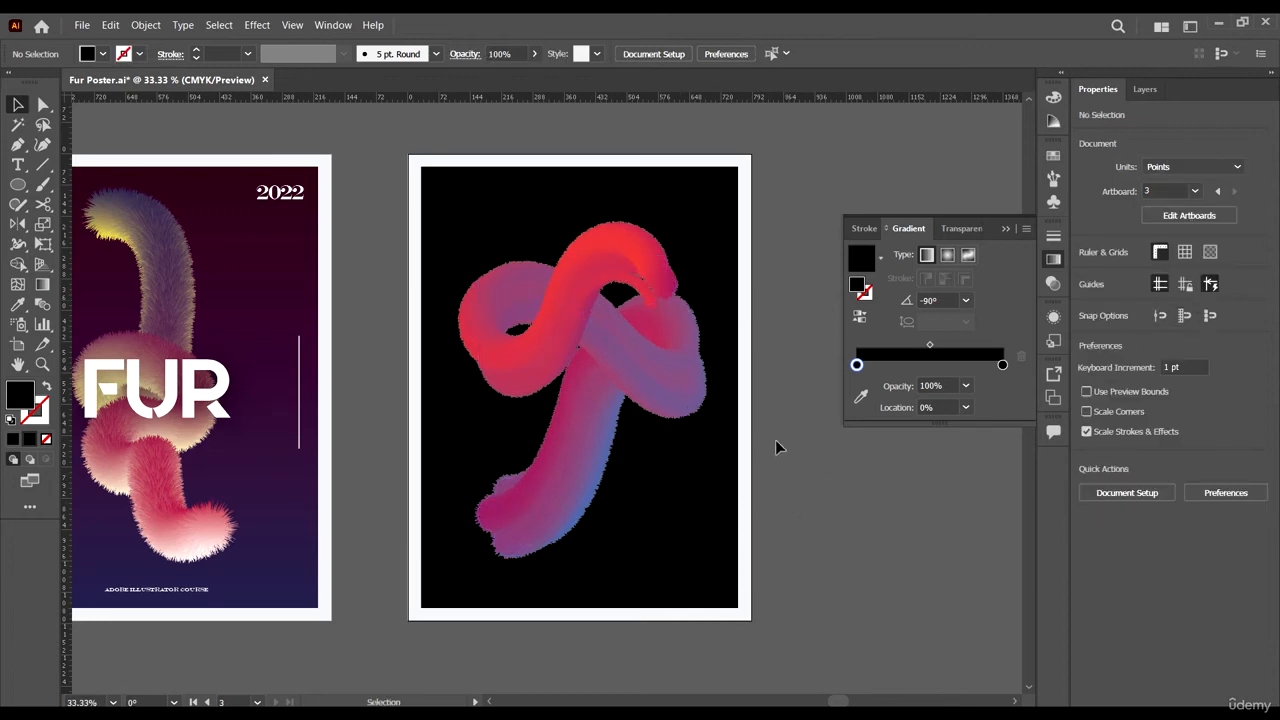
pyautogui.scroll(2, 637, 372)
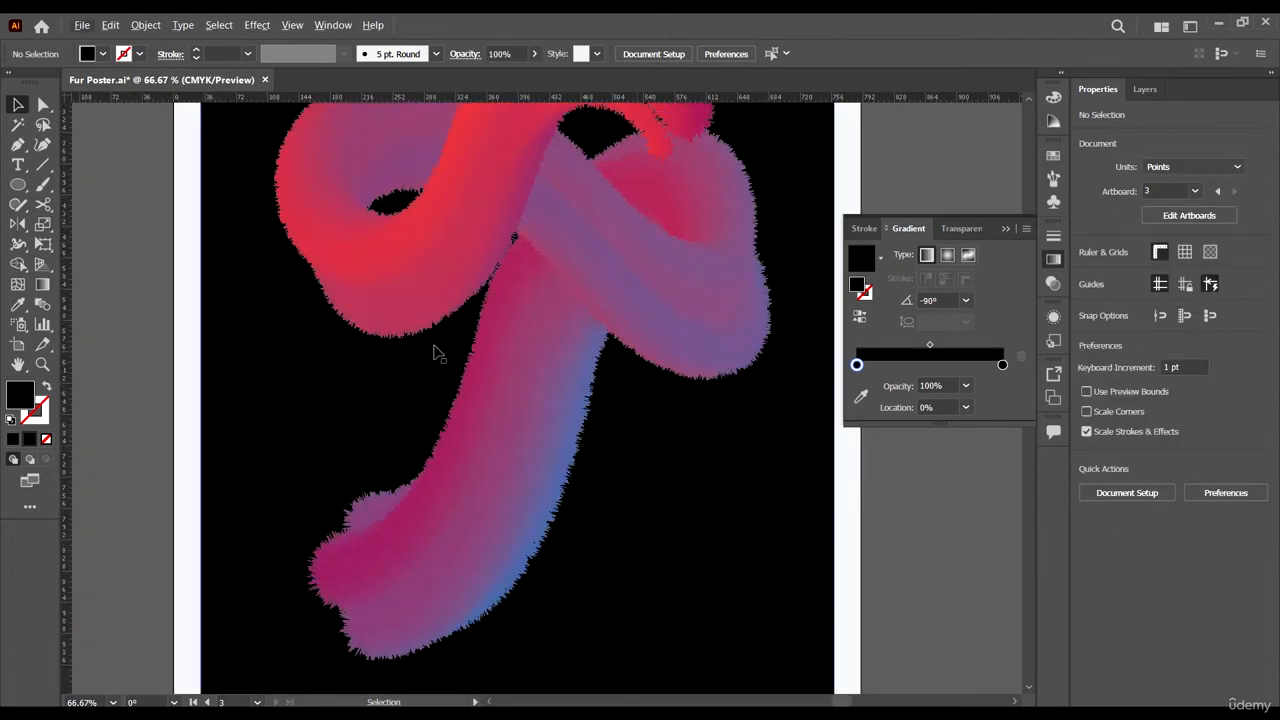
pyautogui.click(42, 104)
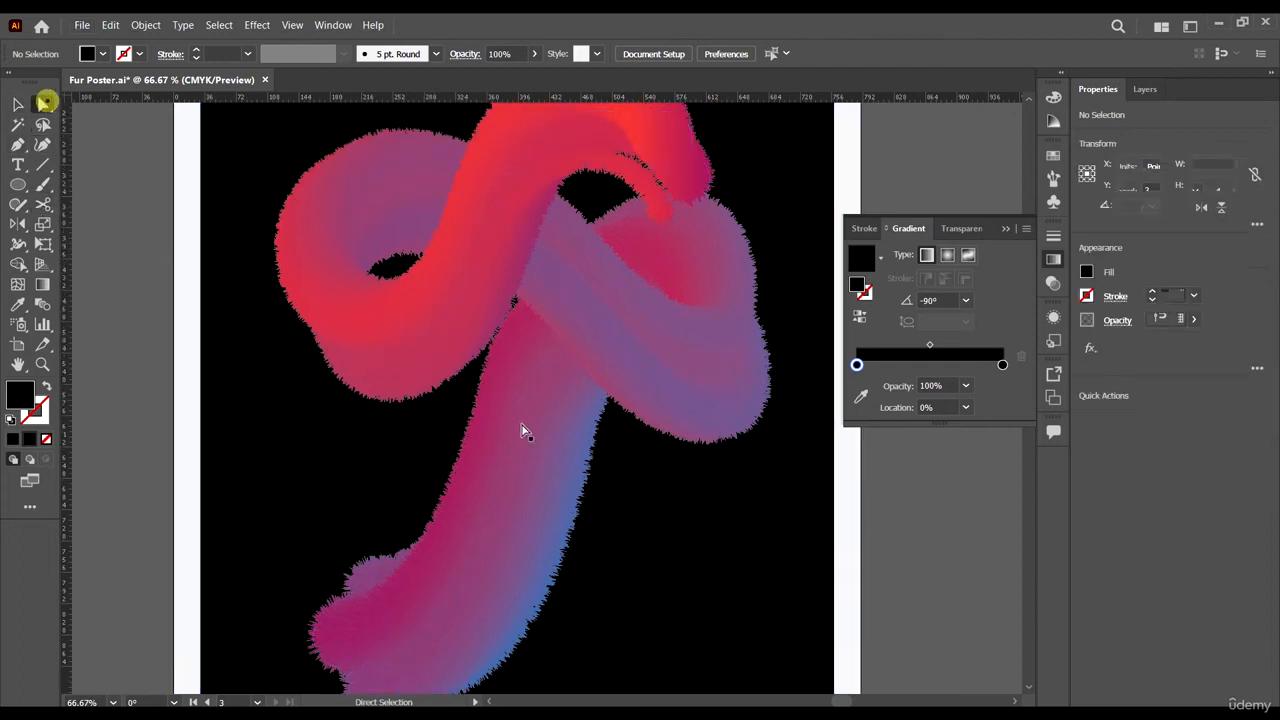
pyautogui.click(346, 581)
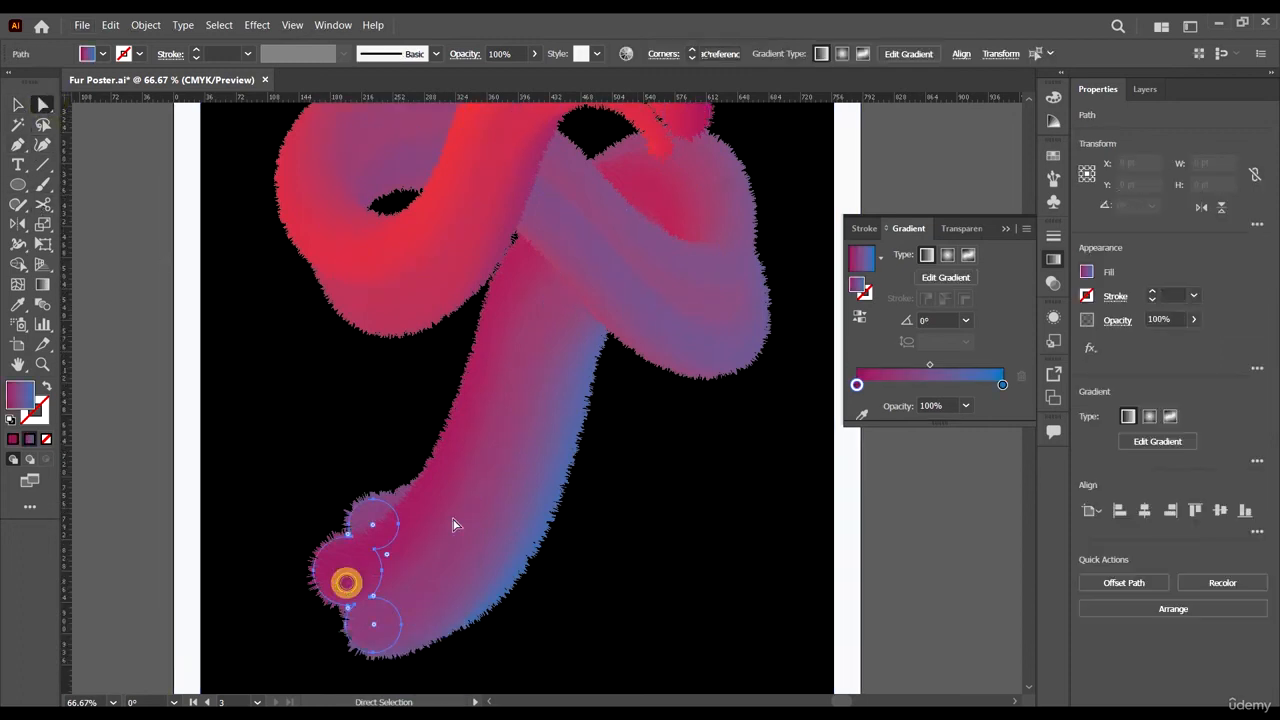
pyautogui.scroll(-2, 460, 505)
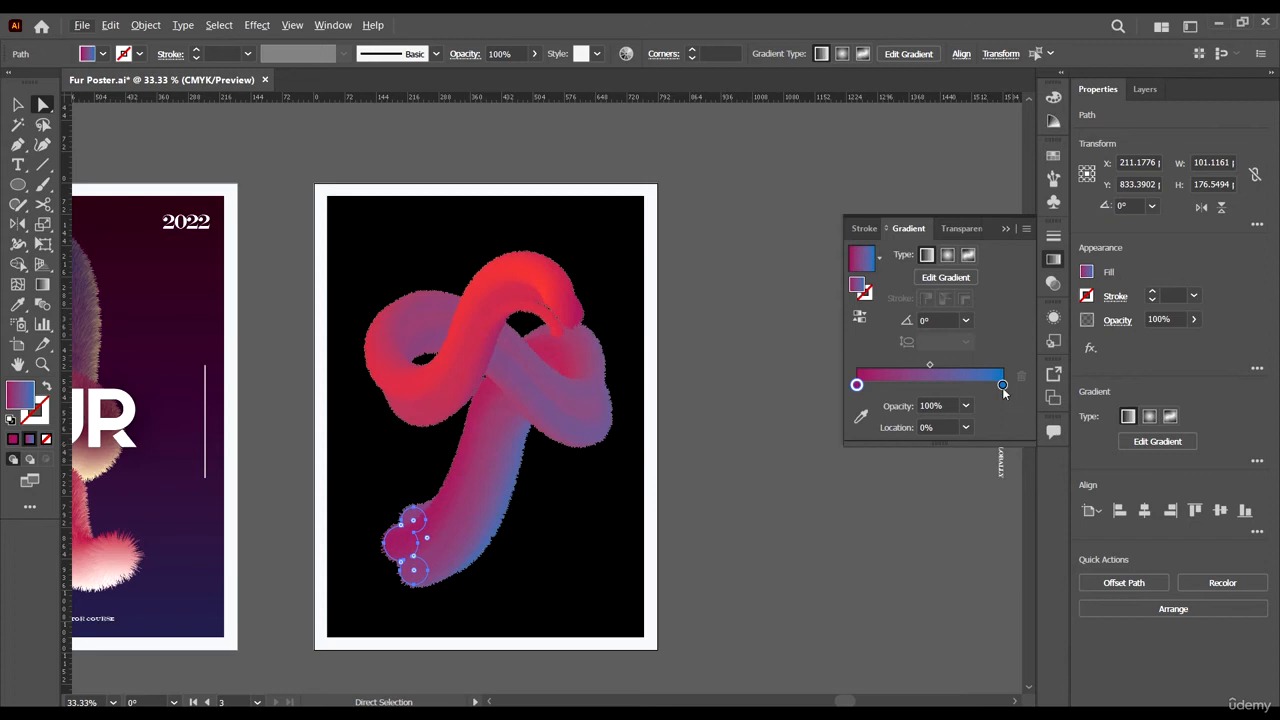
pyautogui.click(1002, 385)
pyautogui.click(1002, 385)
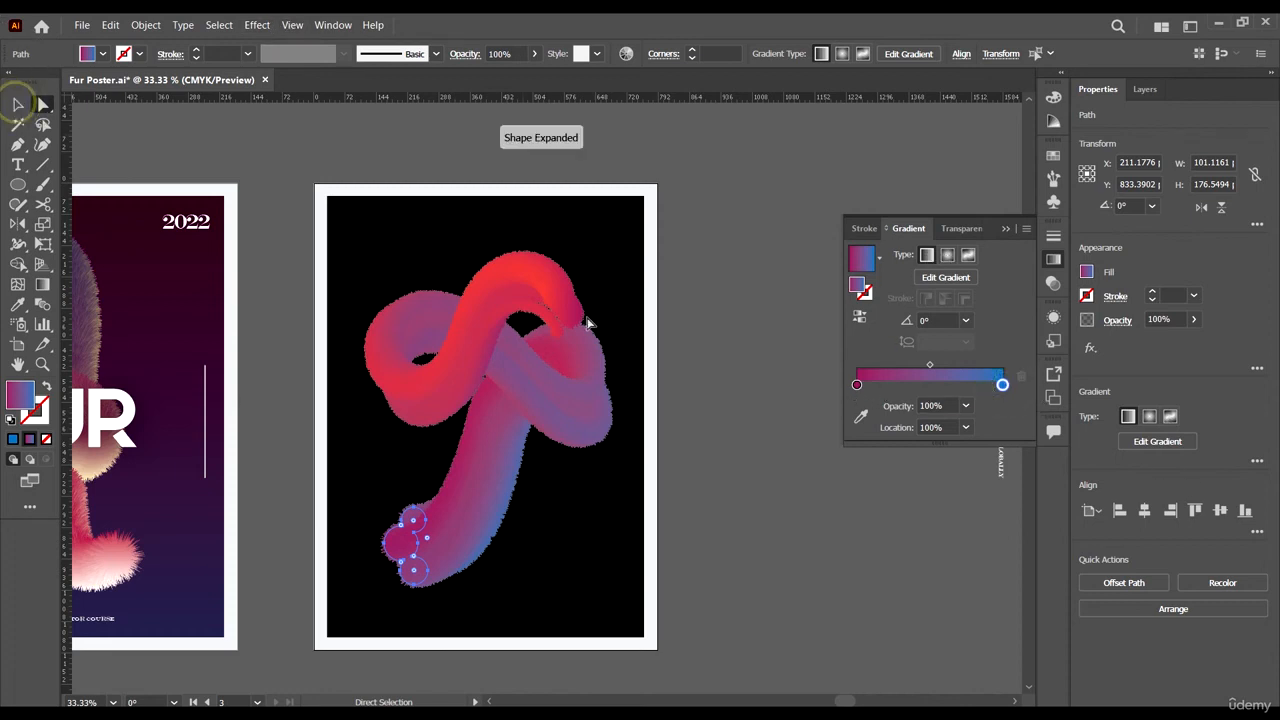
pyautogui.click(757, 491)
pyautogui.scroll(-1, 727, 473)
pyautogui.scroll(1, 727, 473)
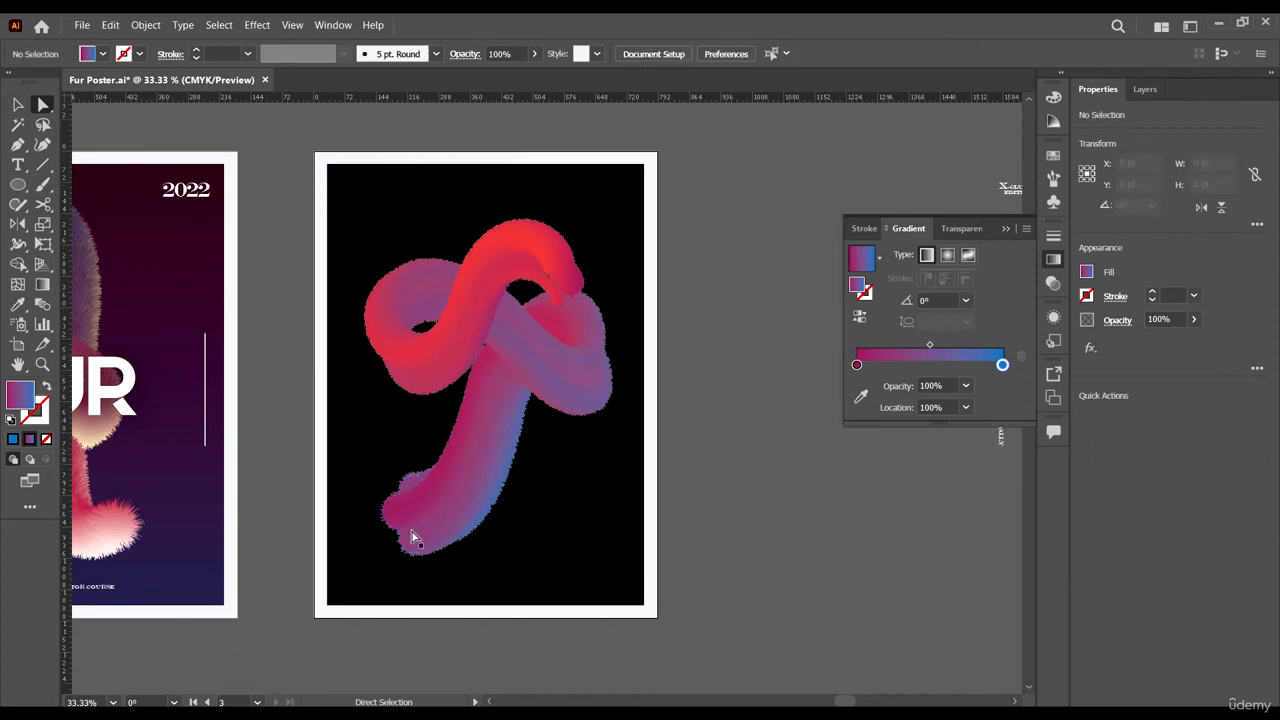
# - Directly select the circle shape at the blend's lower end and darken its blue gradient stop to K 91%
pyautogui.click(410, 518)
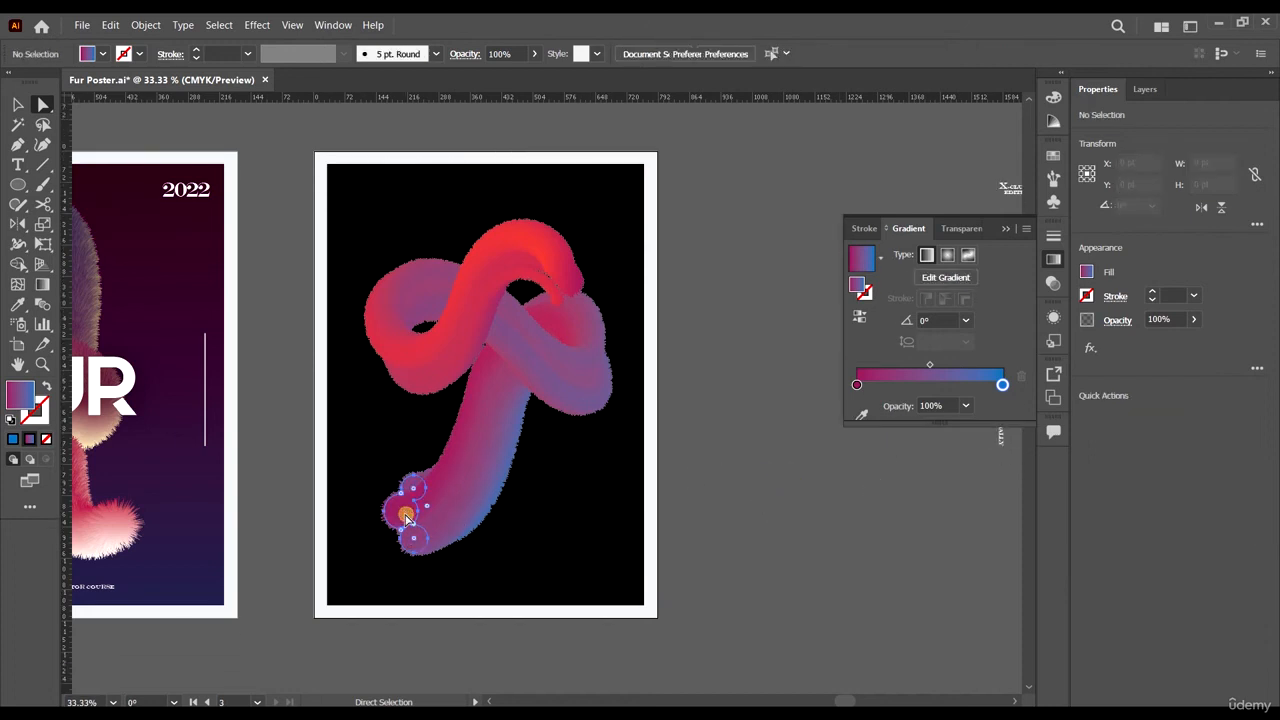
pyautogui.click(1003, 386)
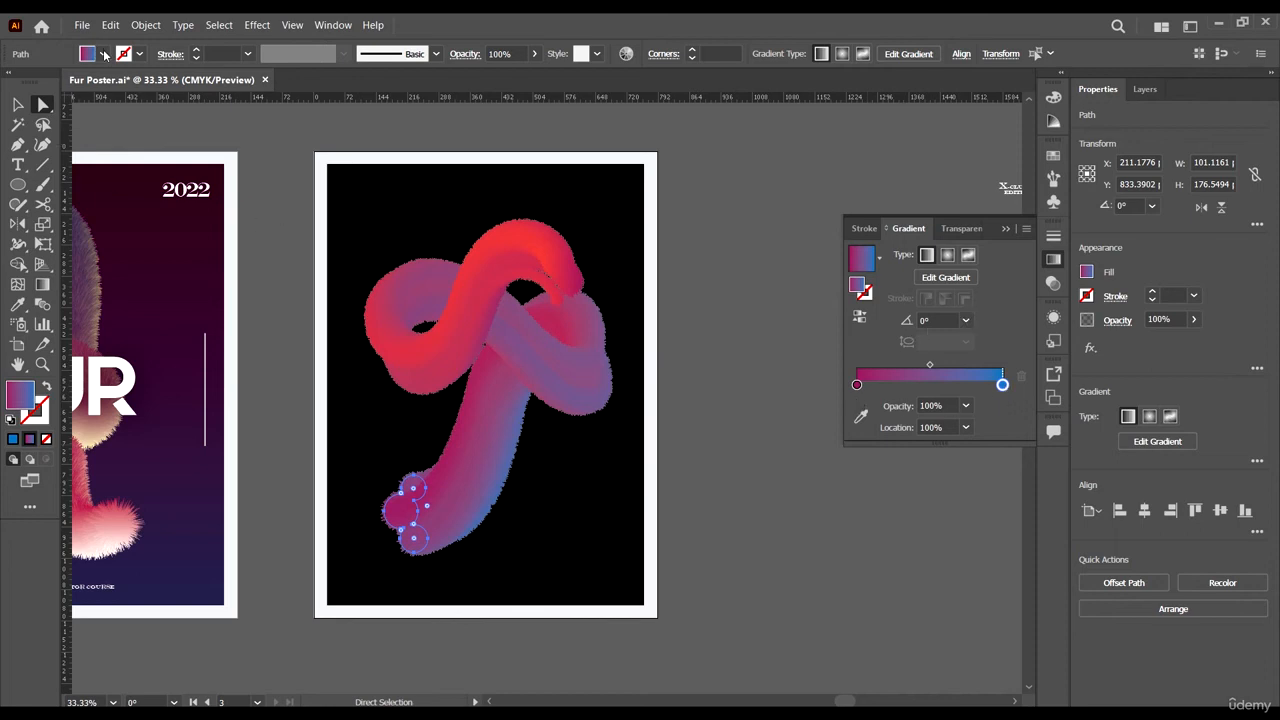
pyautogui.click(1003, 386)
pyautogui.doubleClick(1003, 386)
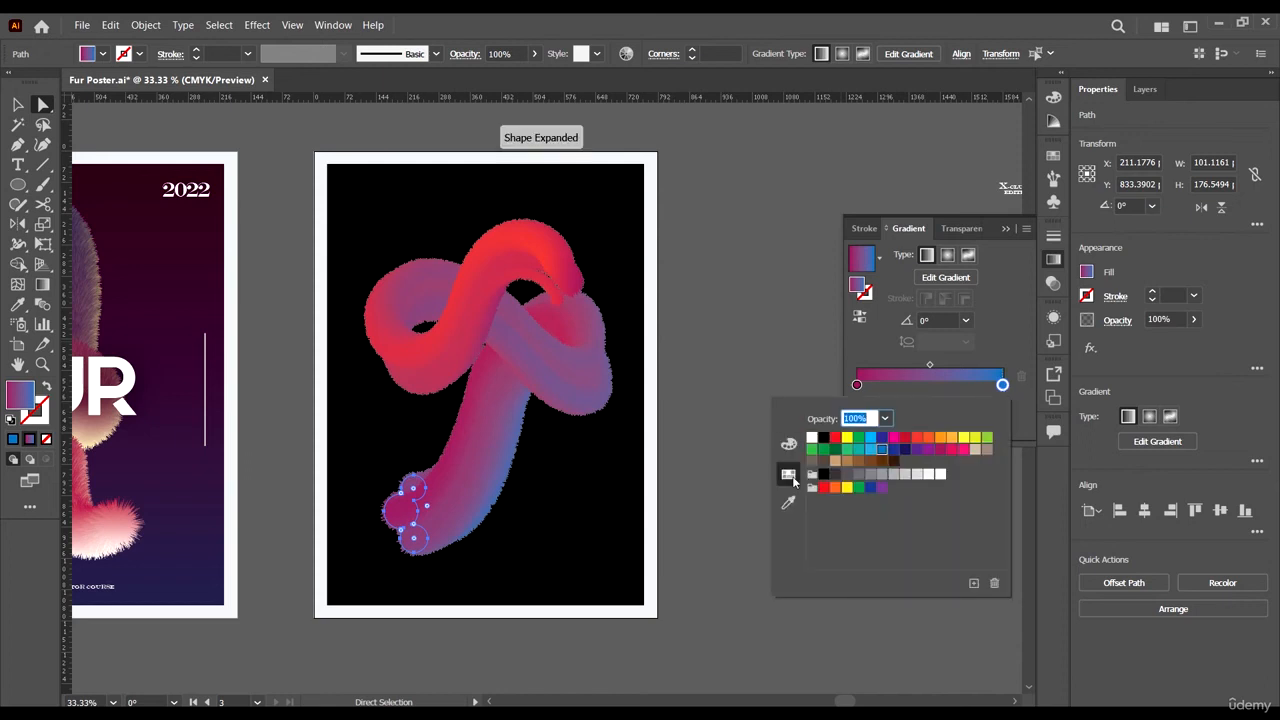
pyautogui.click(789, 444)
pyautogui.click(919, 511)
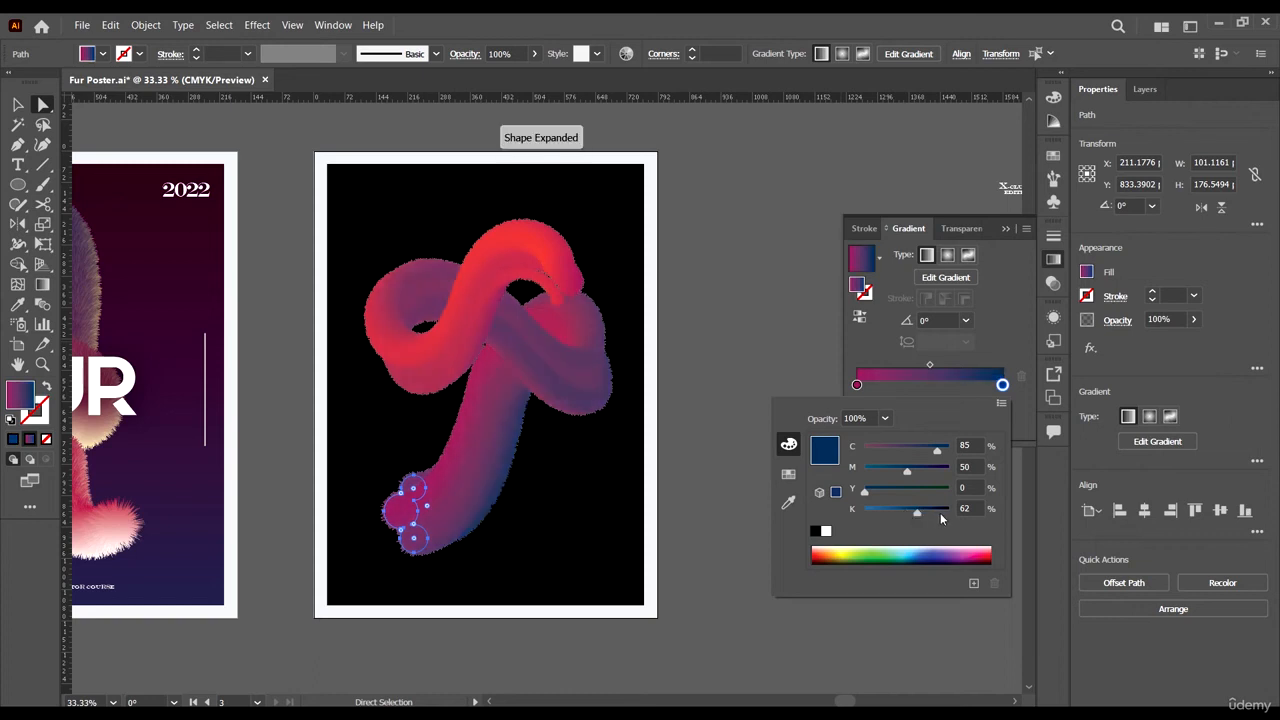
pyautogui.click(941, 511)
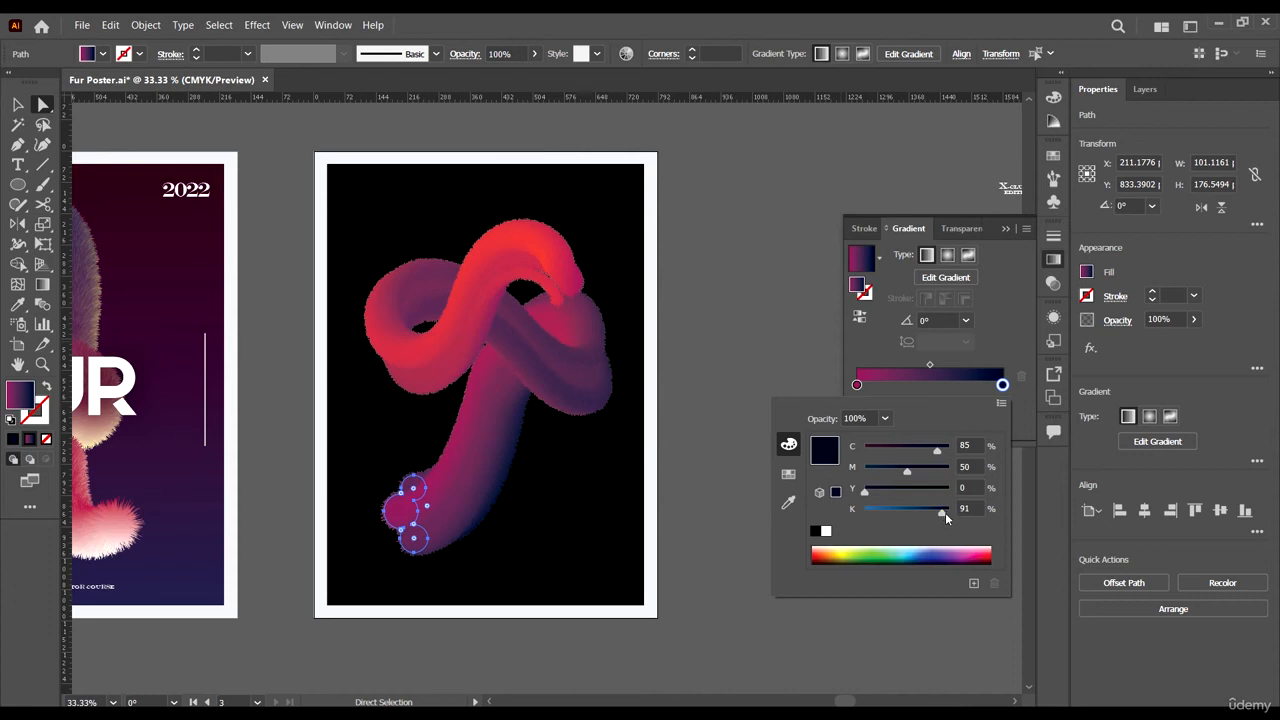
pyautogui.click(945, 512)
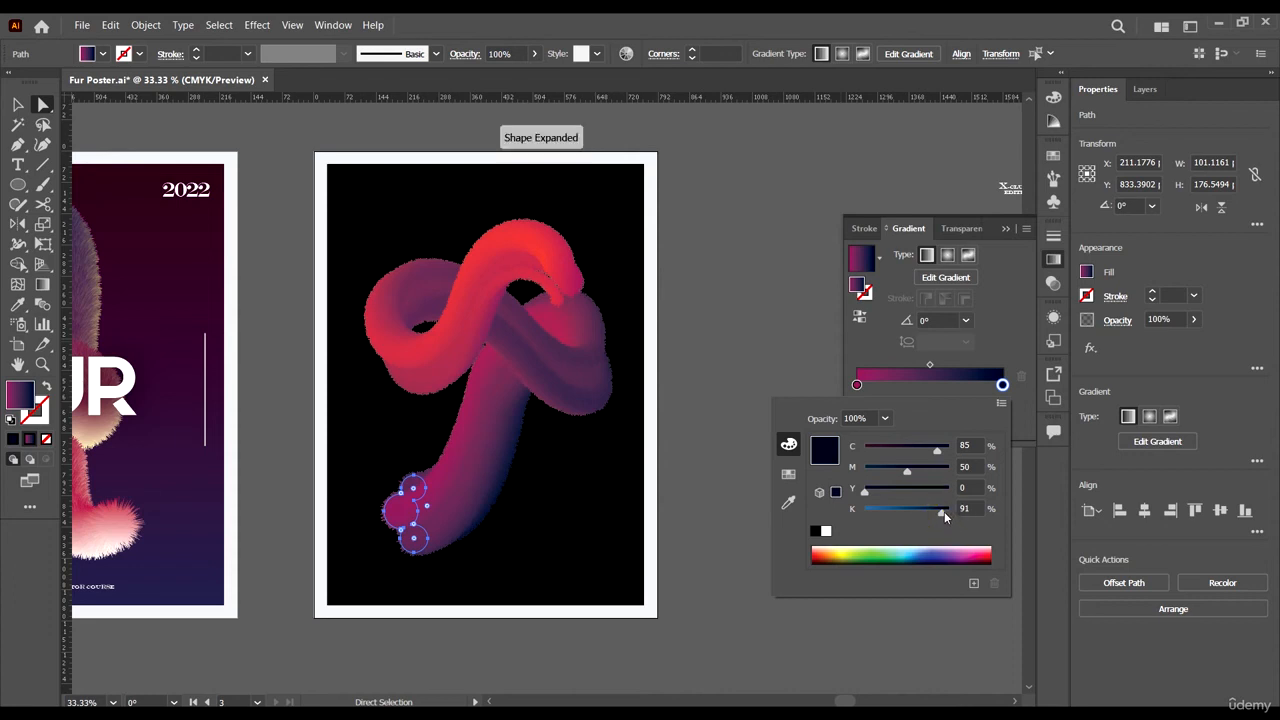
pyautogui.click(944, 511)
pyautogui.click(1005, 331)
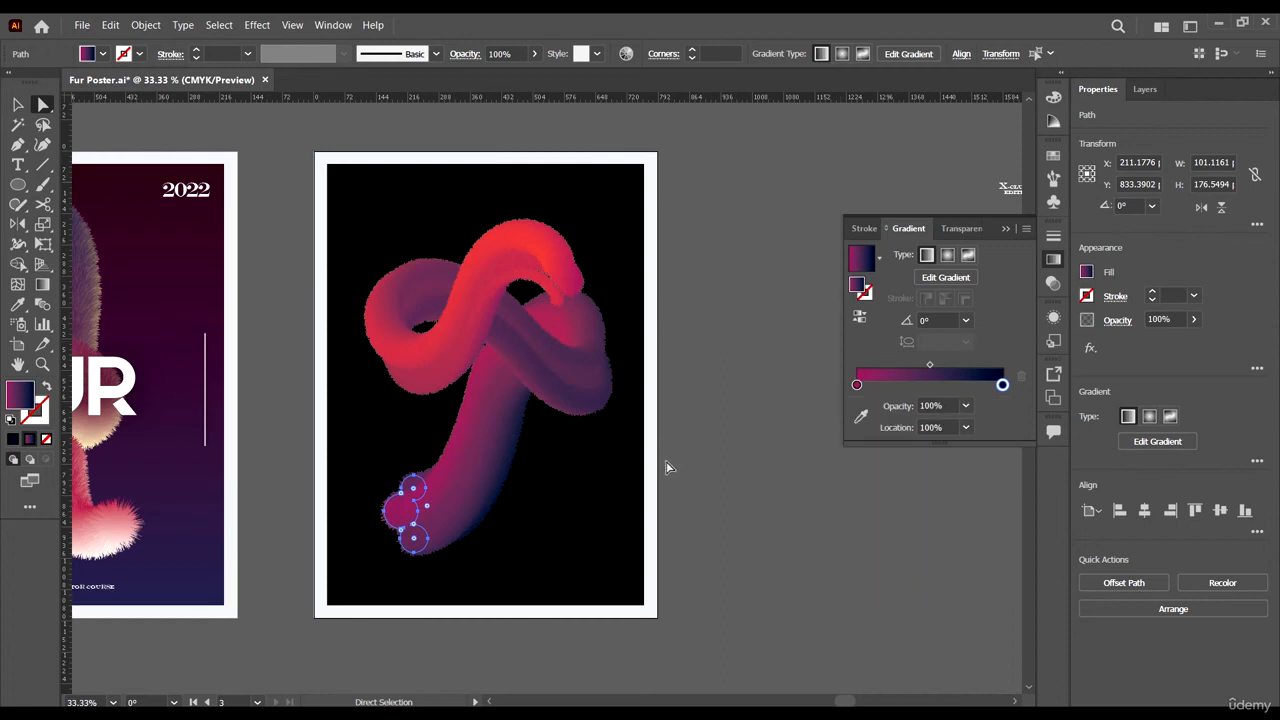
# - Directly select the shape at the blend's upper end, set its red gradient stop's magenta to 94%, and deselect it
pyautogui.hscroll(-2, 668, 467)
pyautogui.click(628, 263)
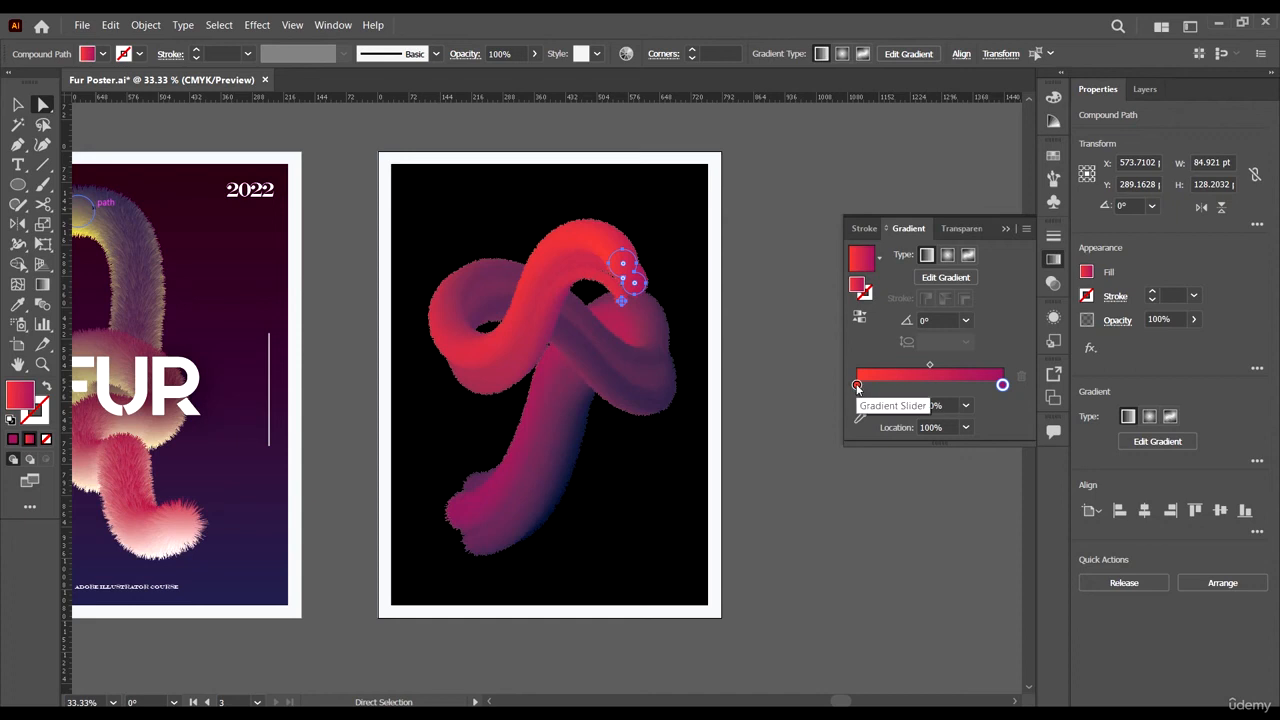
pyautogui.click(856, 384)
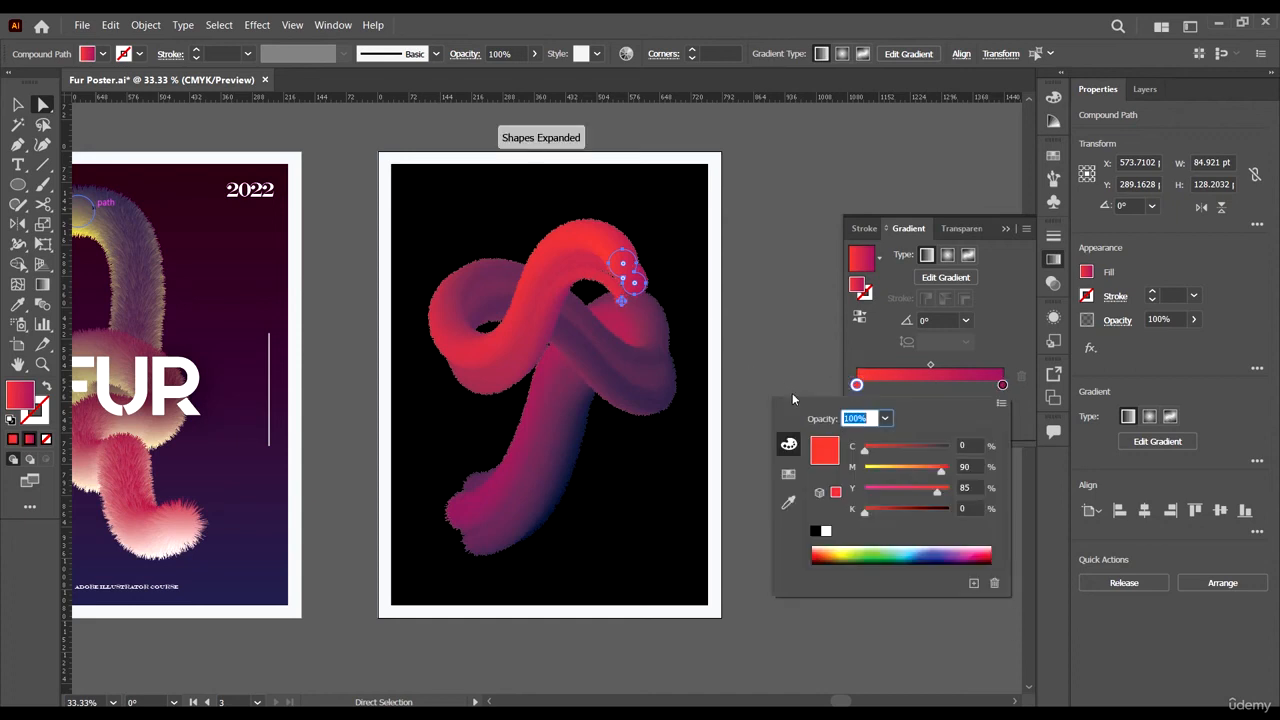
pyautogui.click(910, 467)
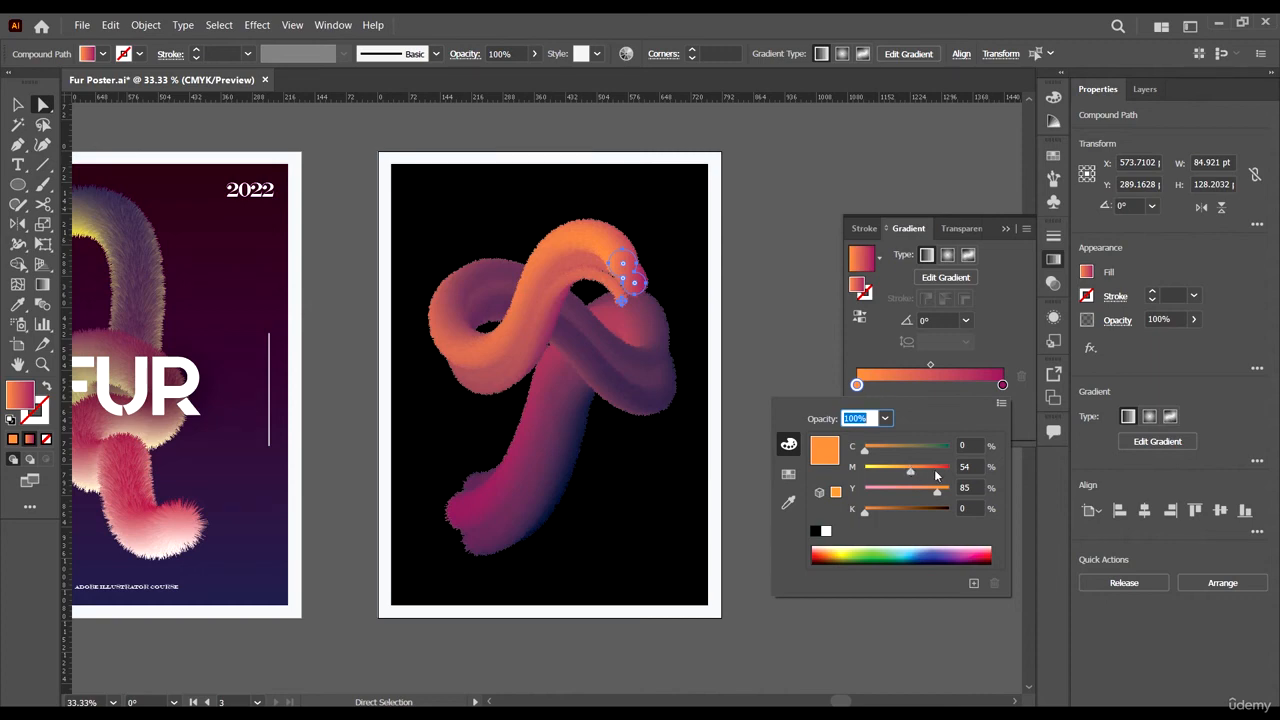
pyautogui.click(944, 470)
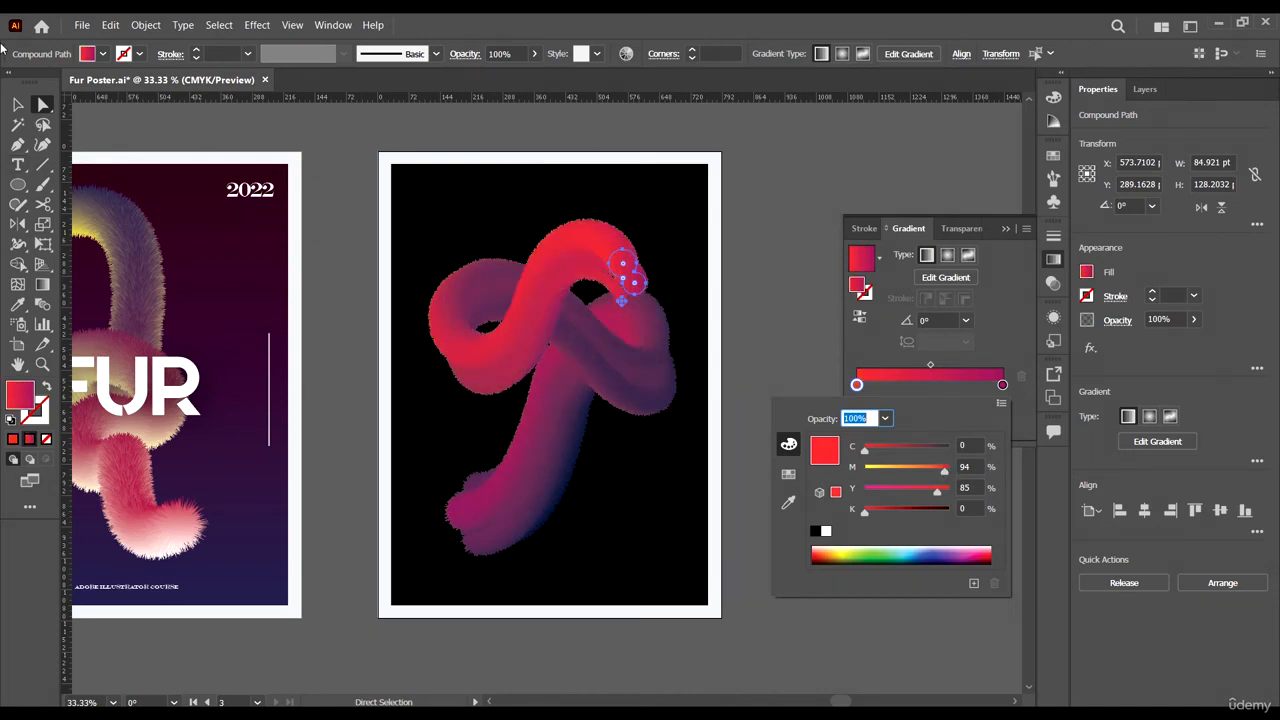
pyautogui.click(17, 108)
pyautogui.click(349, 166)
pyautogui.scroll(1, 380, 180)
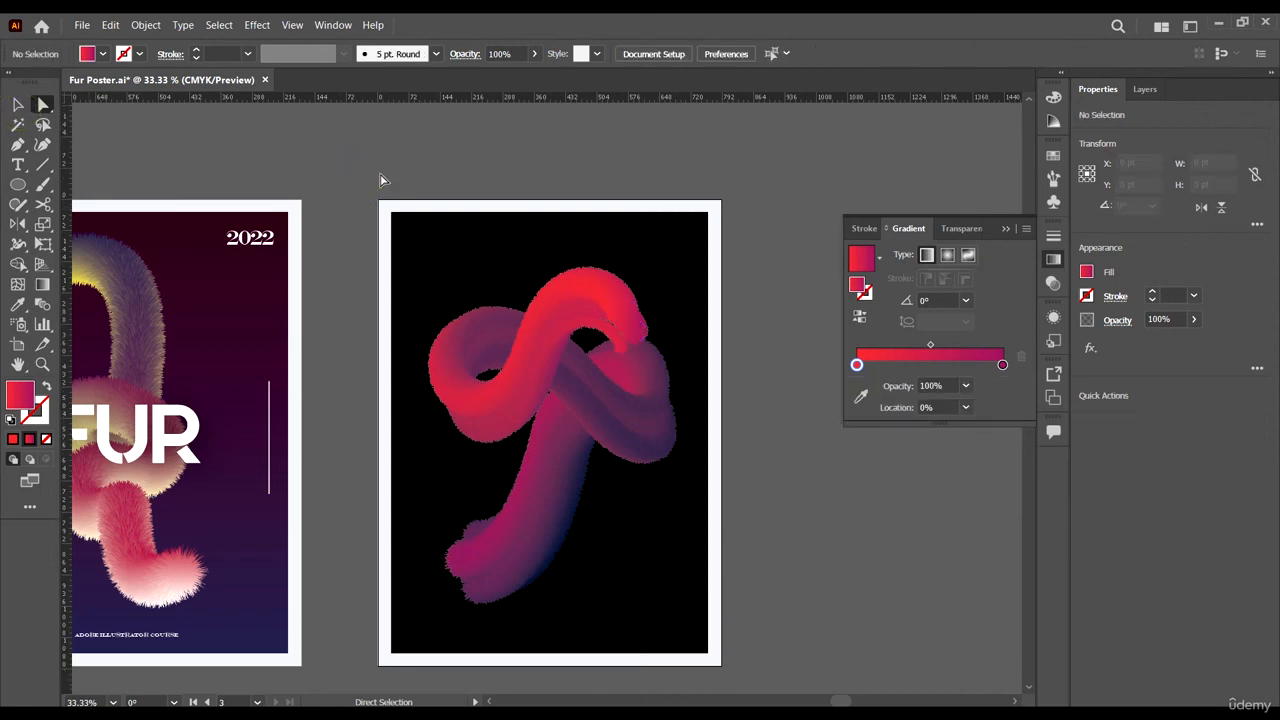
# - Move the grouped white FUR text layout from the empty canvas onto the black poster on the third artboard
pyautogui.scroll(-1, 586, 229)
pyautogui.hotkey('alt', 'v')
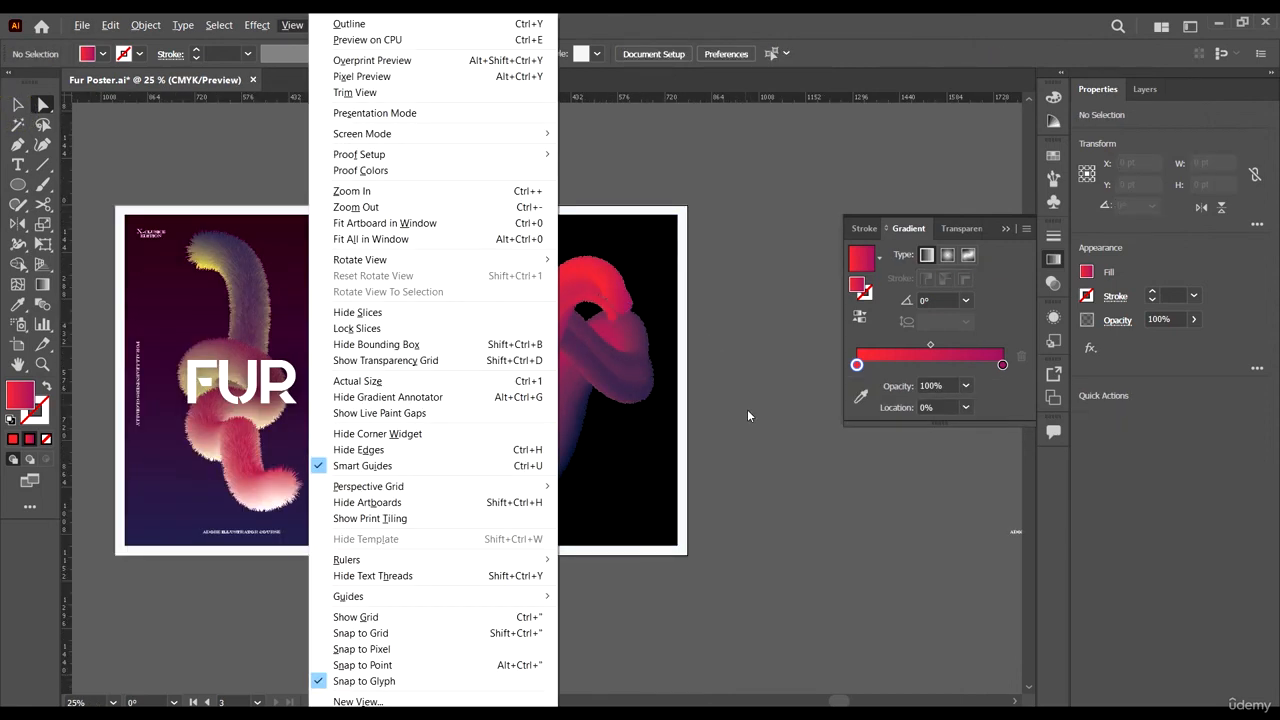
pyautogui.press('Escape')
pyautogui.press('v')
pyautogui.scroll(-1, 719, 398)
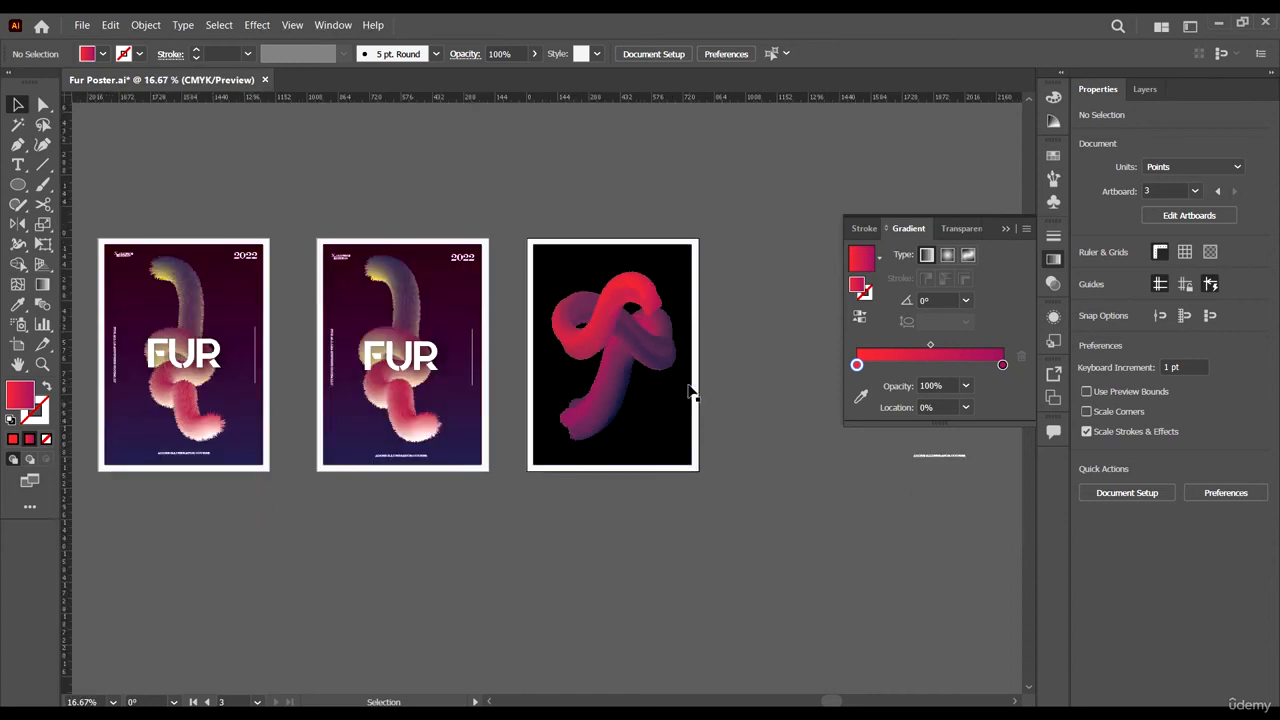
pyautogui.hscroll(1, 691, 388)
pyautogui.click(825, 361)
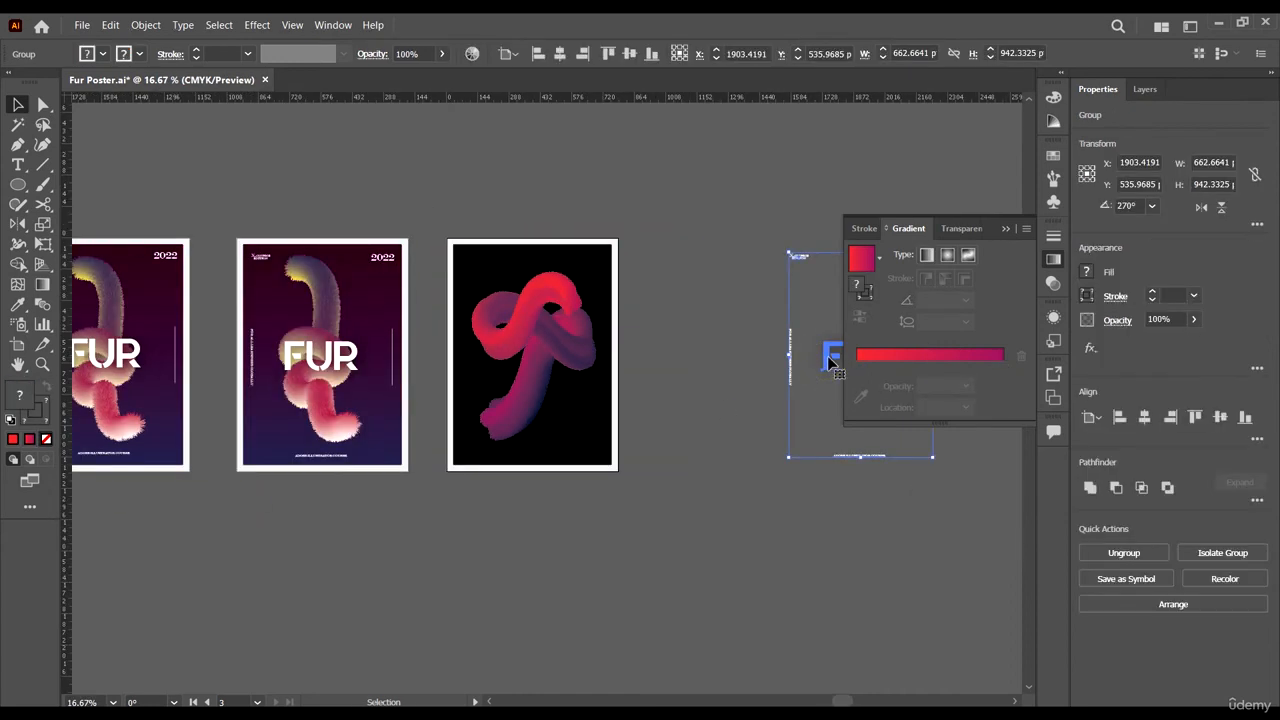
pyautogui.moveTo(825, 361); pyautogui.dragTo(508, 366)
# - Bring the text group to the front of the fur blend, center it horizontally on the artboard, and deselect it
pyautogui.rightClick(605, 263)
pyautogui.moveTo(667, 443)
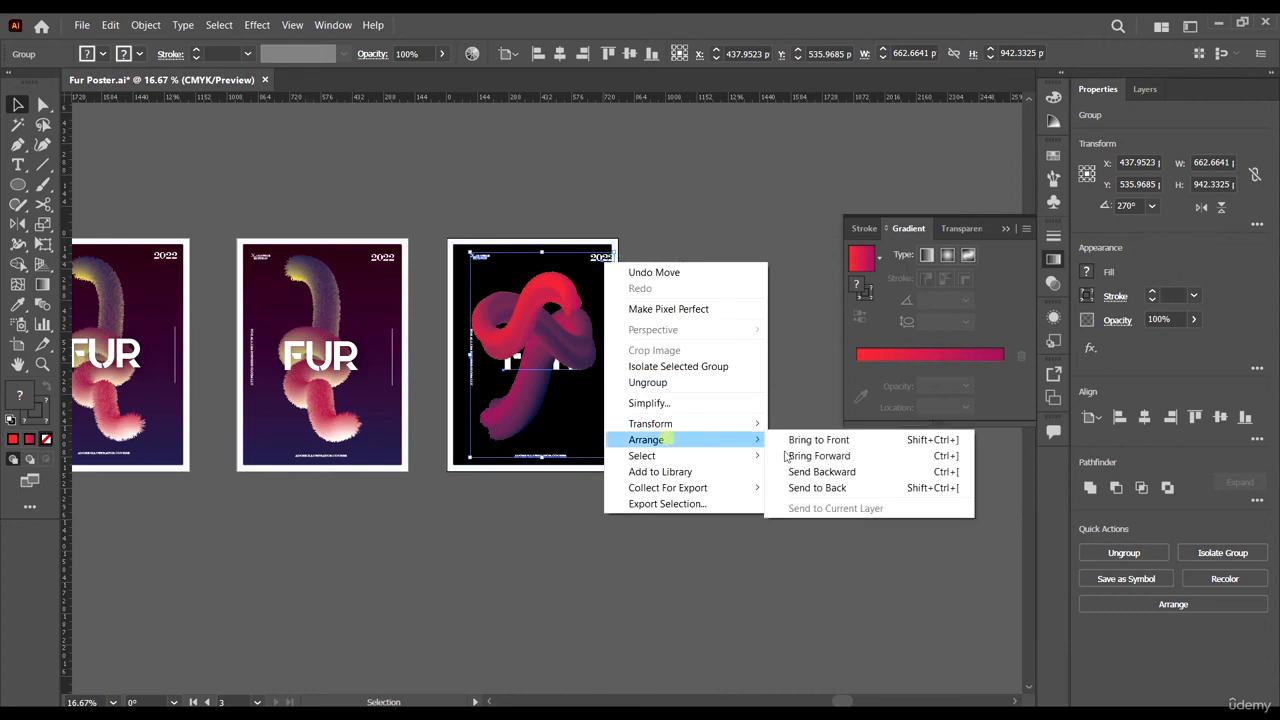
pyautogui.click(792, 439)
pyautogui.scroll(2, 561, 333)
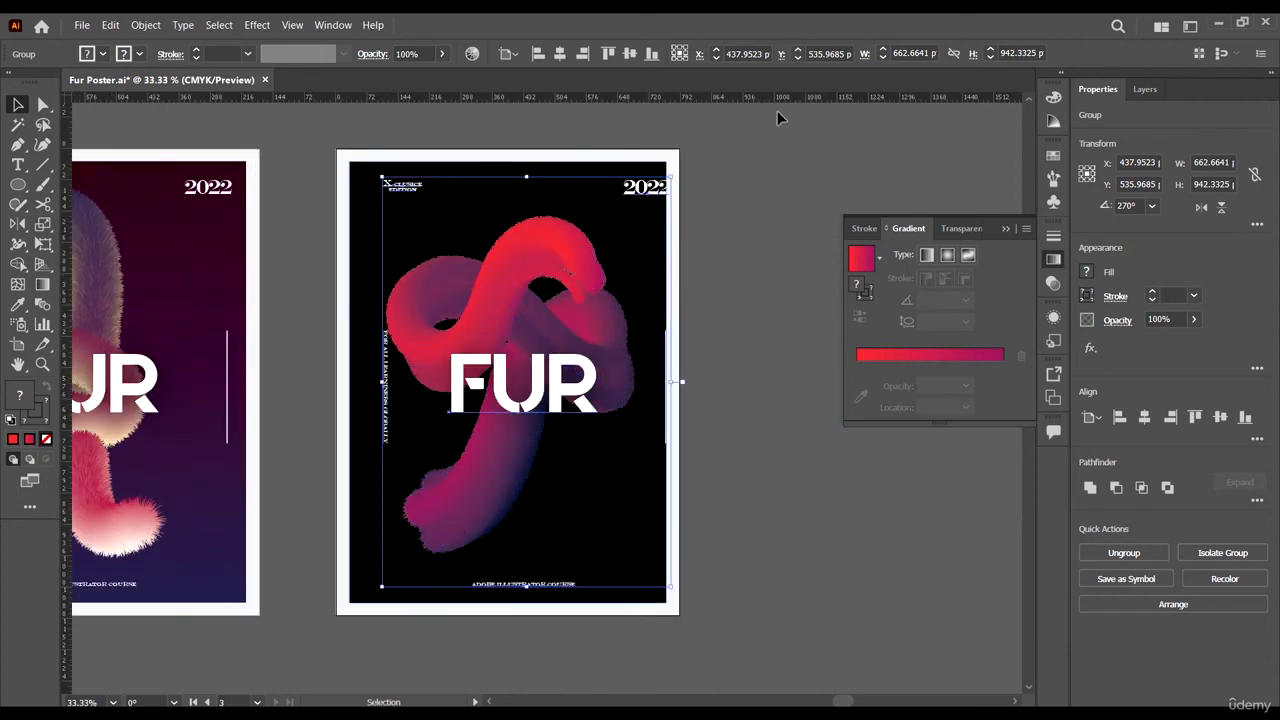
pyautogui.click(560, 53)
pyautogui.click(746, 270)
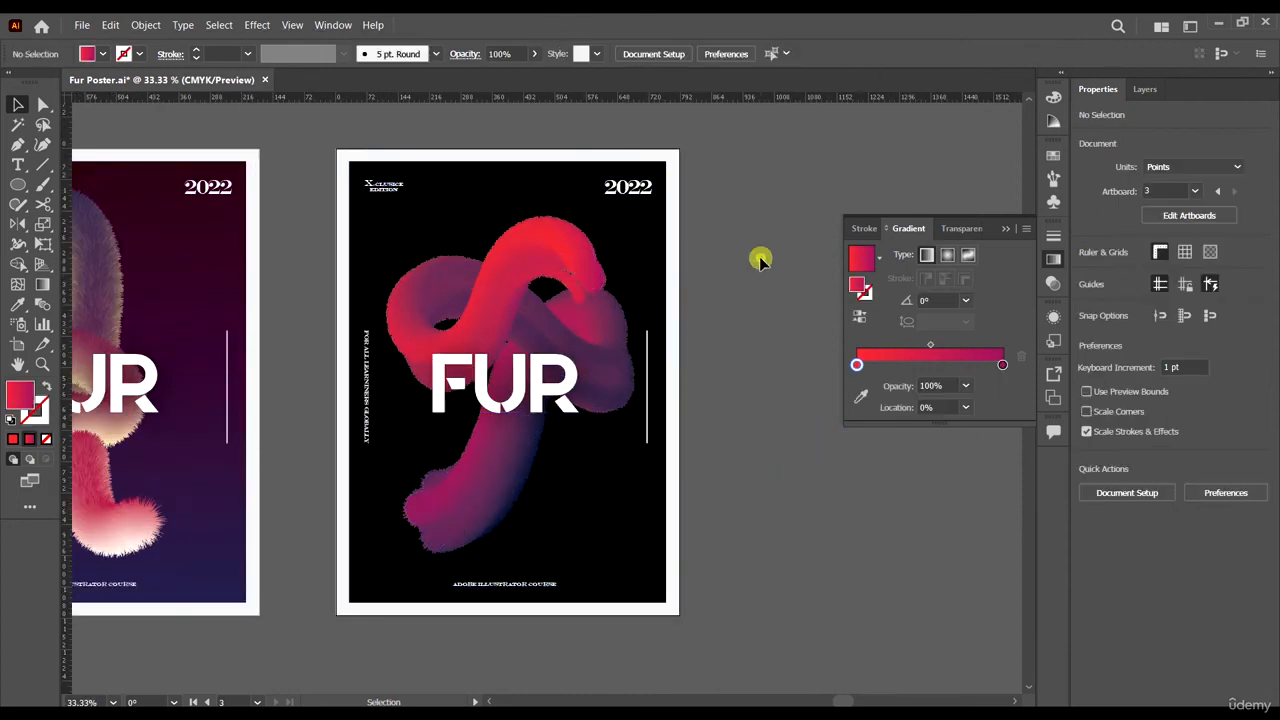
pyautogui.hscroll(-1, 740, 285)
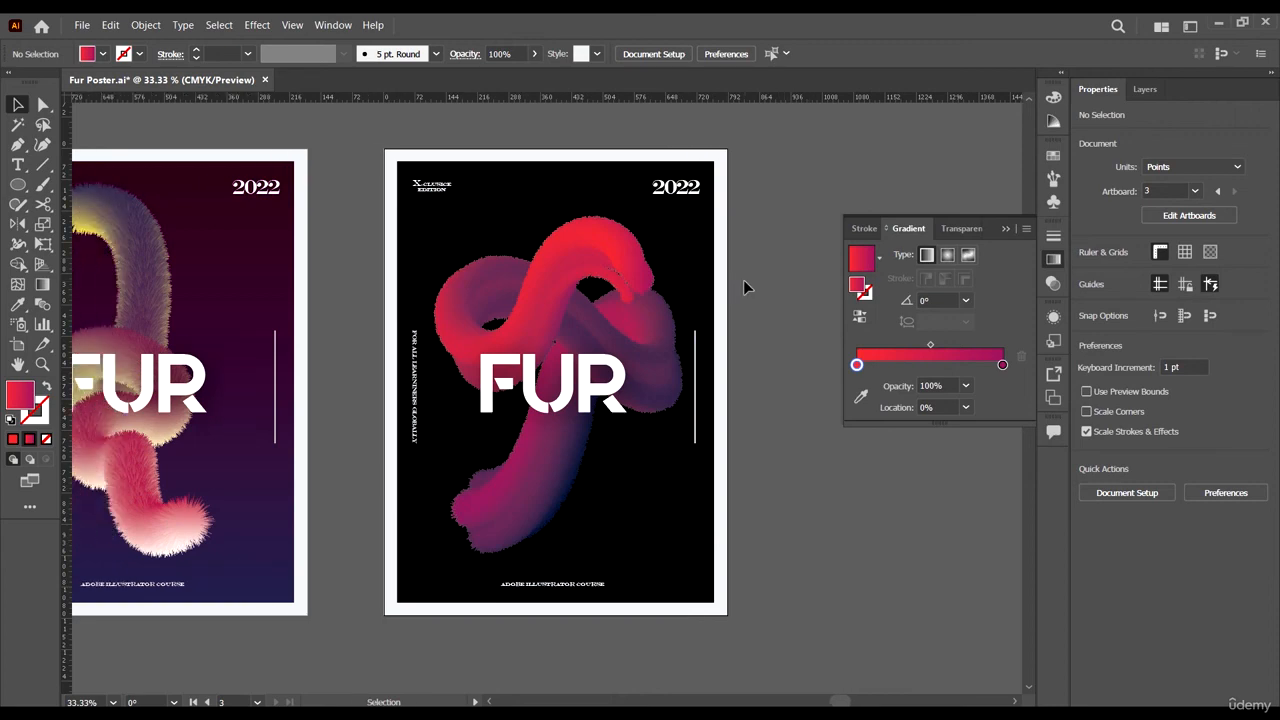
pyautogui.hscroll(-3, 745, 286)
pyautogui.hscroll(2, 782, 426)
pyautogui.hscroll(2, 780, 412)
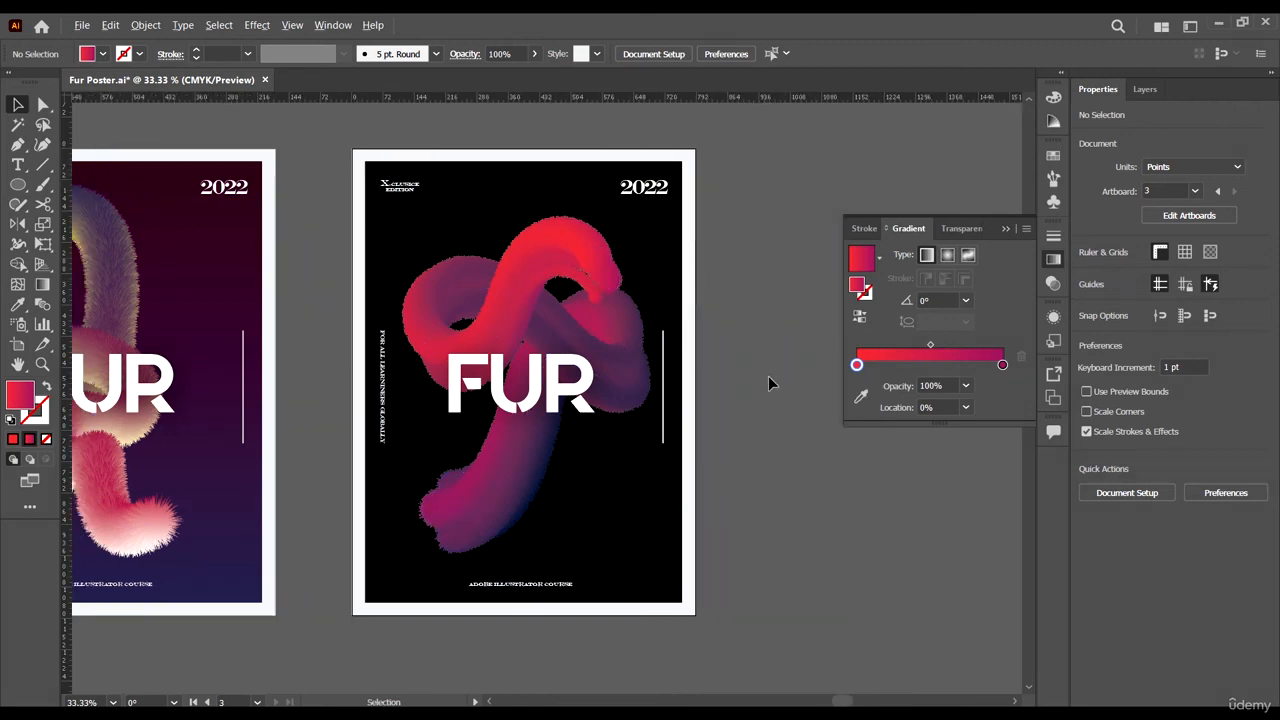
pyautogui.scroll(1, 762, 366)
pyautogui.scroll(-1, 757, 364)
# - Set up a JPEG export named Fur Poster2 using artboard range 1, and cancel it at the JPEG options
pyautogui.click(82, 25)
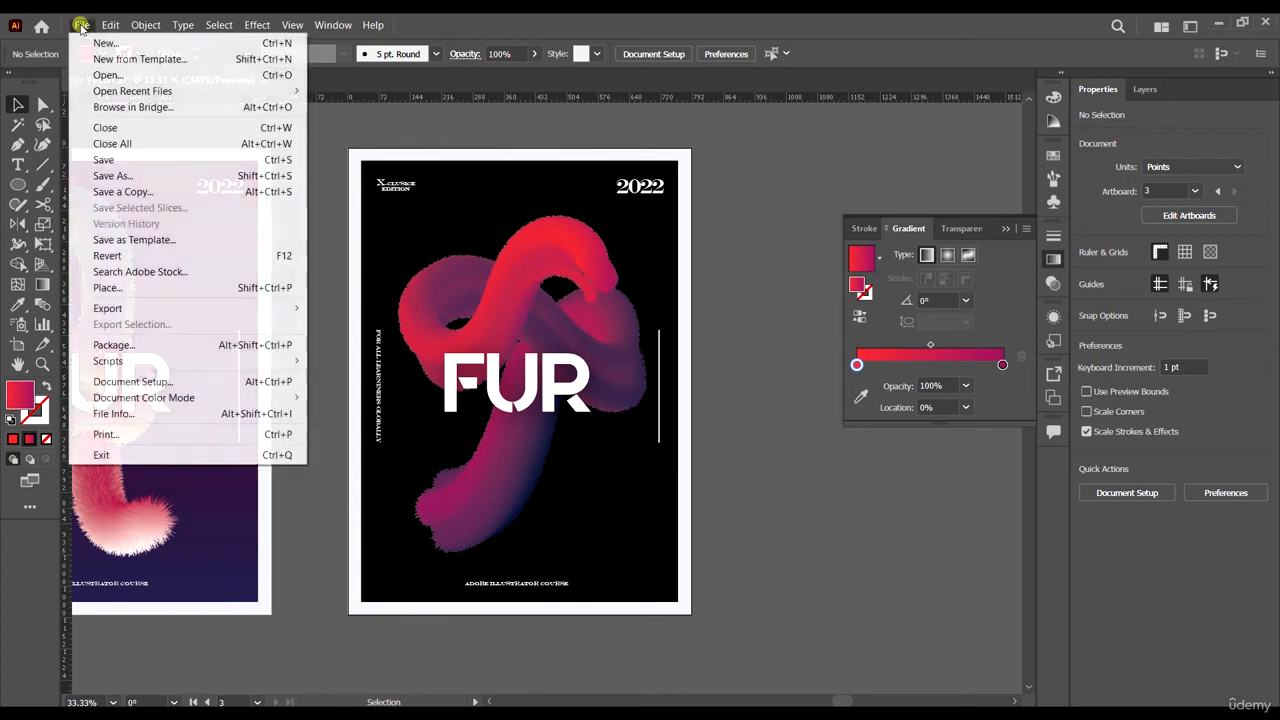
pyautogui.click(157, 306)
pyautogui.click(415, 326)
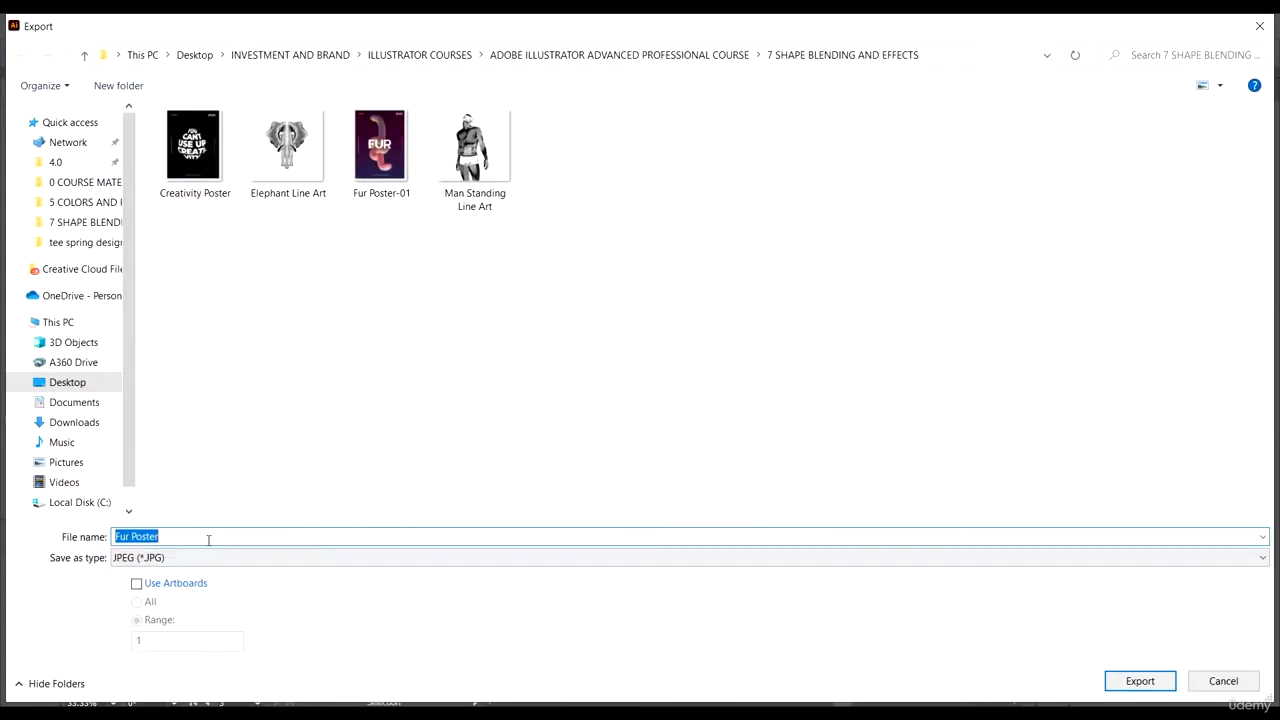
pyautogui.click(208, 539)
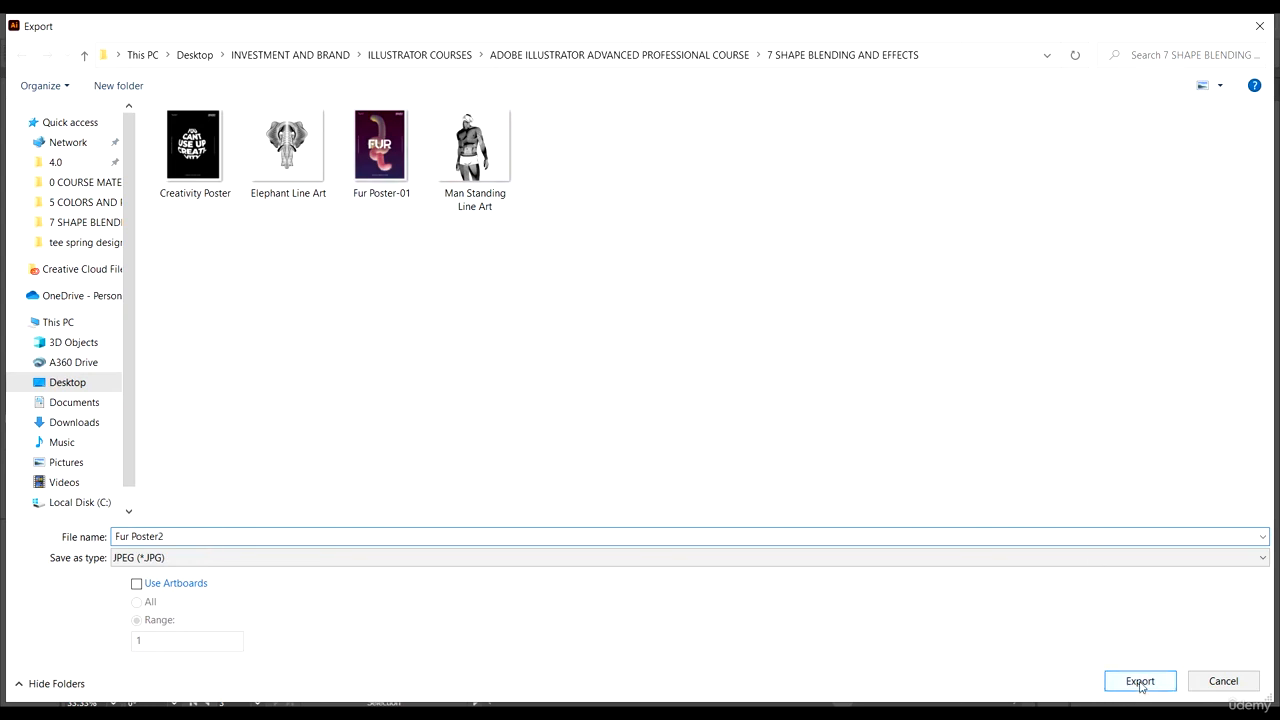
pyautogui.click(175, 584)
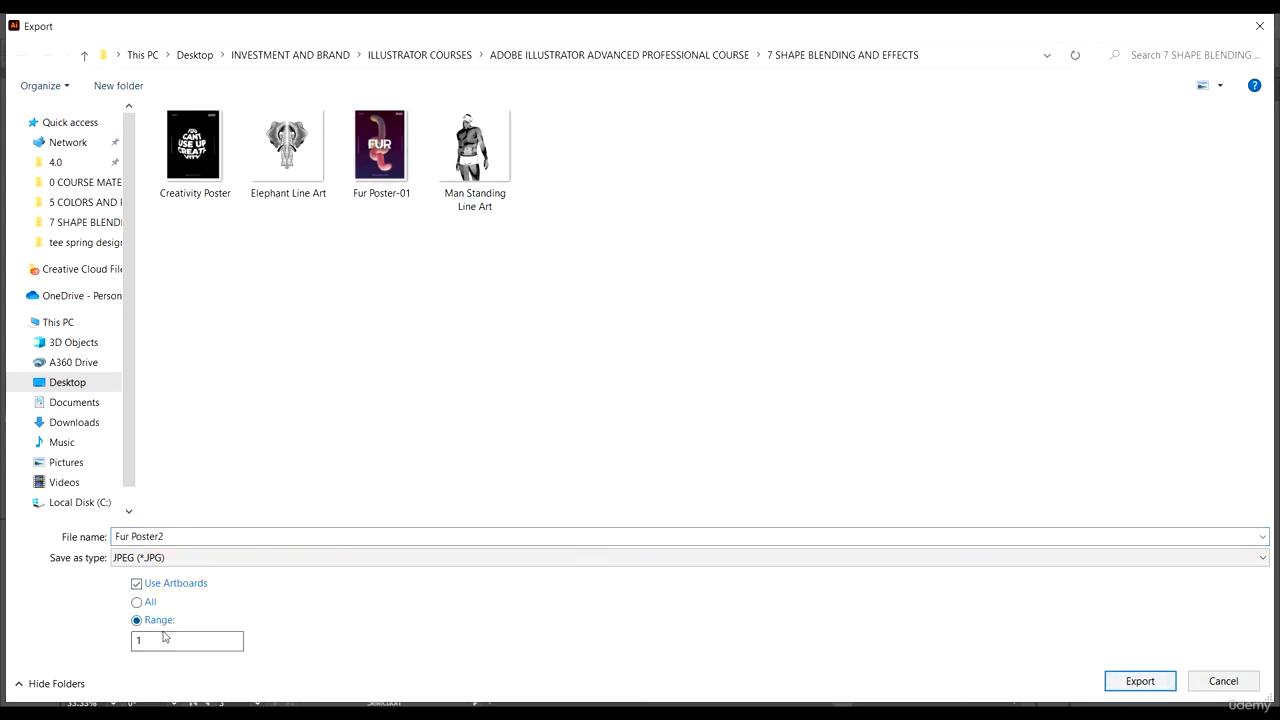
pyautogui.click(1126, 683)
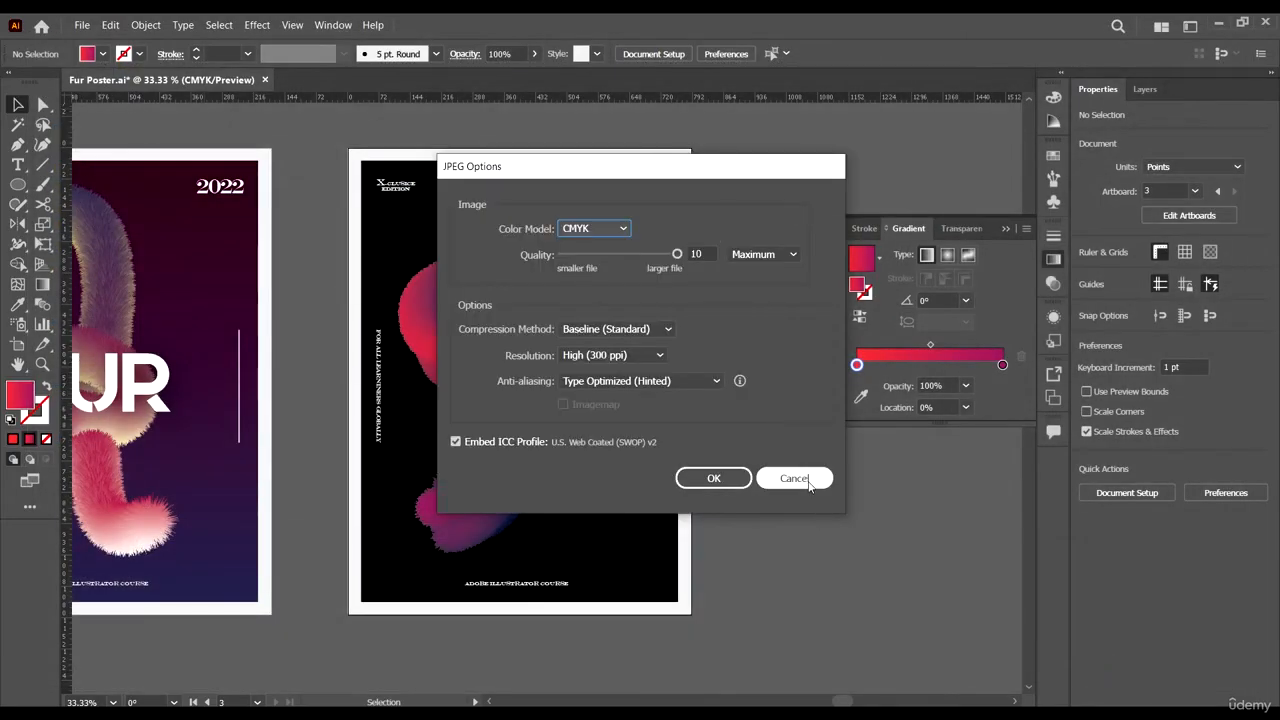
pyautogui.click(805, 479)
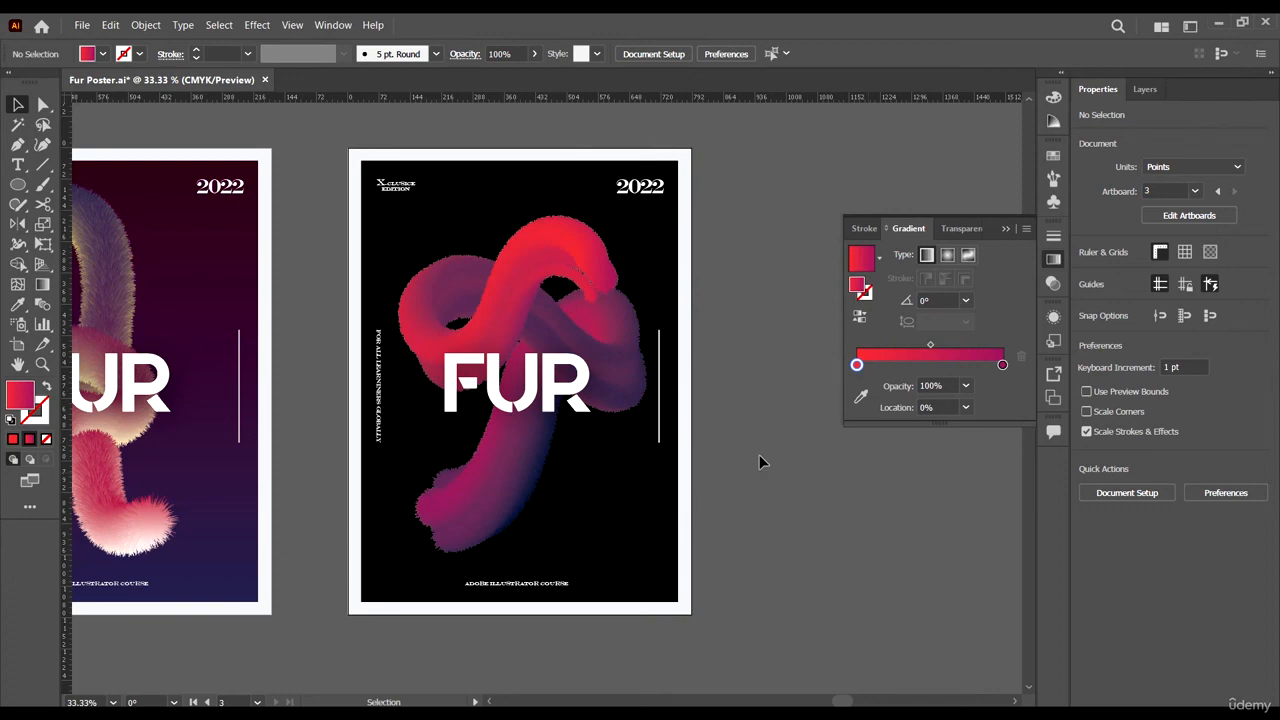
pyautogui.scroll(-2, 760, 456)
pyautogui.hotkey('alt', 'o')
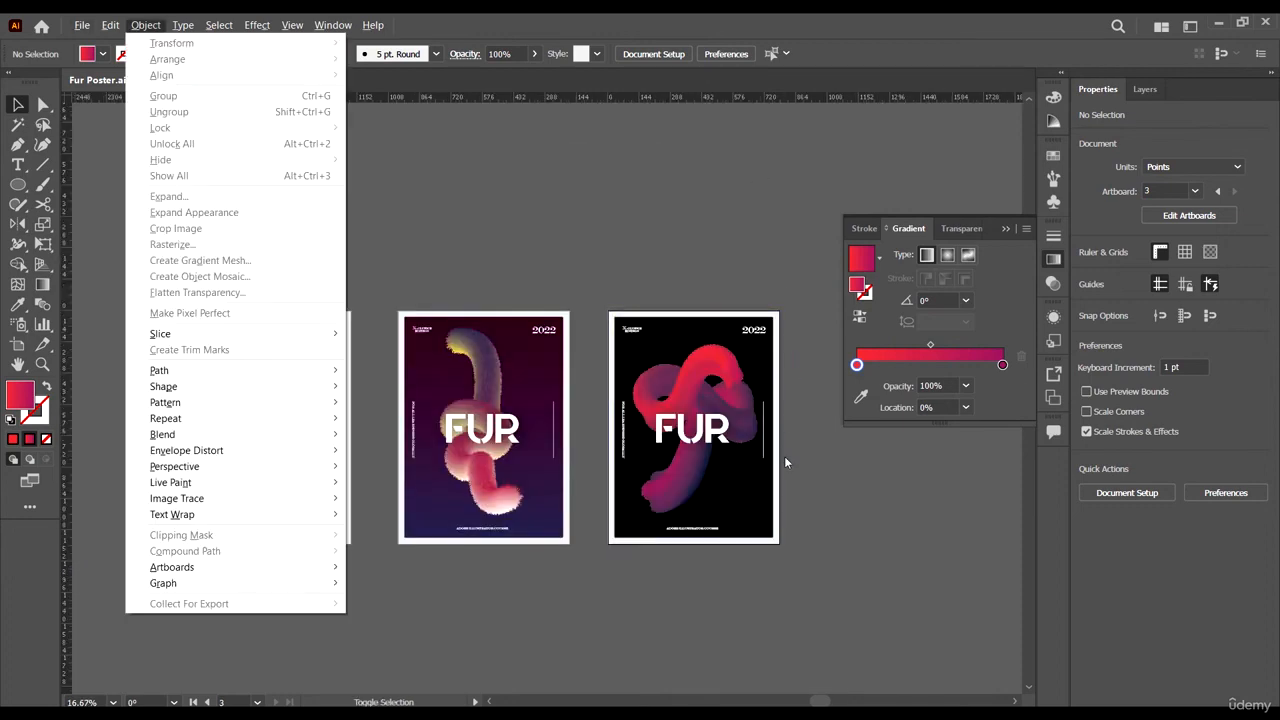
# - Check the artboard numbers in artboard editing mode, and return to the Selection tool with nothing selected
pyautogui.click(749, 244)
pyautogui.hotkey('shift', 'o')
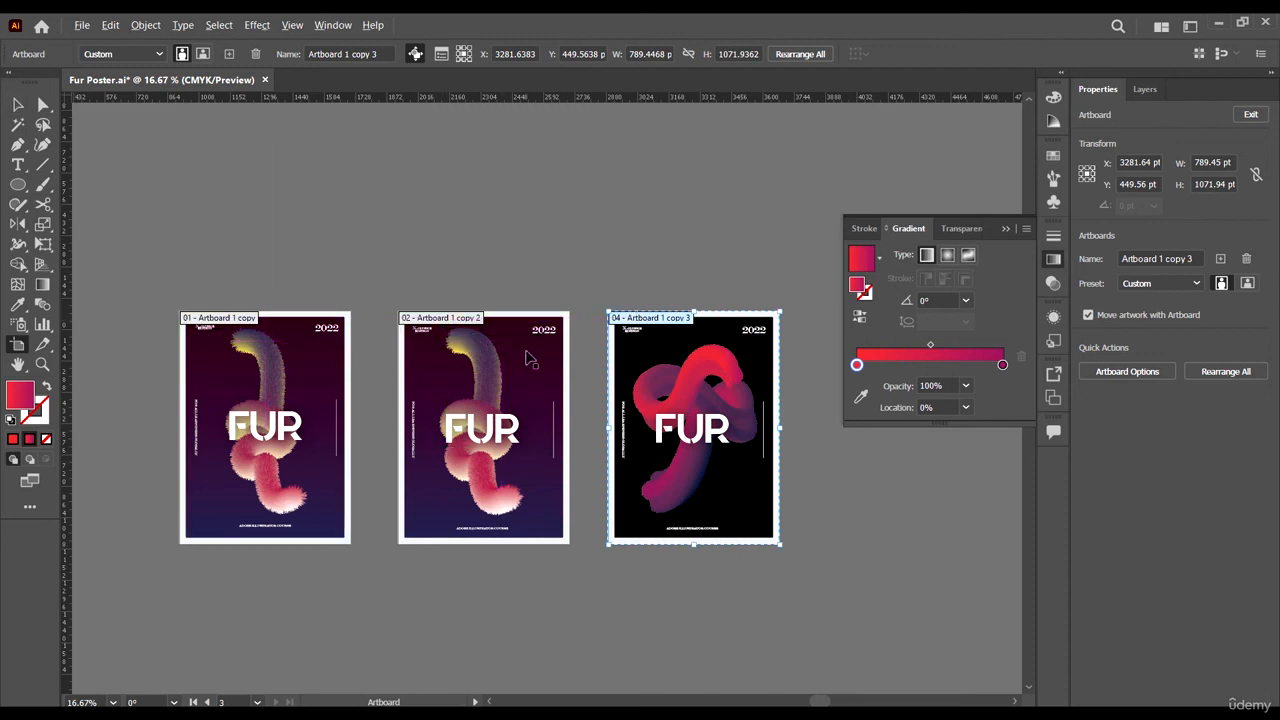
pyautogui.hotkey('ctrl', '-')
pyautogui.scroll(2, 636, 356)
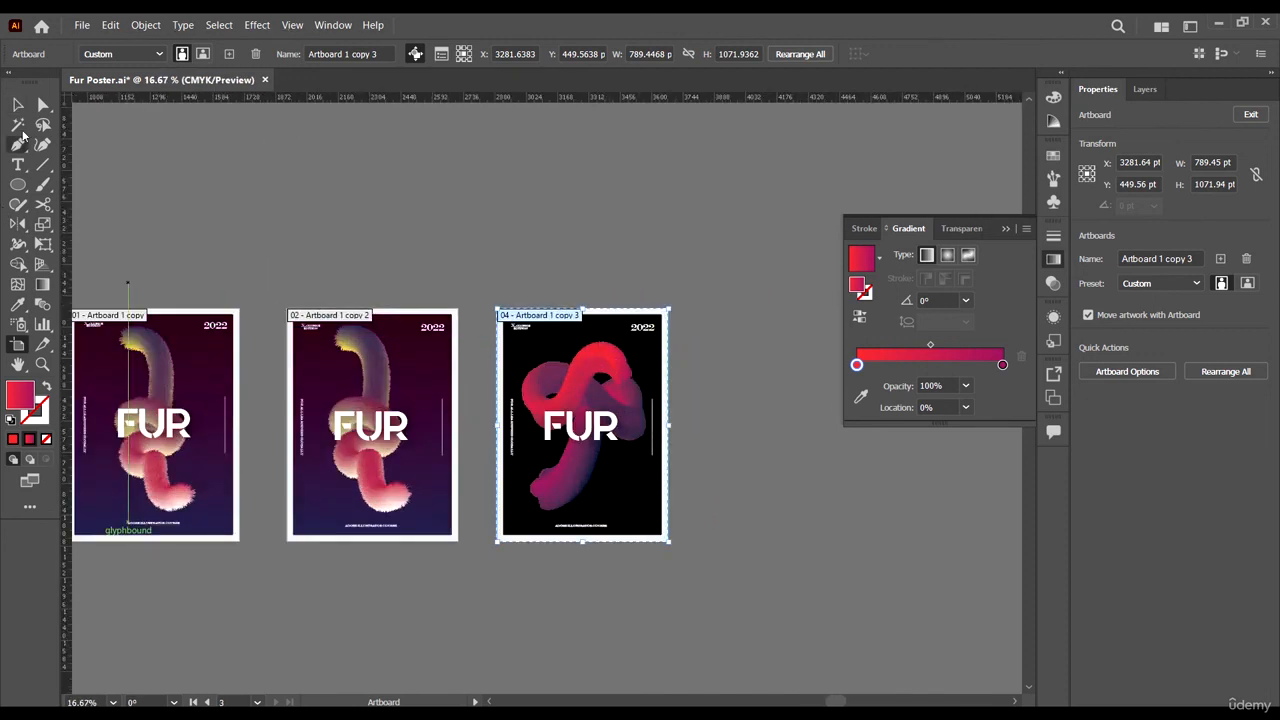
pyautogui.click(20, 106)
pyautogui.hscroll(-1, 650, 290)
pyautogui.click(695, 251)
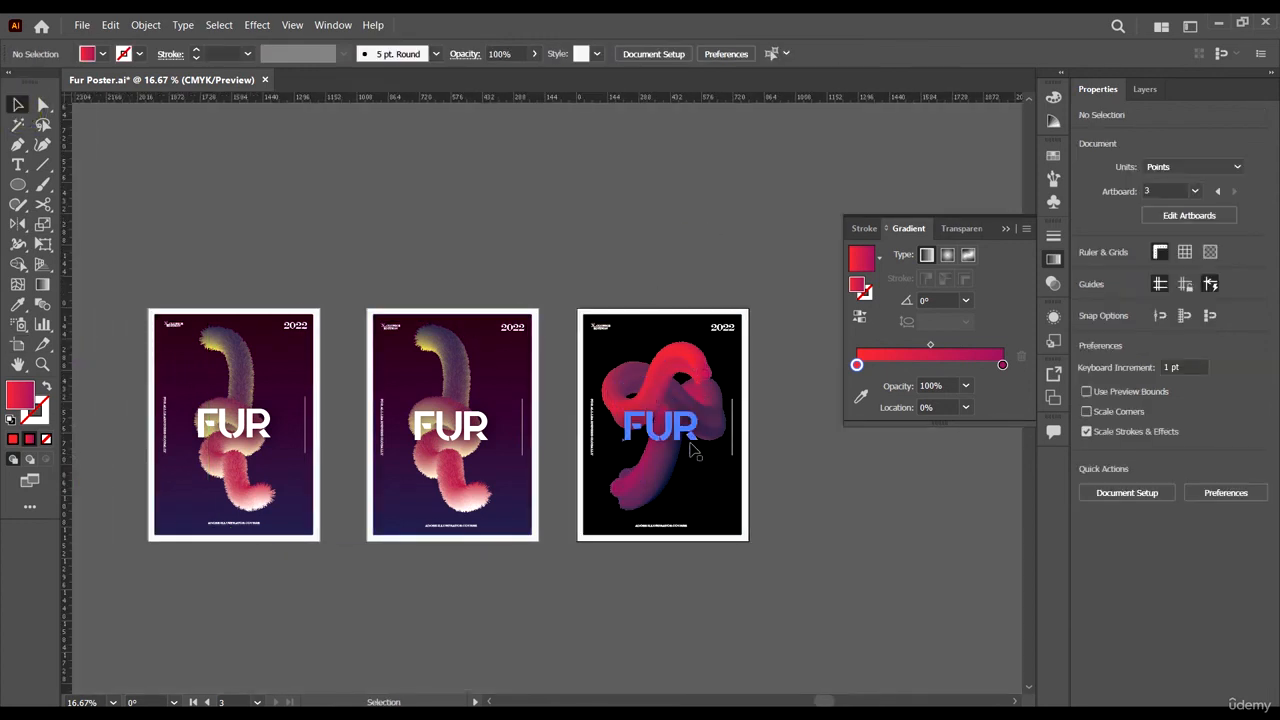
# - Set up a JPEG export named Fur Poster 2 that uses artboards limited to a range
pyautogui.click(81, 25)
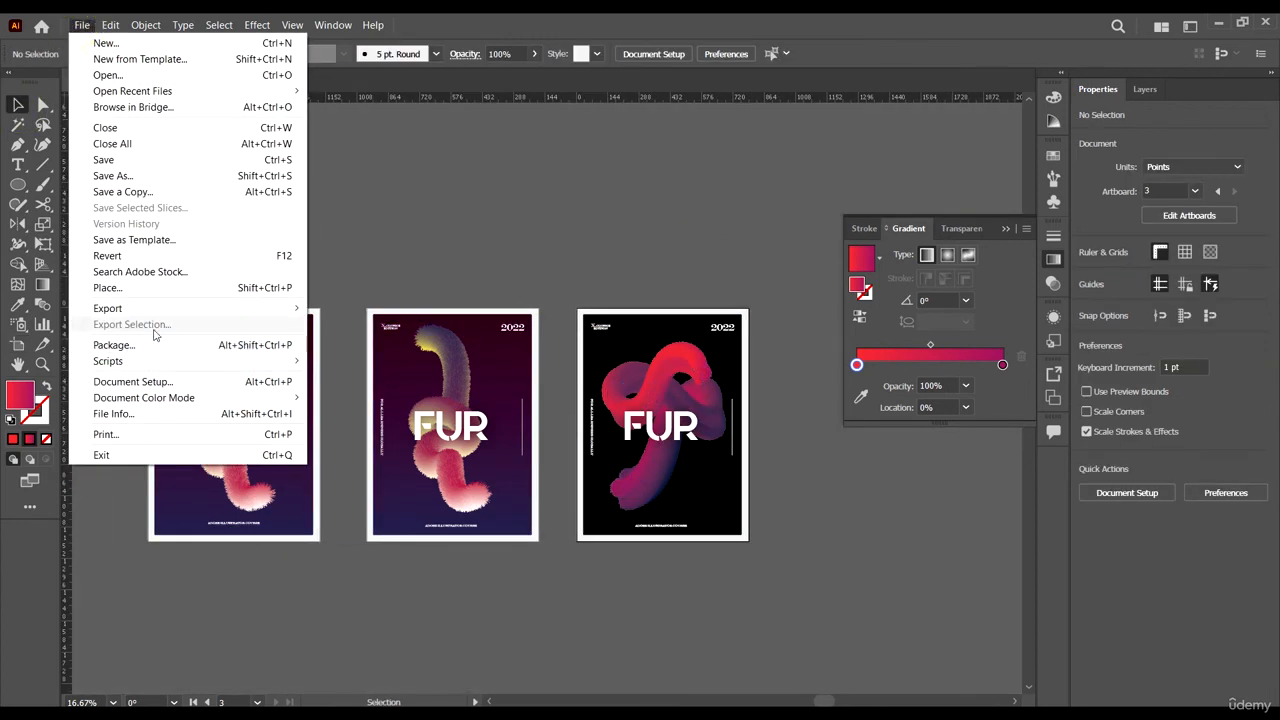
pyautogui.moveTo(163, 313)
pyautogui.click(428, 324)
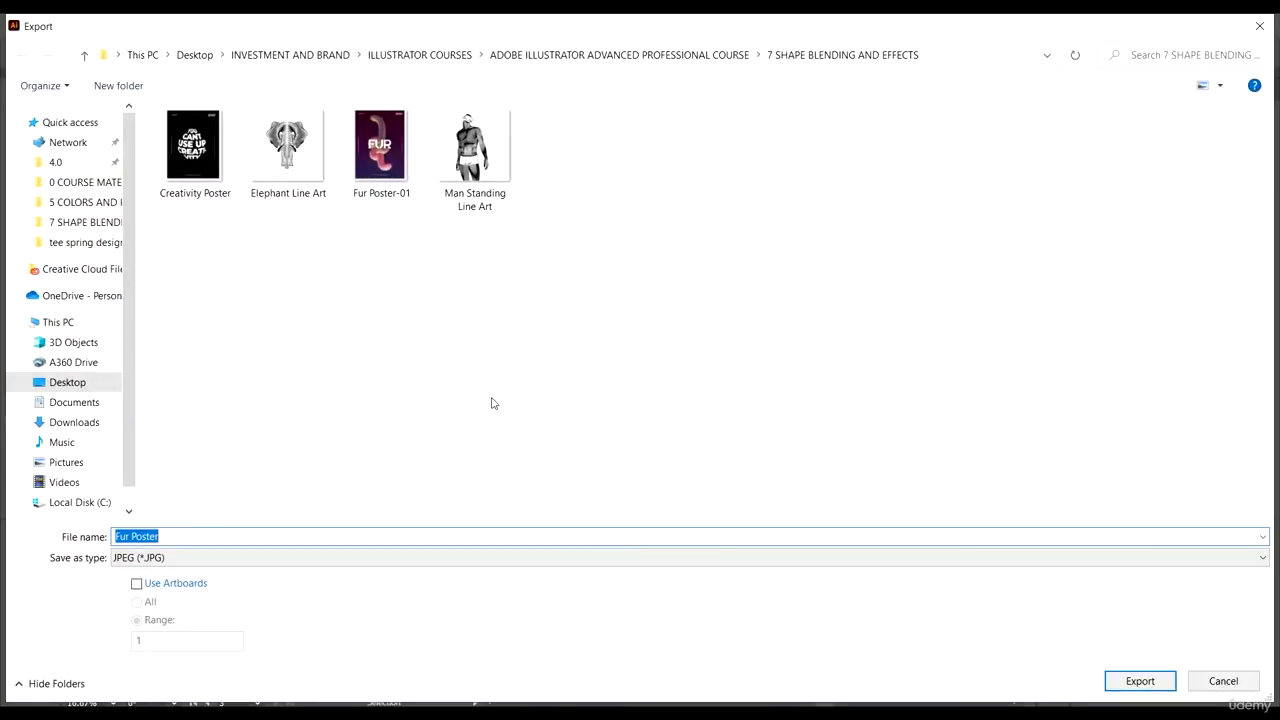
pyautogui.click(264, 541)
pyautogui.write('2')
pyautogui.click(150, 583)
pyautogui.click(152, 620)
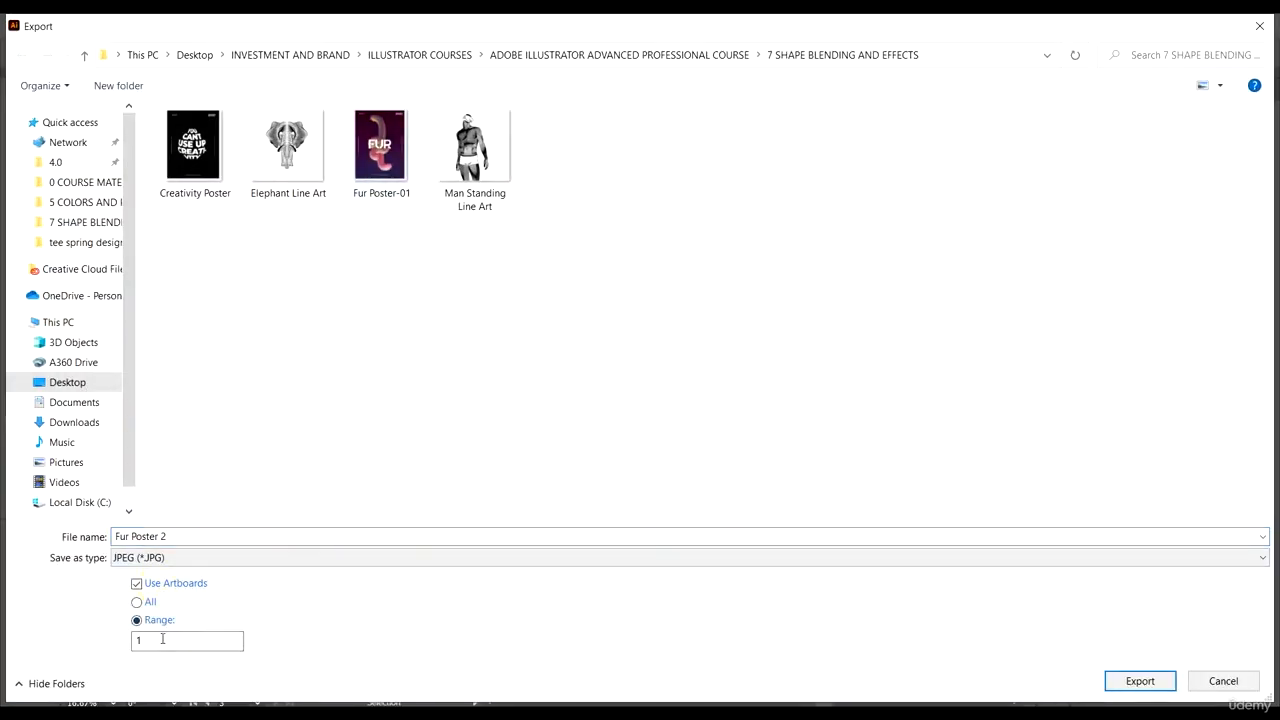
# - Try to export the JPEG with the artboard range set to 4
pyautogui.moveTo(164, 638); pyautogui.dragTo(101, 630)
pyautogui.write('4')
pyautogui.click(1130, 684)
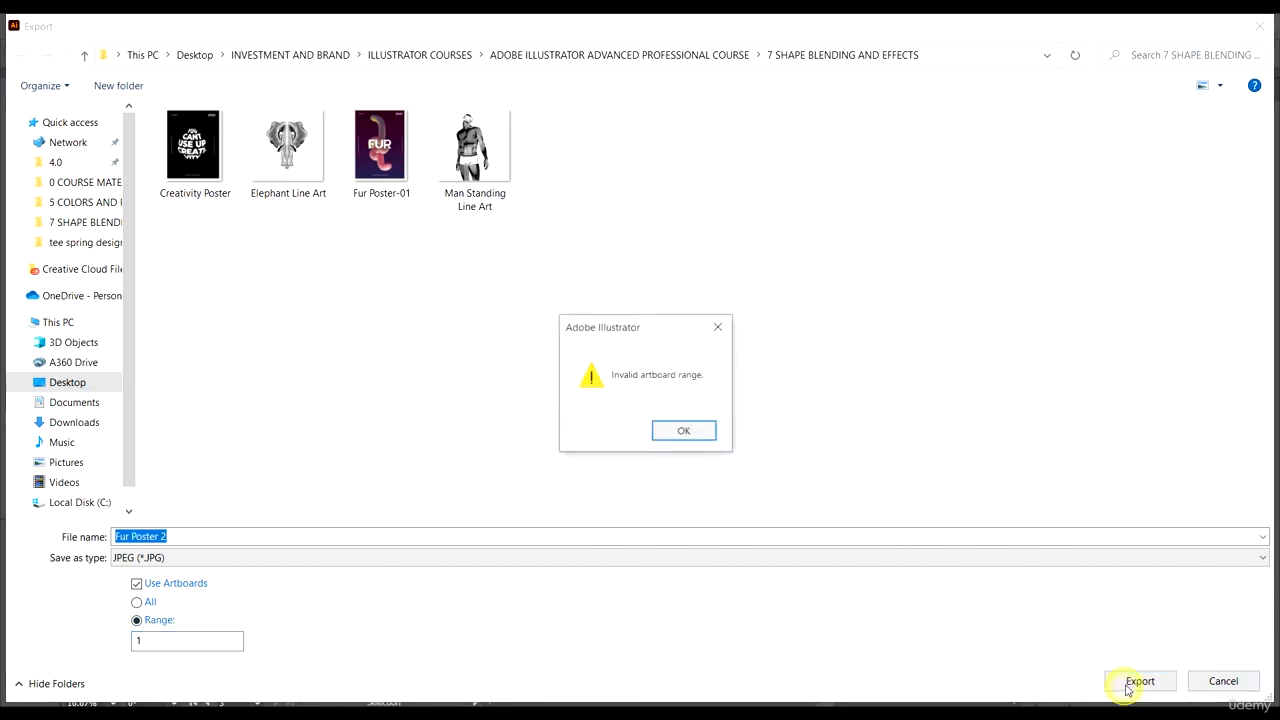
pyautogui.click(680, 431)
# - Set the artboard range to 3 and export the JPEG with the RGB color model
pyautogui.moveTo(152, 638); pyautogui.dragTo(115, 634)
pyautogui.write('3')
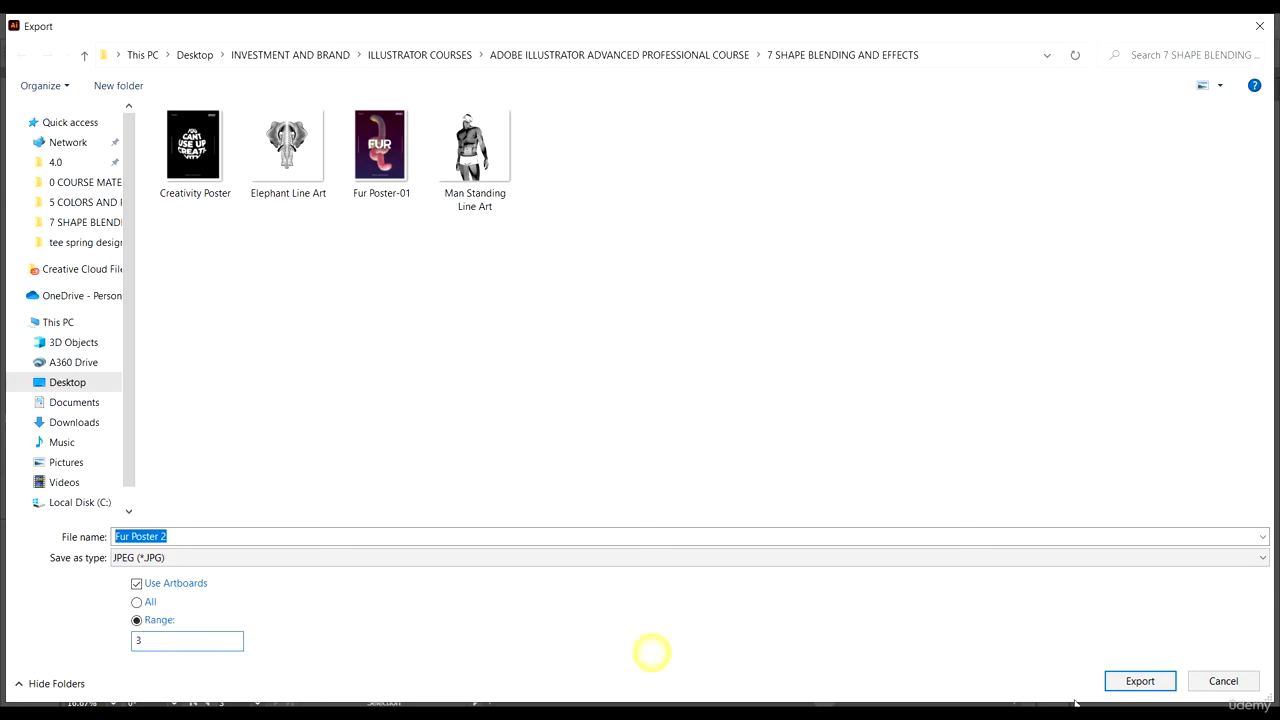
pyautogui.click(1132, 680)
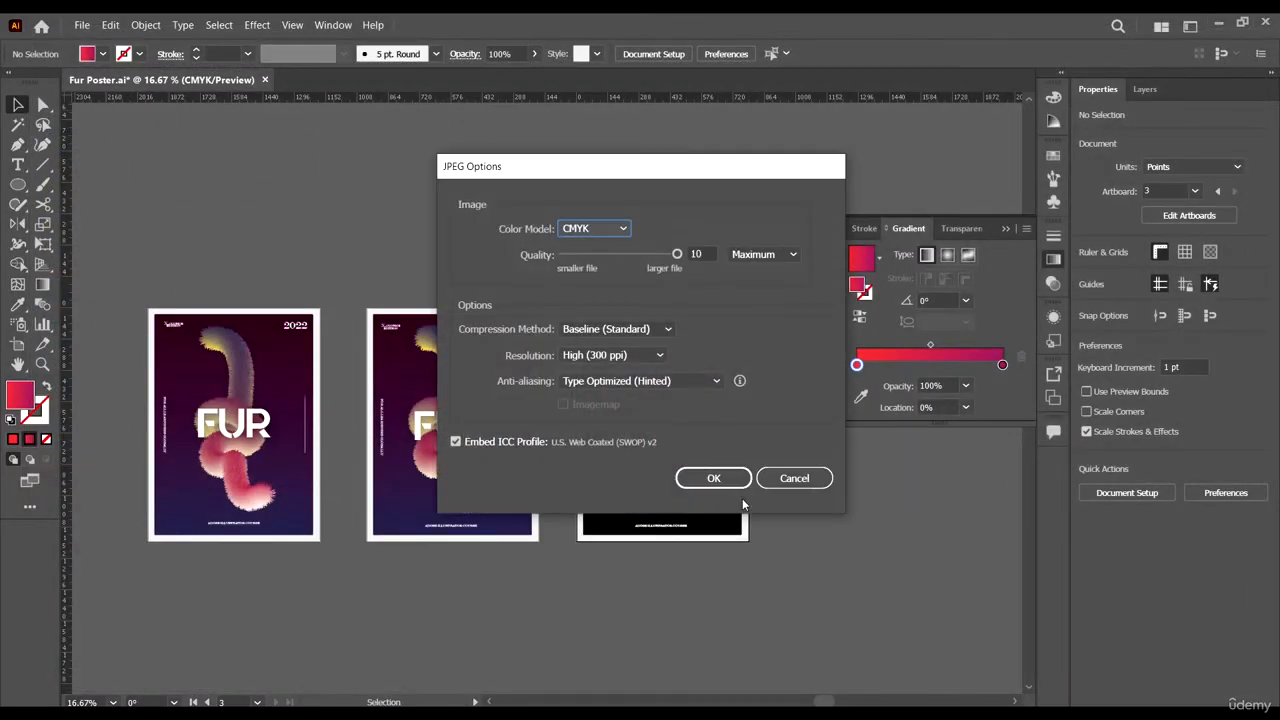
pyautogui.click(588, 227)
pyautogui.click(588, 243)
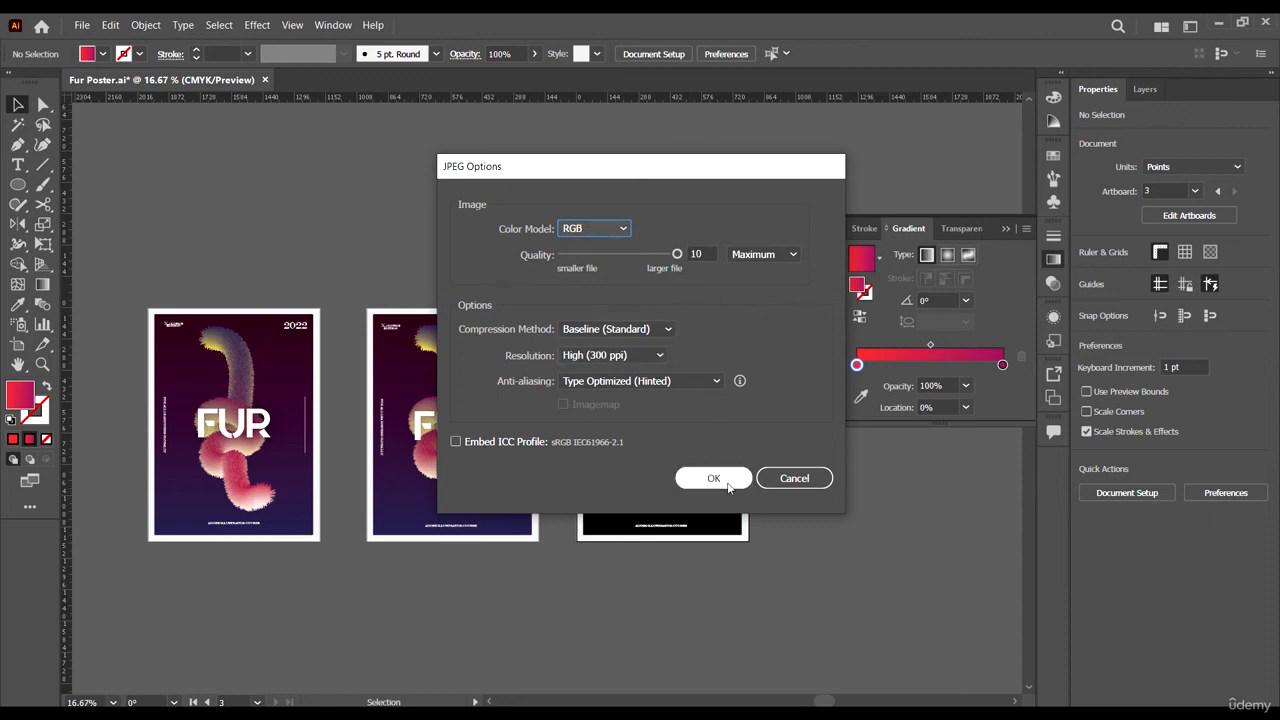
pyautogui.click(715, 479)
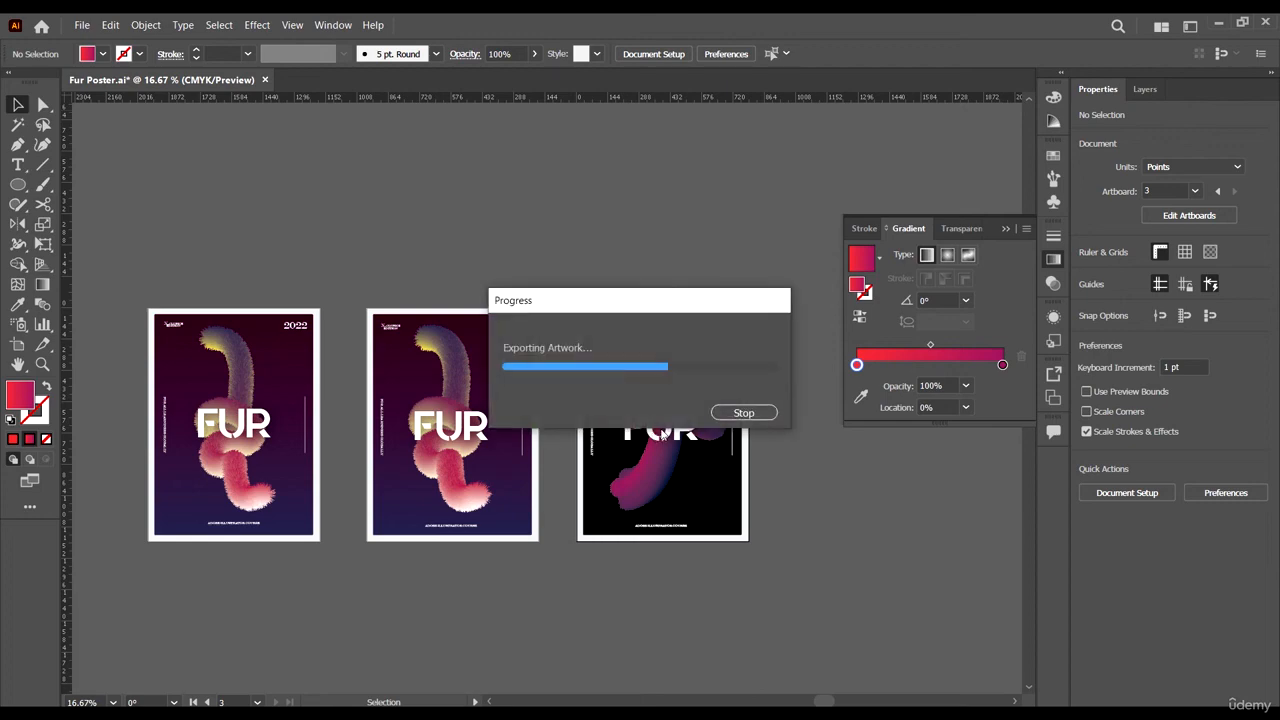
# - Switch to the 7 SHAPE BLENDING AND EFFECTS folder in File Explorer and open the exported Fur Poster 2-04 image to inspect it
pyautogui.scroll(4, 730, 405)
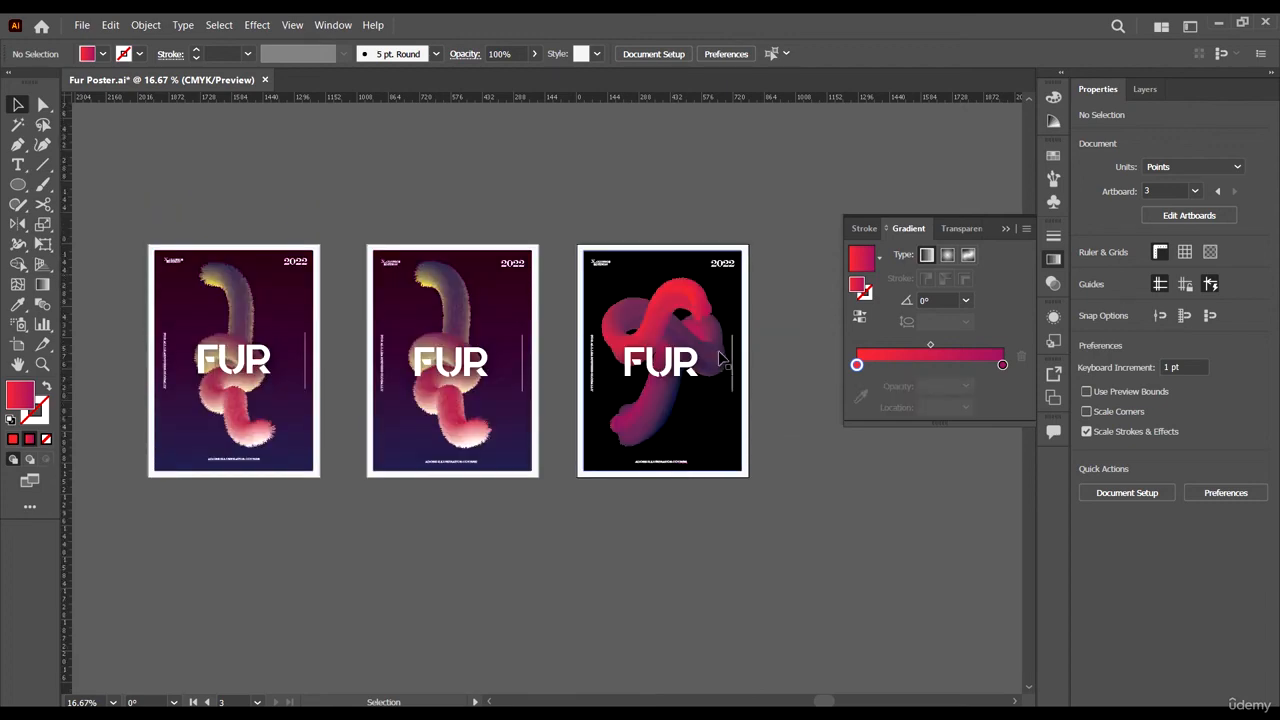
pyautogui.scroll(-2, 752, 342)
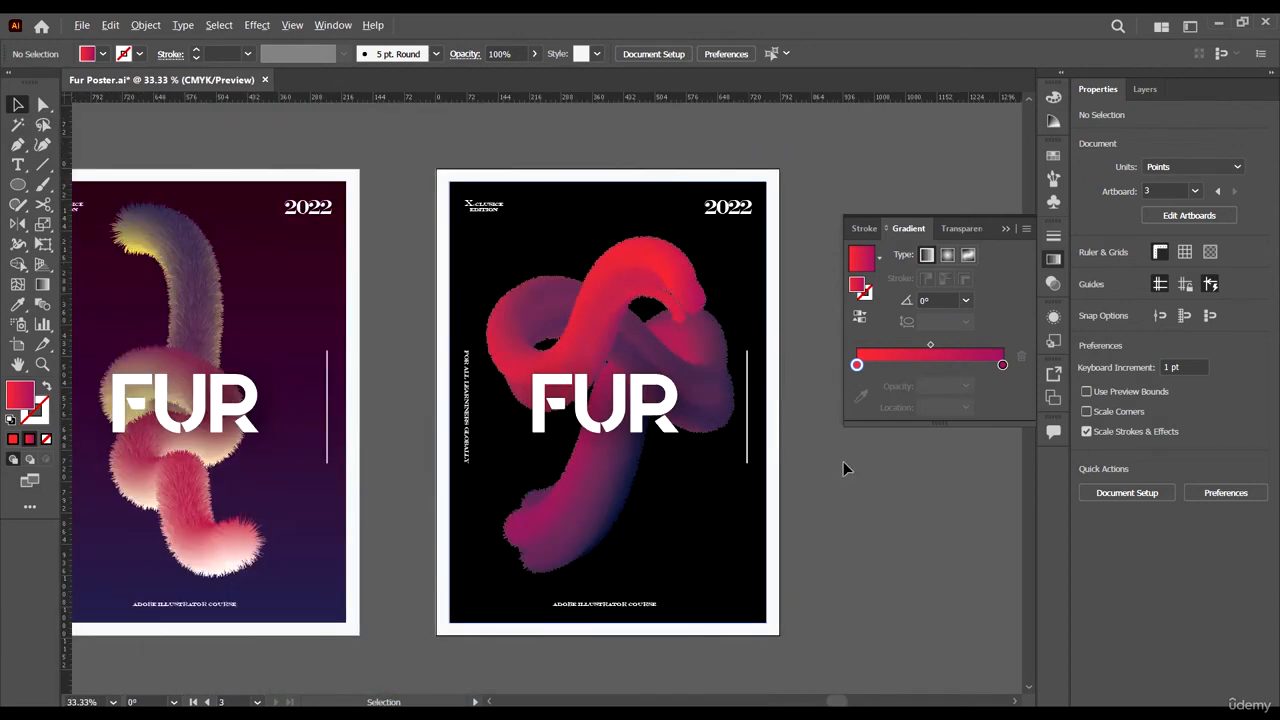
pyautogui.click(846, 491)
pyautogui.click(116, 712)
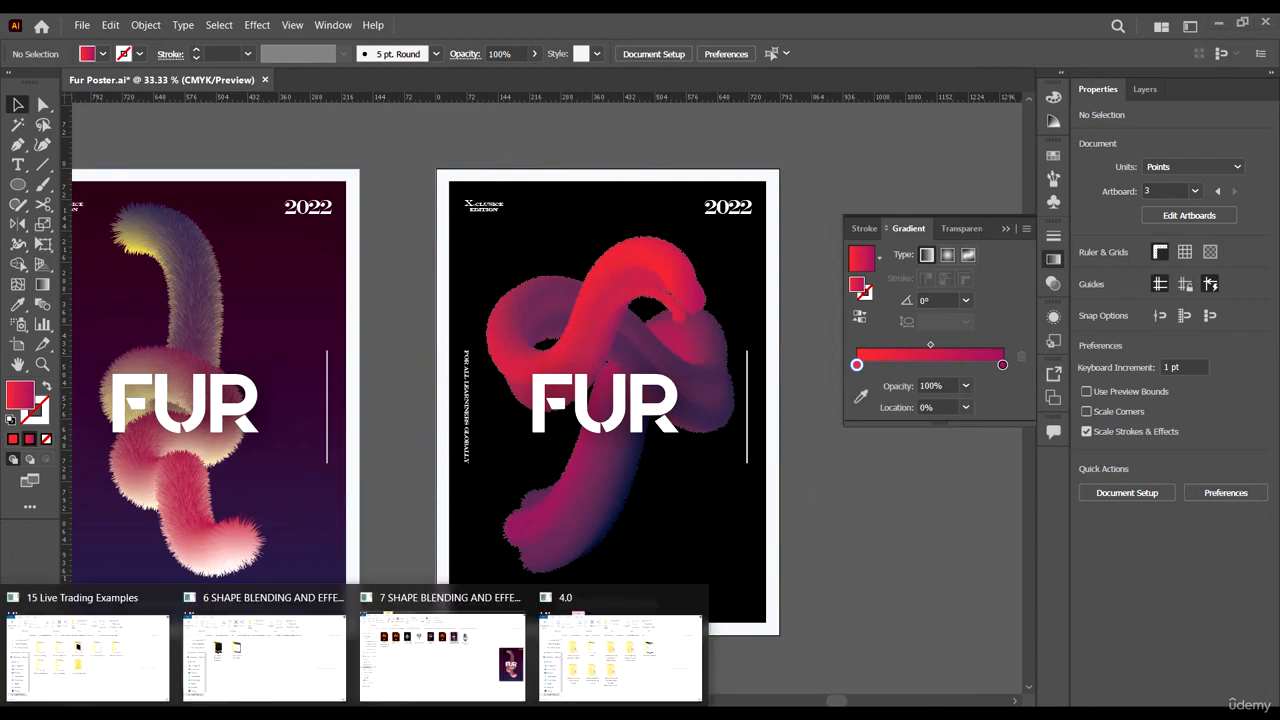
pyautogui.click(451, 657)
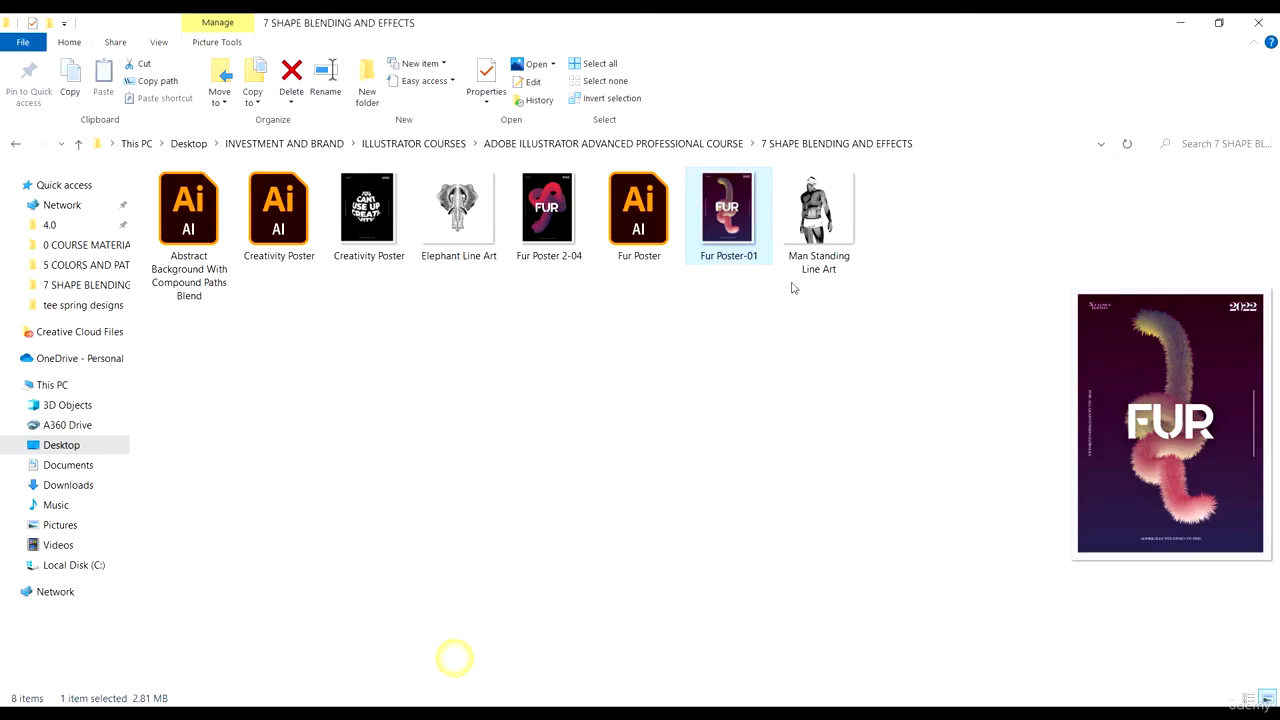
pyautogui.doubleClick(548, 210)
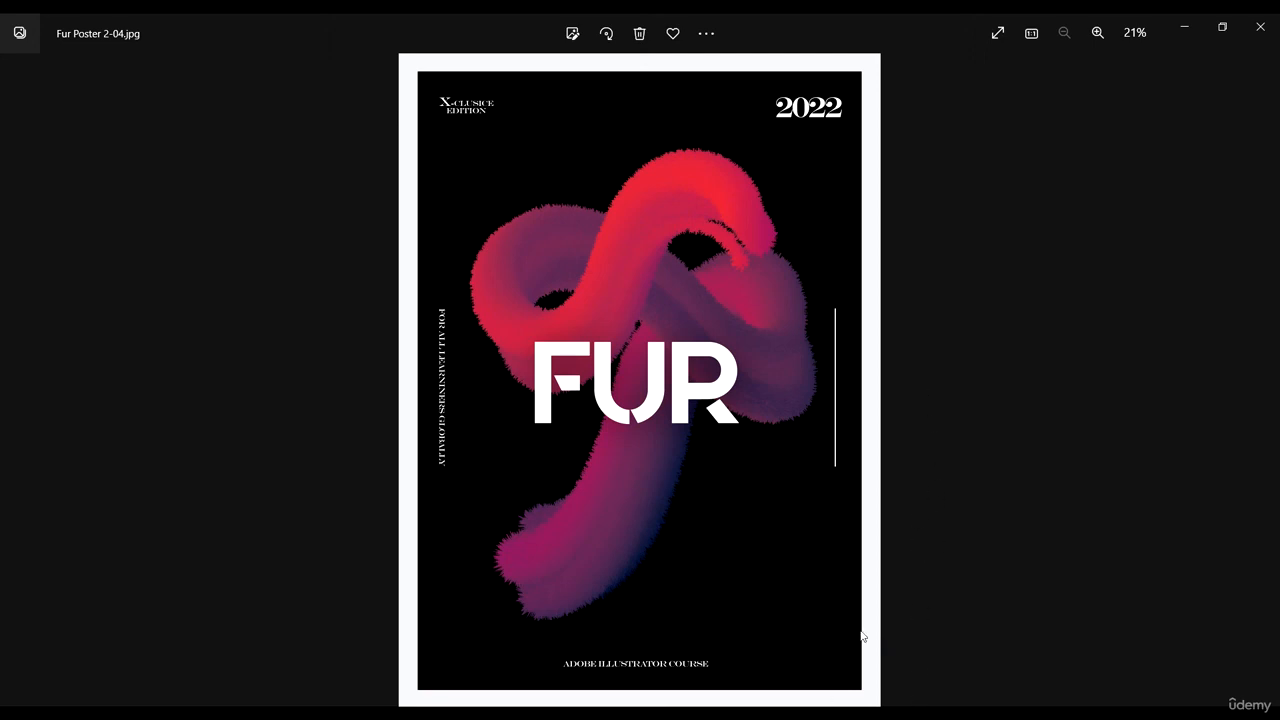
# - Return to the Fur Poster document in Illustrator and view all three posters side by side
pyautogui.hotkey('alt', 'Tab')
pyautogui.click(900, 557)
pyautogui.scroll(-2, 778, 477)
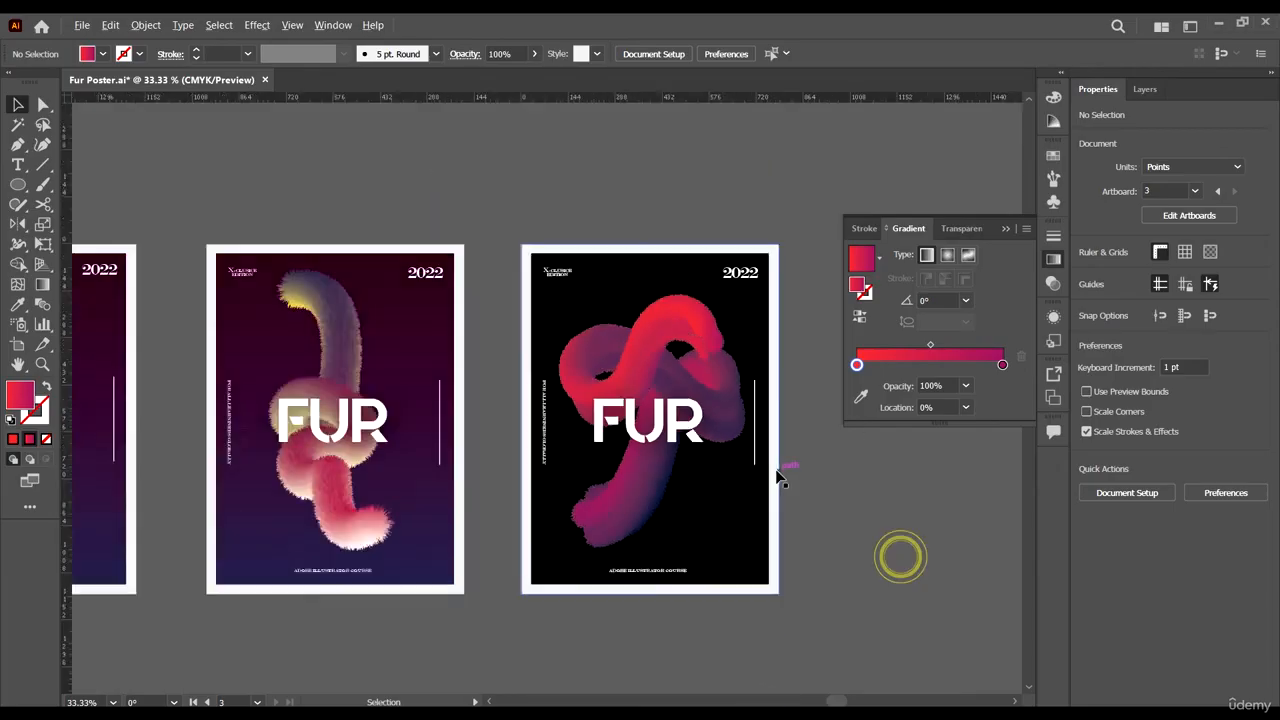
pyautogui.scroll(-2, 813, 490)
pyautogui.hscroll(-1, 814, 468)
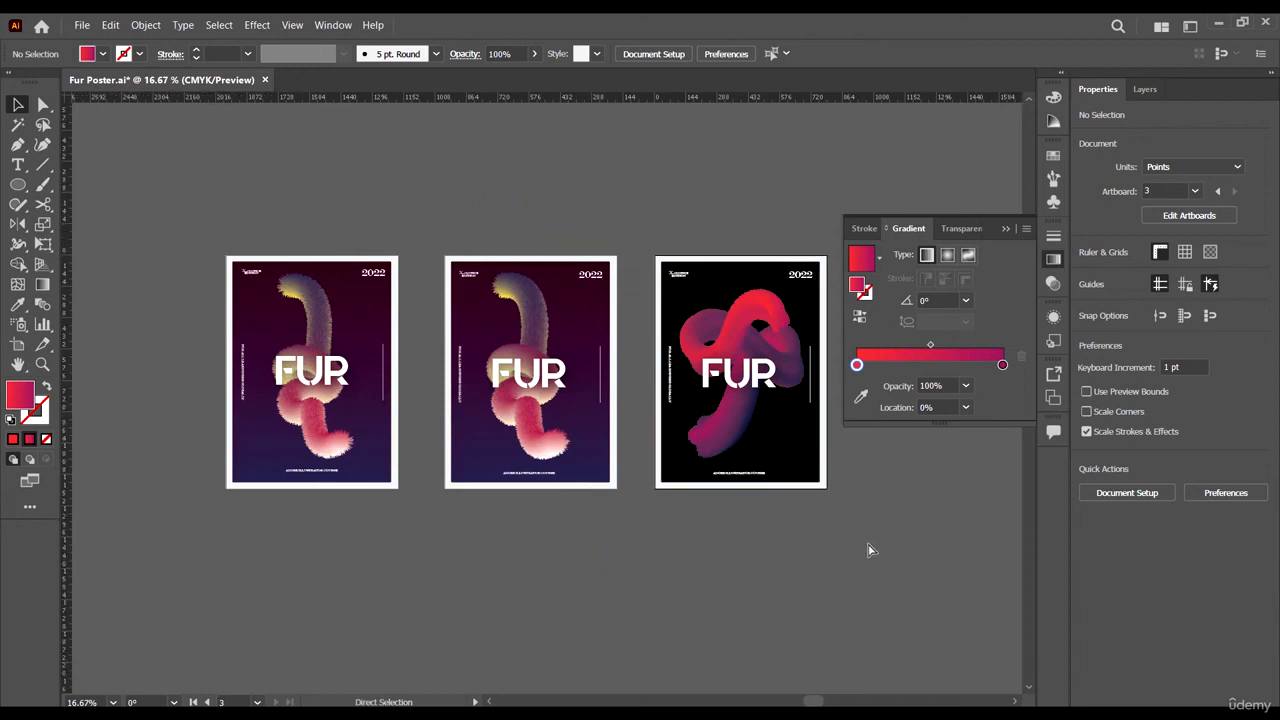
pyautogui.hscroll(1, 868, 535)
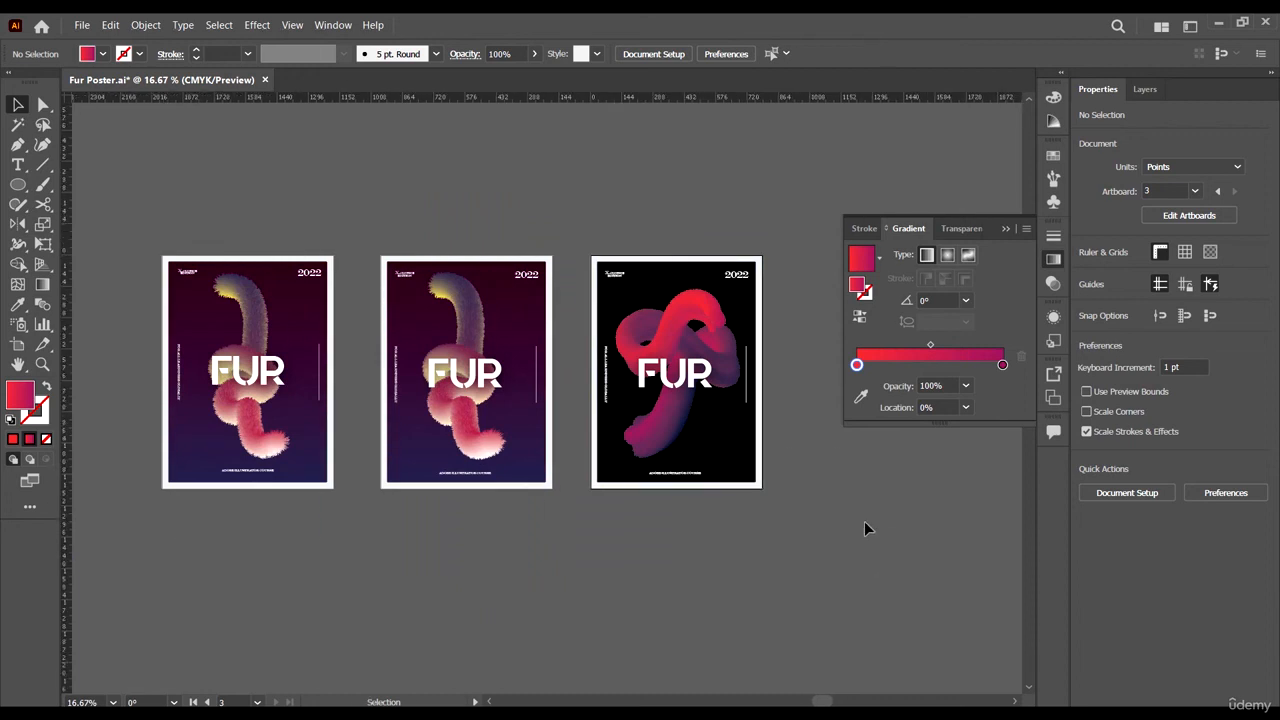